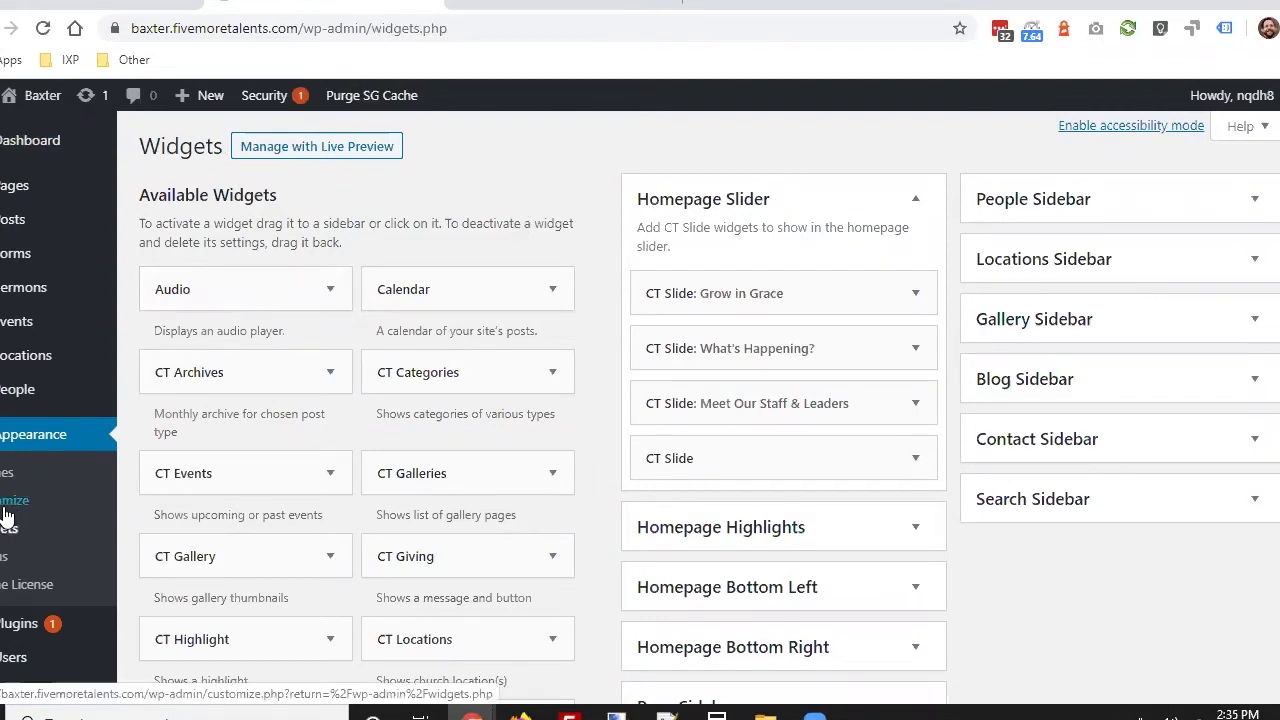
- Open the Widgets section of the theme Customizer for the Baxter site
left_click(8, 516)
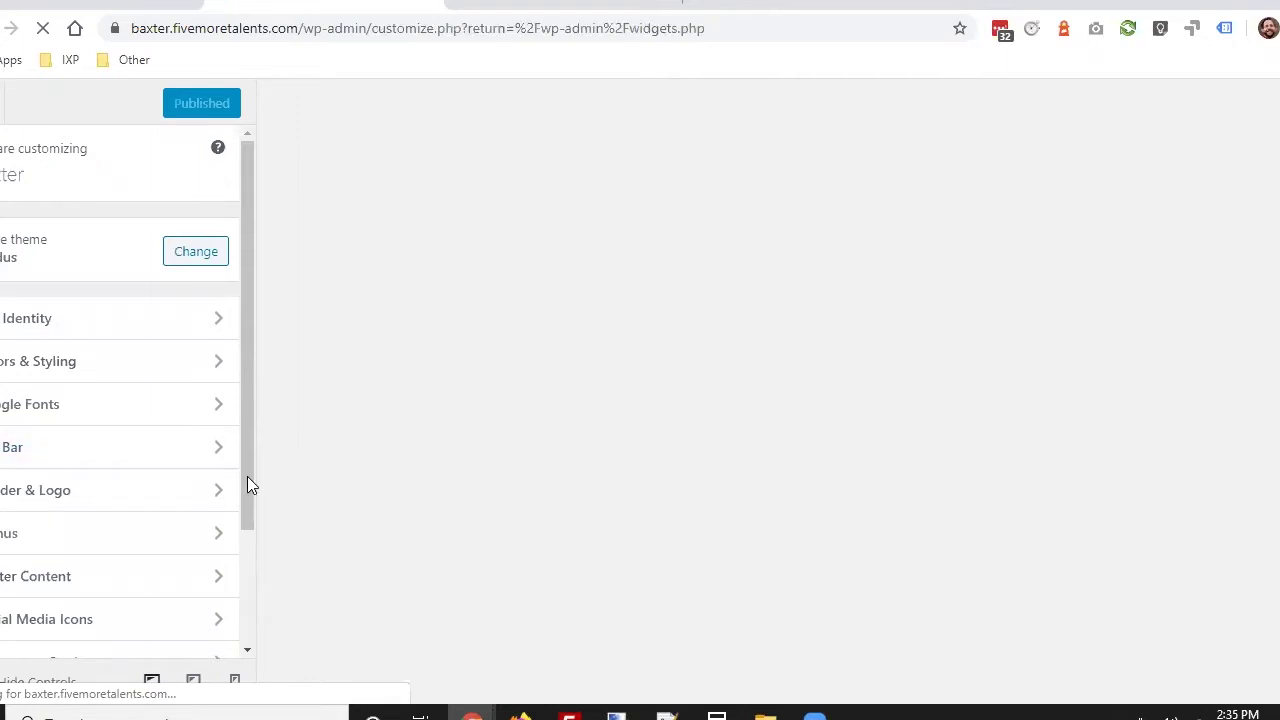
left_click_drag(247, 476, 239, 576)
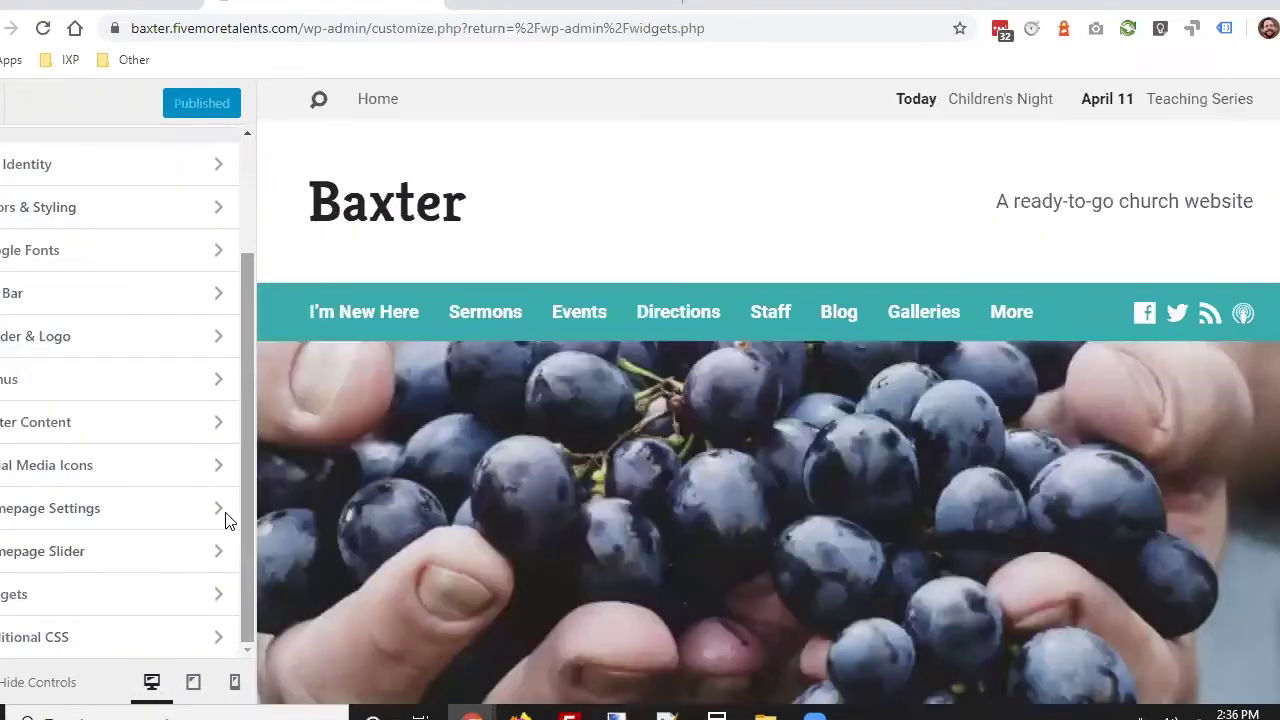
left_click(113, 597)
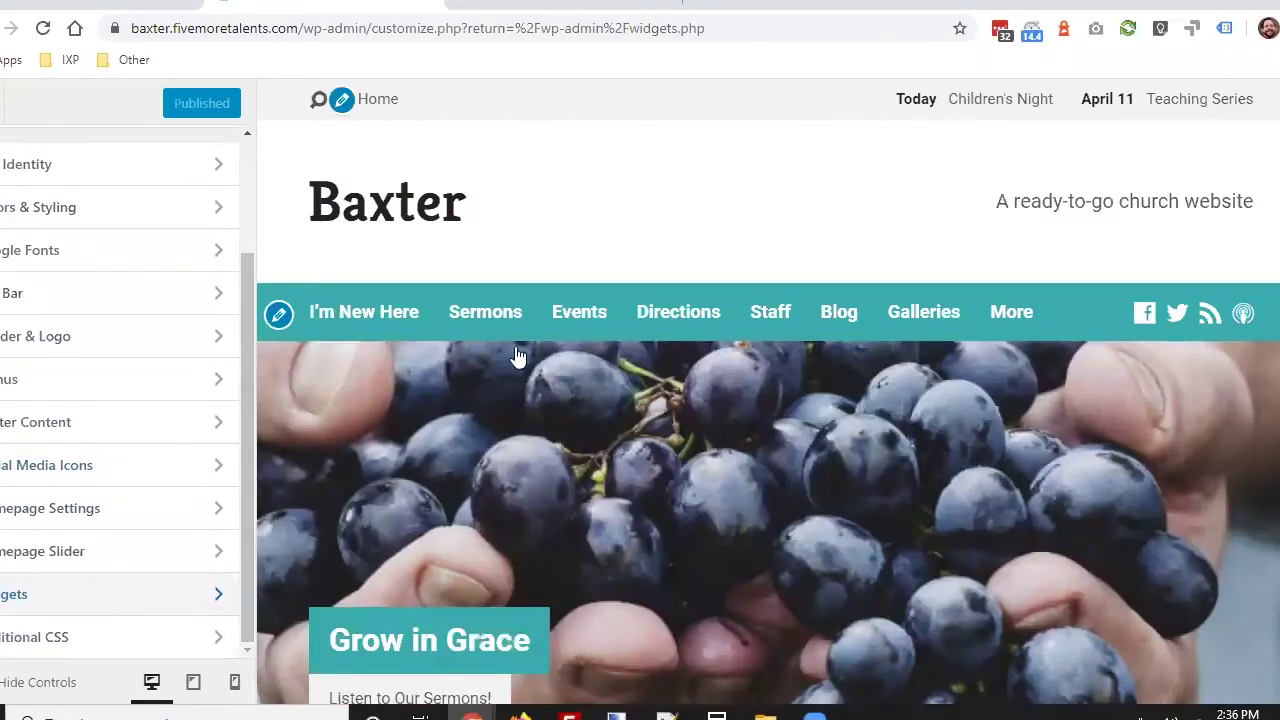
- Change the Grow in Grace slide's description in the Homepage Slider to "Listen to Our Sermons Online"
scroll(517, 357, "down", 1)
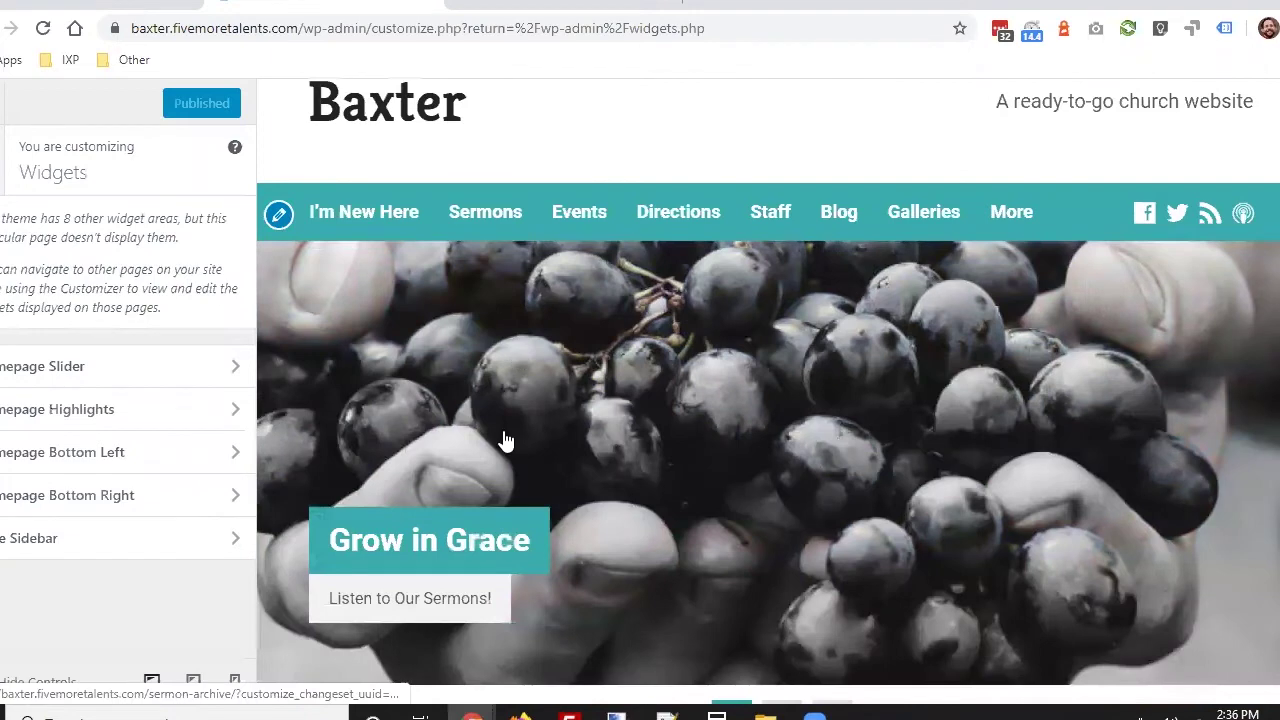
scroll(503, 437, "down", 1)
scroll(486, 574, "down", 1)
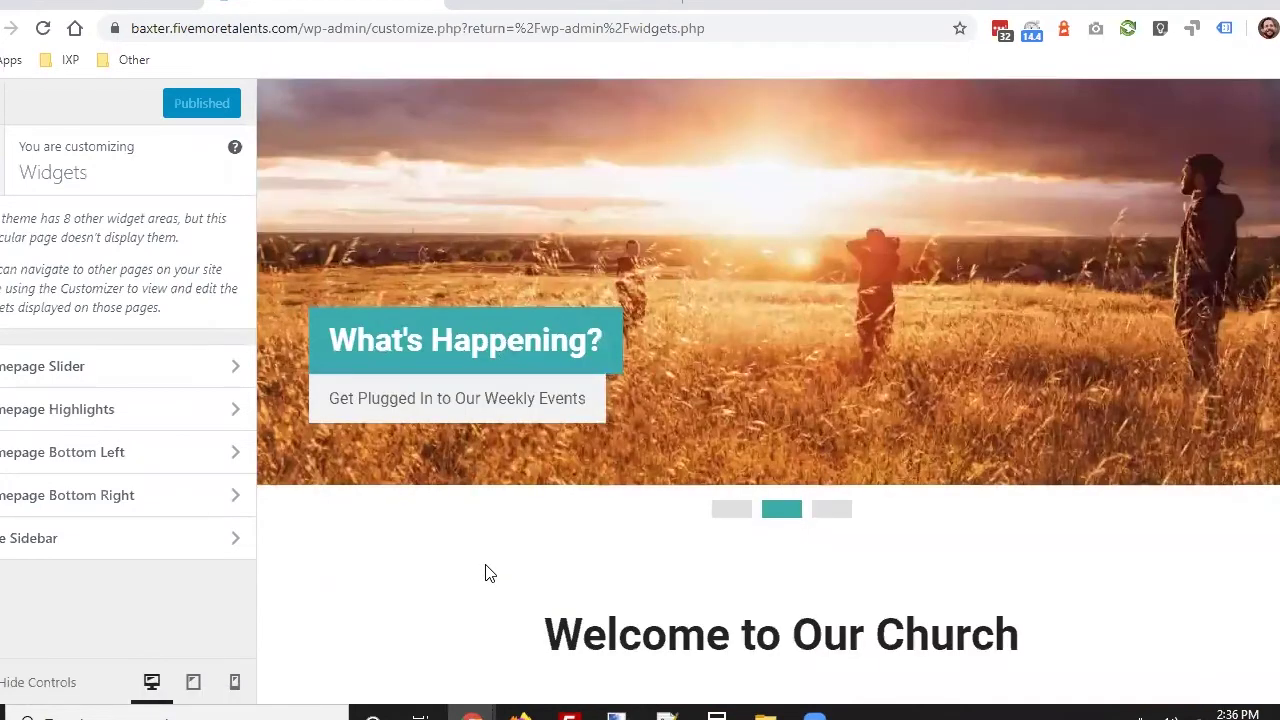
scroll(486, 566, "up", 1)
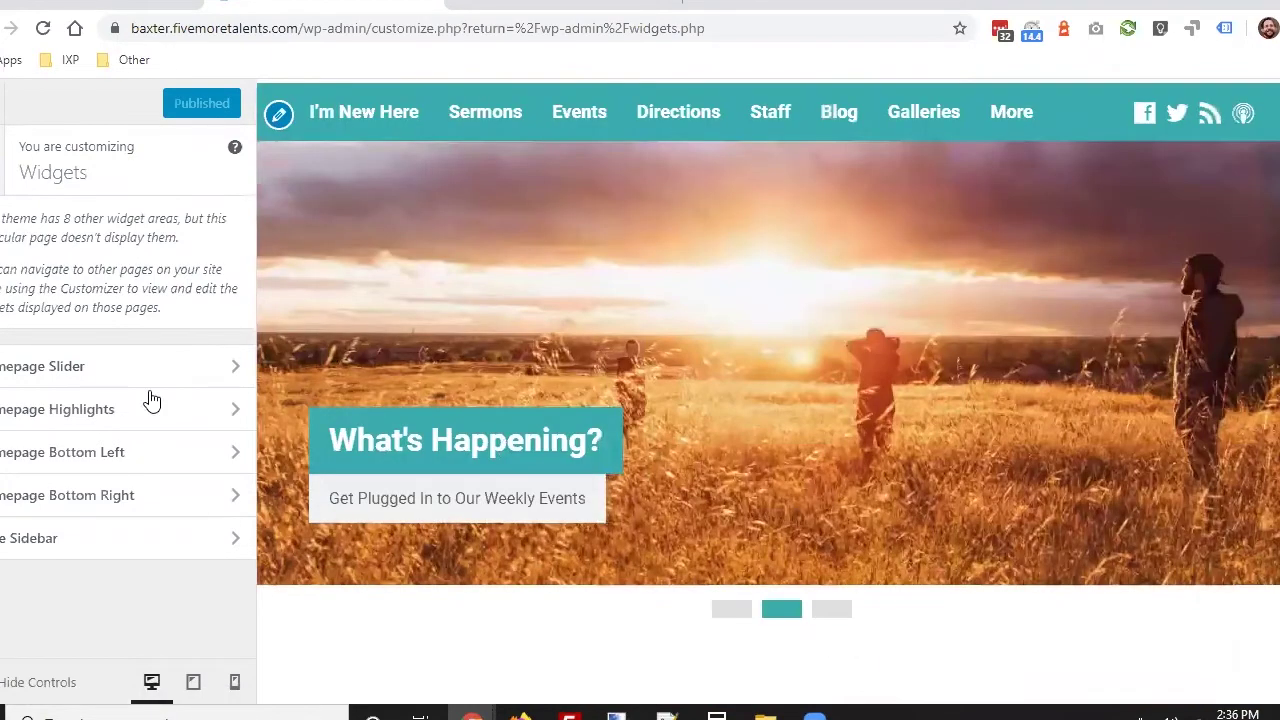
left_click(230, 372)
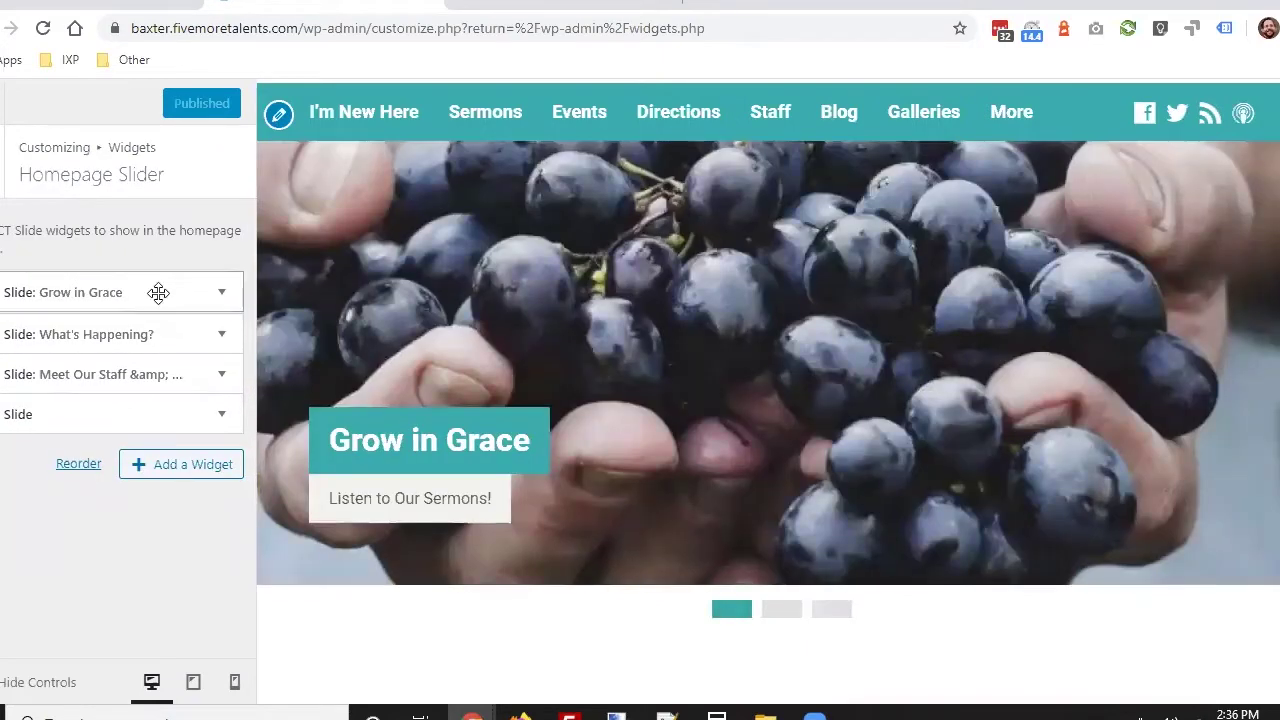
left_click(220, 294)
left_click(80, 356)
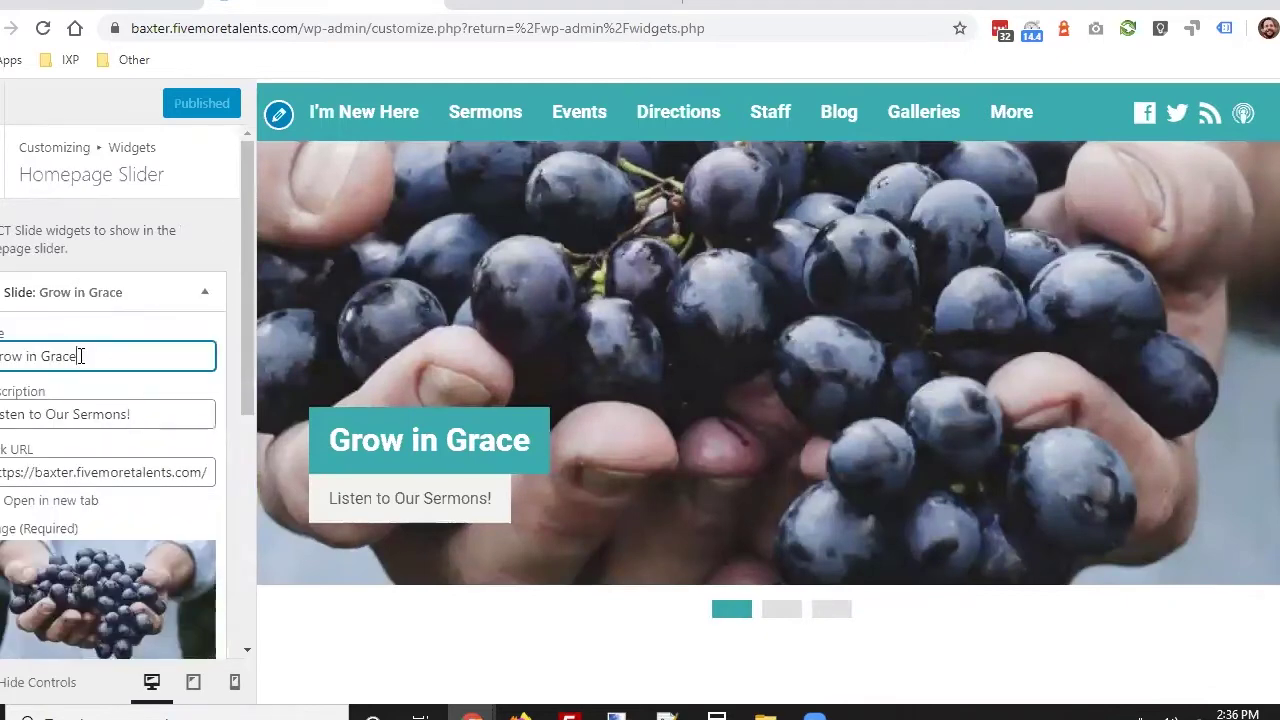
key("shift+Left")
left_click(137, 401)
key("BackSpace")
type("Online")
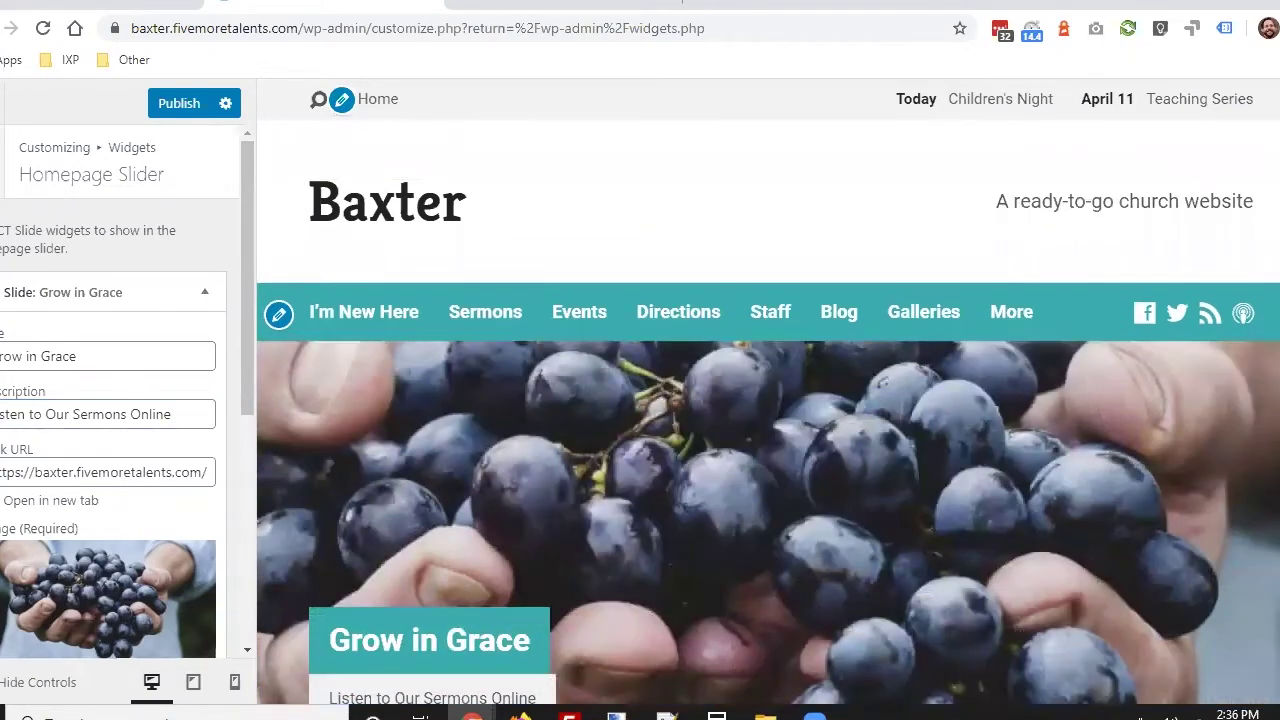
- Review the homepage highlights in the preview and the list of slides in the Homepage Slider widget area
left_click(4, 172)
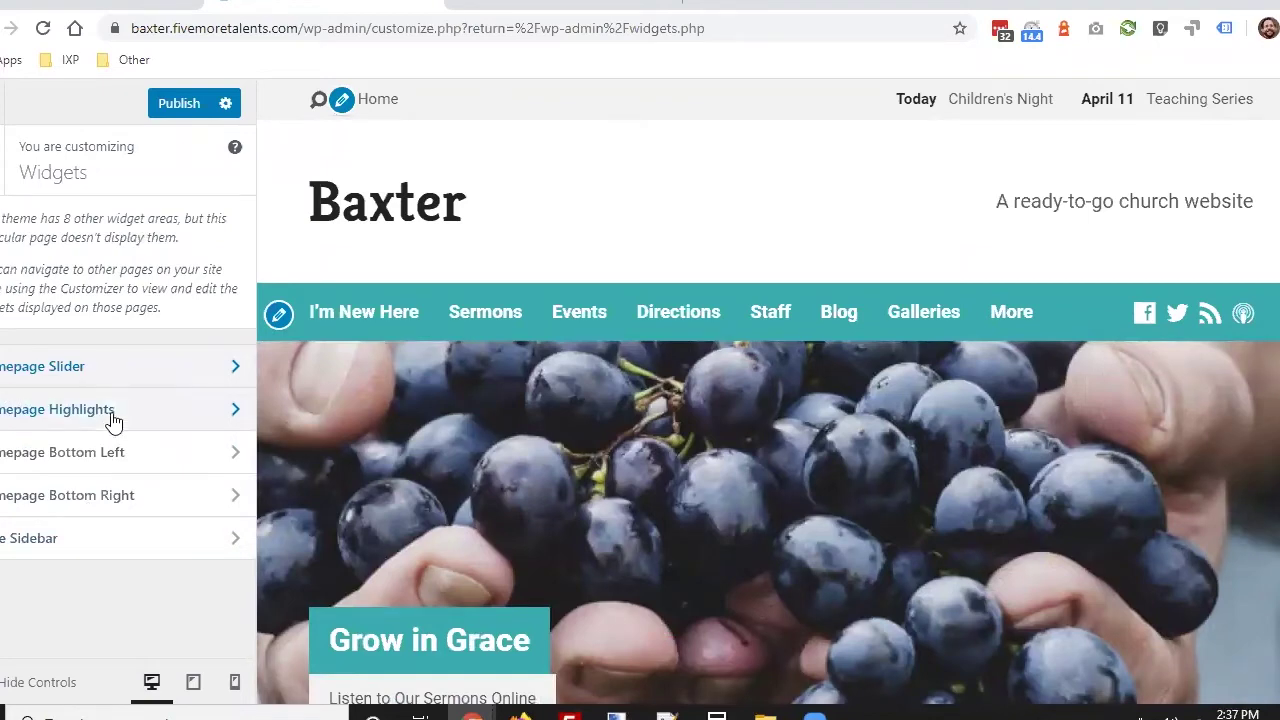
scroll(741, 470, "down", 10)
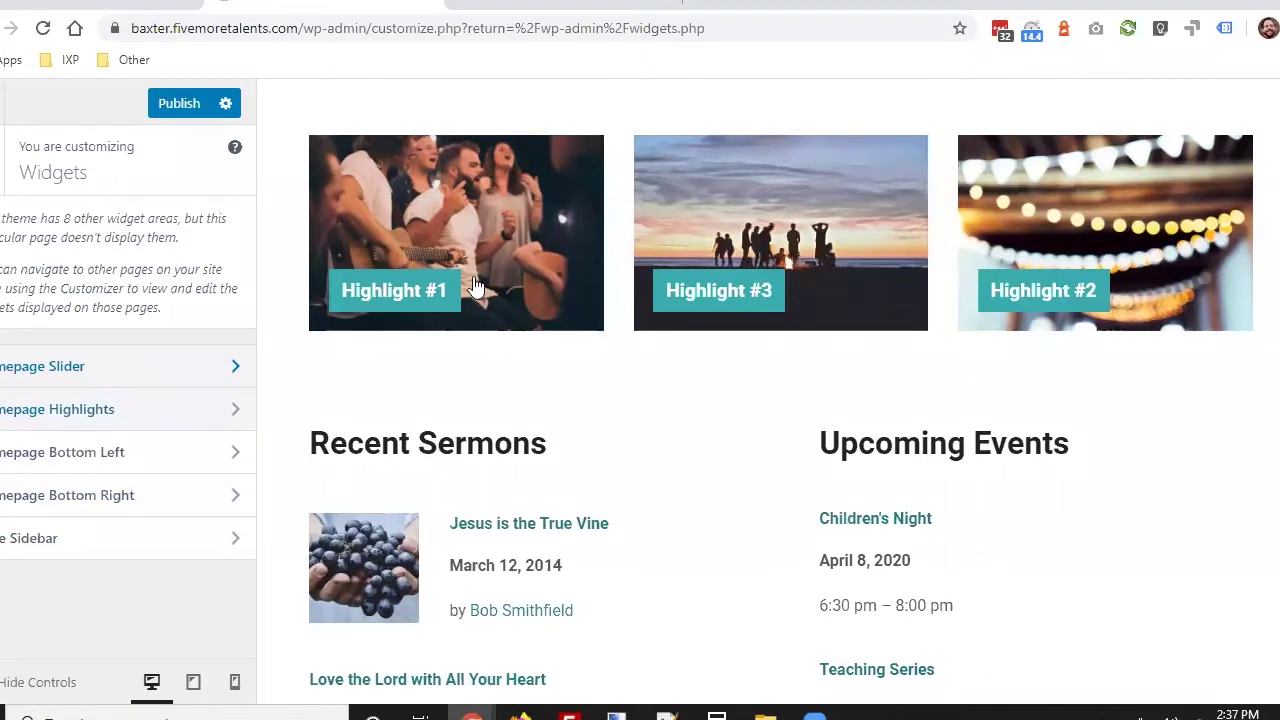
scroll(686, 368, "up", 8)
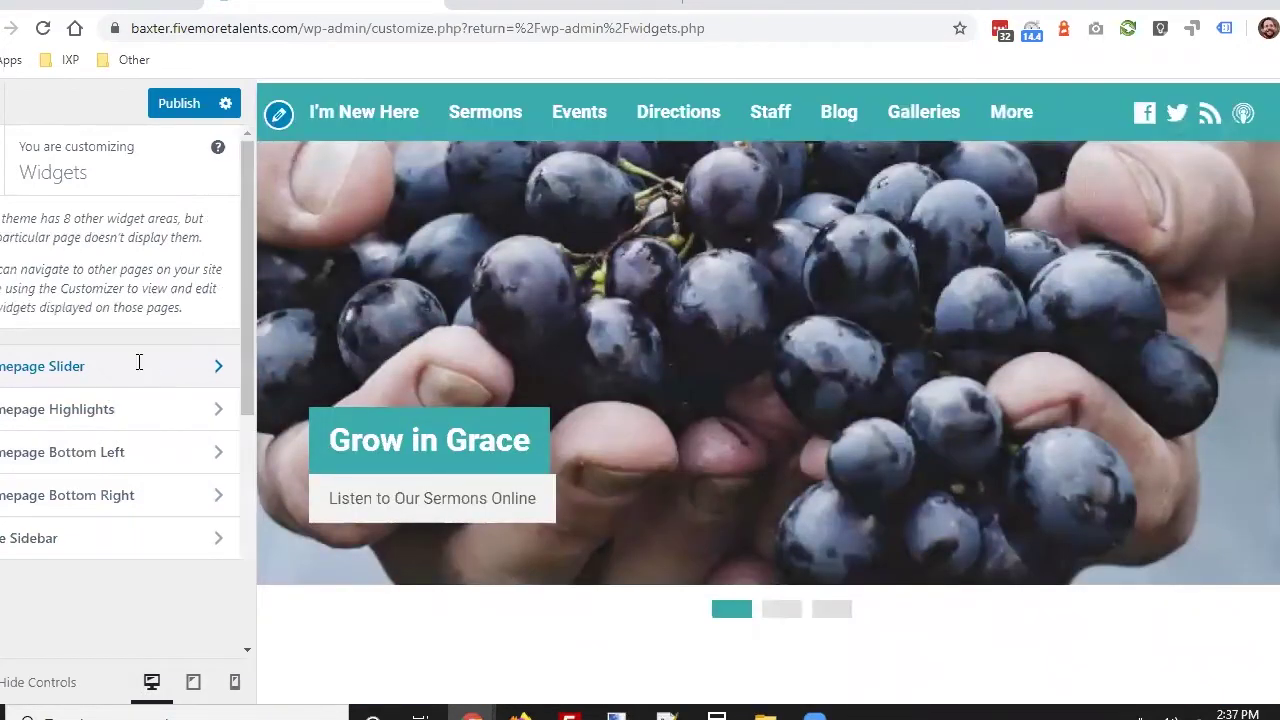
left_click(145, 368)
left_click(204, 294)
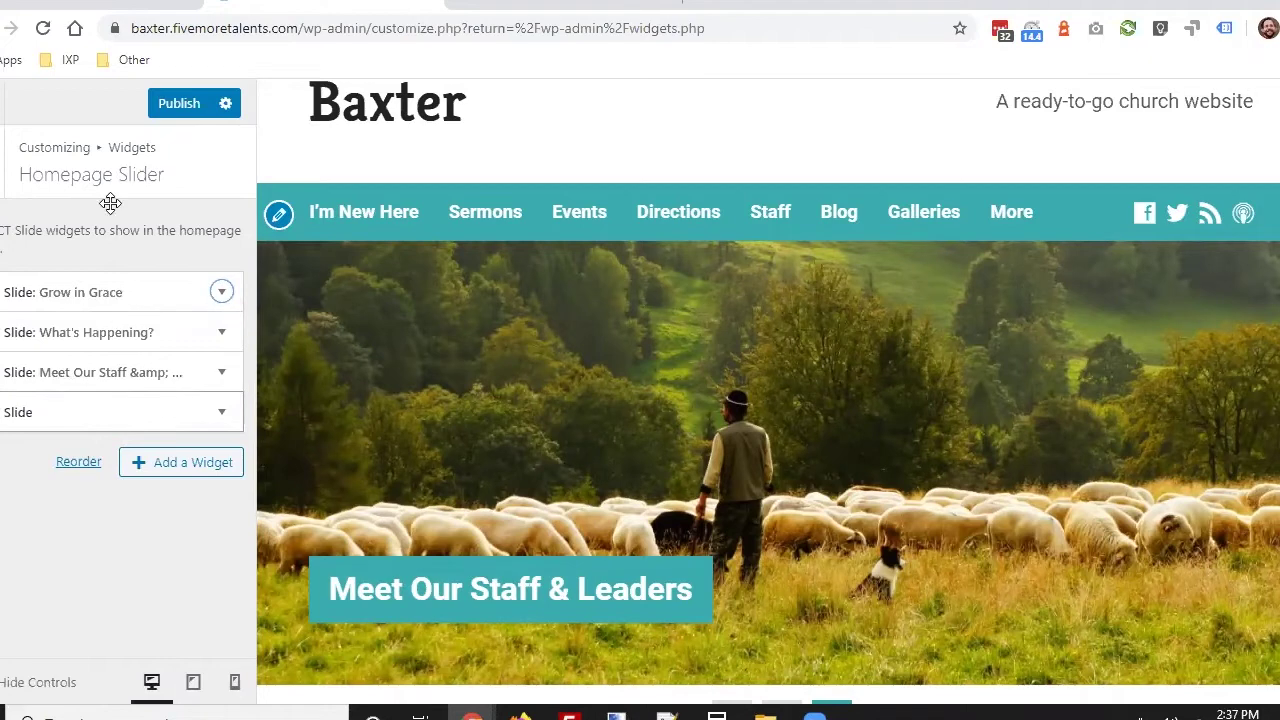
left_click_drag(165, 176, 20, 174)
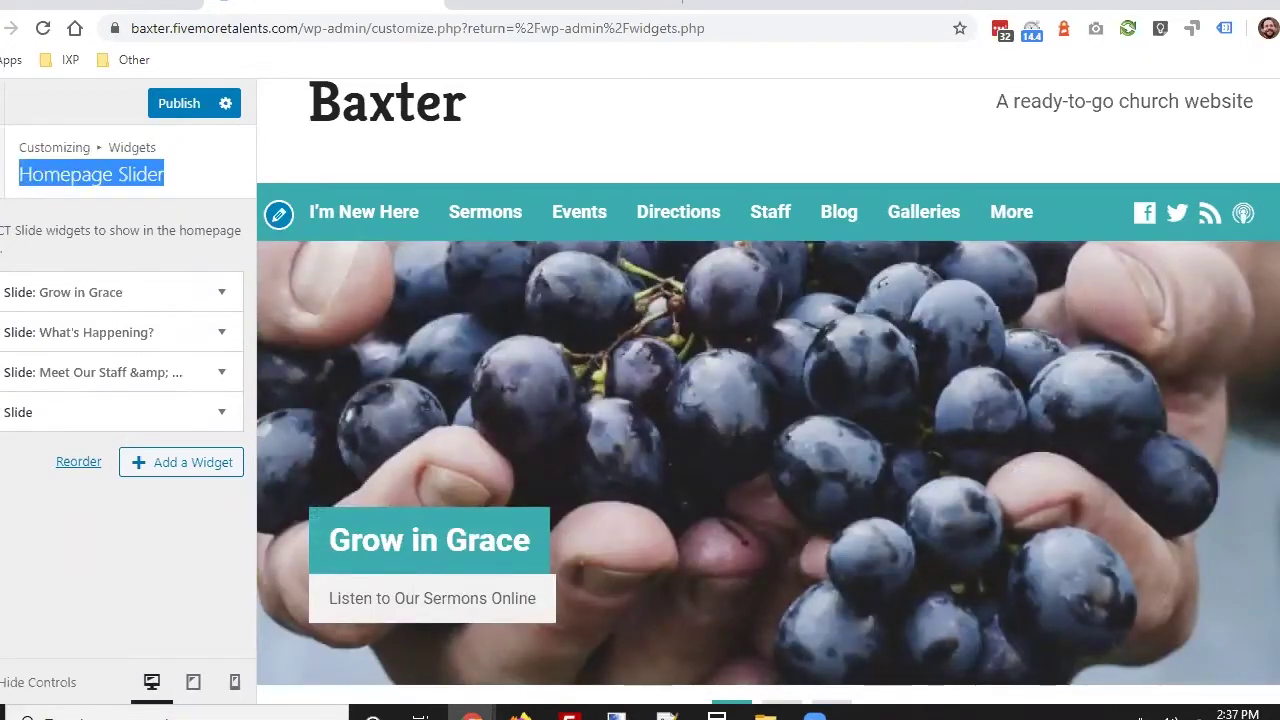
left_click(2, 162)
- Examine the Homepage Highlights widget area and the list of widgets available to add to it
scroll(520, 488, "down", 8)
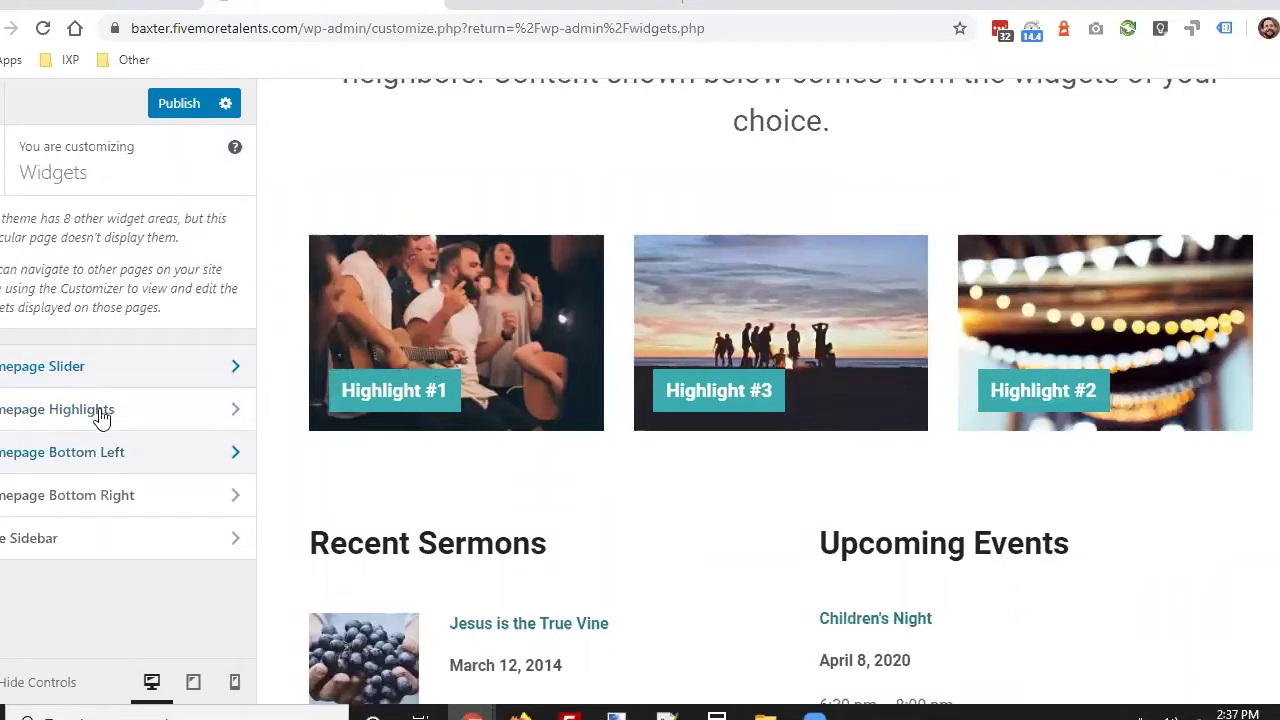
left_click(203, 411)
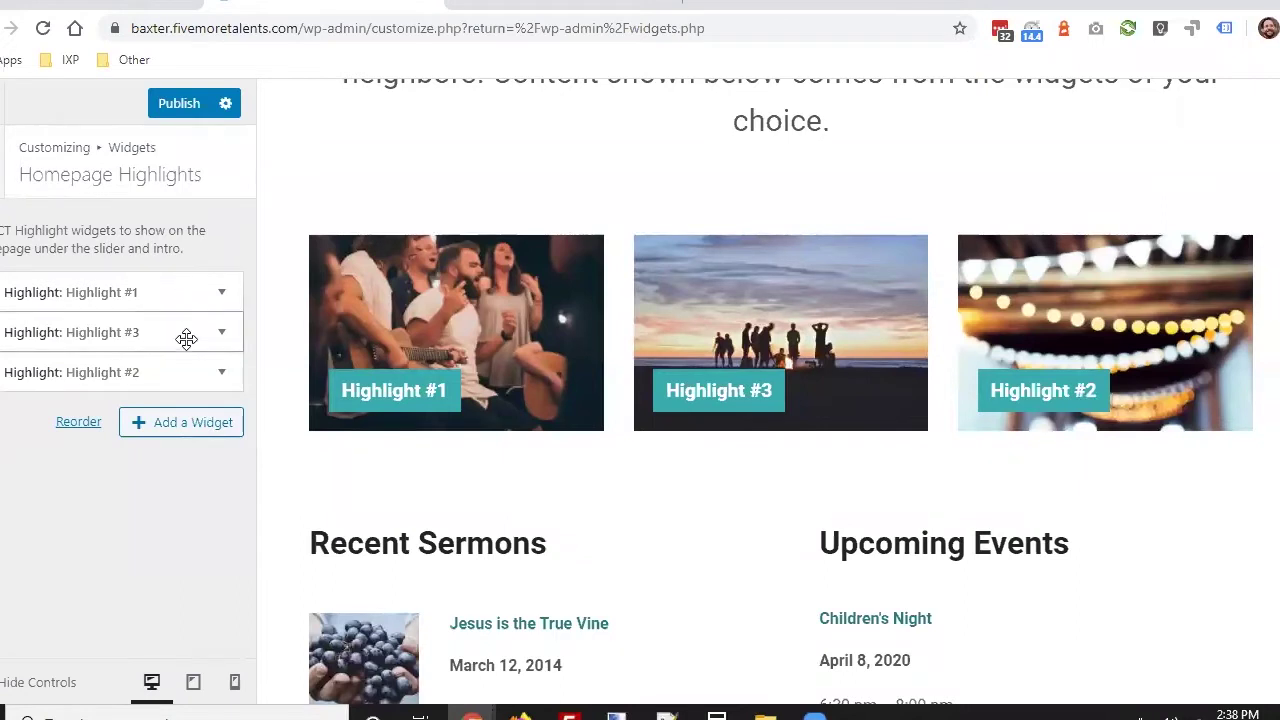
left_click(190, 424)
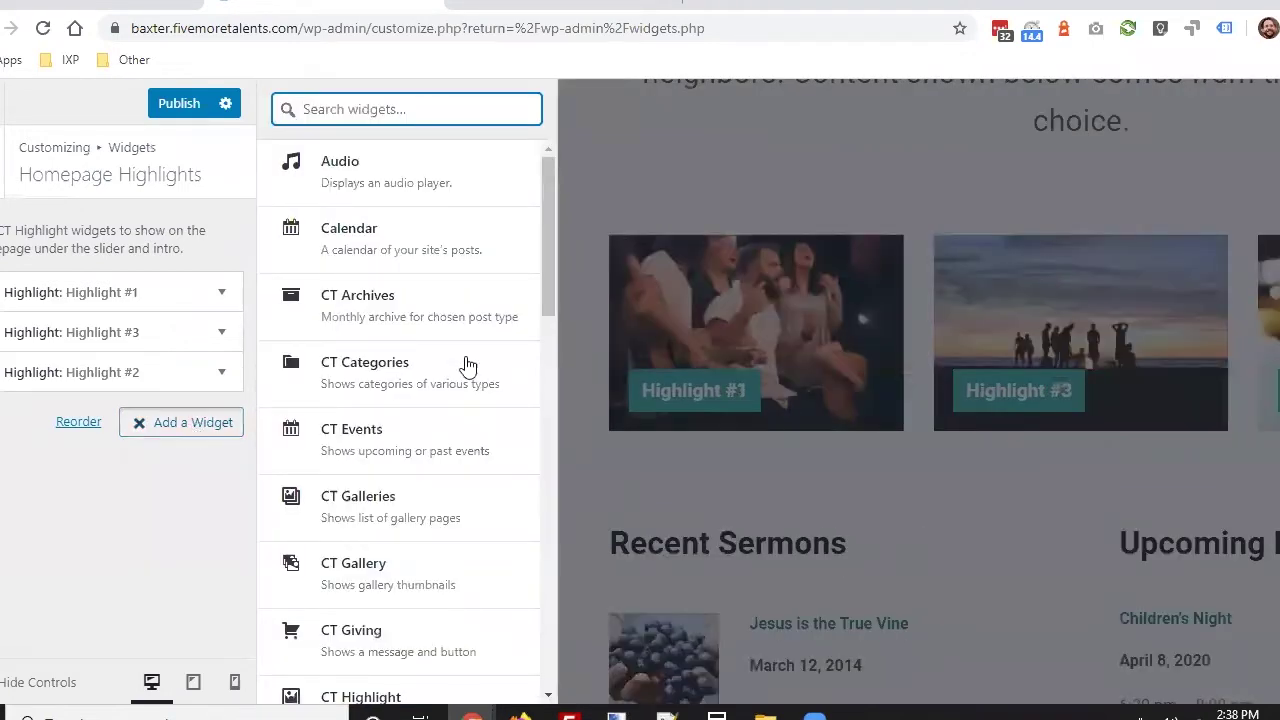
left_click_drag(546, 273, 541, 216)
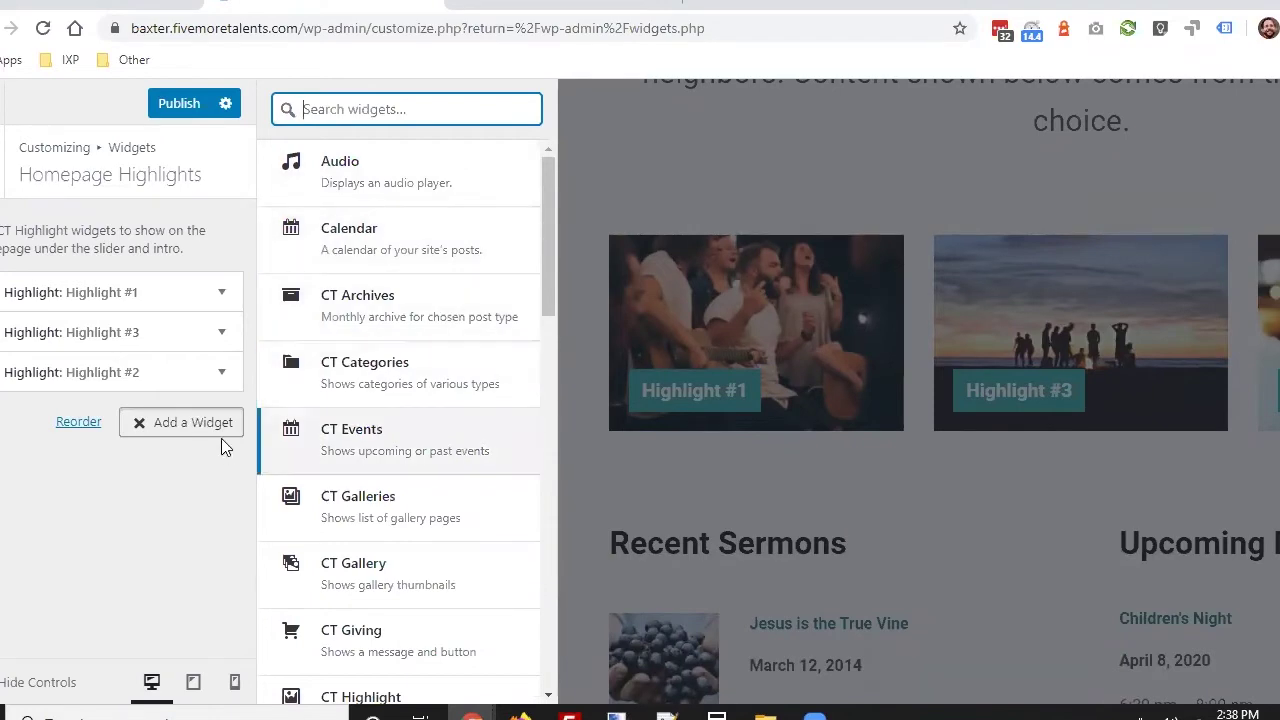
left_click(190, 430)
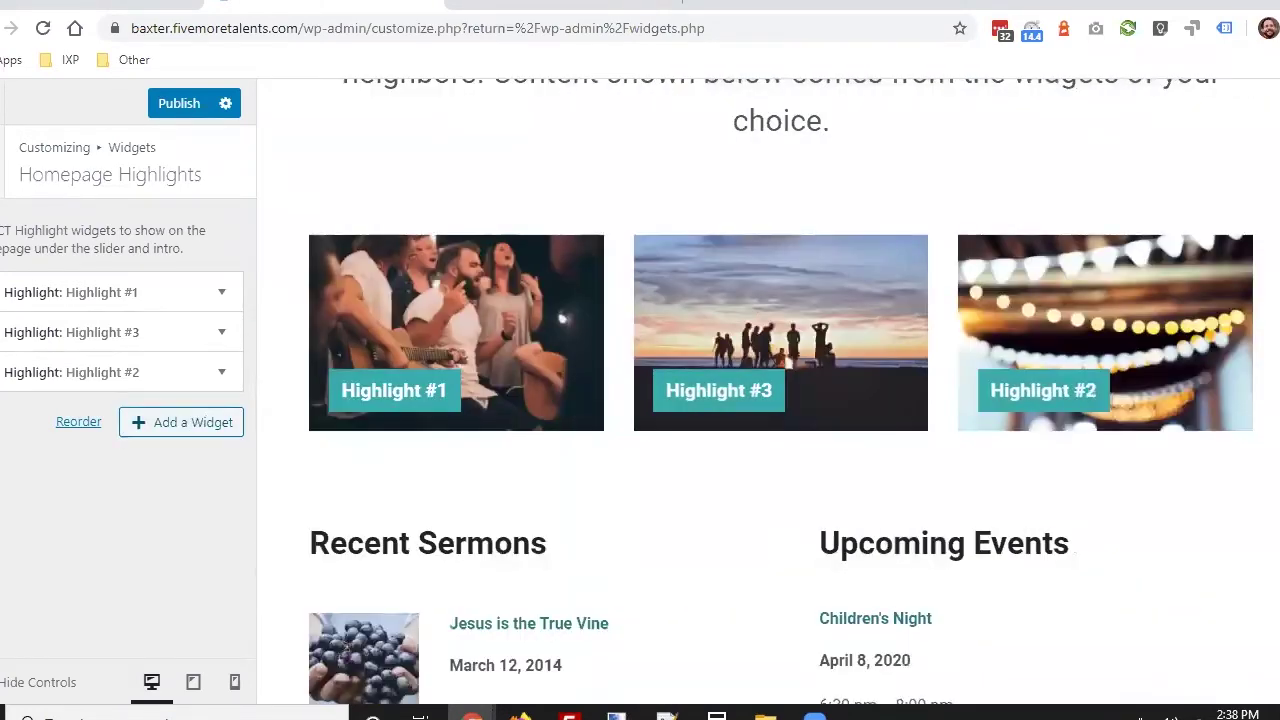
left_click(2, 162)
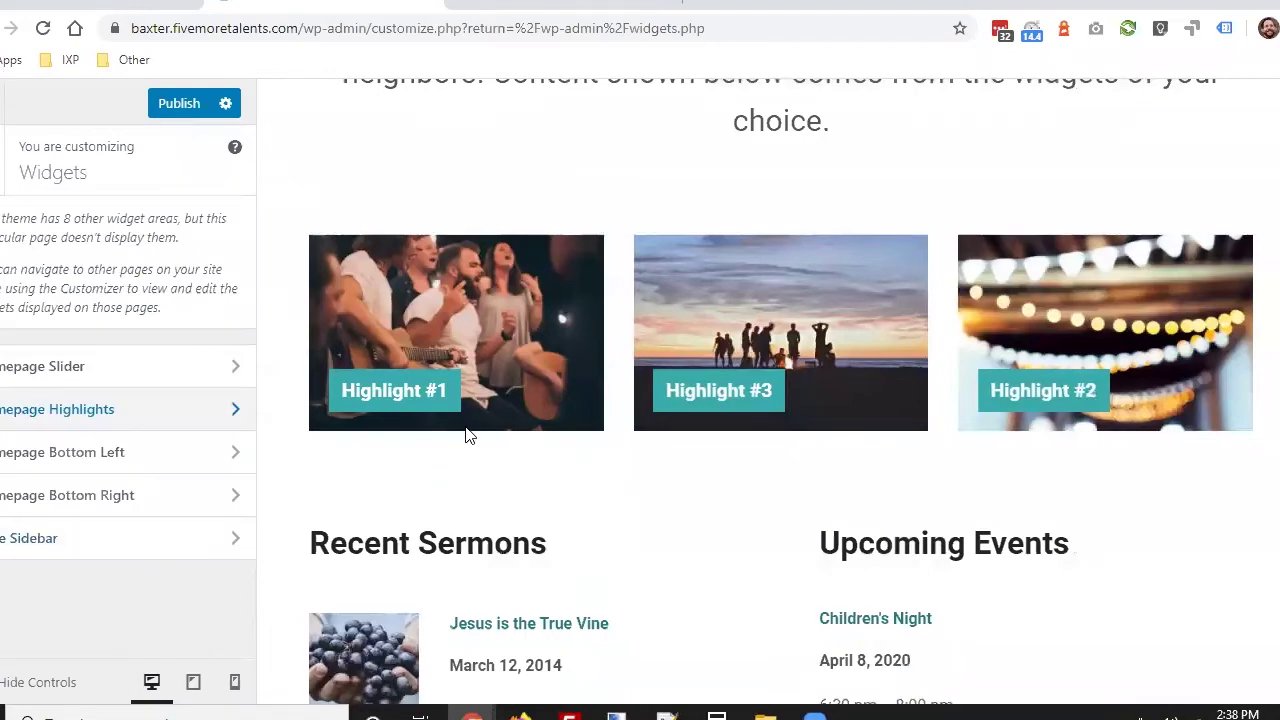
- Preview the I'm New Here page and open its Page Sidebar widget area
scroll(468, 435, "up", 8)
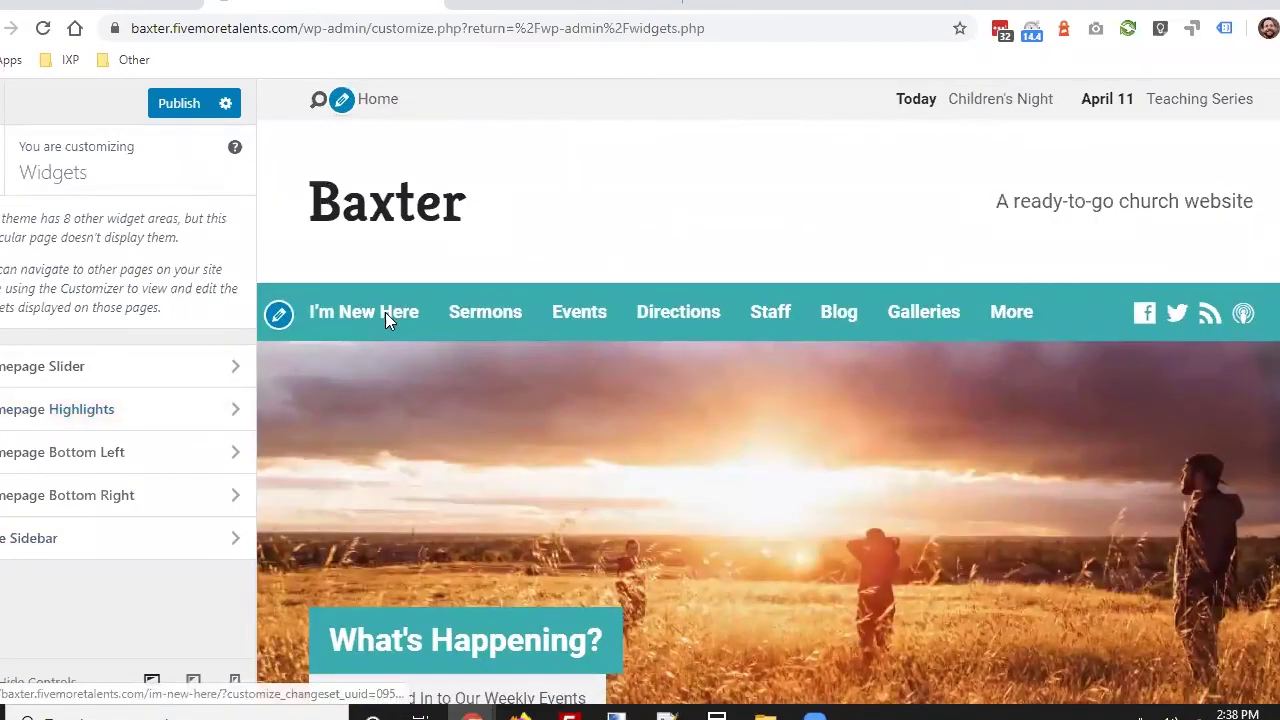
left_click(385, 312)
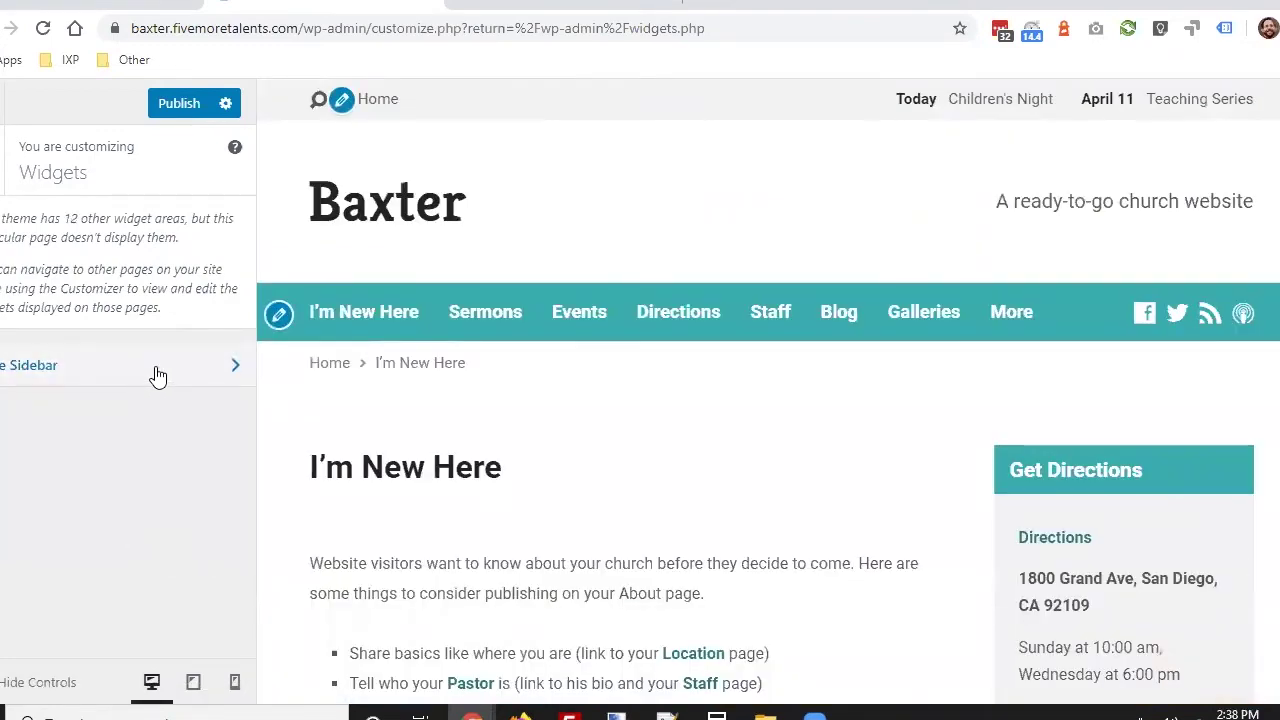
scroll(640, 393, "down", 3)
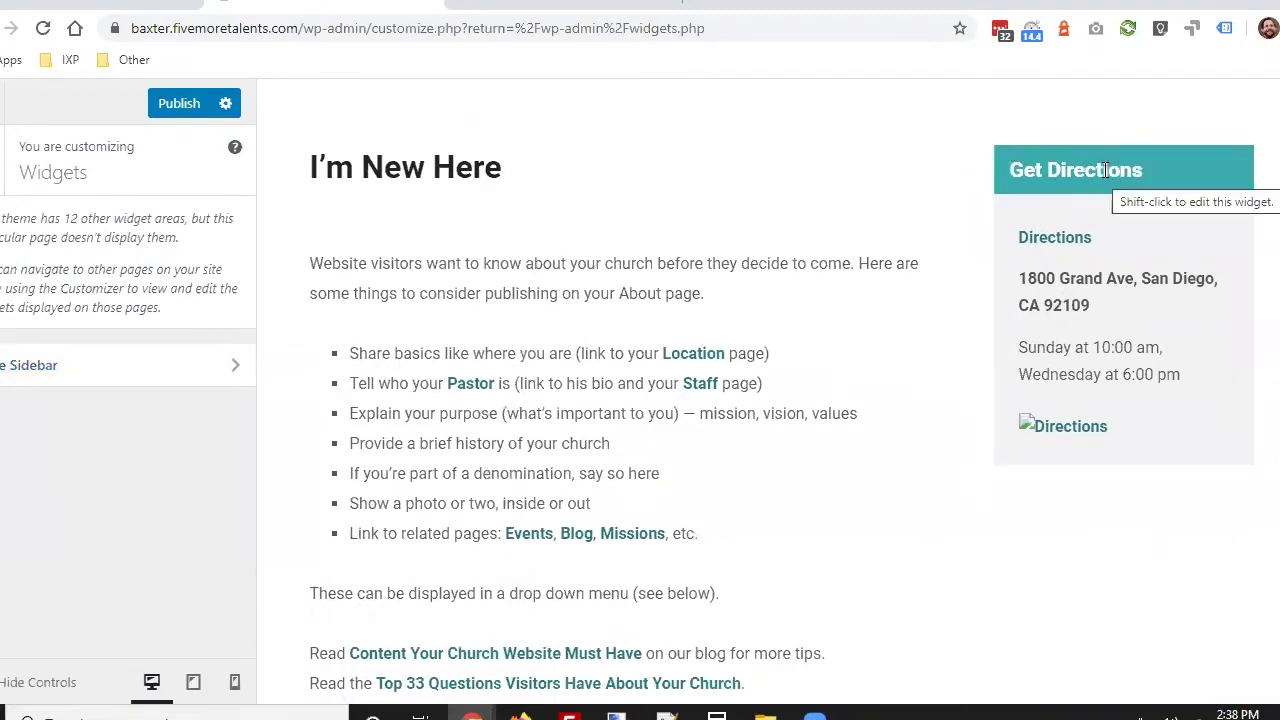
left_click(96, 364)
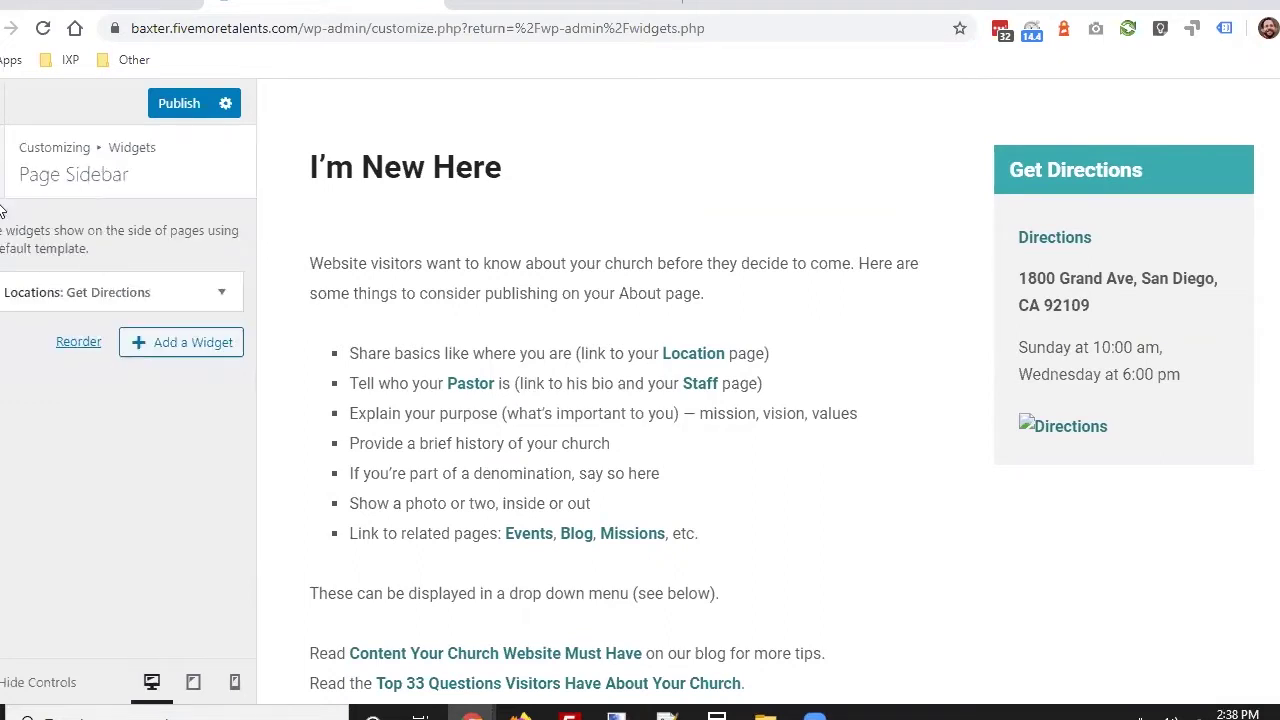
- Try showing the phone number in the Get Directions locations widget
left_click(223, 297)
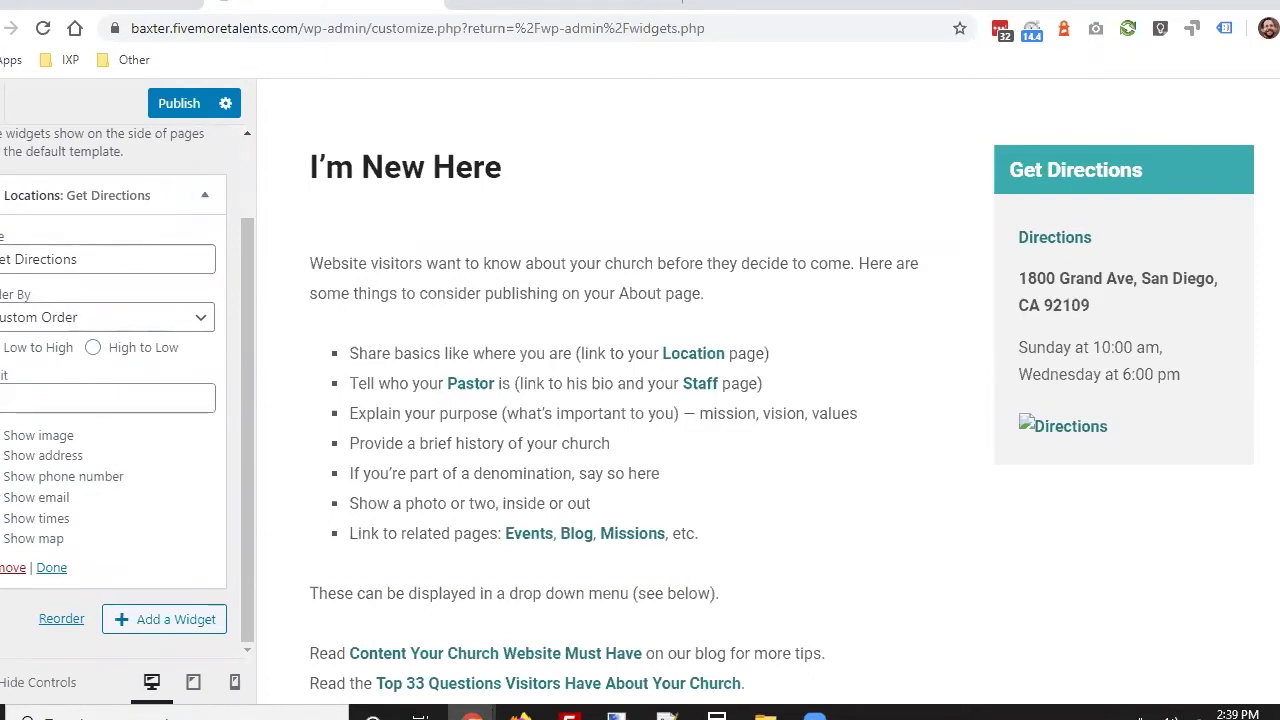
left_click(1, 497)
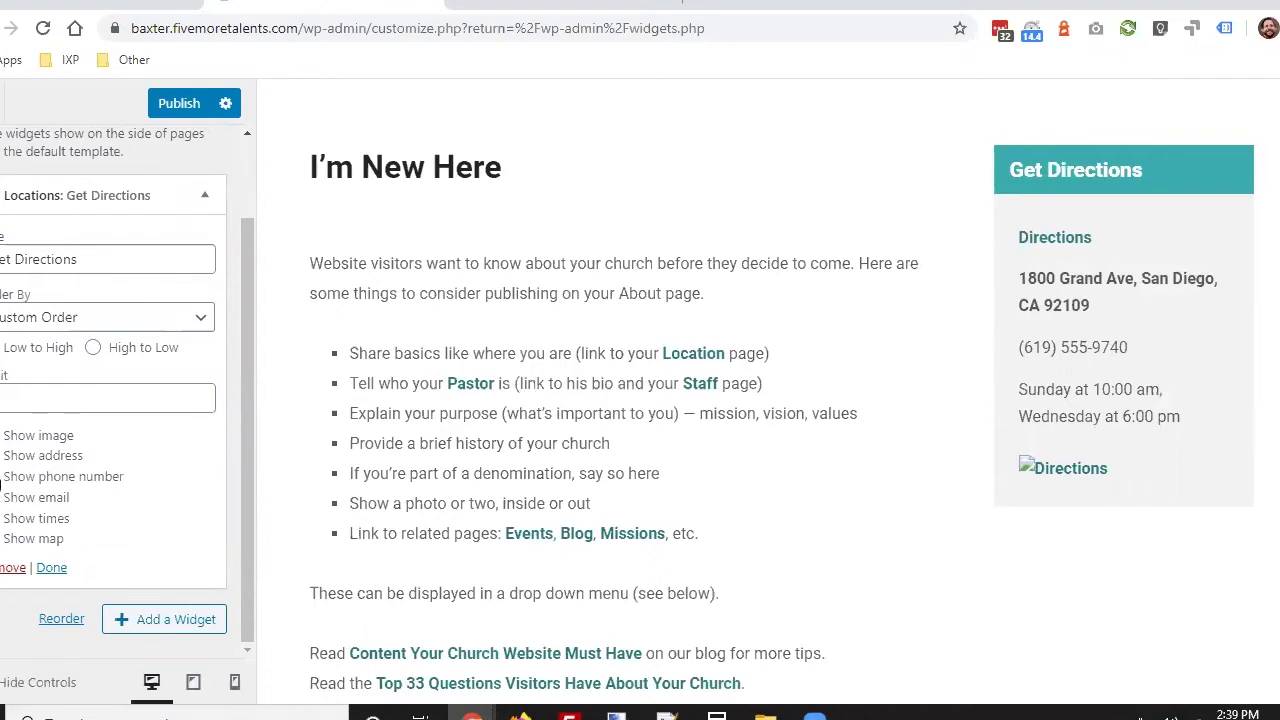
- Add a Text widget to the Page Sidebar and title it "Hello World"
left_click(148, 622)
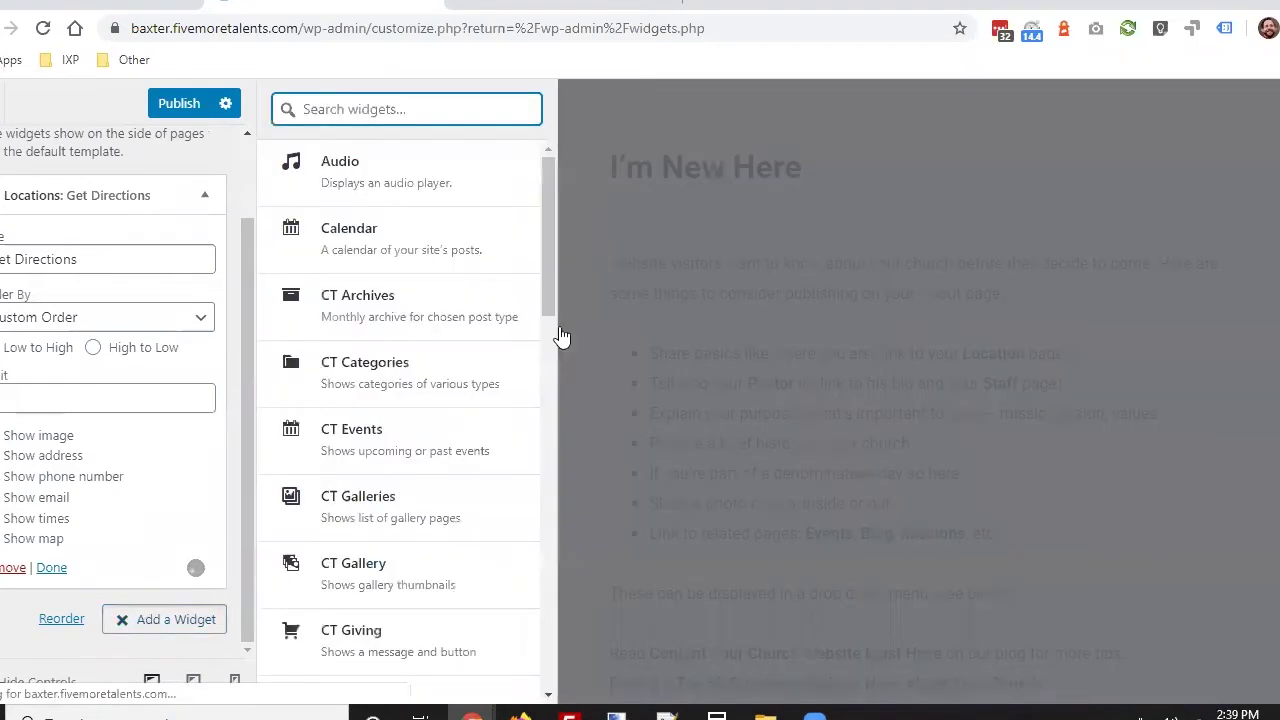
scroll(549, 387, "down", 10)
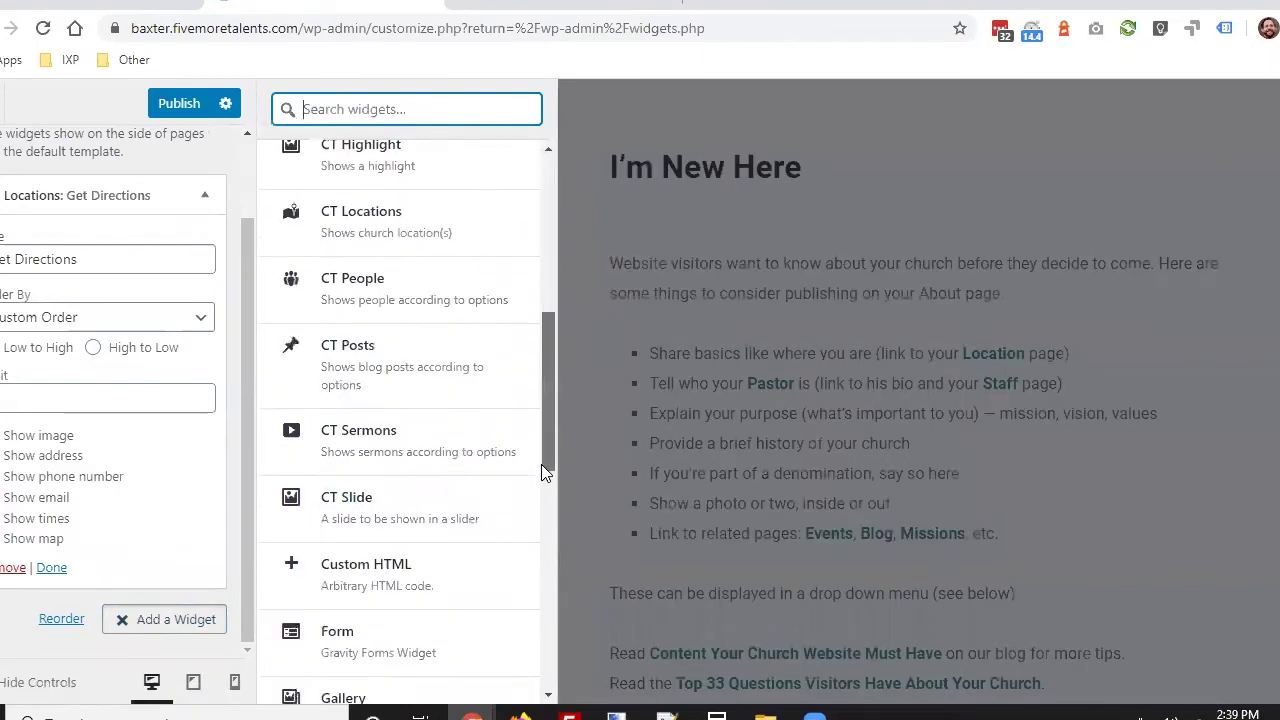
scroll(524, 588, "down", 4)
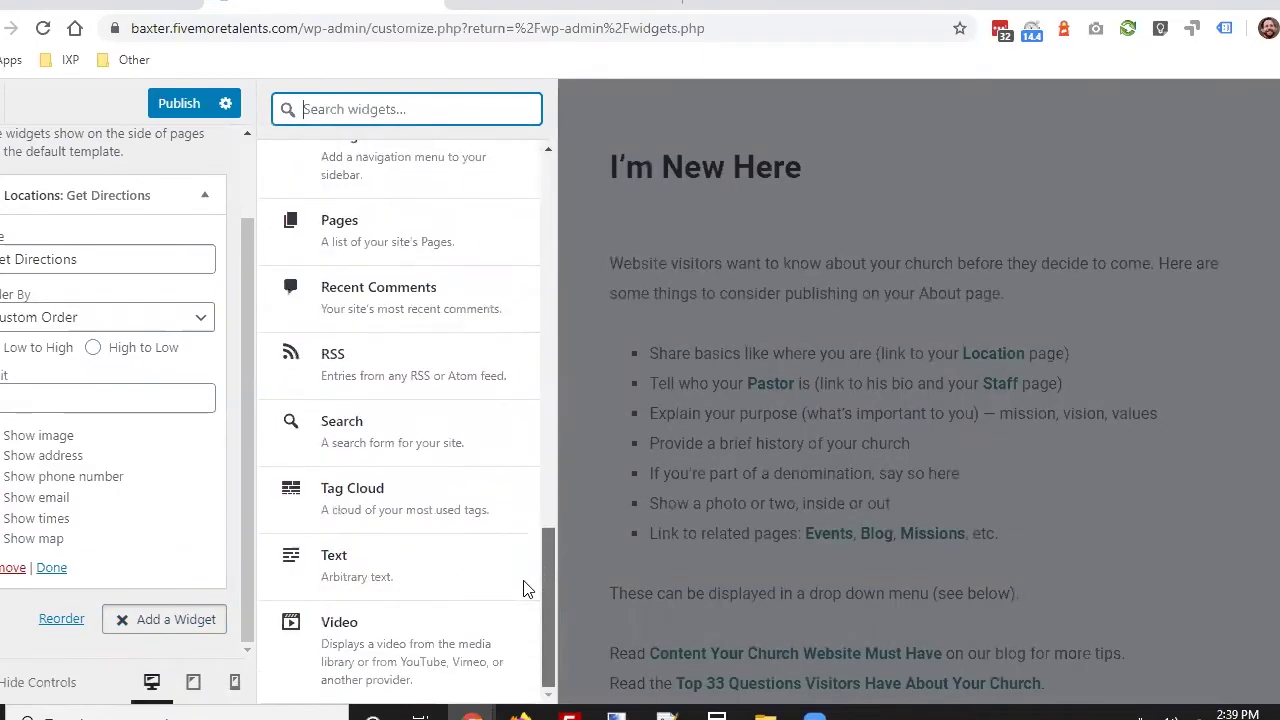
left_click(341, 586)
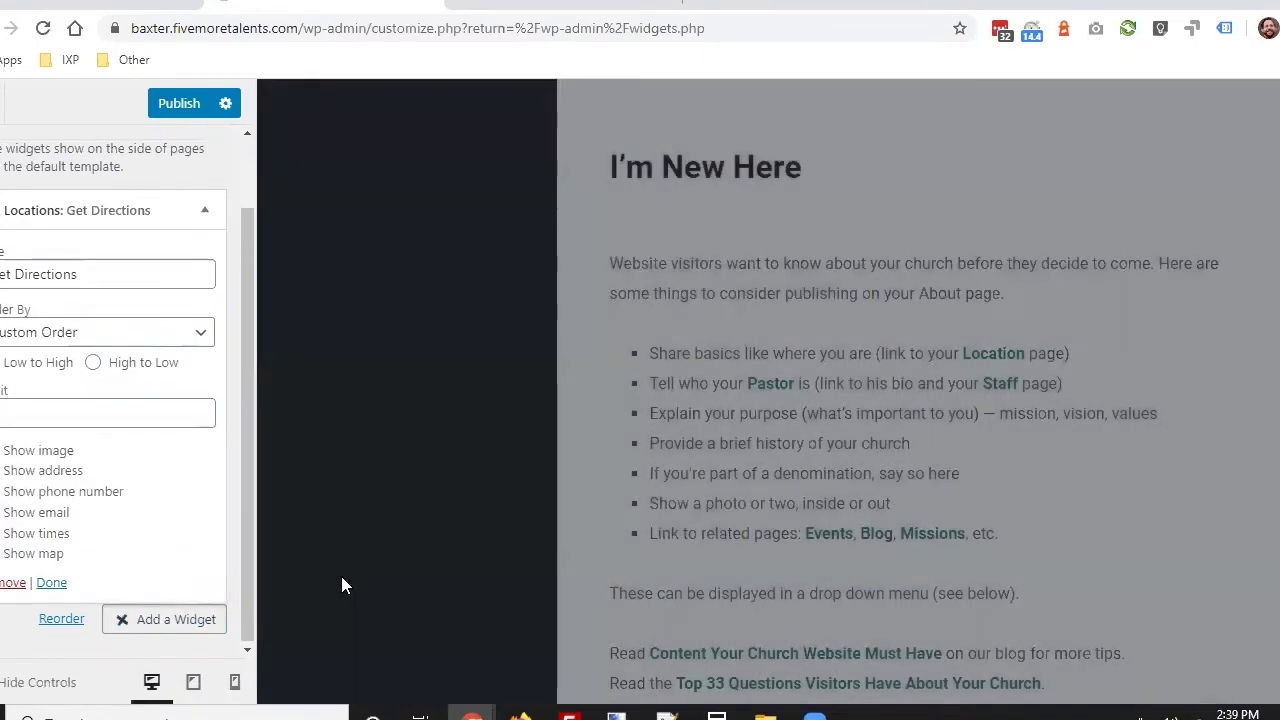
left_click(97, 318)
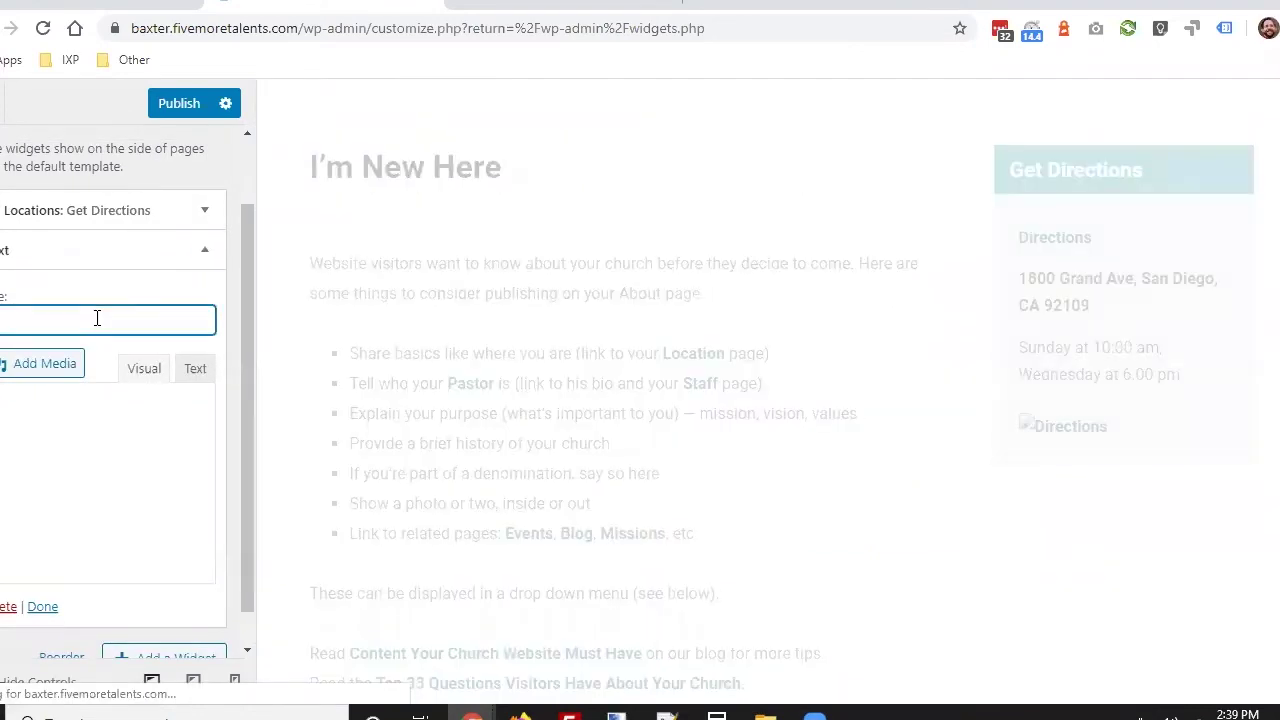
type("Hello ")
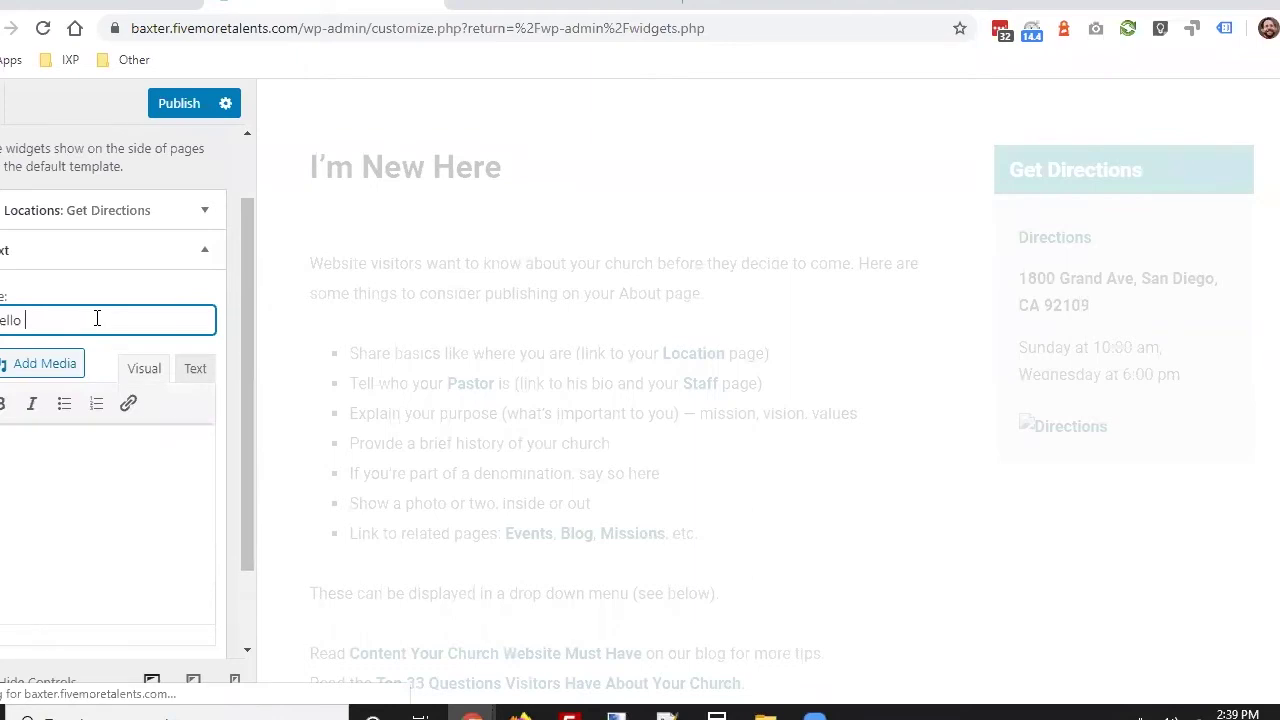
type("World")
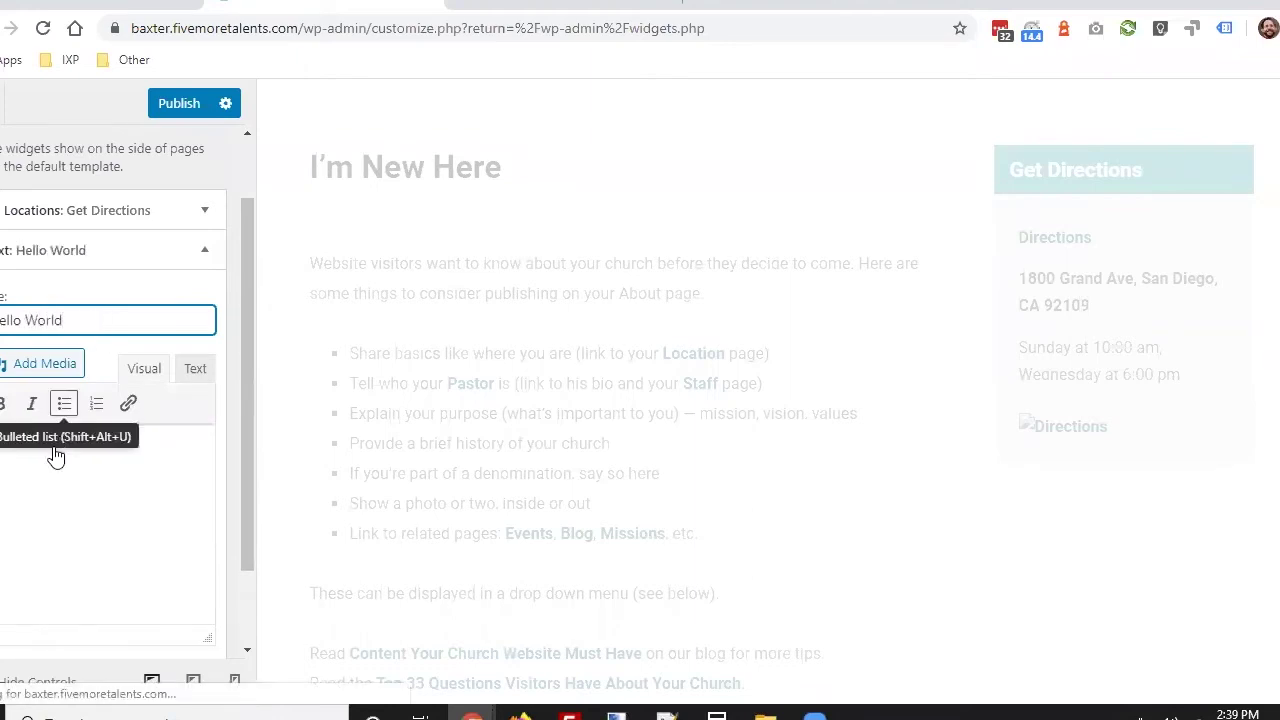
- Enter "This is an awesome widget!" as the Hello World text widget's content and move the widget above Get Directions
left_click(109, 456)
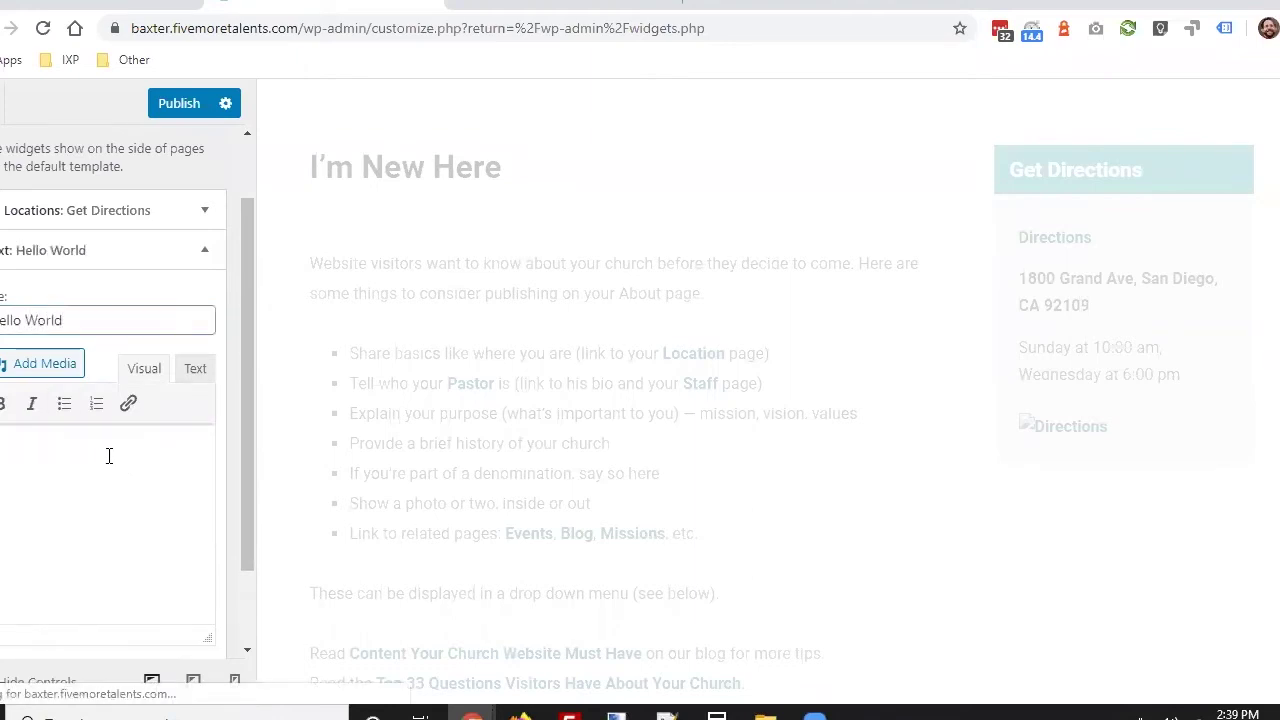
type("This")
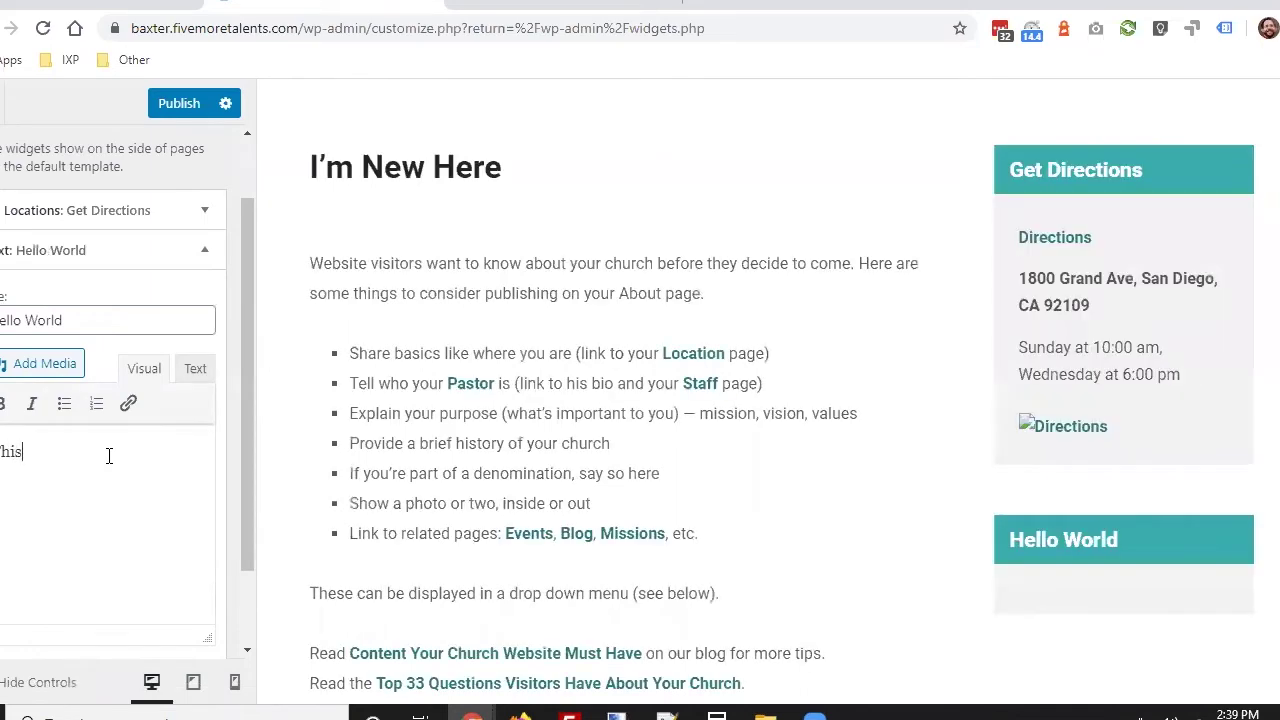
type(" is an ")
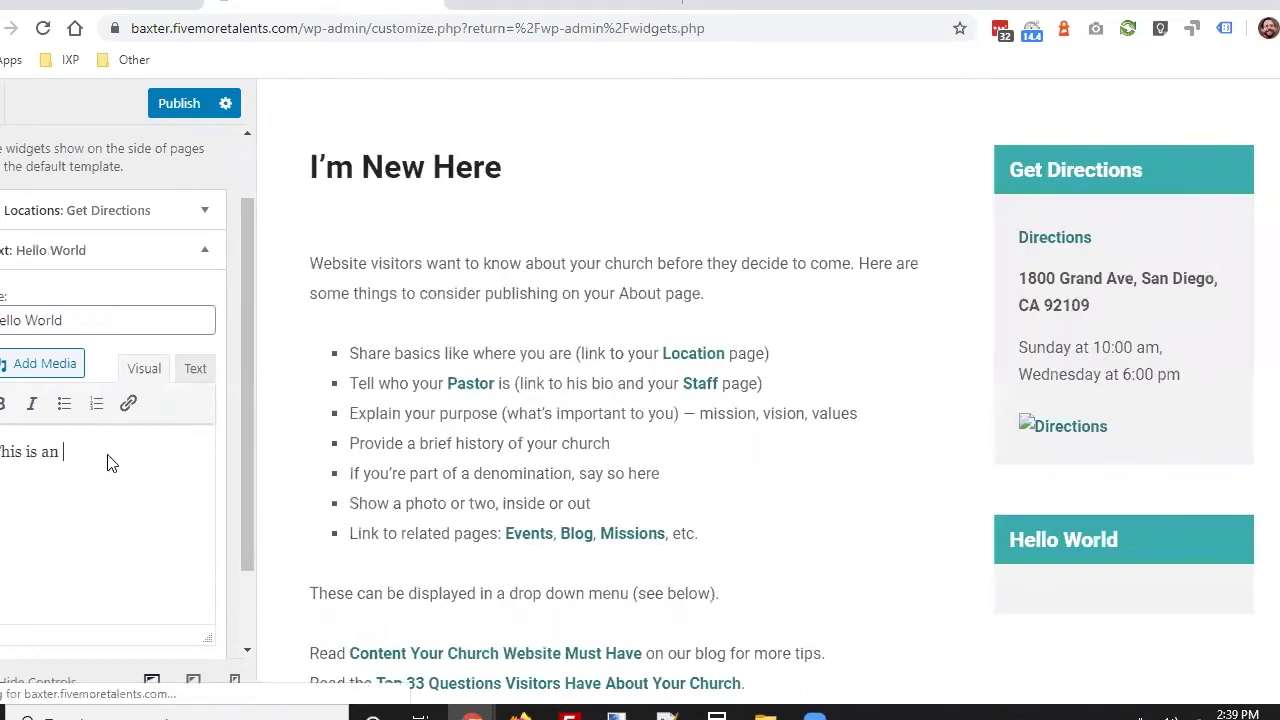
type("awesome widget!")
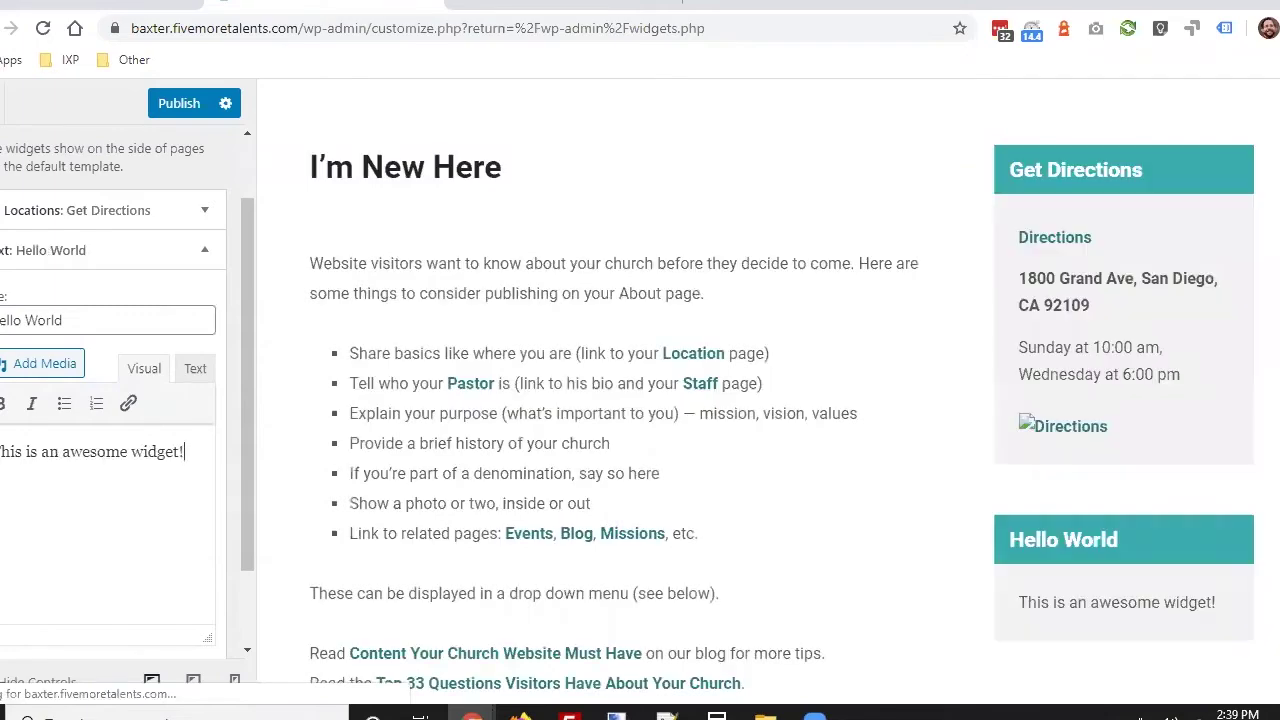
scroll(766, 392, "up", 1)
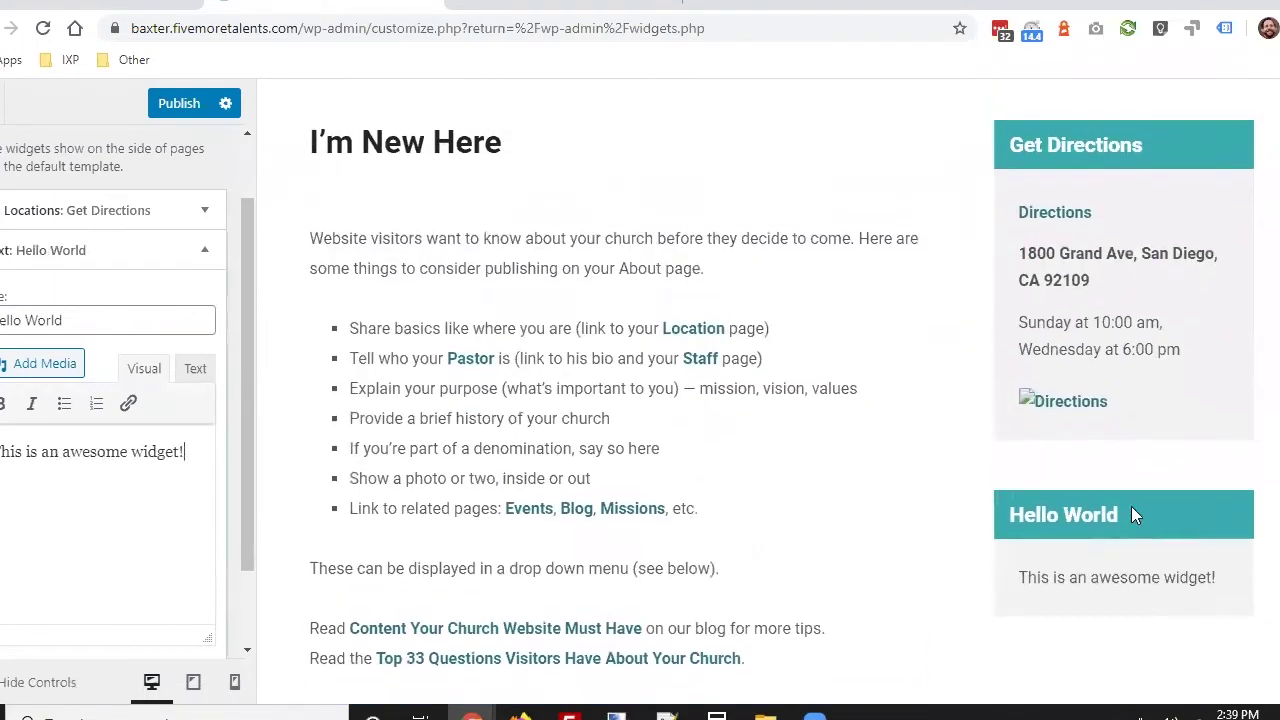
left_click(204, 252)
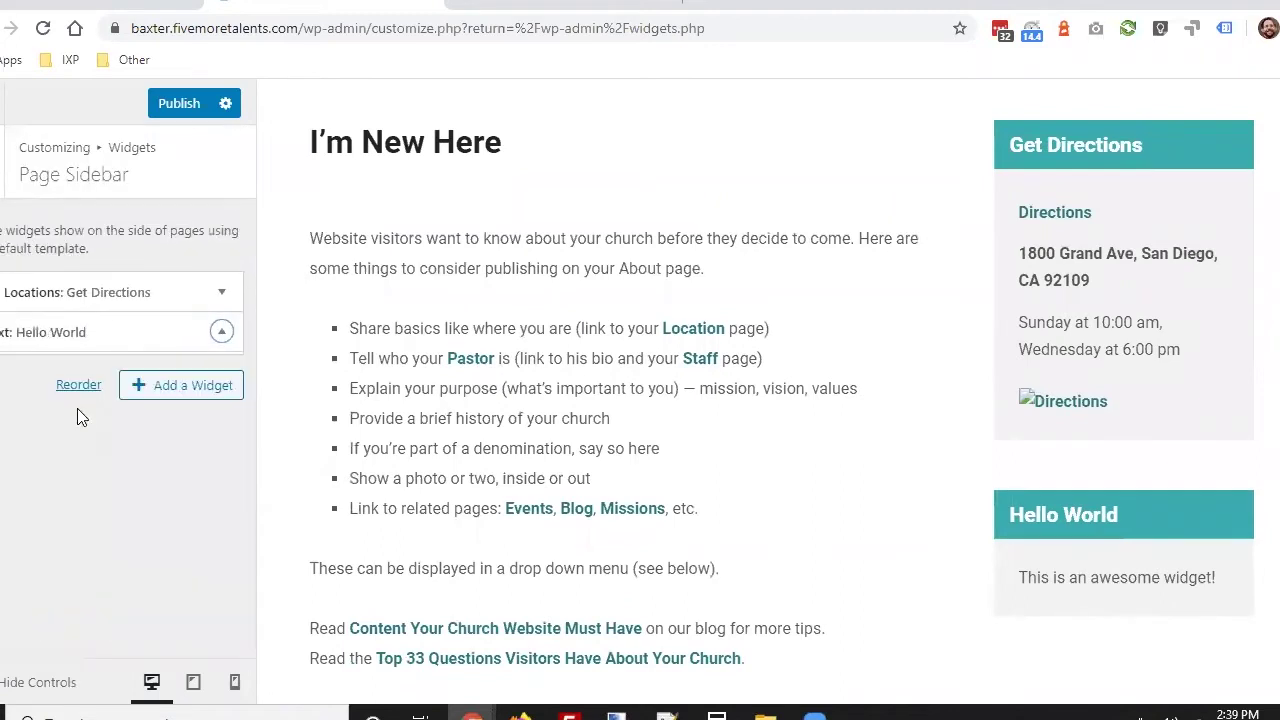
left_click_drag(83, 329, 80, 282)
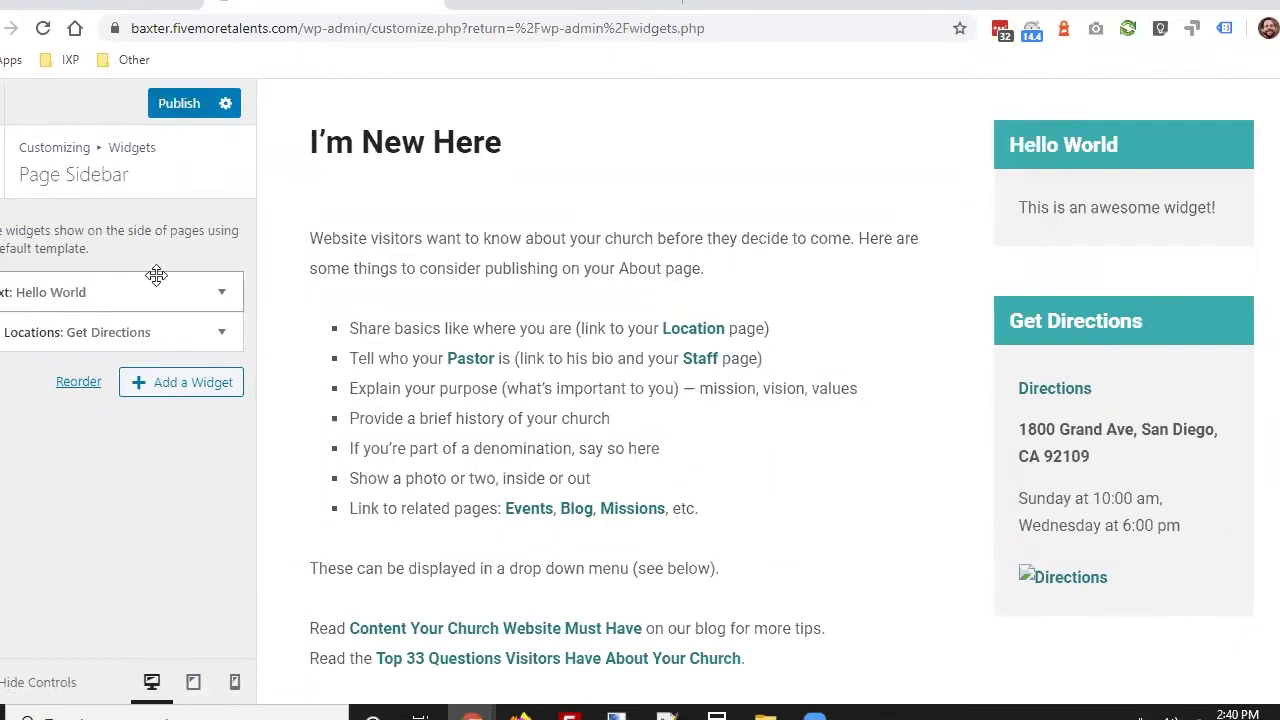
- Remove the Hello World widget from the Page Sidebar and leave the customizer without publishing the changes
left_click(221, 291)
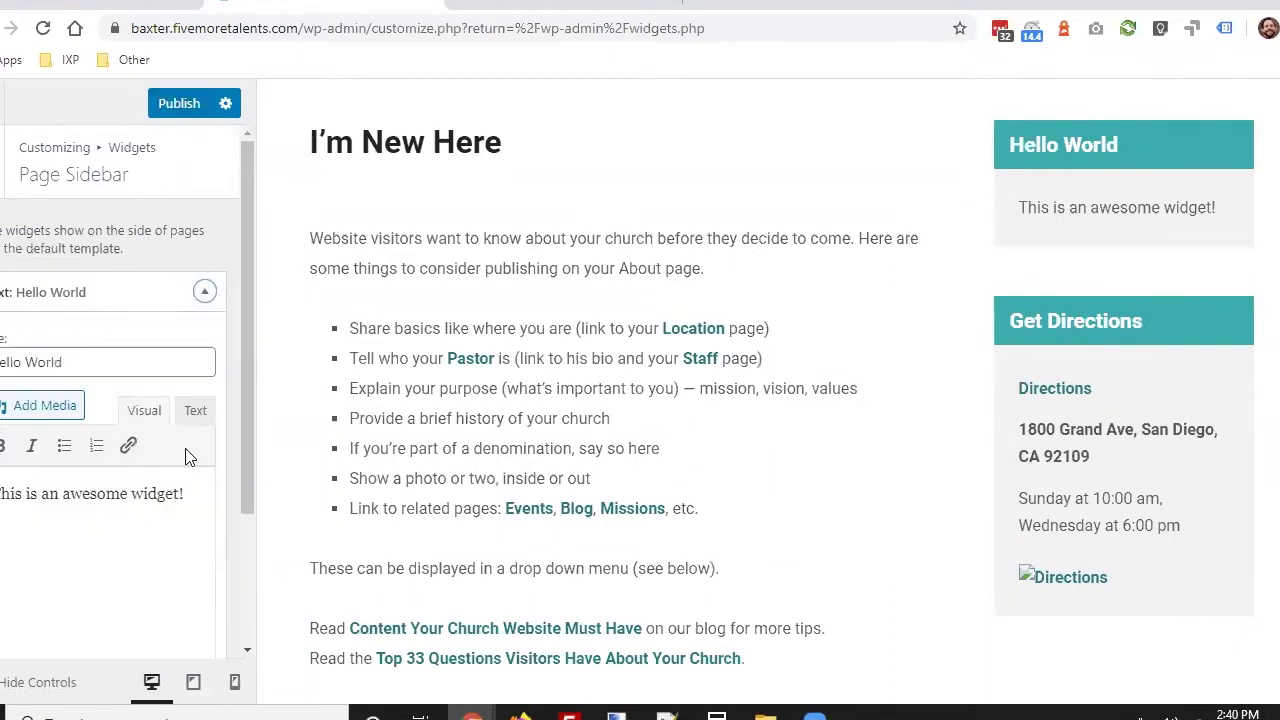
left_click(6, 528)
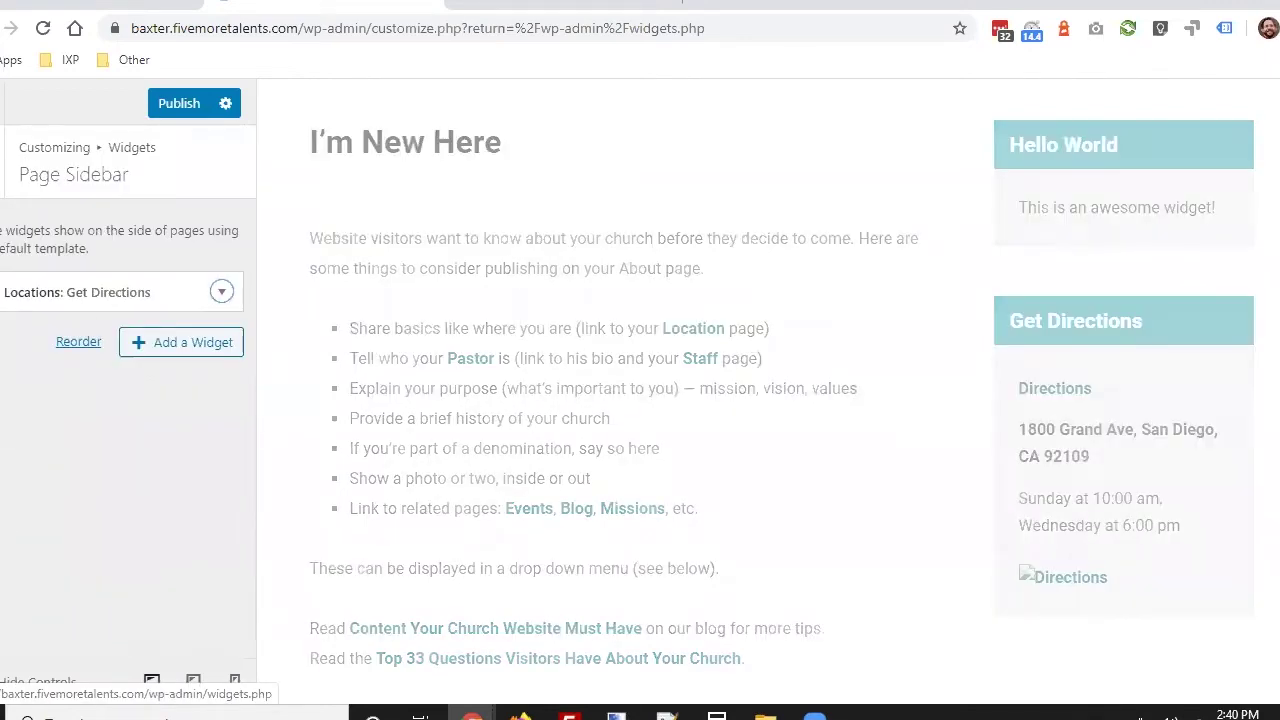
left_click(0, 105)
left_click(745, 164)
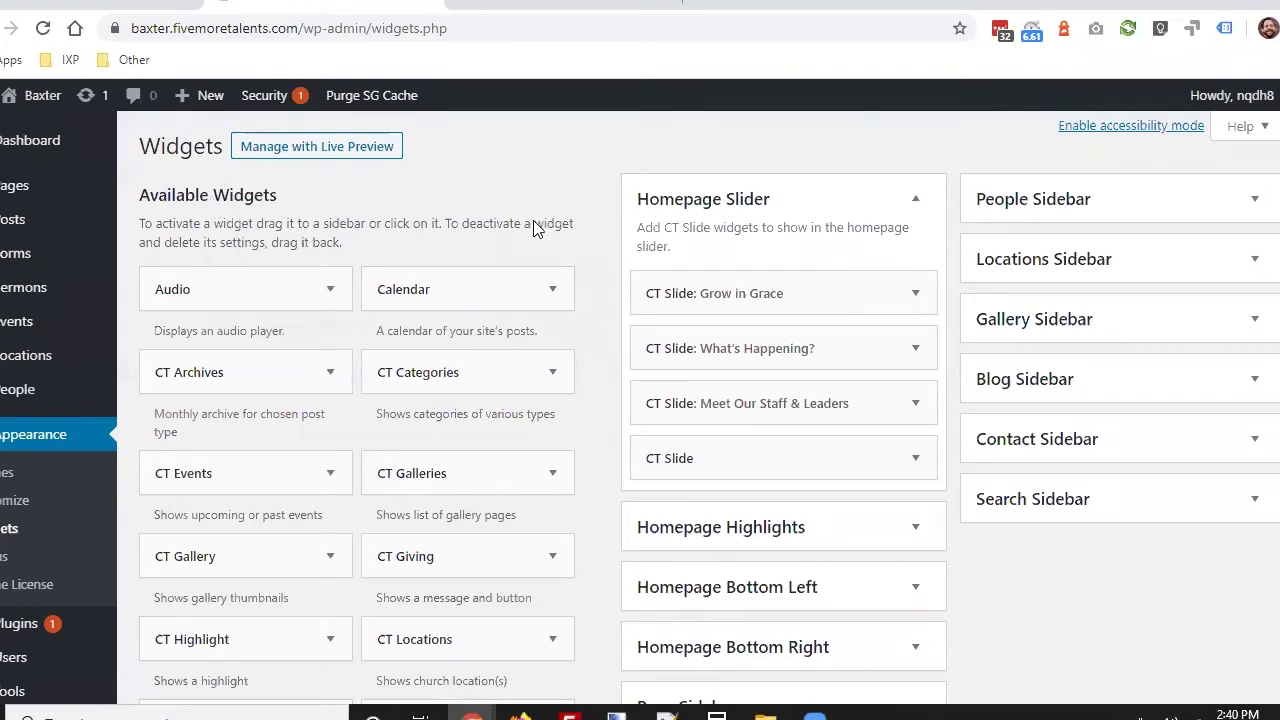
- Examine the full list of available widgets and the widget areas they can be added to on the Widgets page
scroll(551, 228, "down", 3)
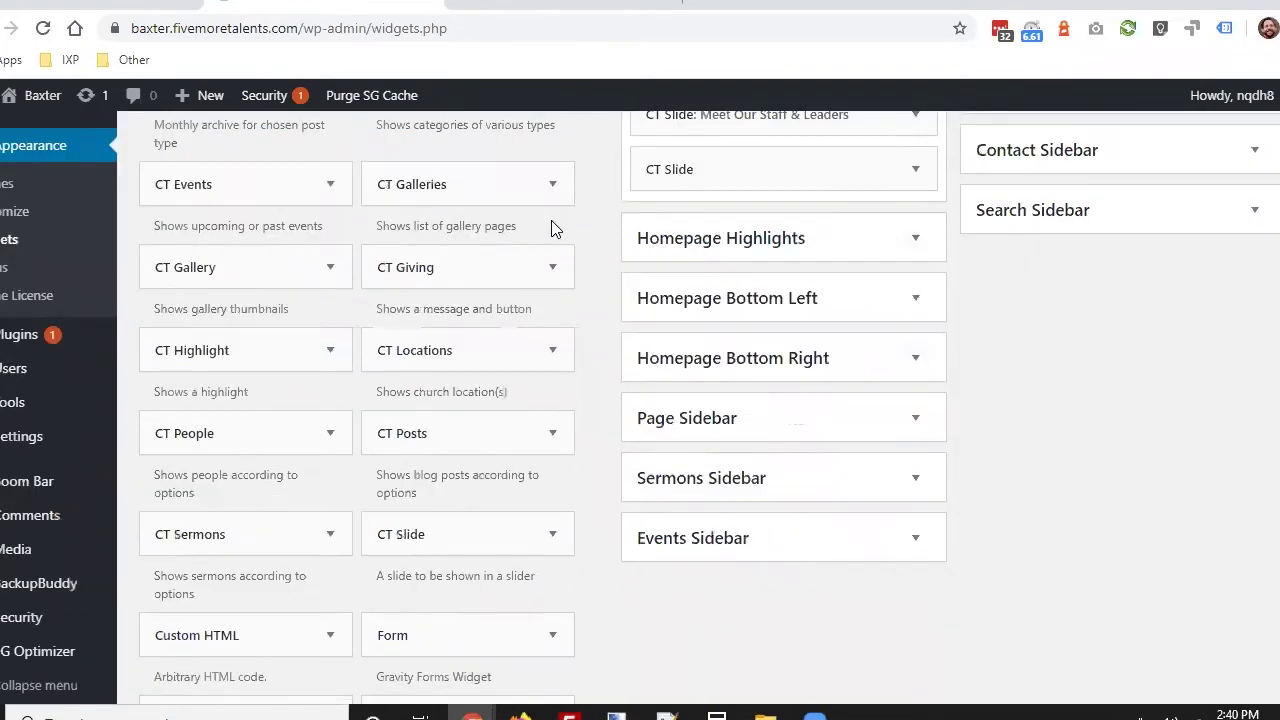
scroll(551, 228, "down", 3)
scroll(553, 229, "down", 3)
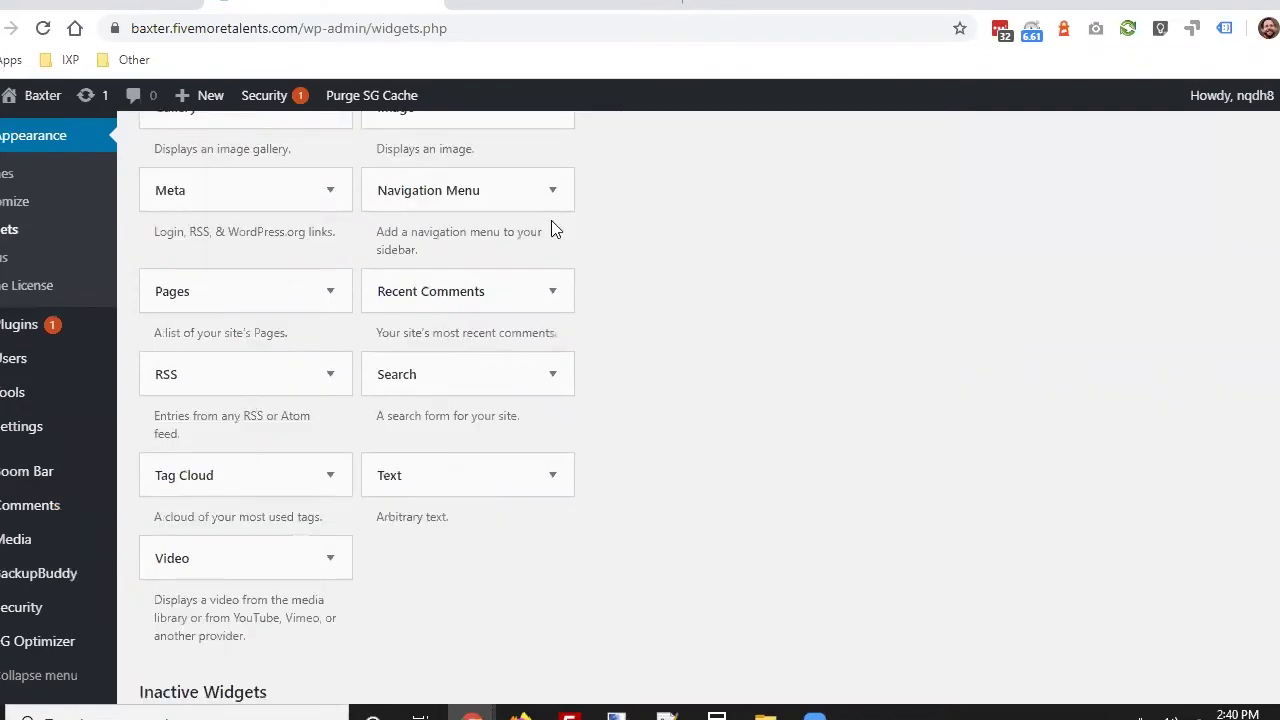
scroll(555, 229, "up", 1)
scroll(554, 230, "up", 5)
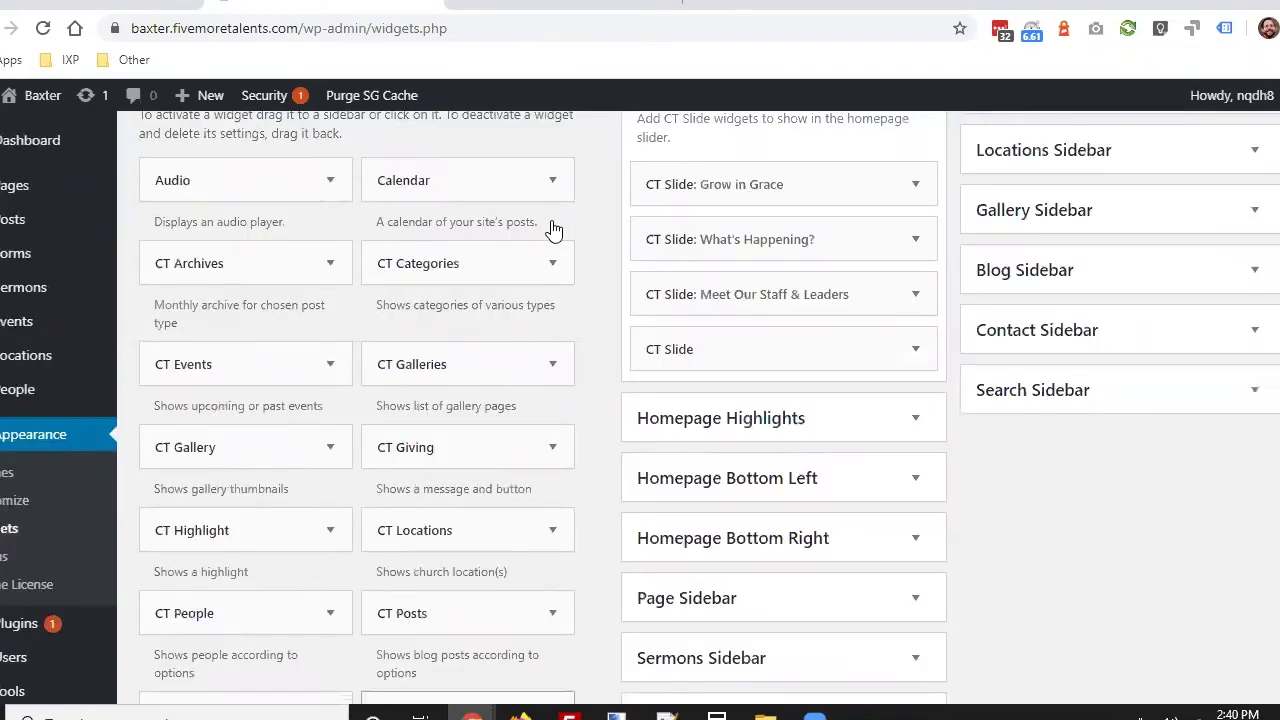
scroll(555, 229, "up", 1)
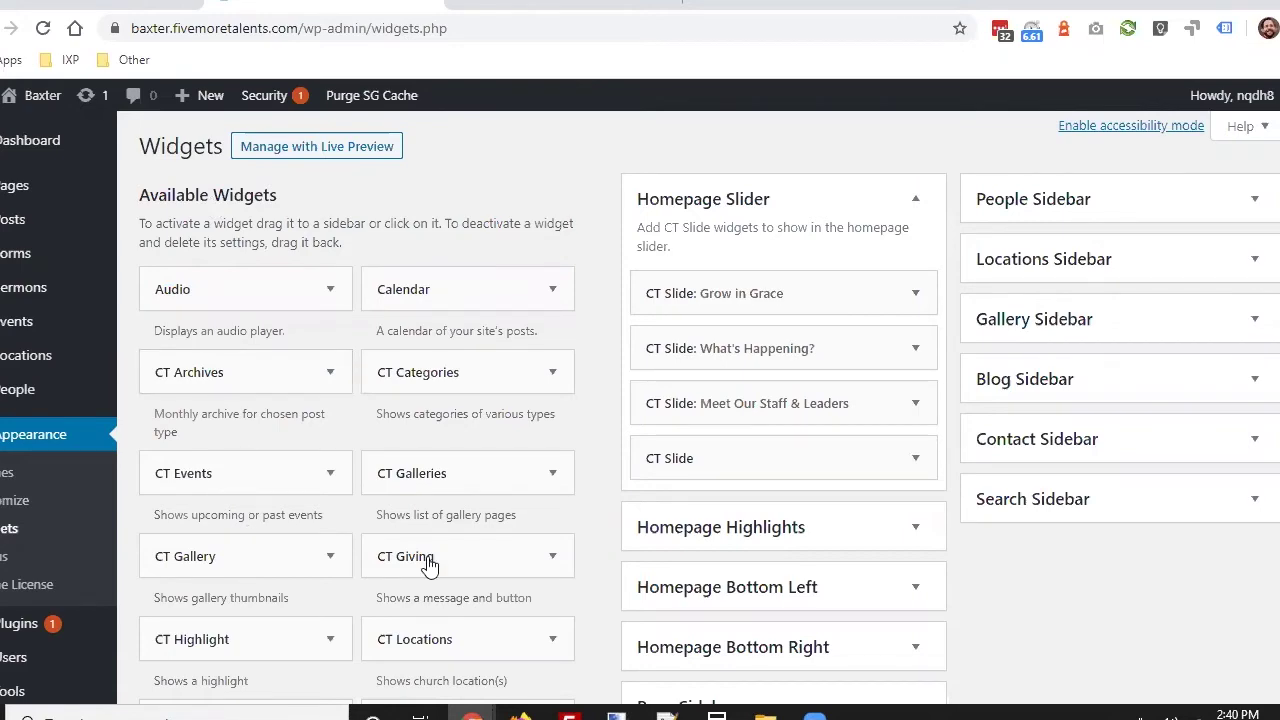
scroll(428, 563, "down", 2)
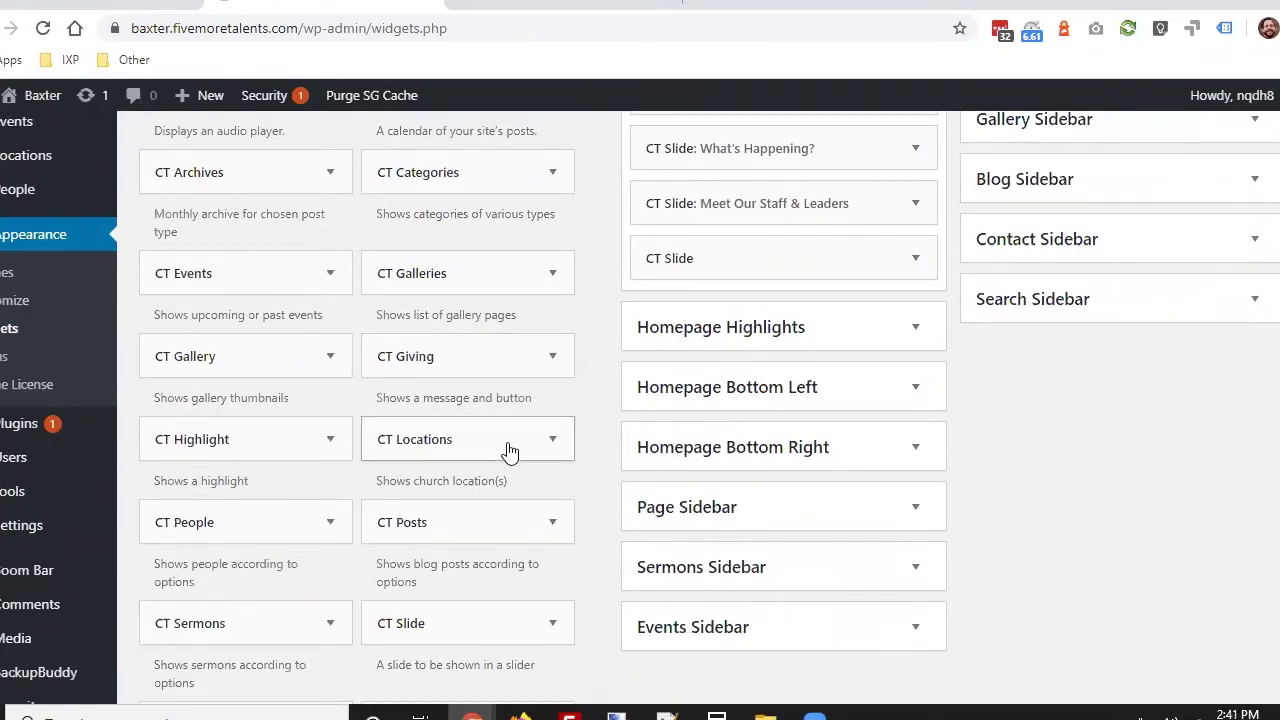
scroll(229, 342, "up", 1)
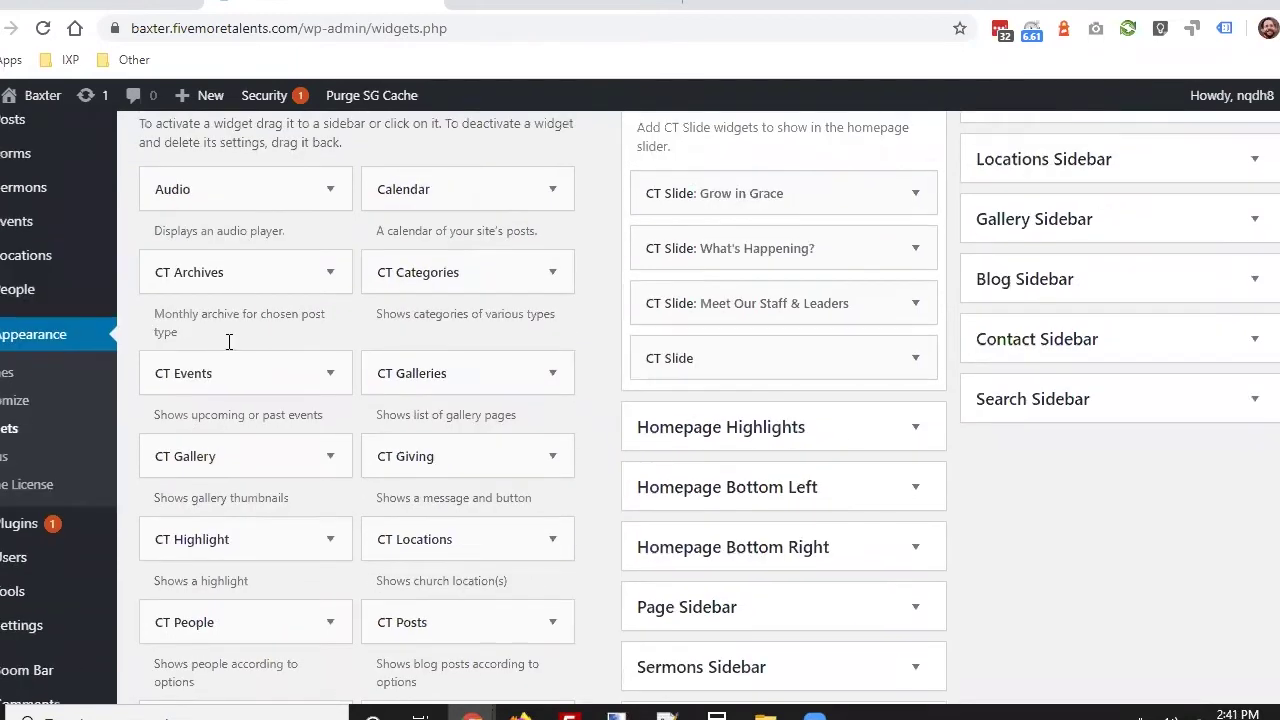
scroll(466, 300, "down", 5)
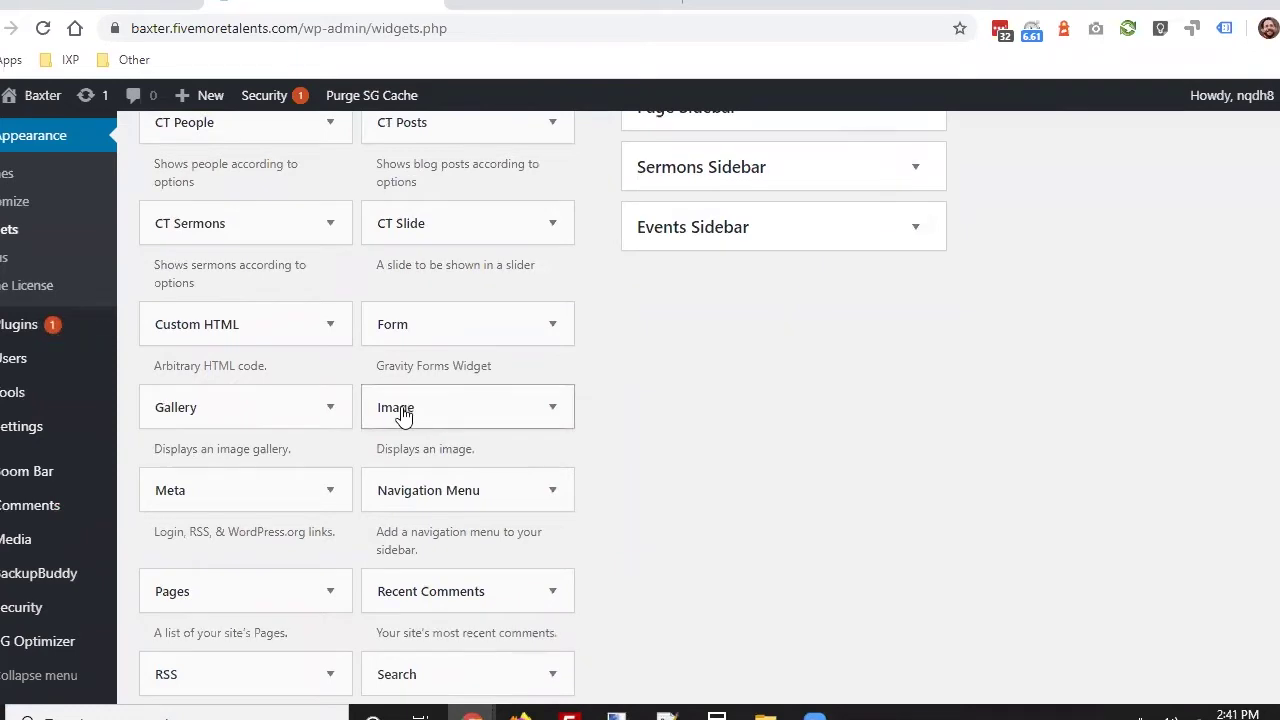
scroll(300, 500, "down", 1)
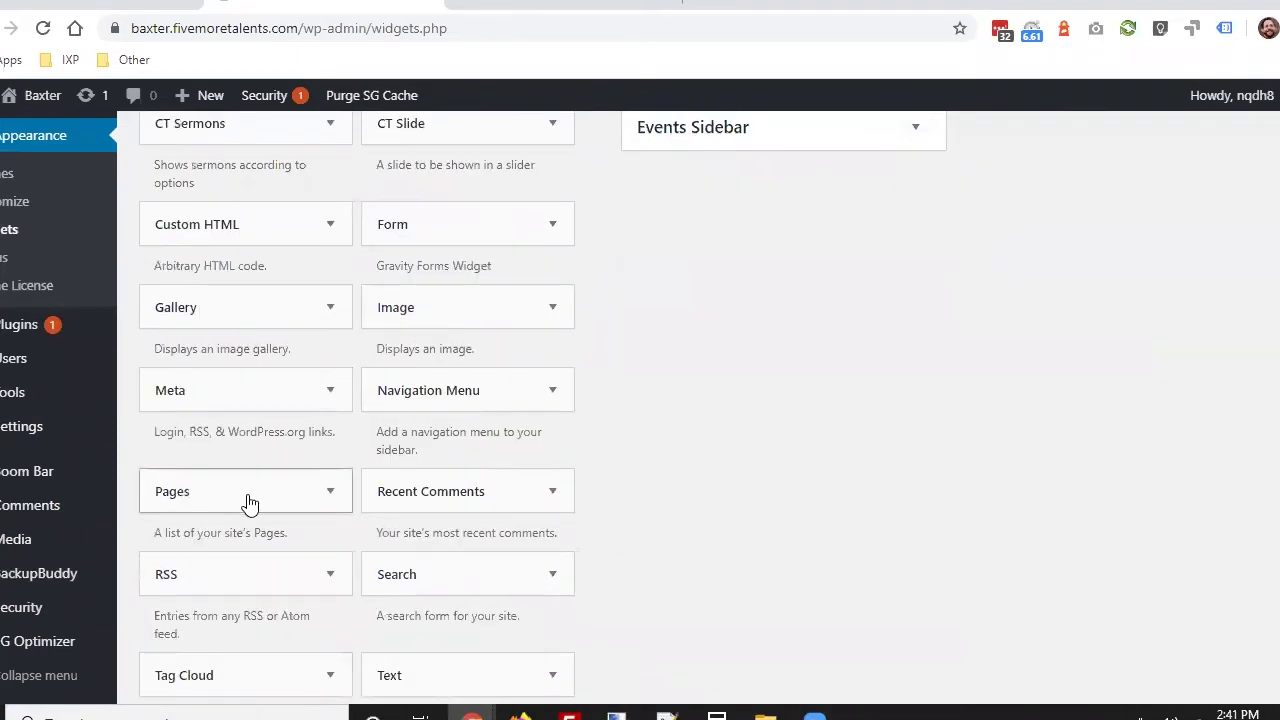
scroll(330, 500, "down", 1)
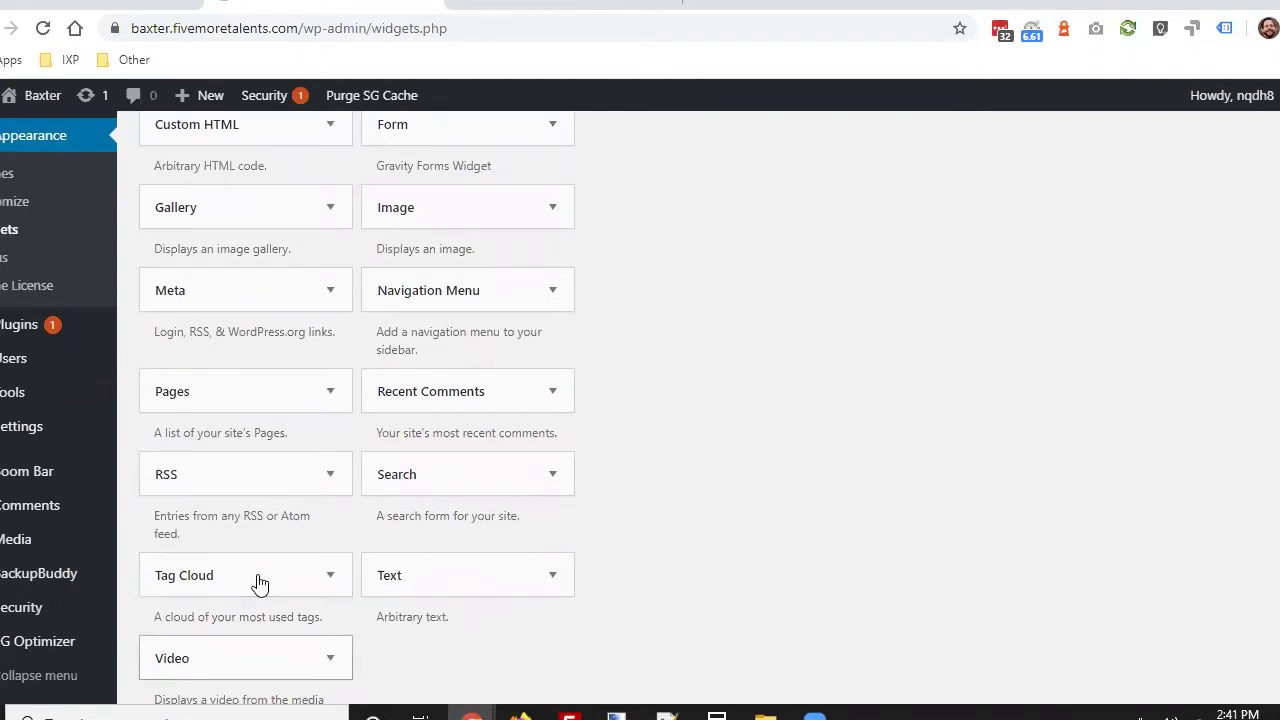
scroll(305, 360, "up", 2)
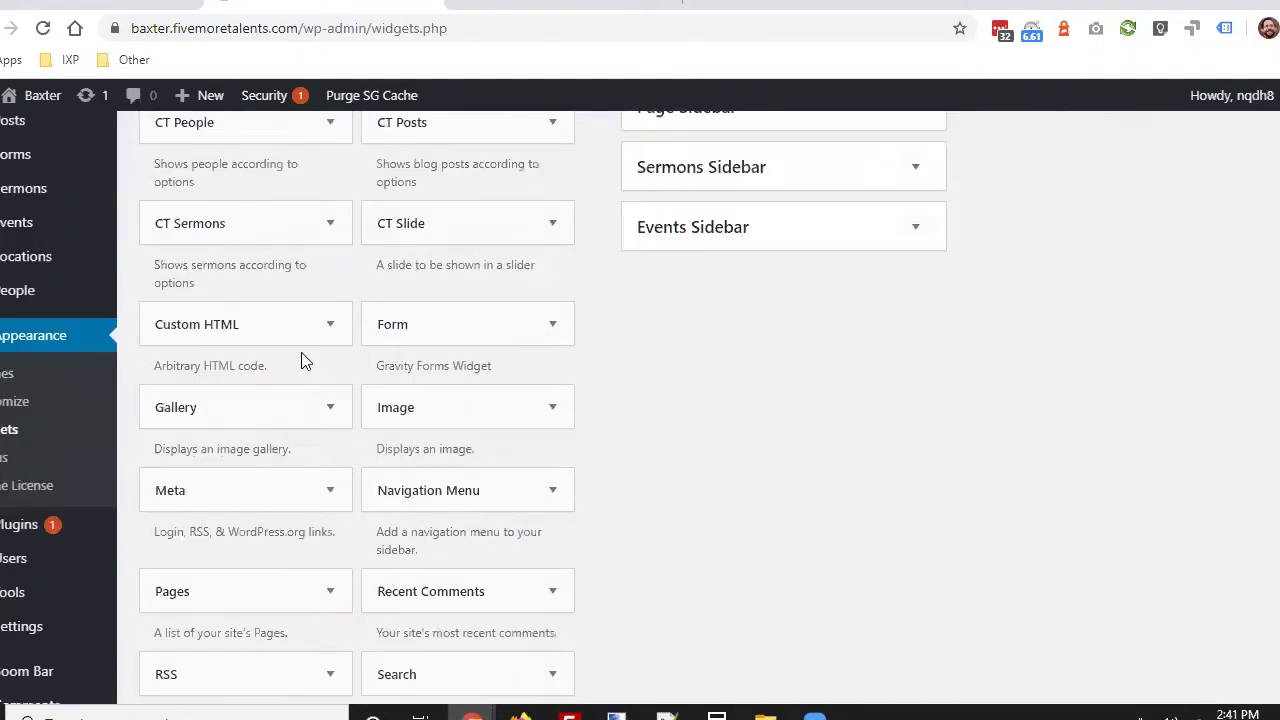
scroll(281, 452, "up", 5)
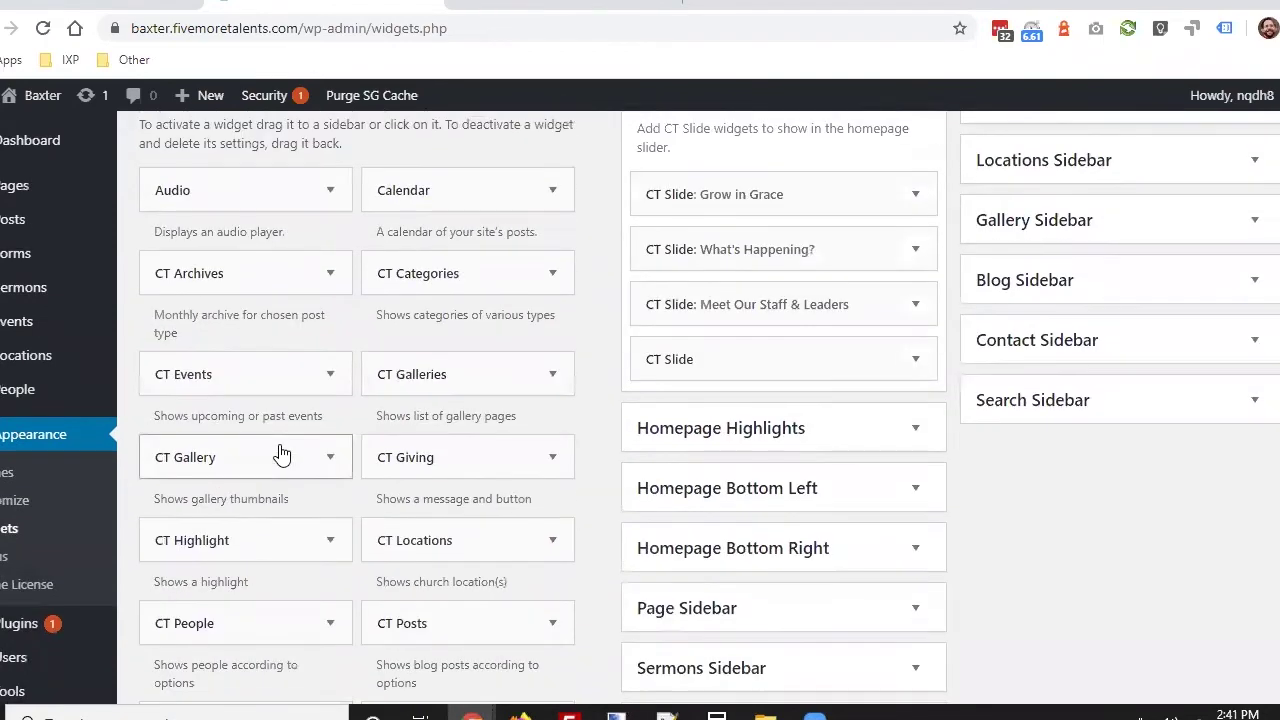
scroll(281, 452, "up", 1)
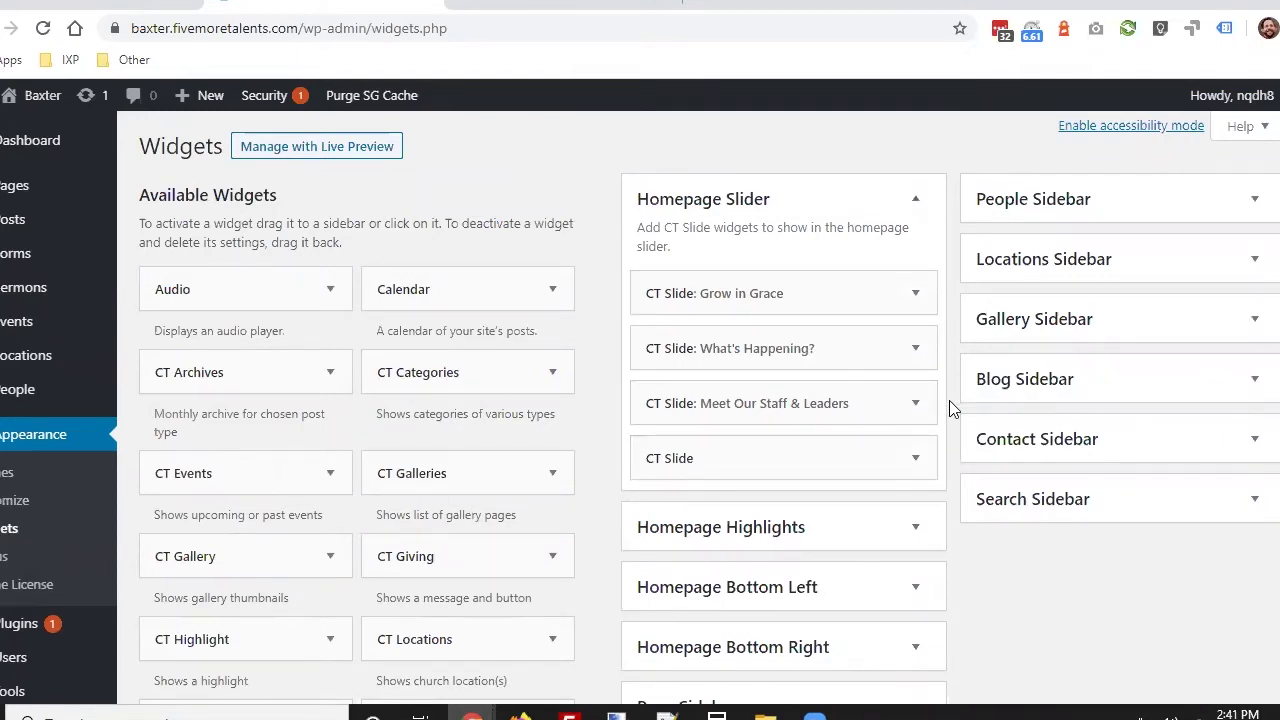
scroll(940, 350, "down", 1)
scroll(900, 200, "up", 1)
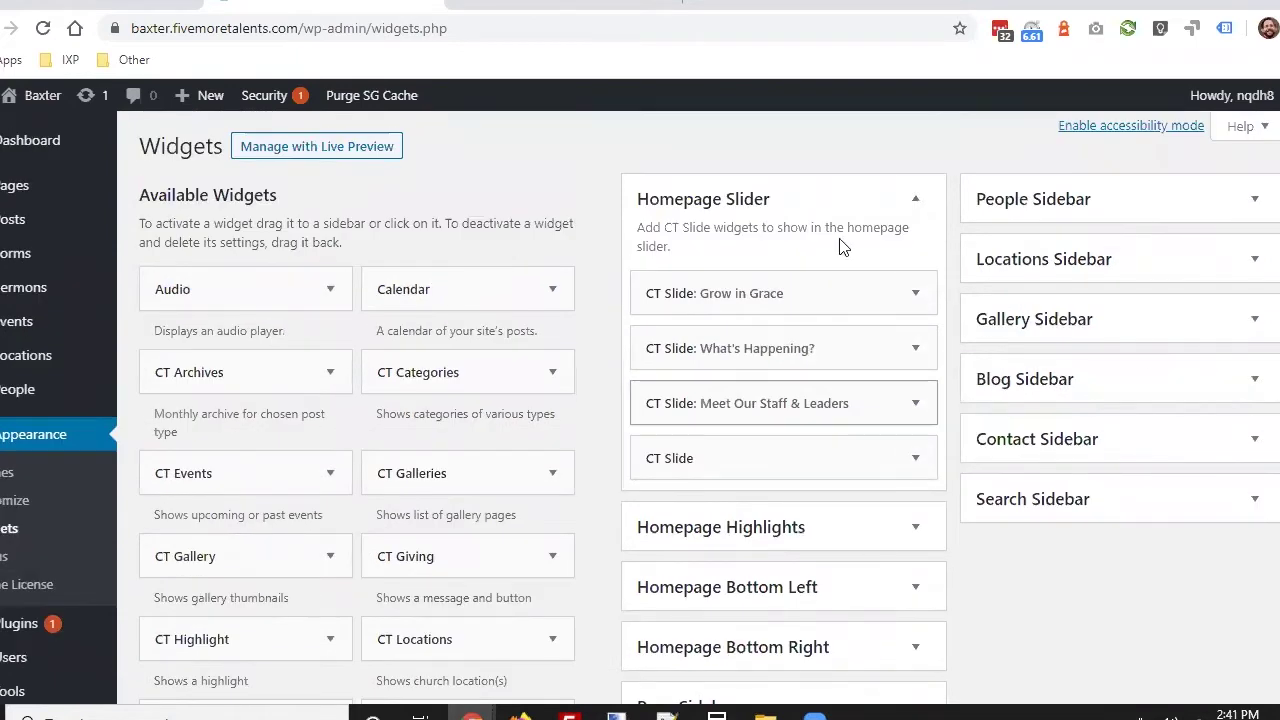
- Collapse the Homepage Slider area and expand the Gallery Sidebar and Blog Sidebar areas
left_click(926, 205)
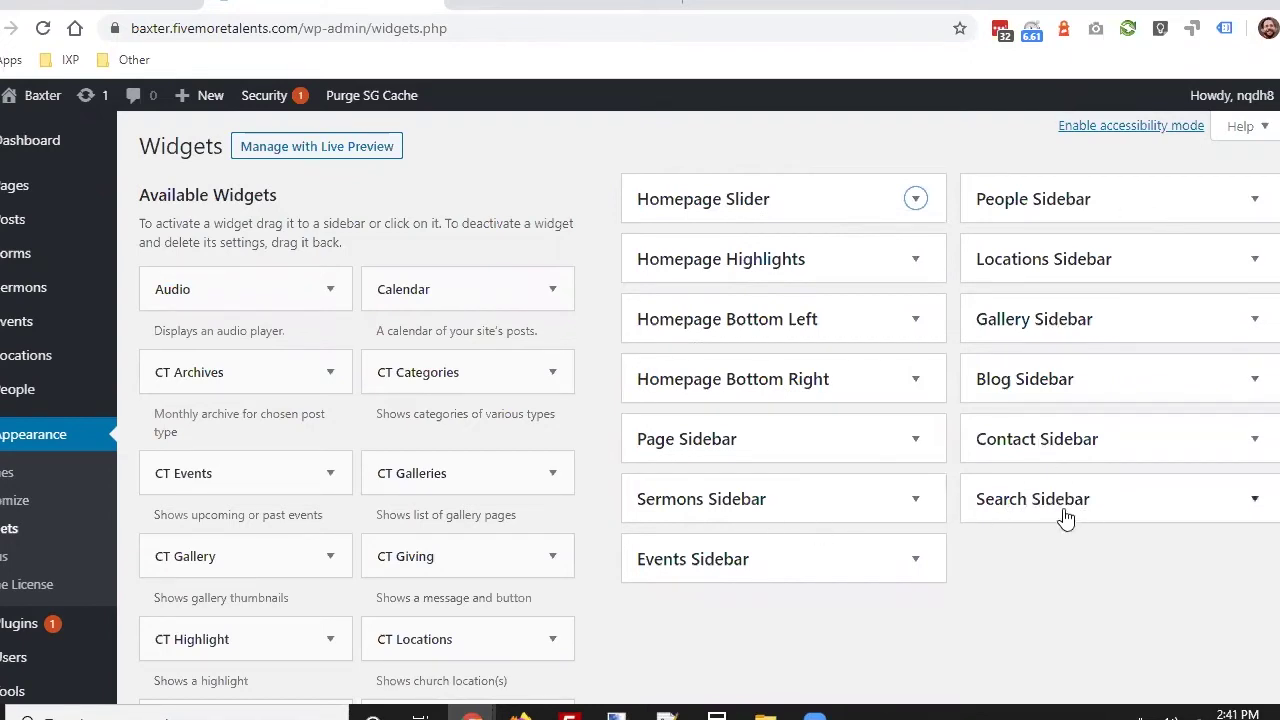
left_click(1257, 322)
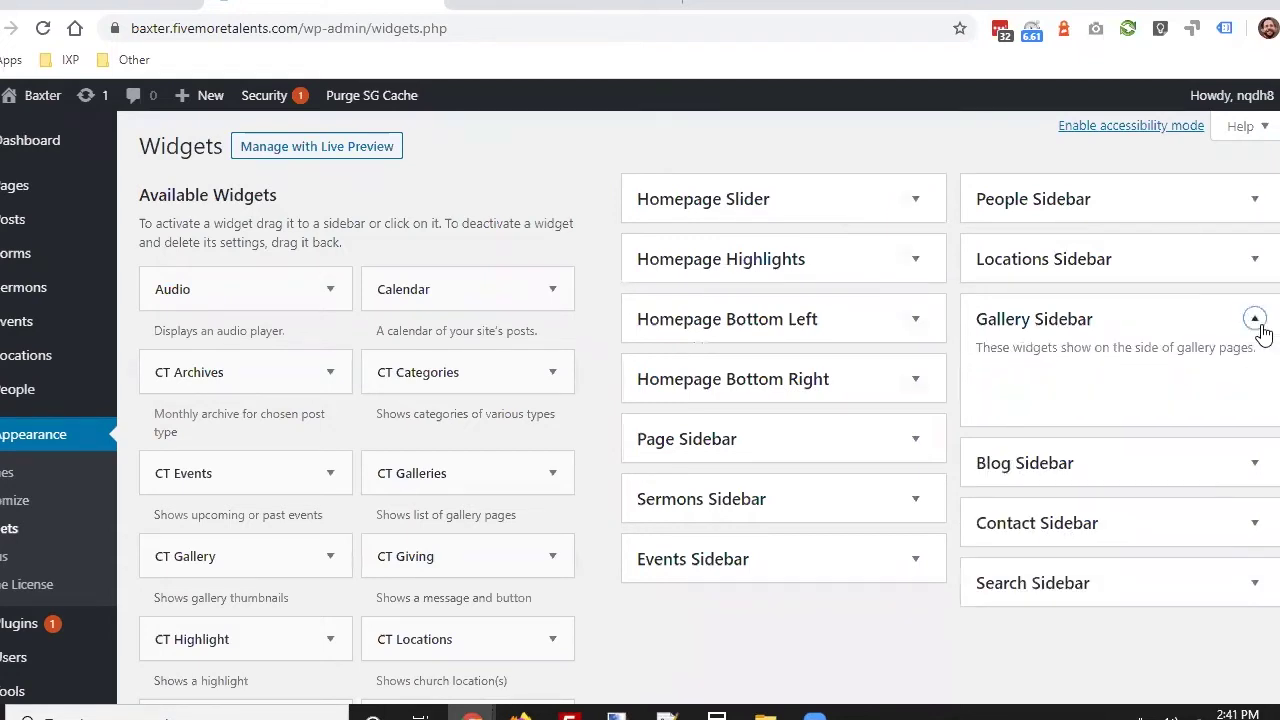
left_click(1257, 465)
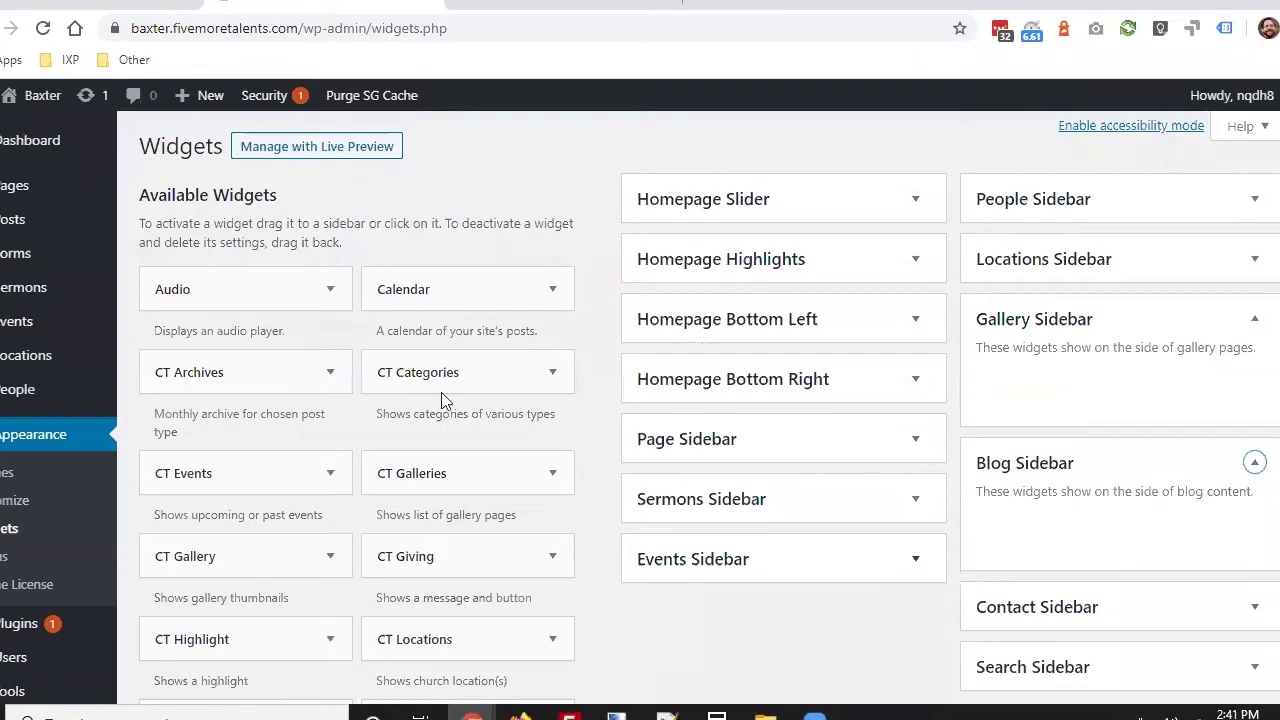
- Try adding an Audio widget to the Blog Sidebar, and delete it again
left_click_drag(216, 284, 1060, 569)
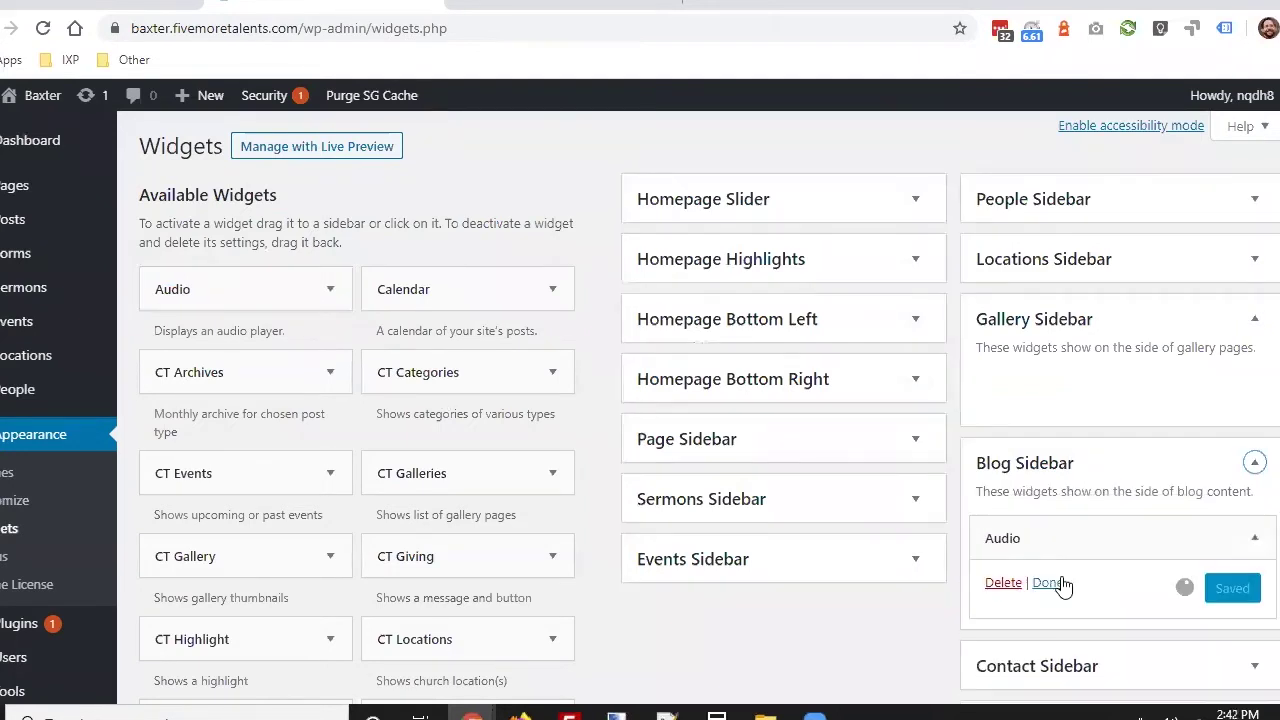
scroll(1134, 374, "down", 3)
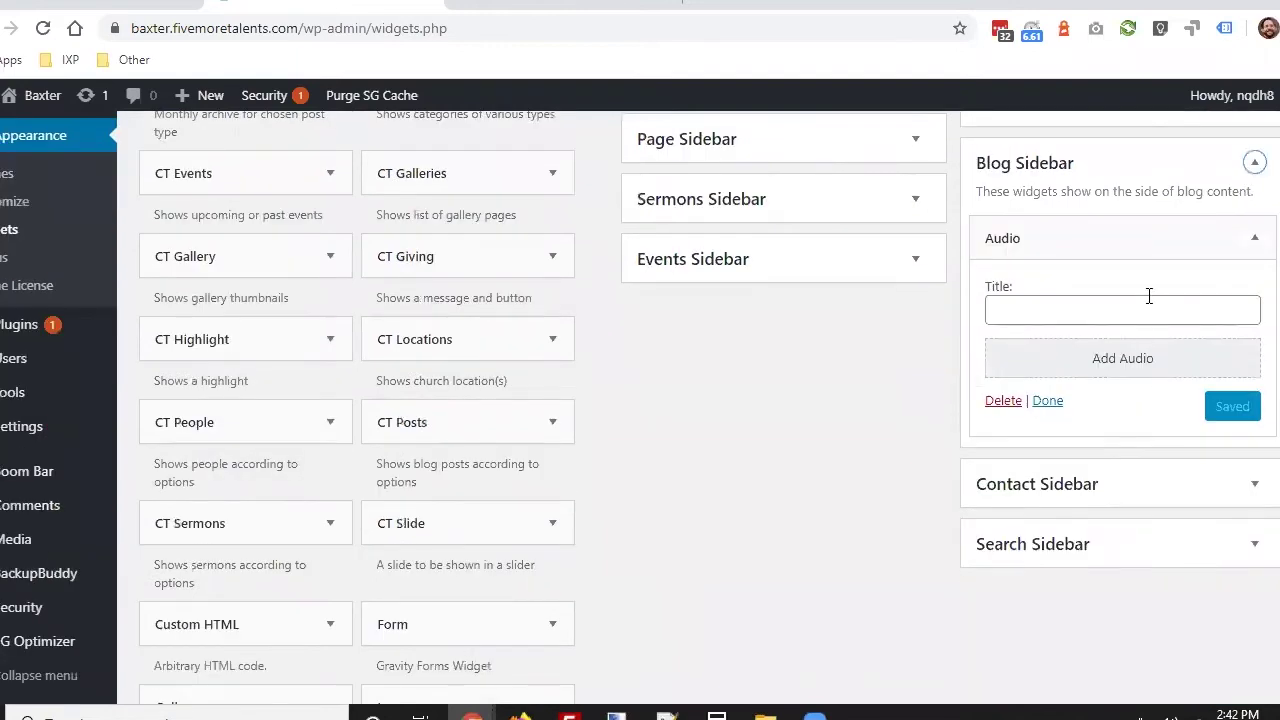
left_click(1002, 401)
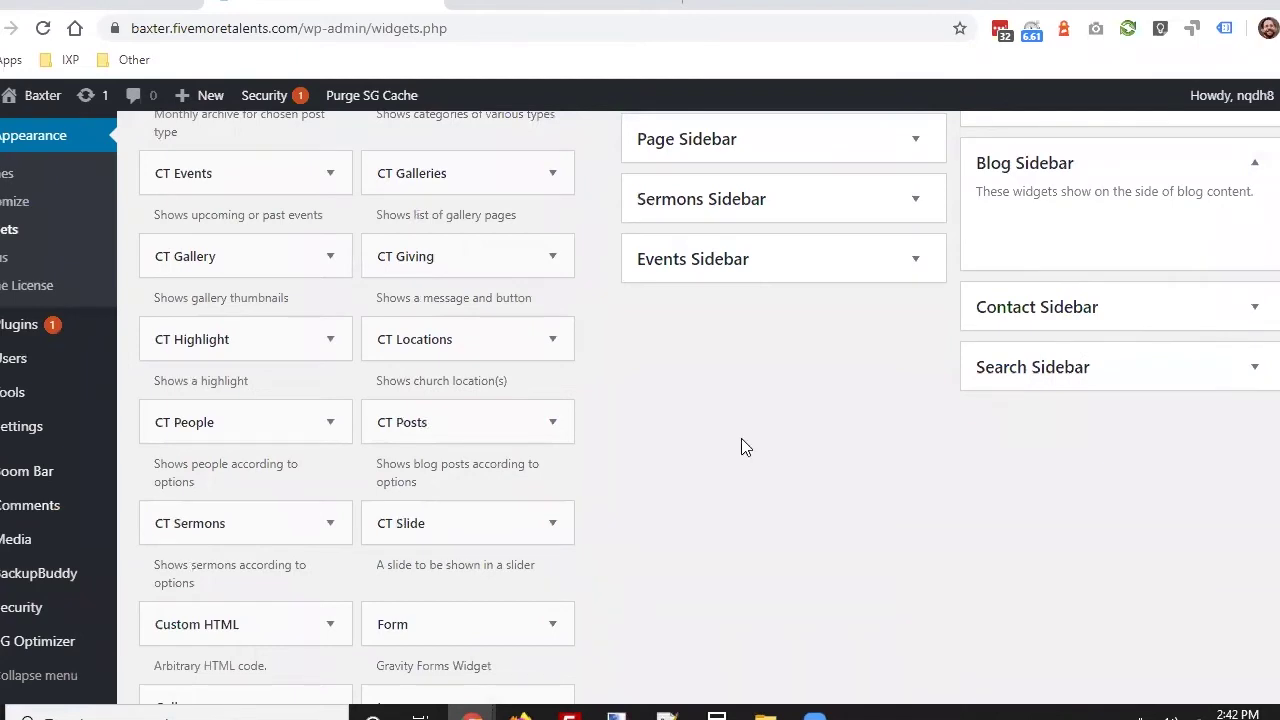
- Expand the Homepage Slider and Homepage Highlights areas to review the slide and highlight widgets they contain
scroll(745, 447, "up", 3)
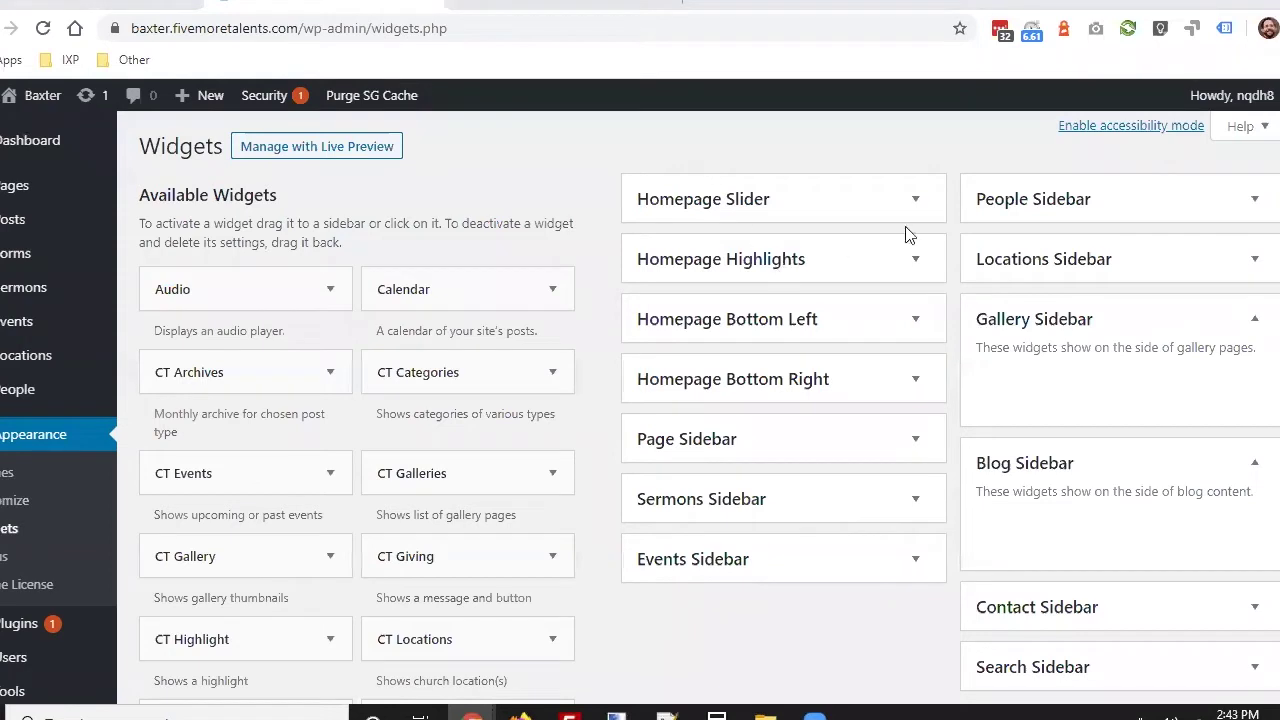
left_click(913, 200)
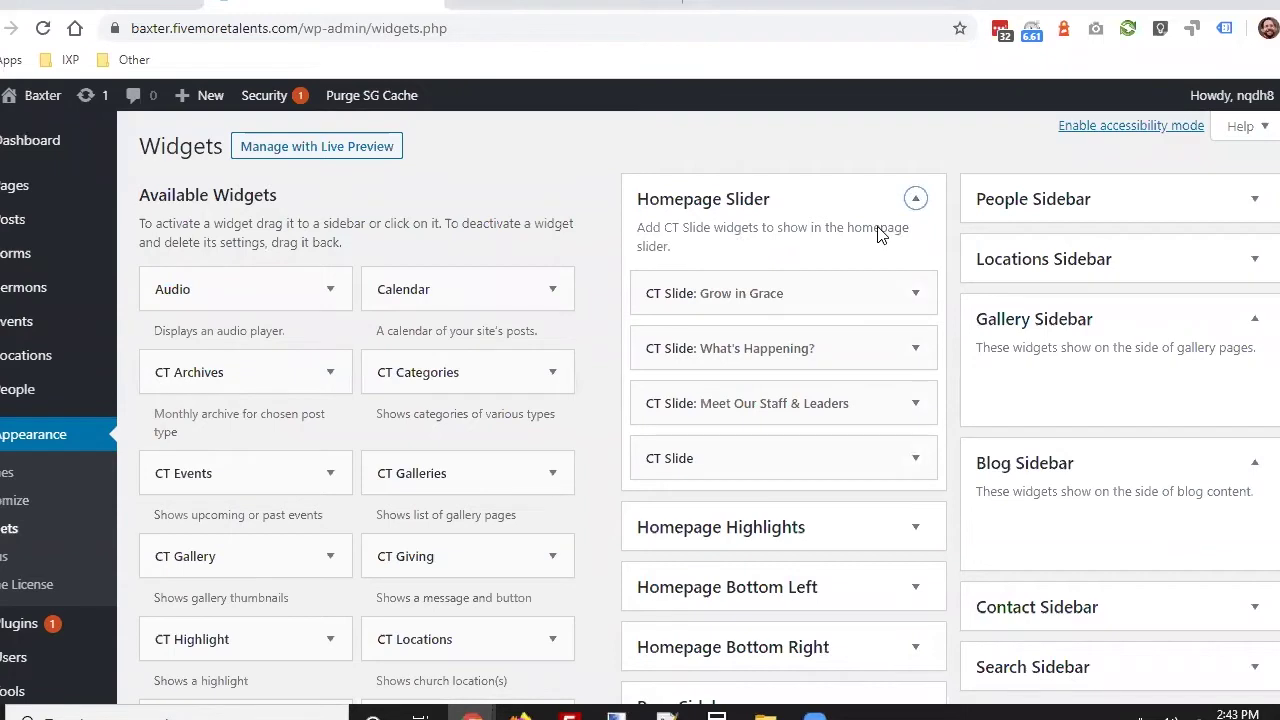
left_click(916, 530)
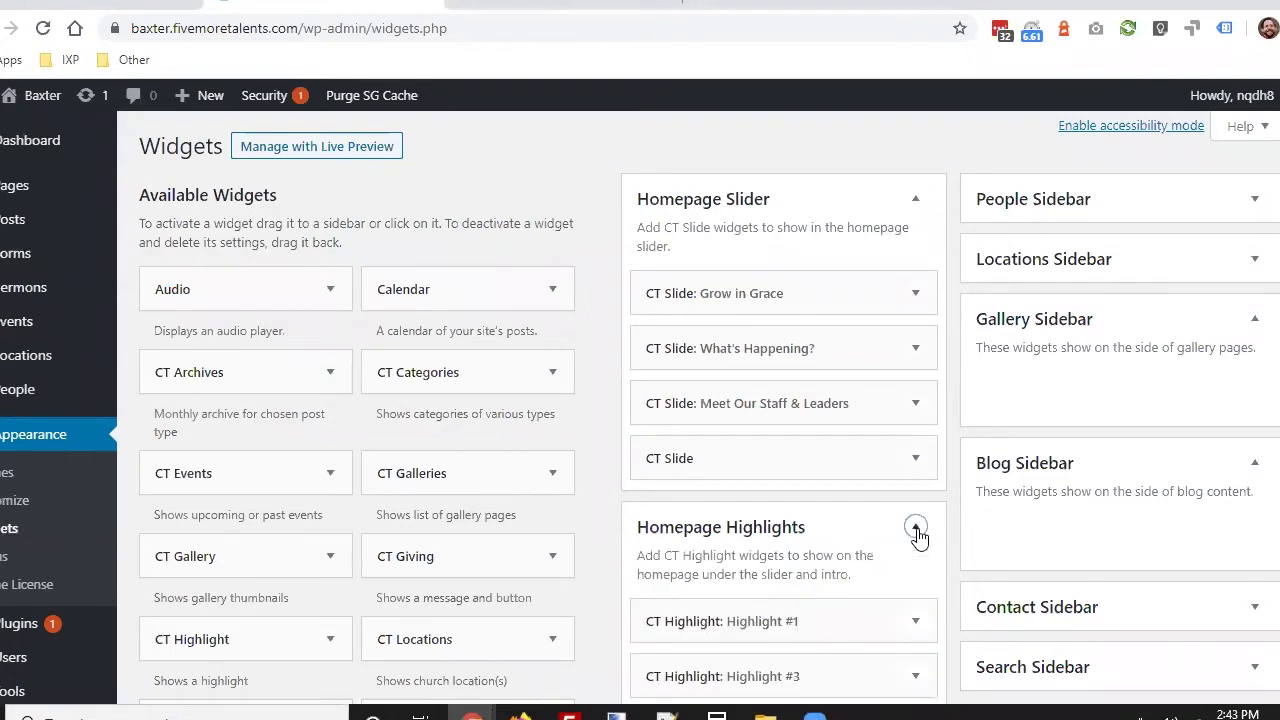
scroll(871, 517, "down", 2)
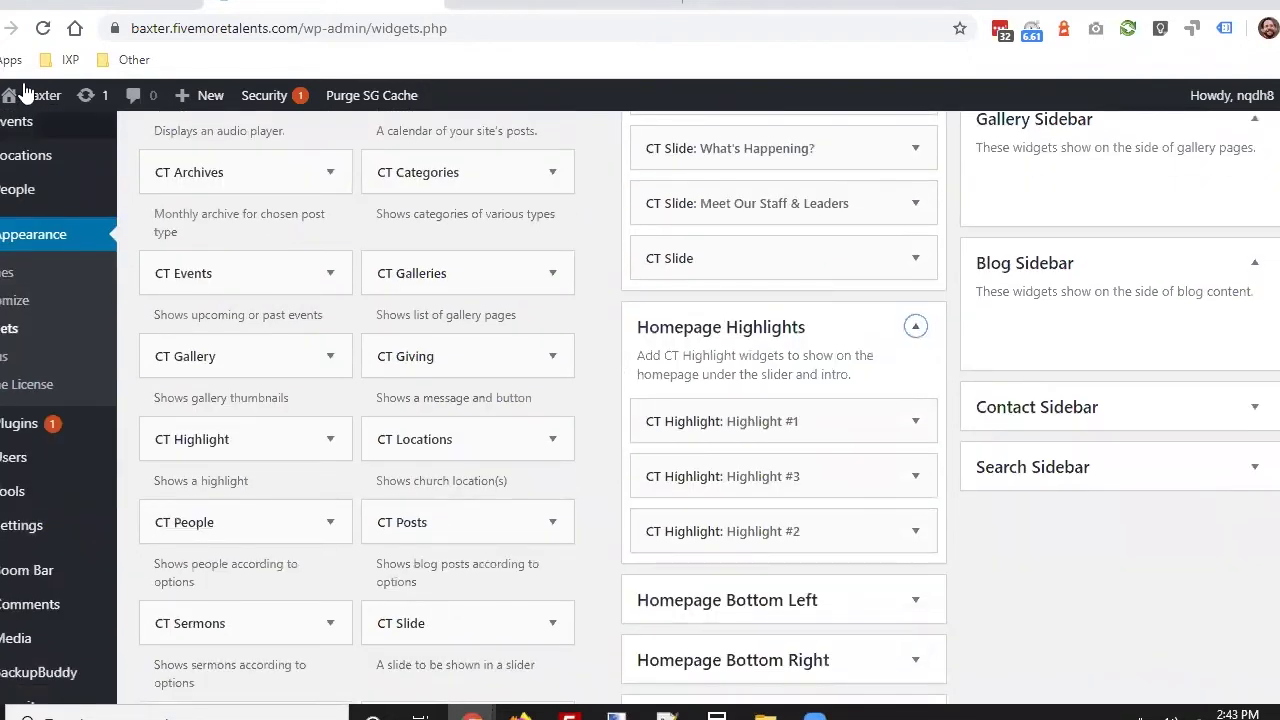
- Visit the live site's homepage and examine its highlights section below the slider and intro
left_click(25, 134)
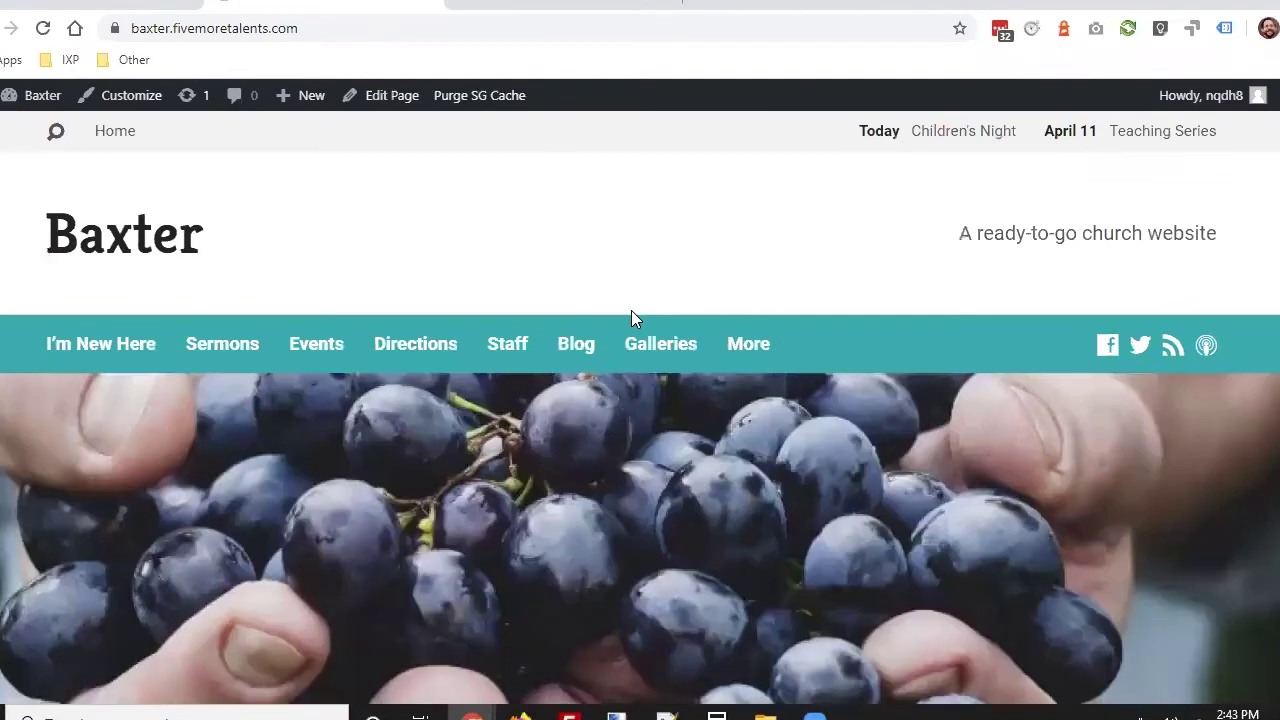
scroll(631, 310, "down", 5)
scroll(633, 310, "down", 3)
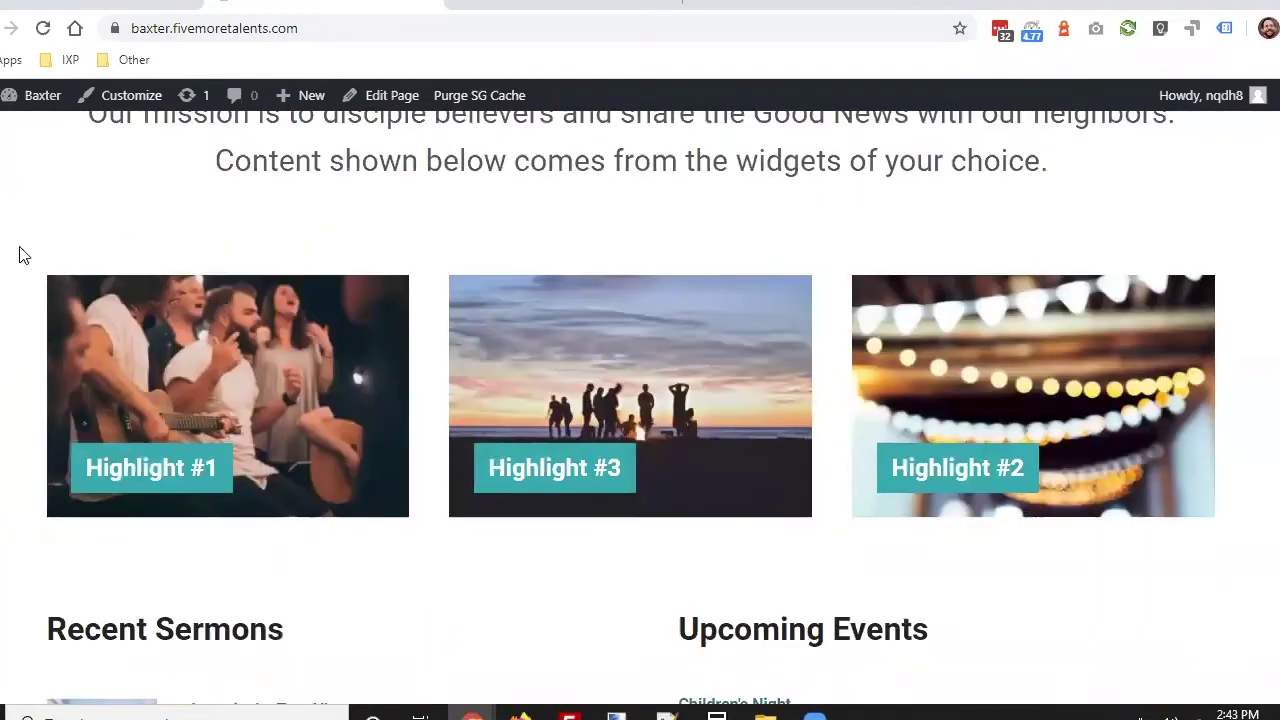
- Examine the three highlight tiles on the homepage and the sections just below them
left_click_drag(40, 284, 1099, 516)
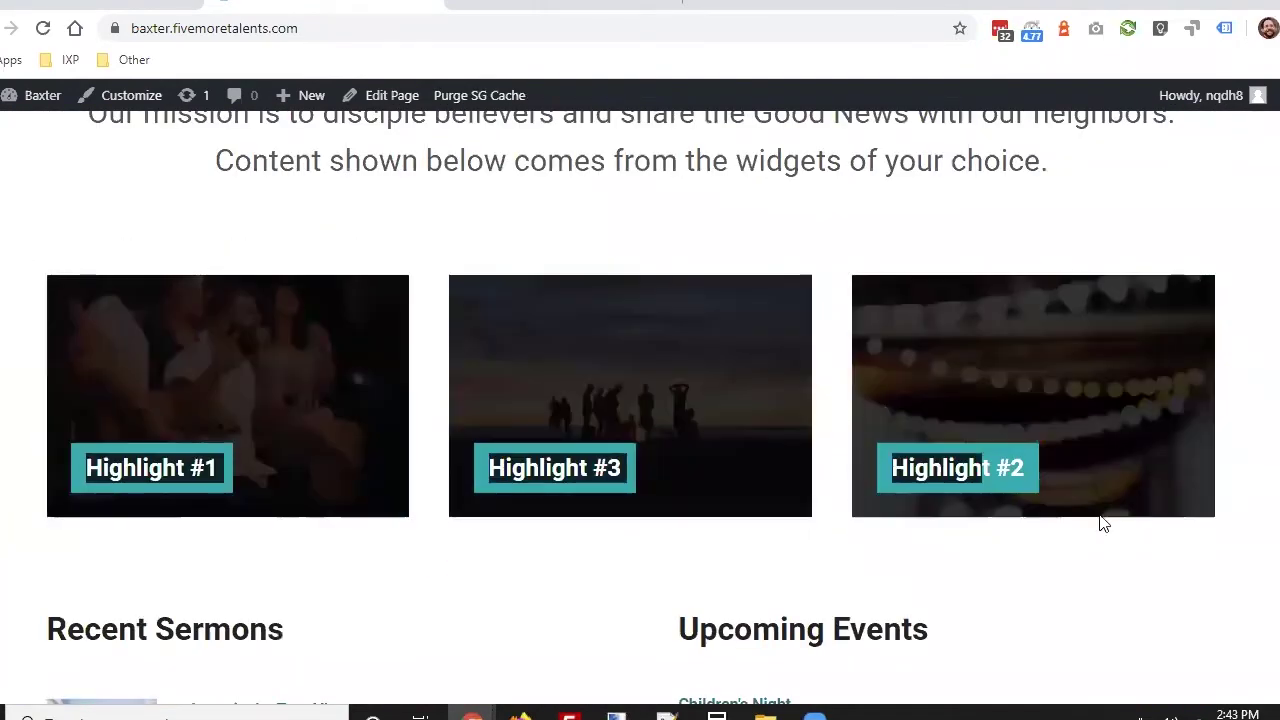
left_click(1222, 500)
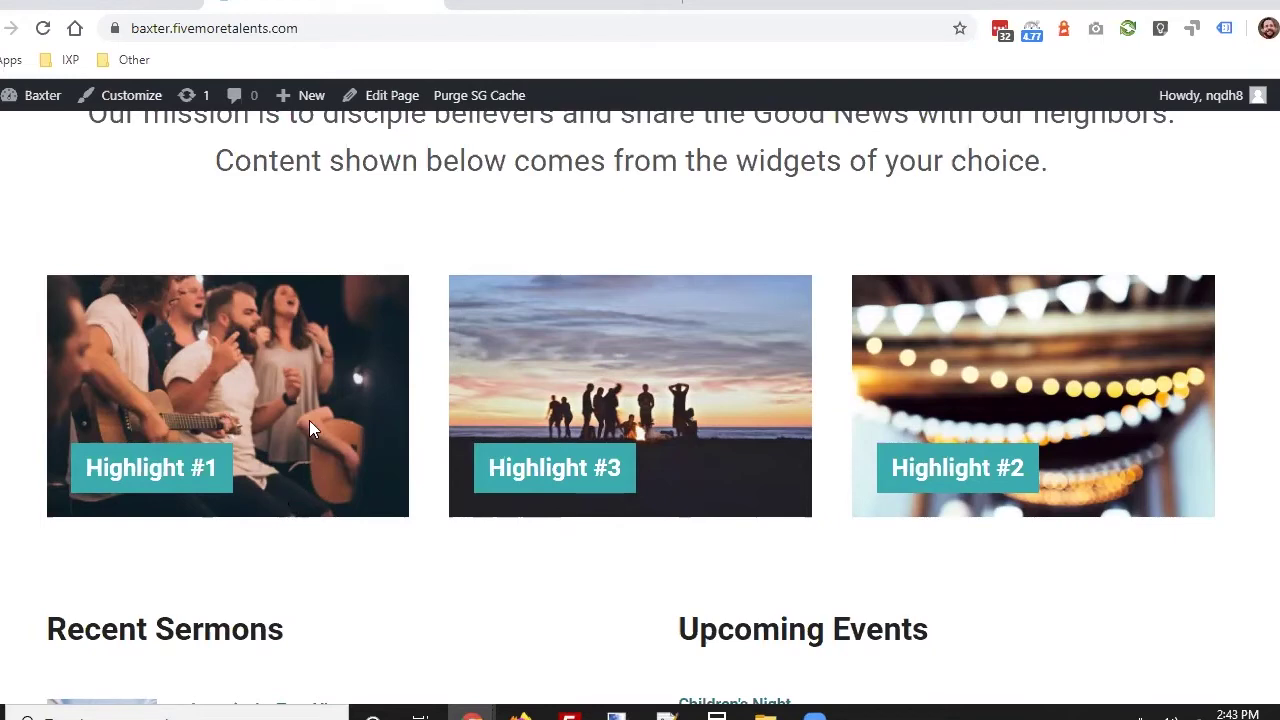
scroll(317, 414, "down", 1)
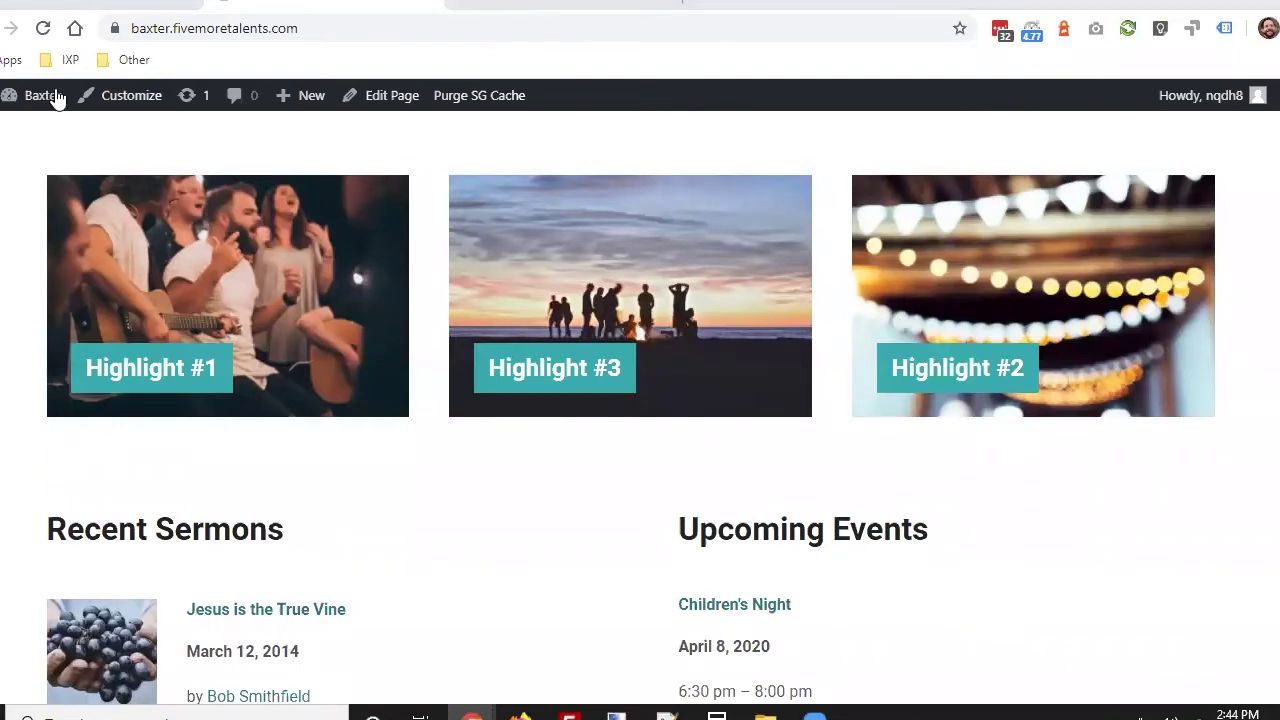
- Return to the Widgets admin page and collapse the Homepage Slider area
mouse_move(34, 95)
left_click(30, 186)
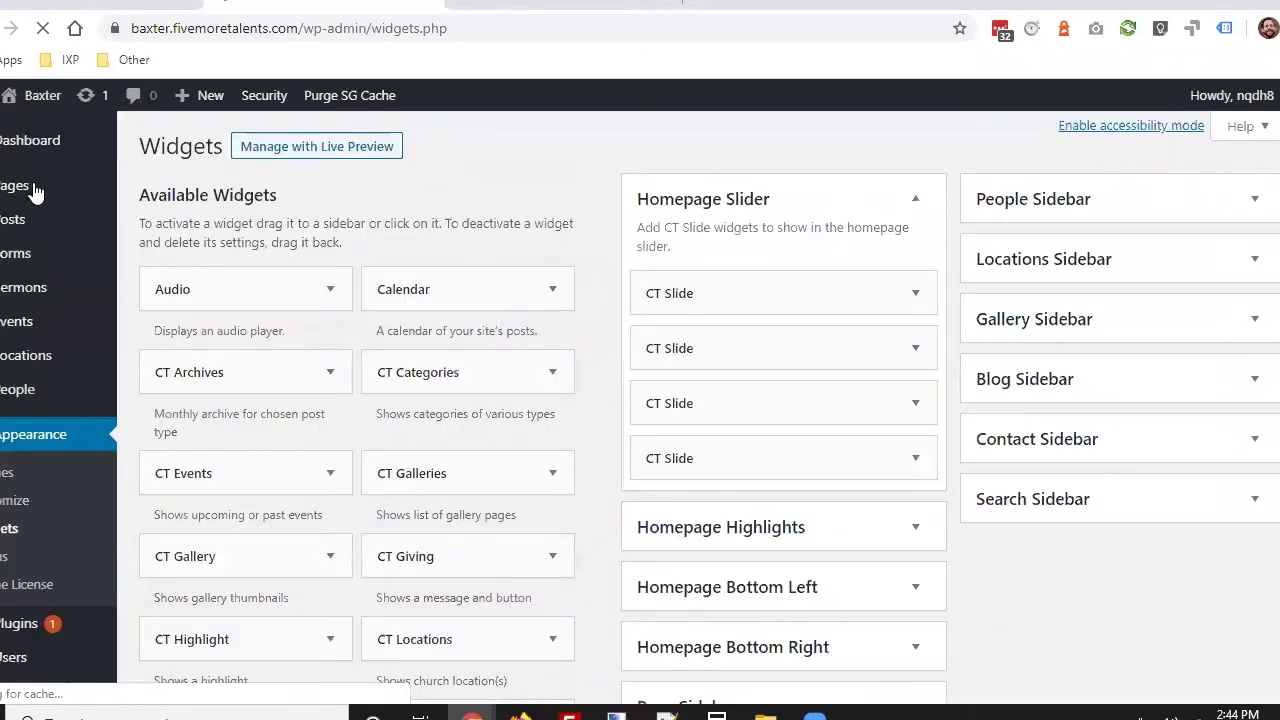
left_click(915, 202)
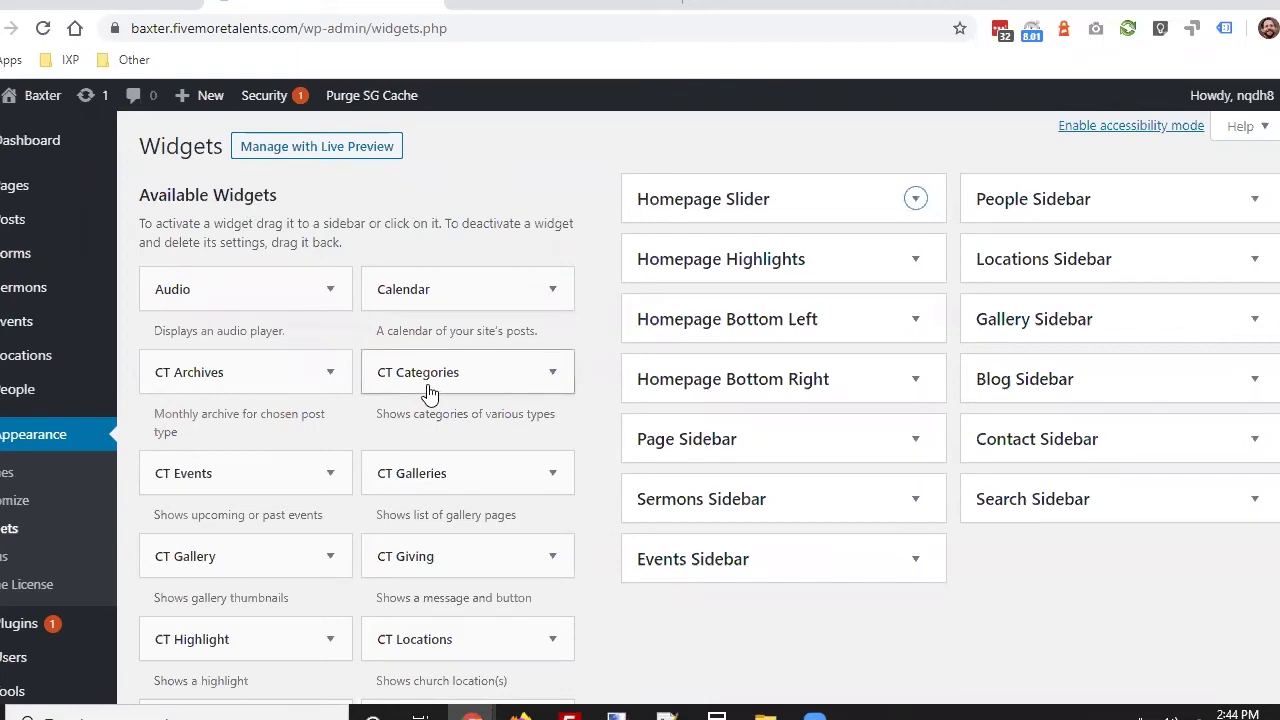
- Review the full list of available widgets on the Widgets page
scroll(430, 390, "down", 1)
scroll(430, 390, "up", 1)
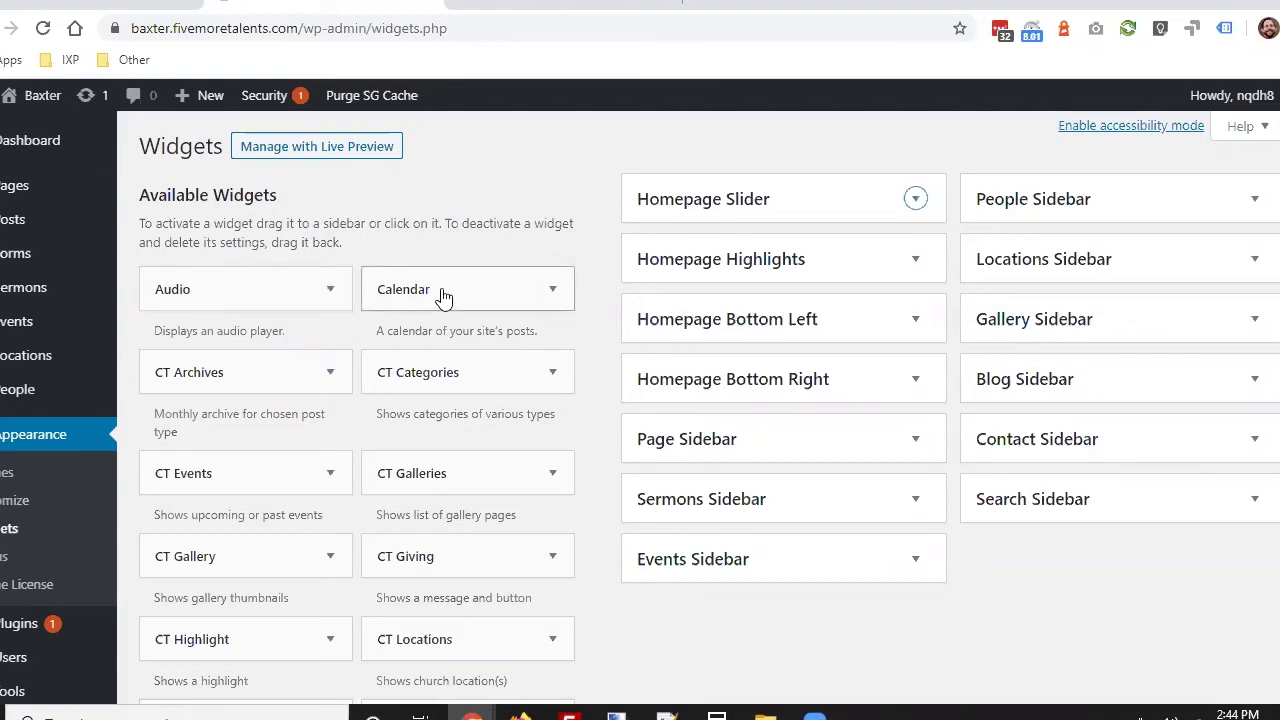
scroll(449, 297, "down", 6)
scroll(444, 297, "down", 1)
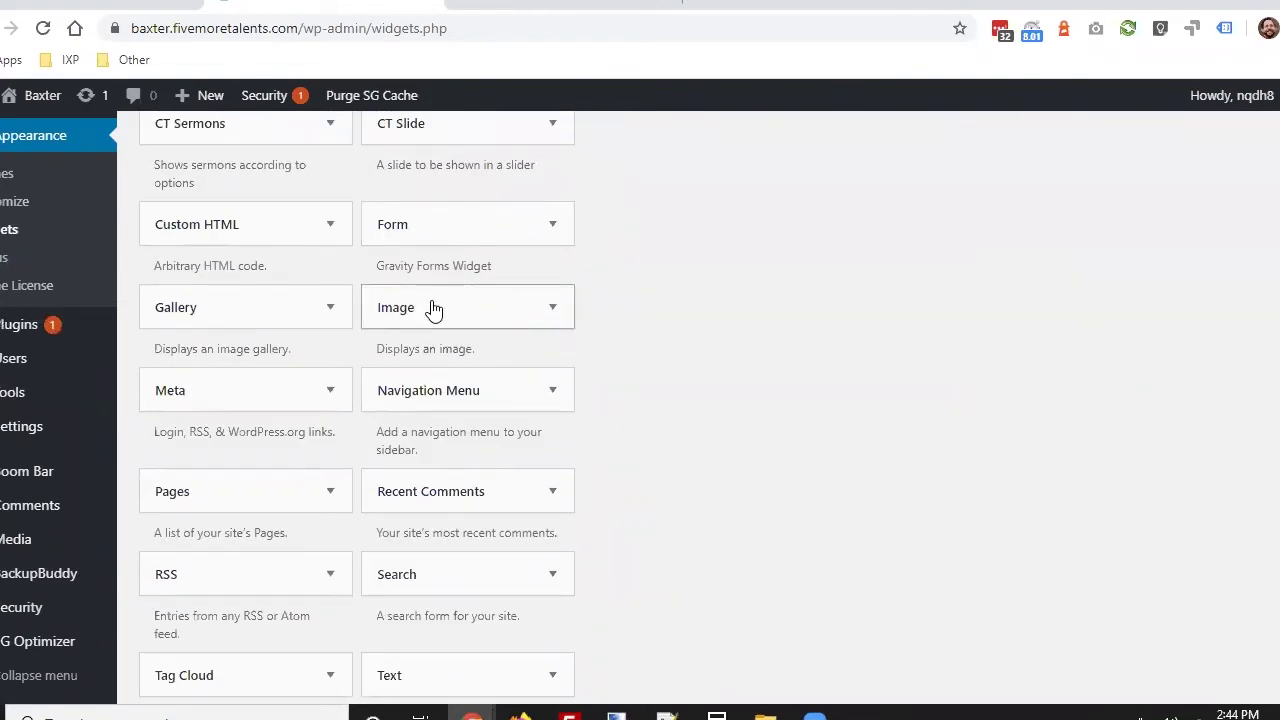
scroll(458, 330, "up", 1)
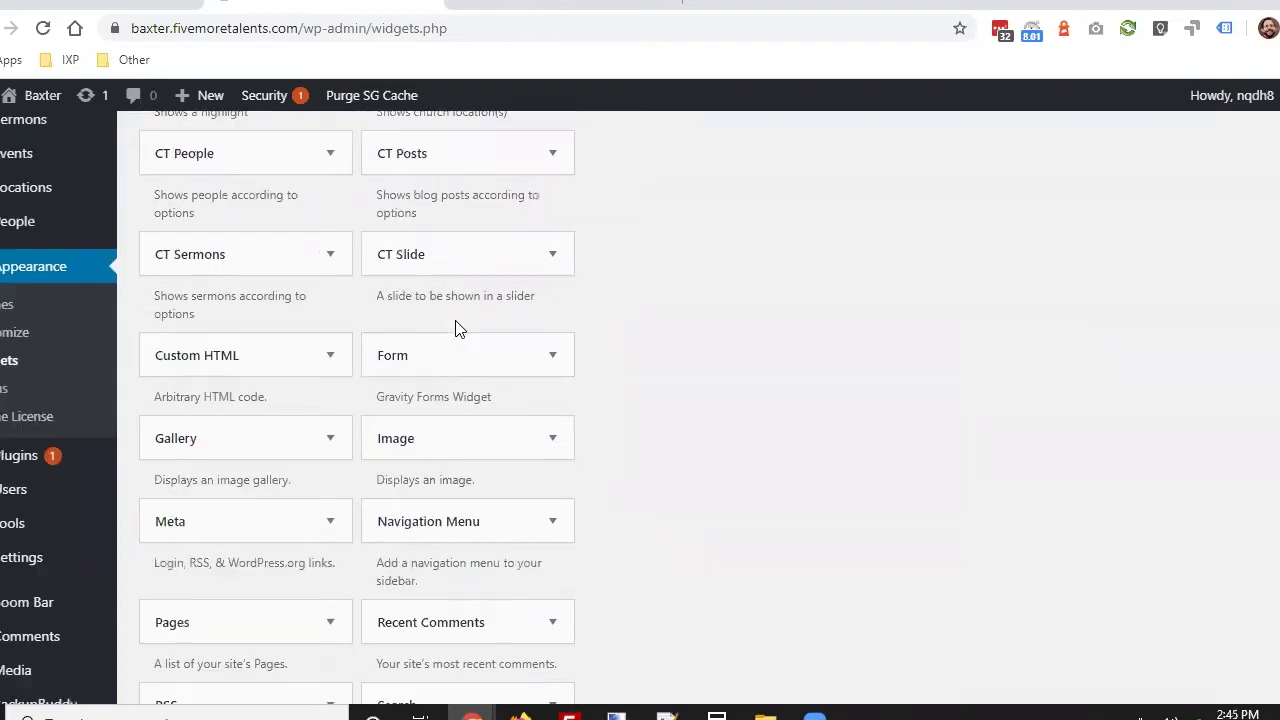
scroll(458, 330, "up", 5)
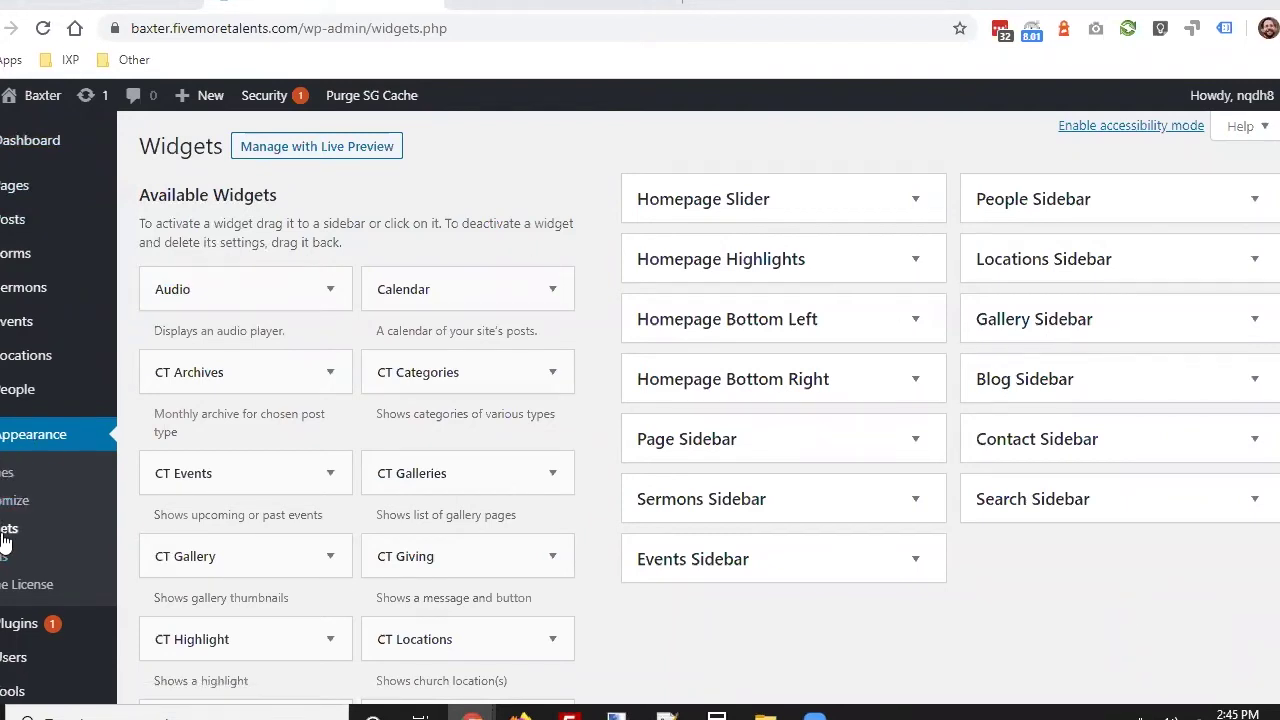
- Go to the Menus admin page and collapse the Pages box under Add menu items
left_click(3, 568)
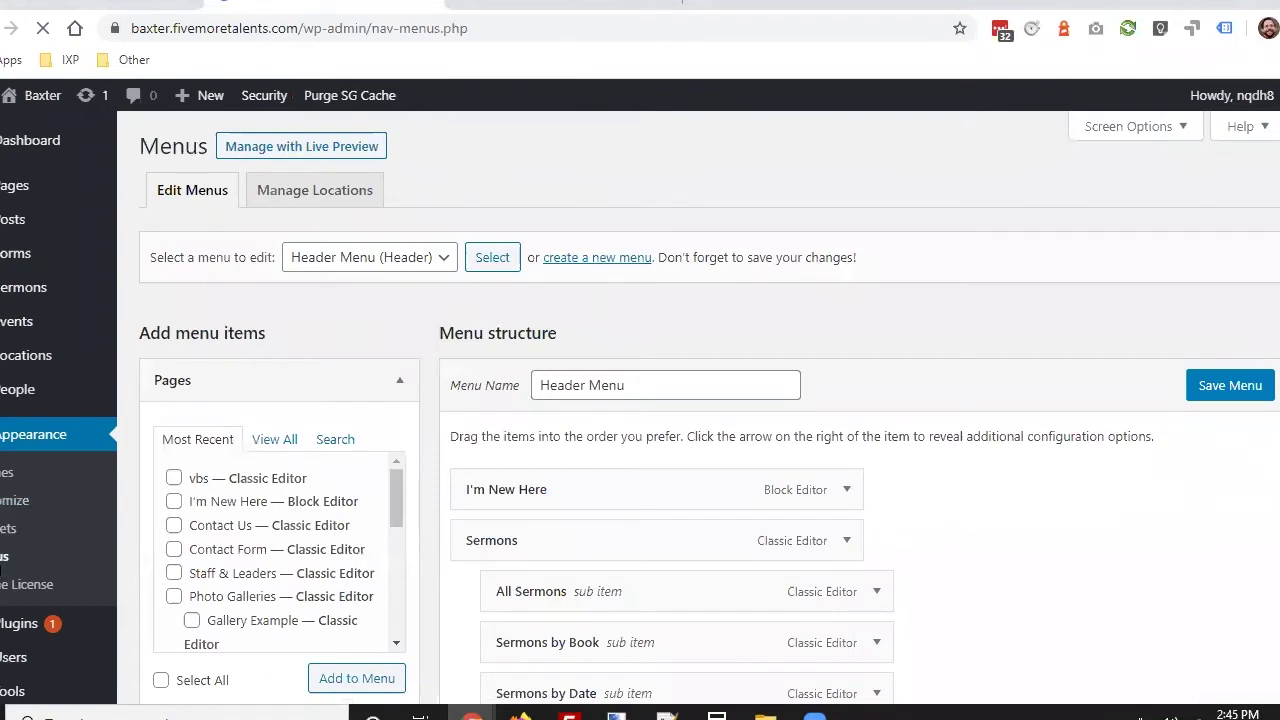
left_click(404, 383)
- Open the live site in a new browser tab and switch to it
mouse_move(41, 103)
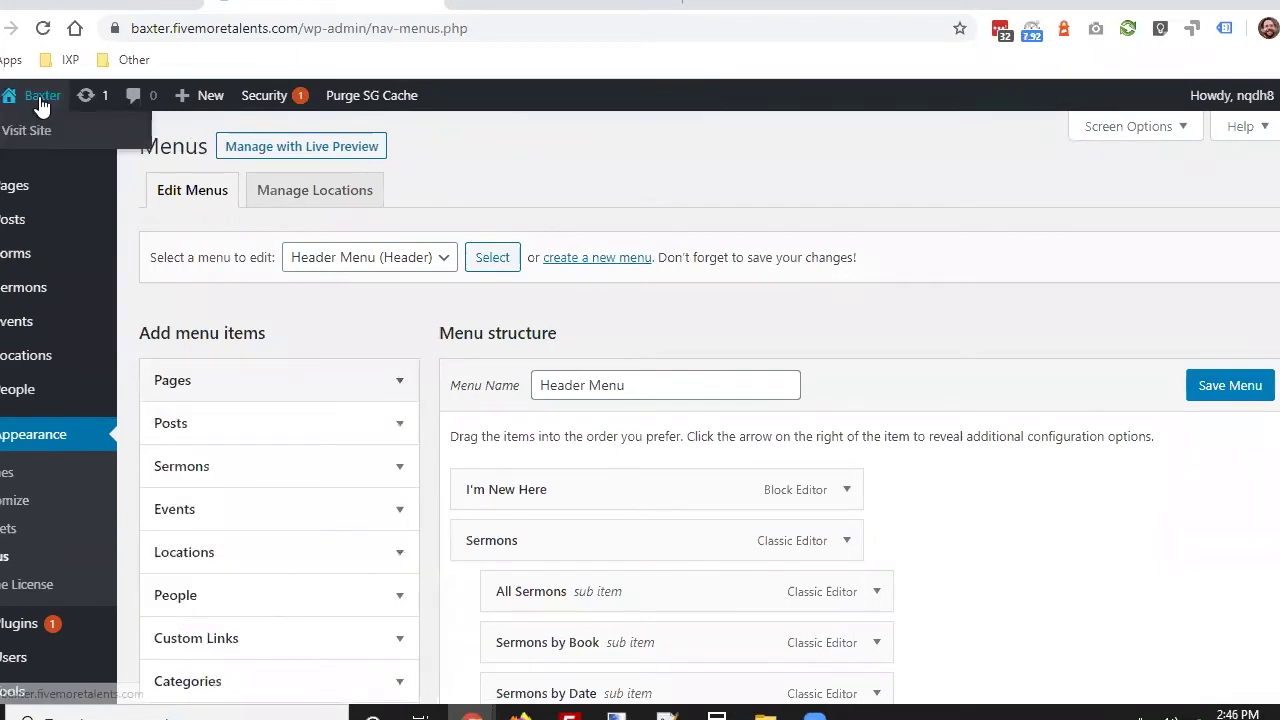
right_click(38, 131)
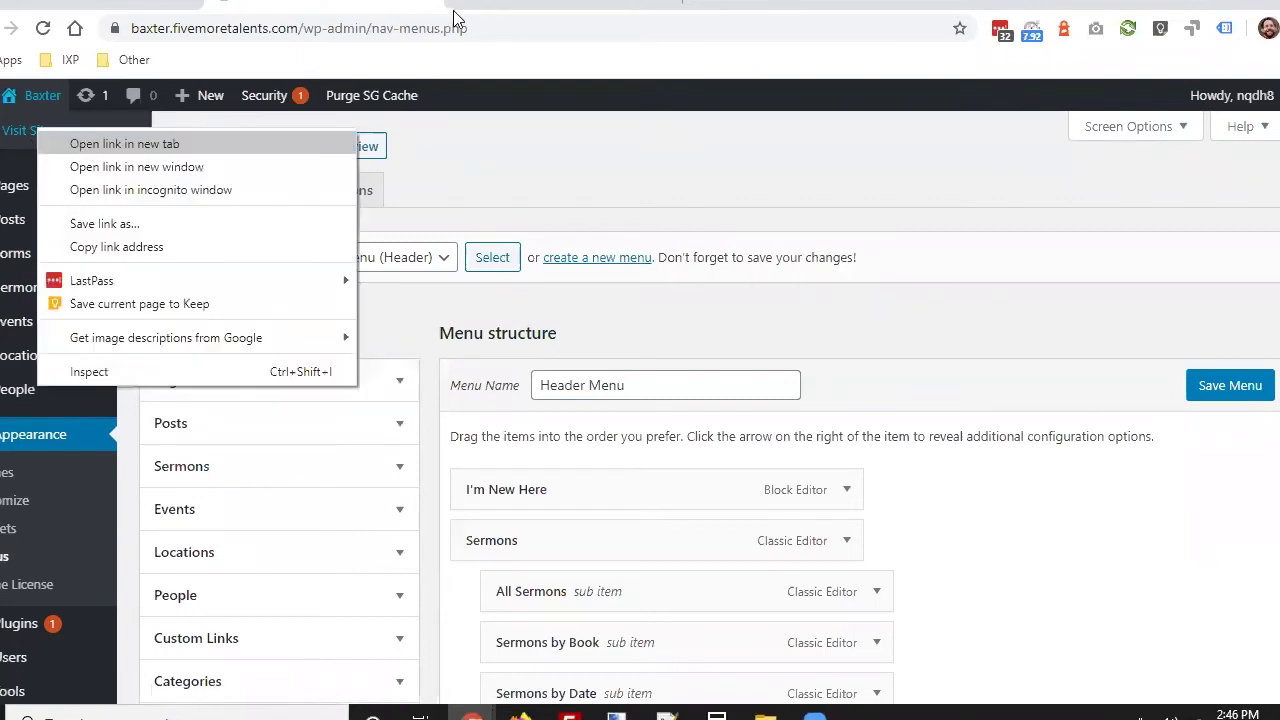
left_click(73, 143)
left_click(510, 2)
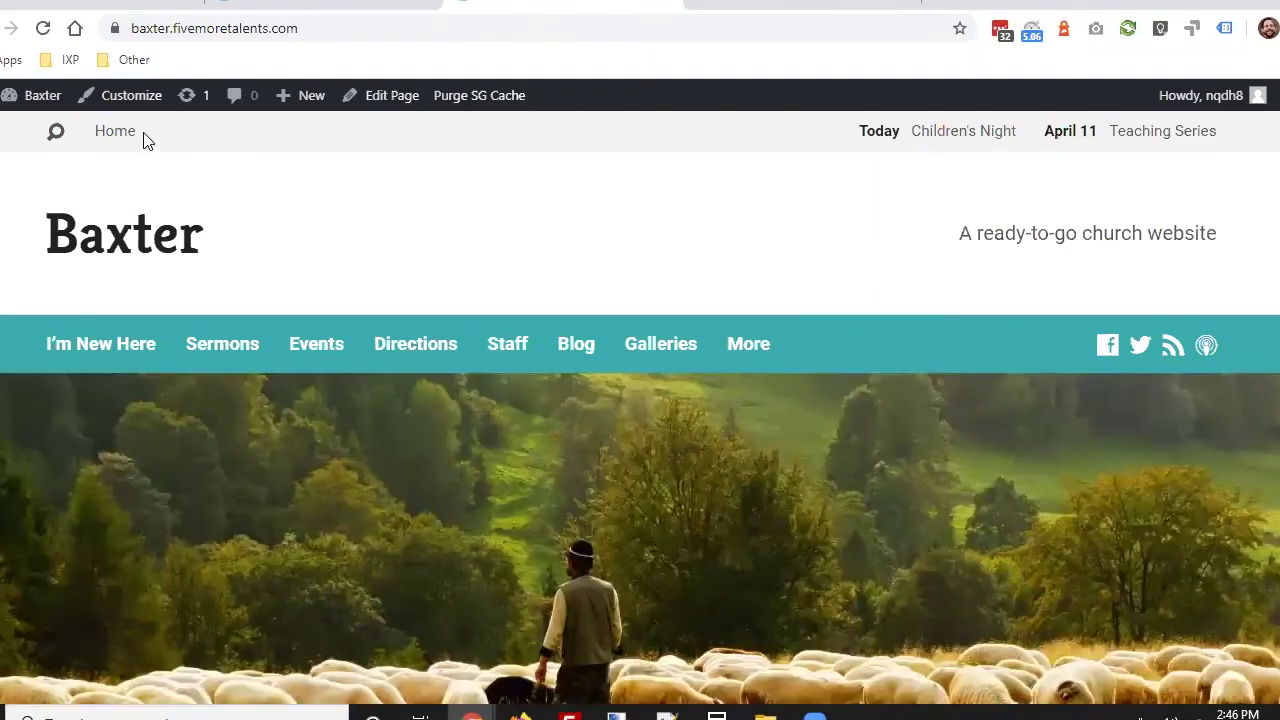
- Examine the homepage's three menus: the top menu, the header menu and the footer menu
left_click_drag(143, 133, 99, 131)
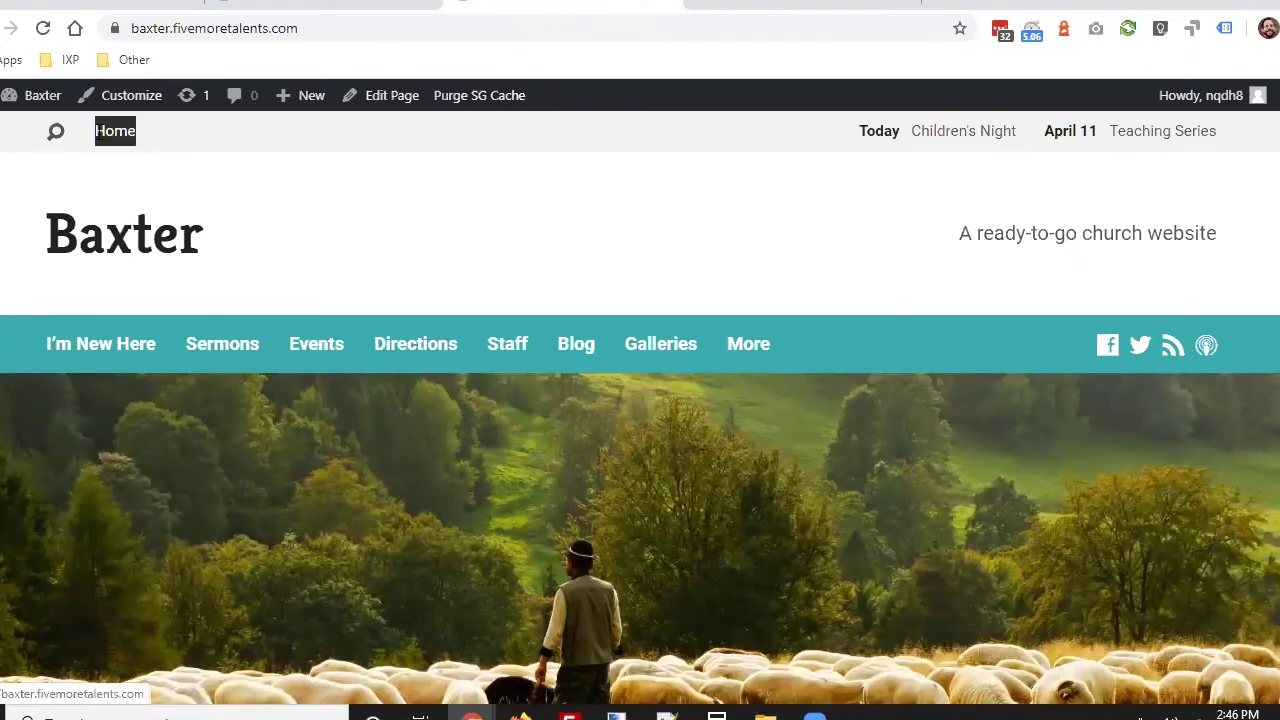
left_click(815, 347)
left_click_drag(815, 347, 19, 342)
left_click(19, 342)
scroll(483, 549, "down", 15)
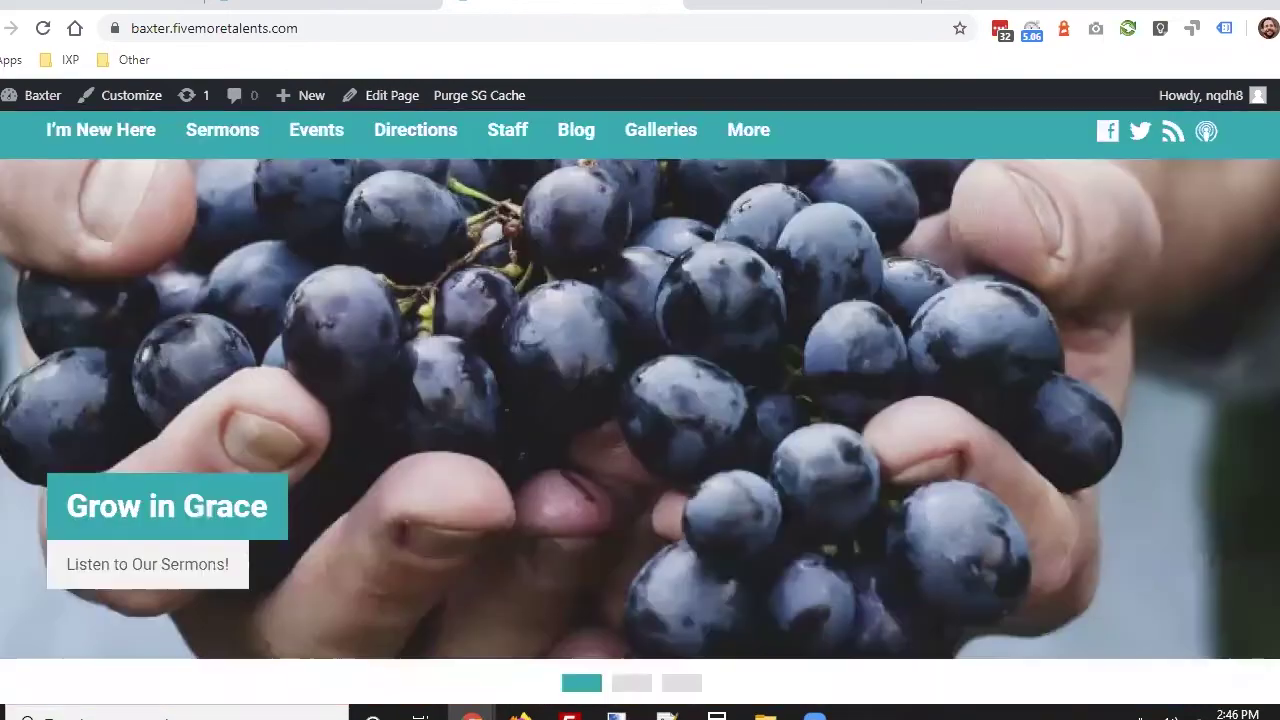
left_click_drag(336, 569, 26, 569)
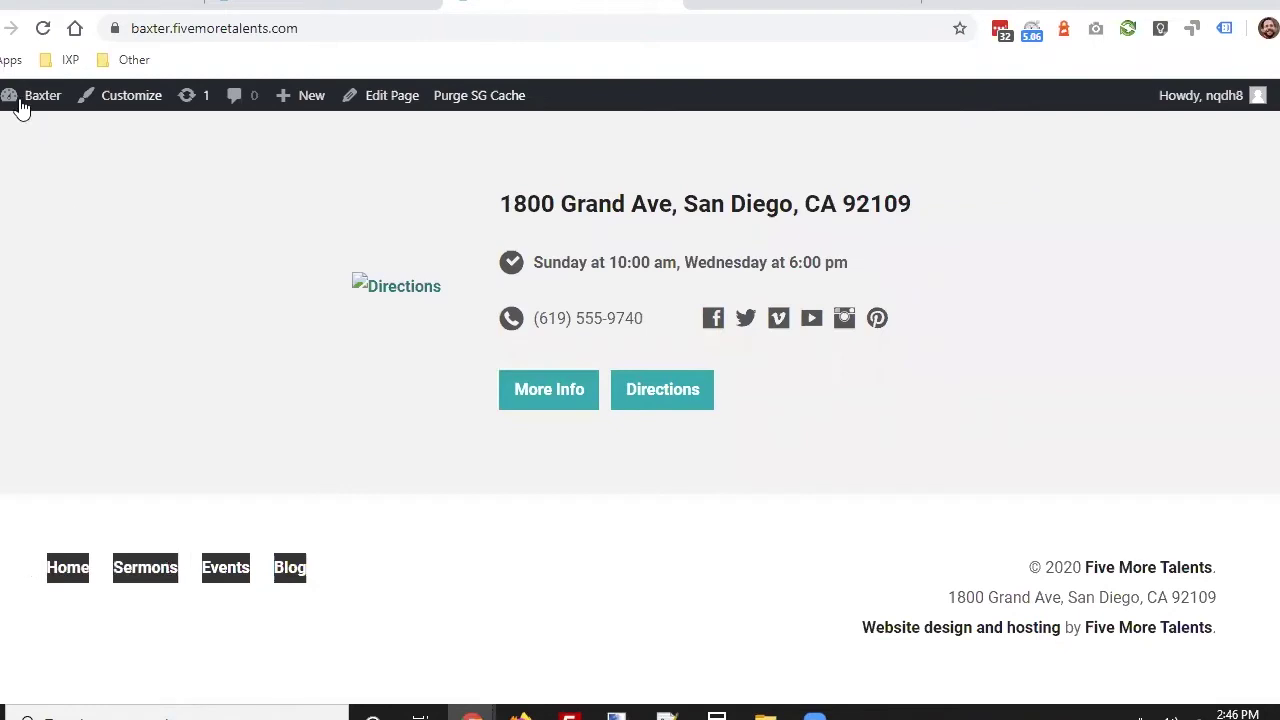
- Return to the Menus admin page and check which menus can be selected for editing
mouse_move(20, 100)
left_click(25, 215)
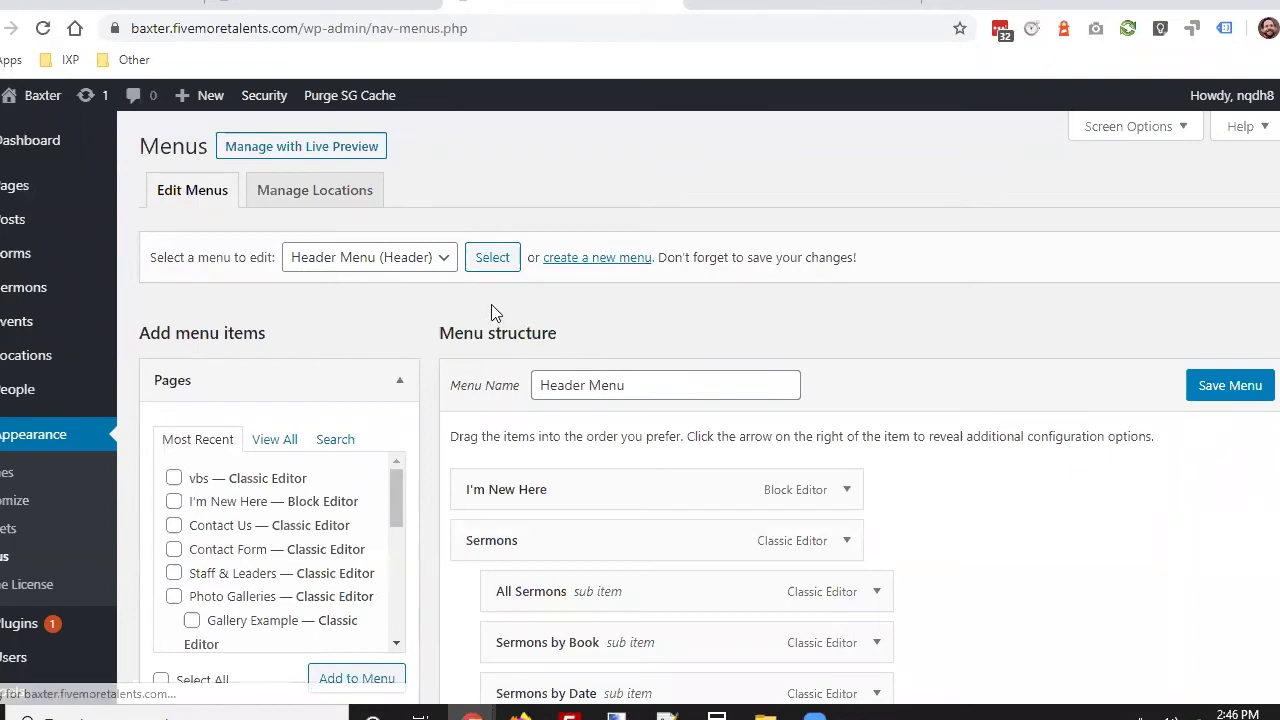
left_click(446, 262)
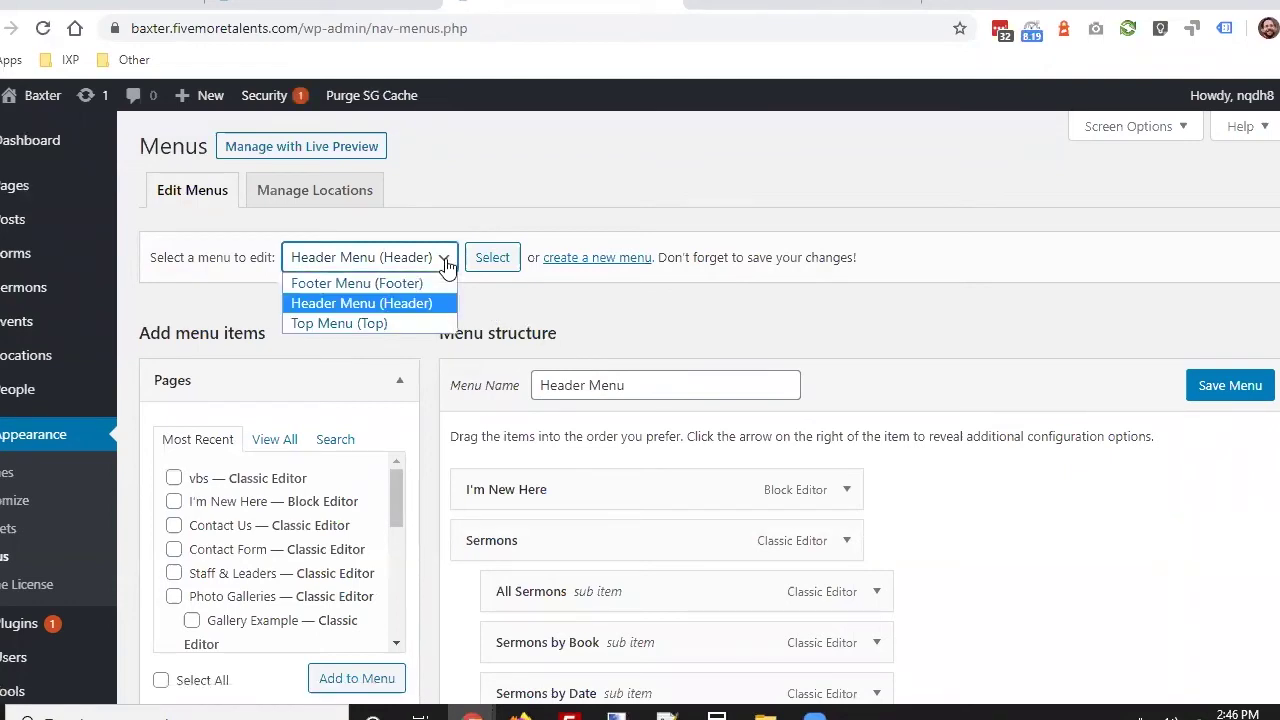
left_click(445, 258)
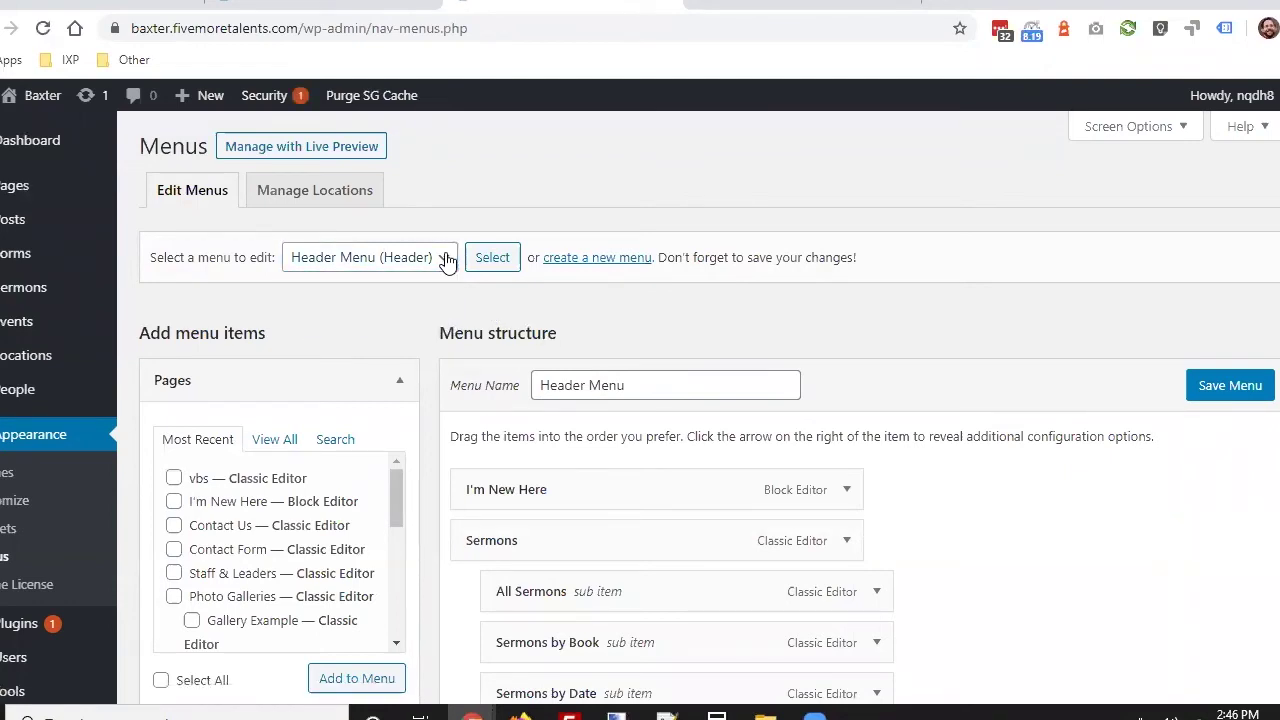
- Review the Top, Header and Footer theme locations and the menu options for the Header location, keeping Header Menu assigned
left_click(302, 196)
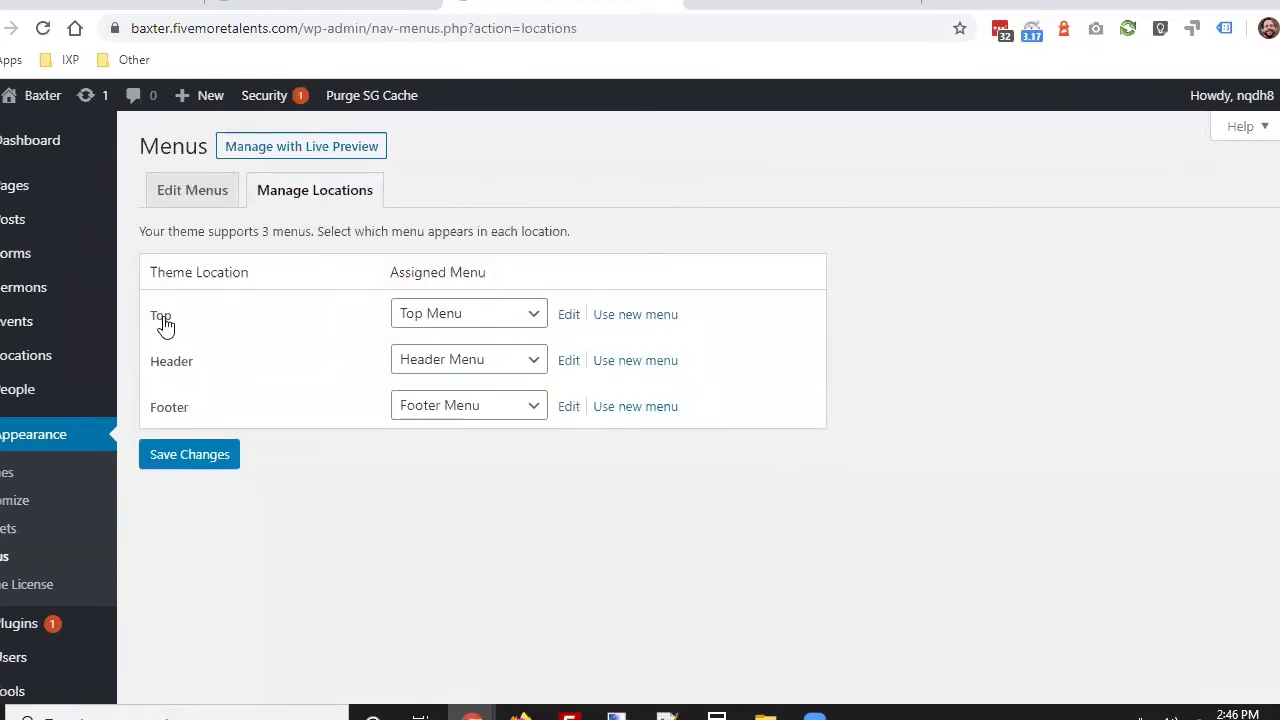
double_click(366, 318)
double_click(154, 365)
left_click(495, 360)
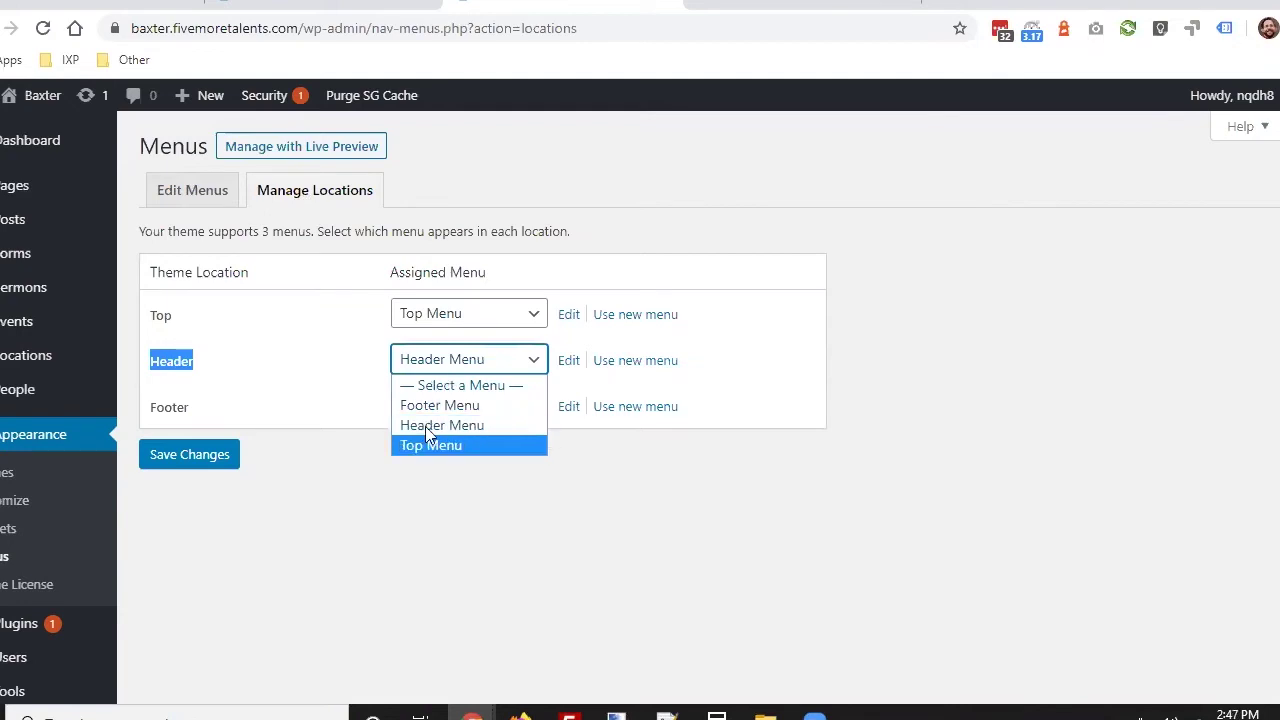
left_click(452, 362)
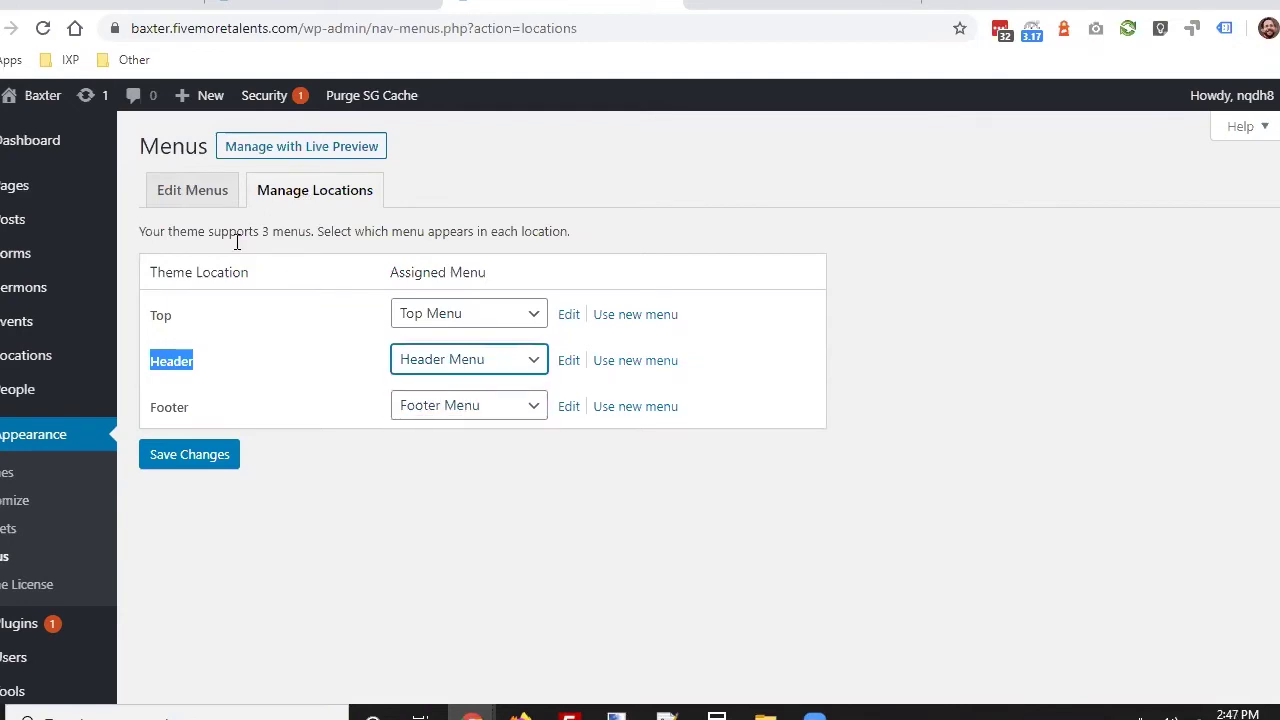
- Return to menu editing, keep Header Menu (Header) as the menu to edit, and review its structure
left_click(197, 203)
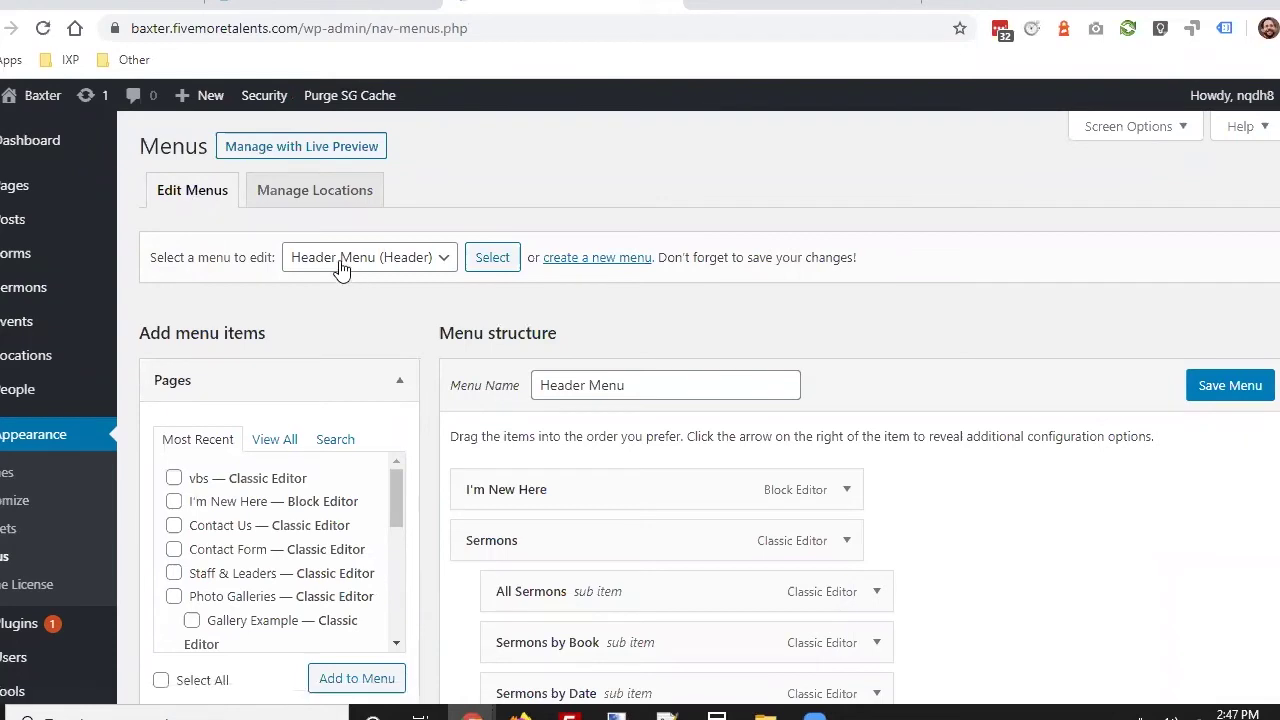
left_click(352, 266)
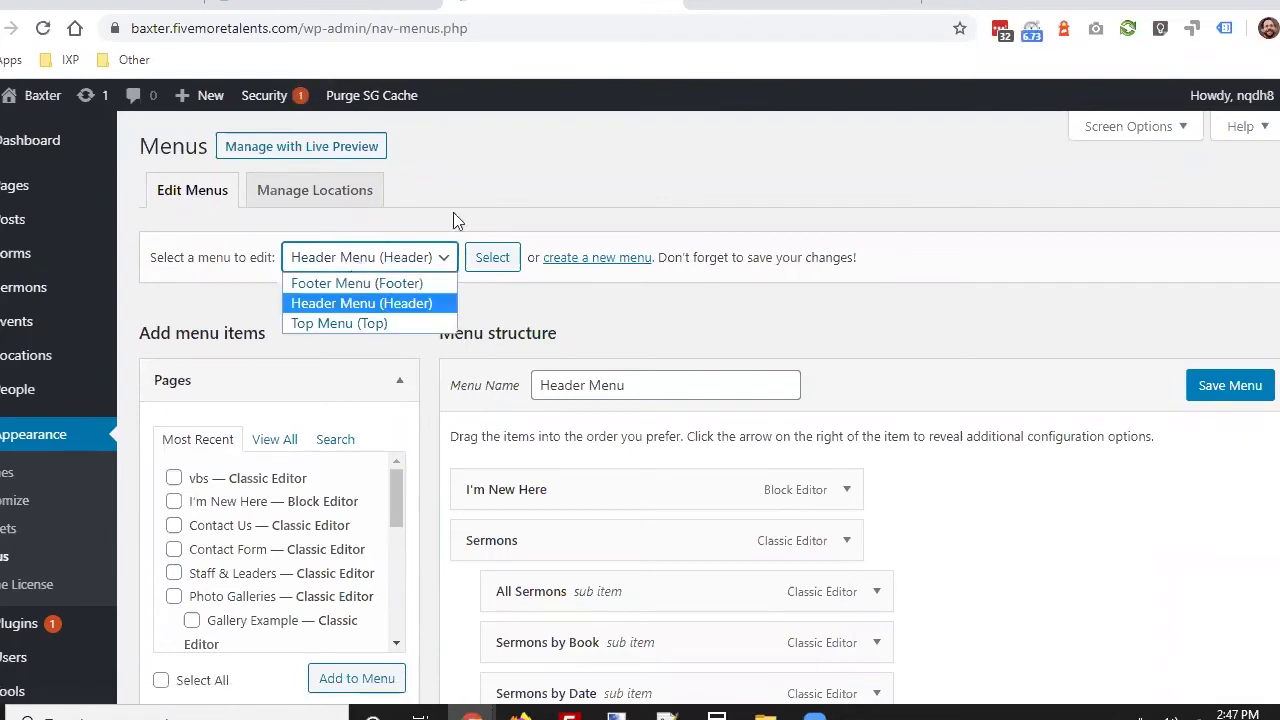
left_click(419, 252)
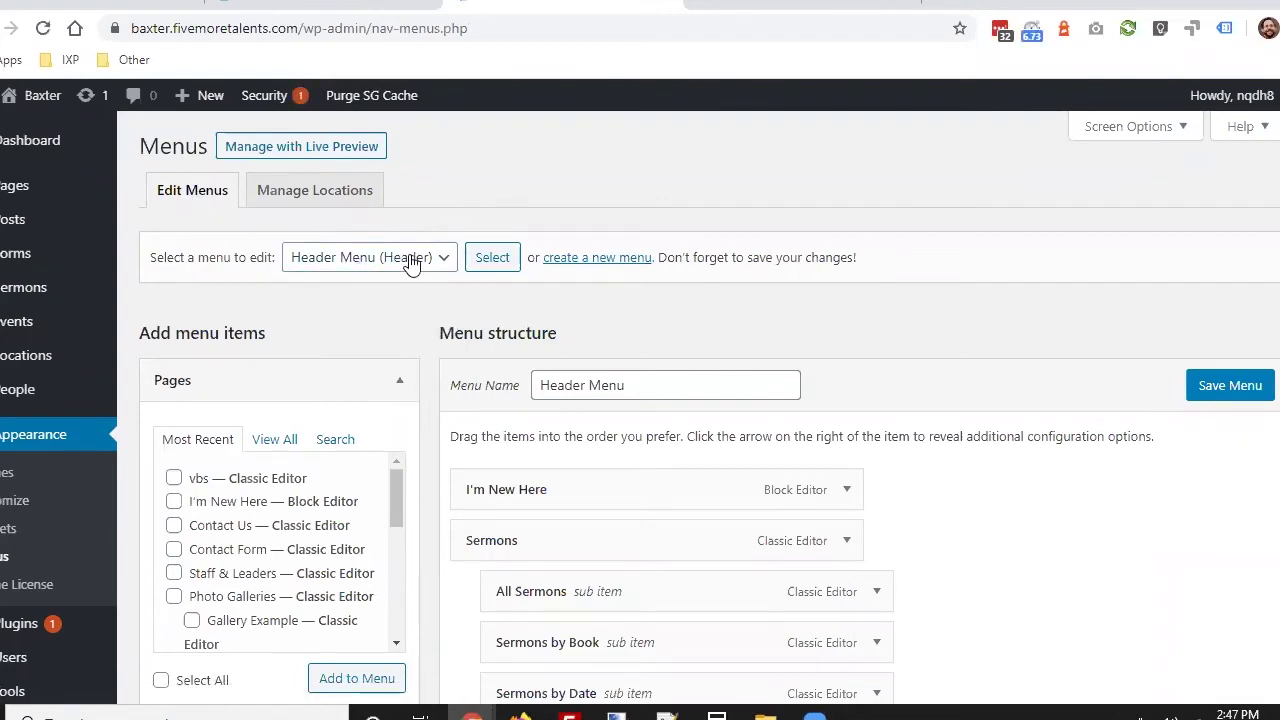
left_click(412, 258)
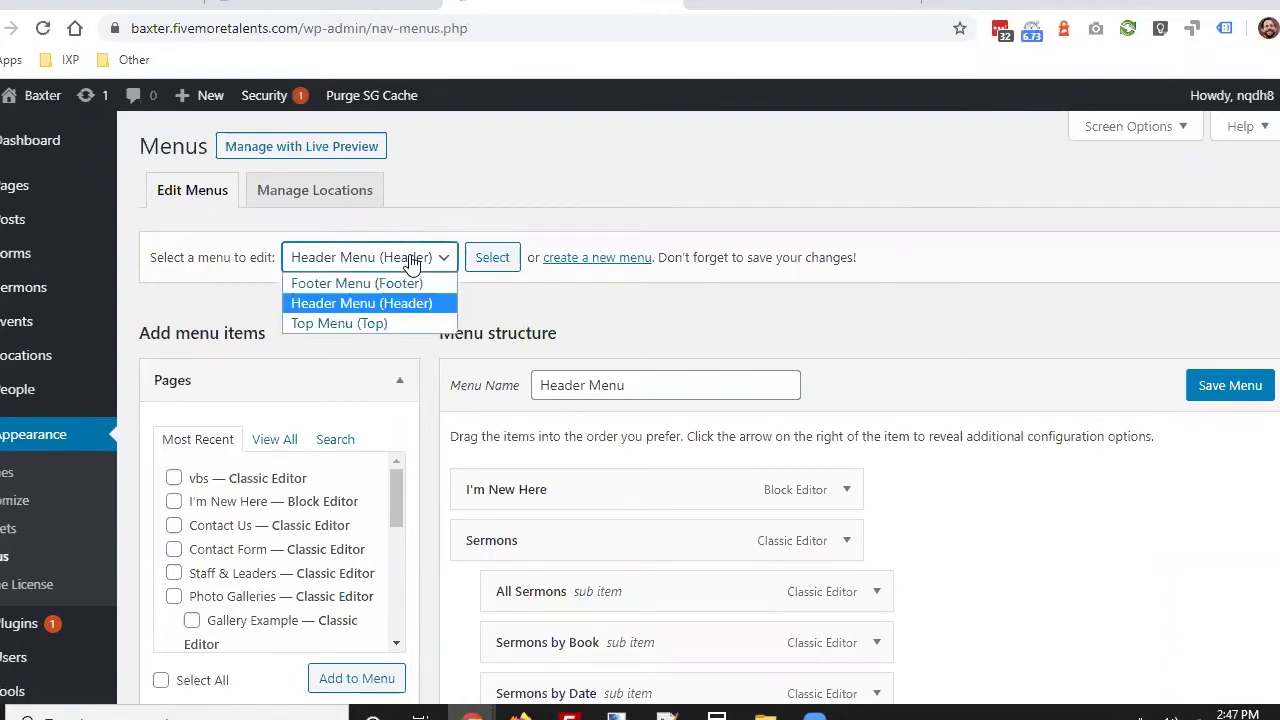
left_click(352, 262)
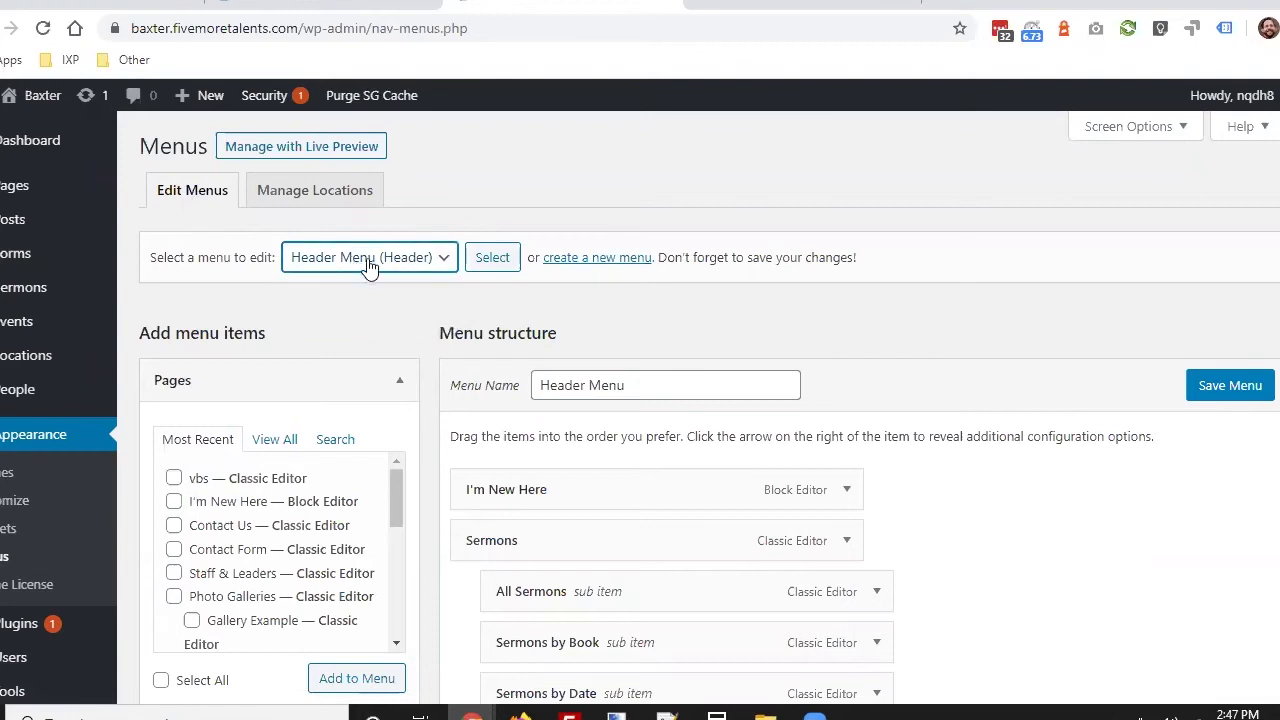
left_click(370, 262)
left_click(408, 298)
scroll(603, 430, "down", 2)
scroll(600, 343, "up", 2)
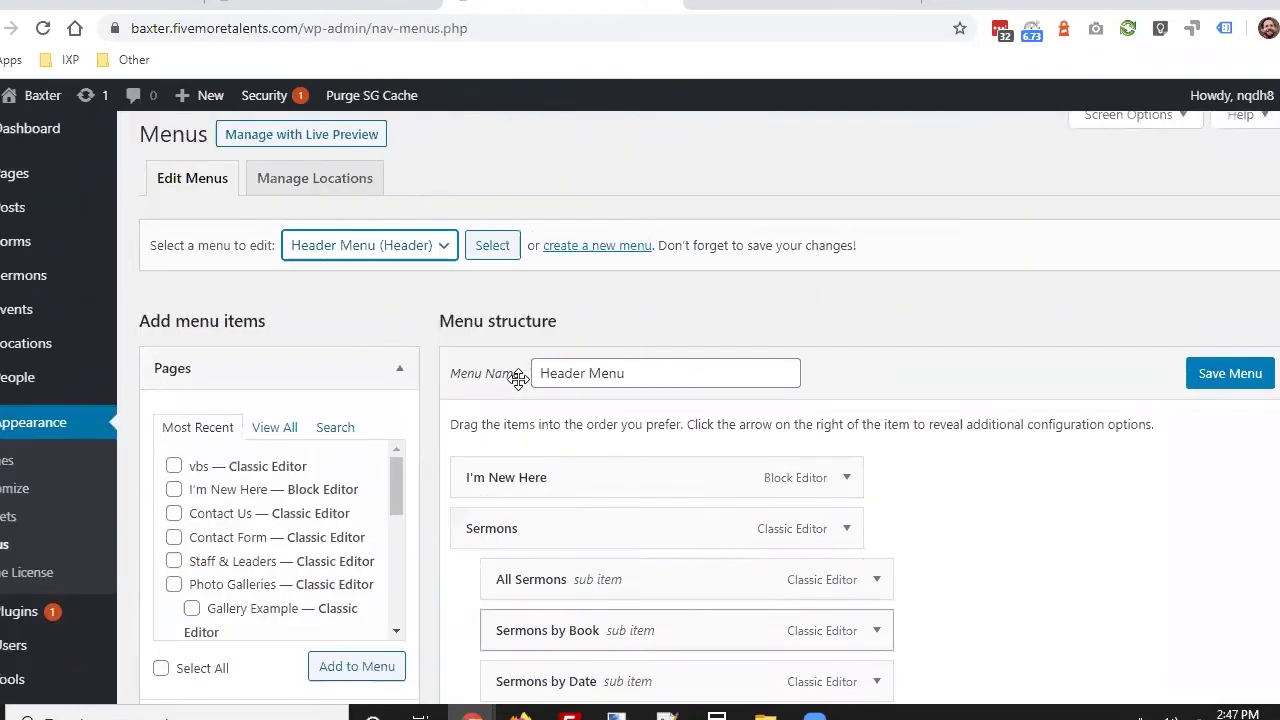
- Load Top Menu (Top) for editing and collapse the Pages box under Add menu items
left_click(420, 258)
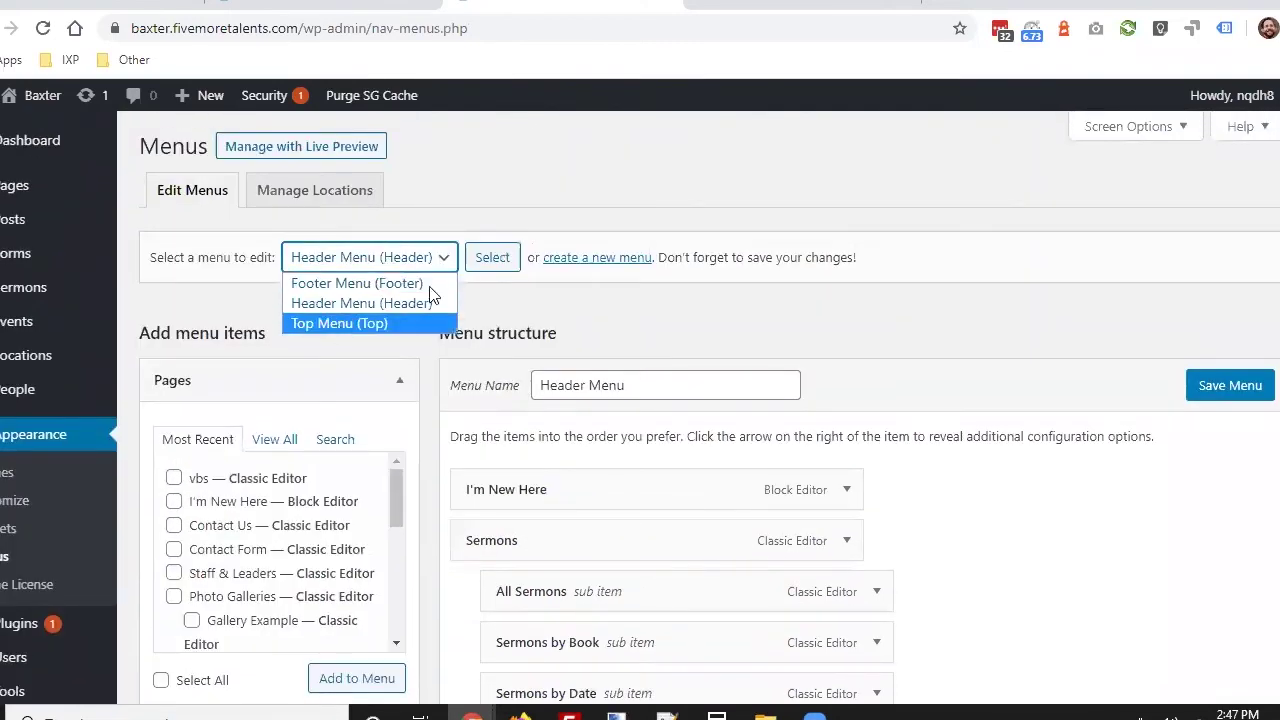
left_click(340, 323)
left_click(494, 266)
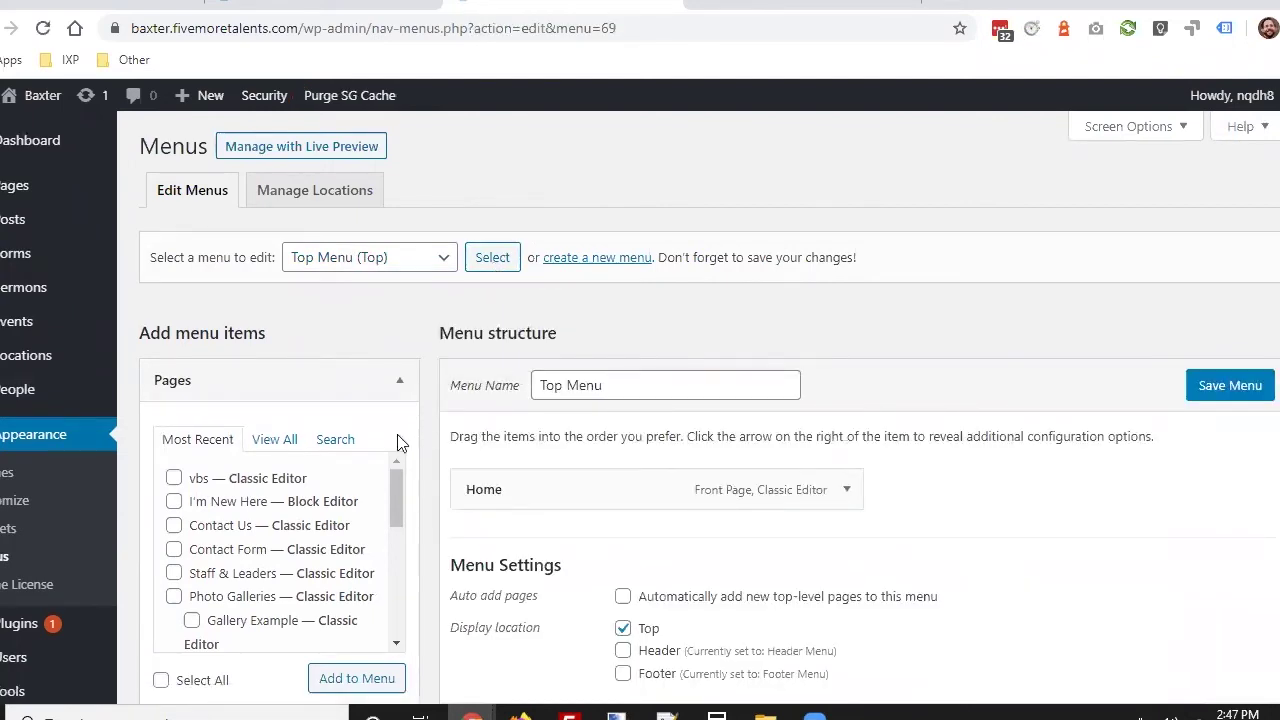
left_click(399, 384)
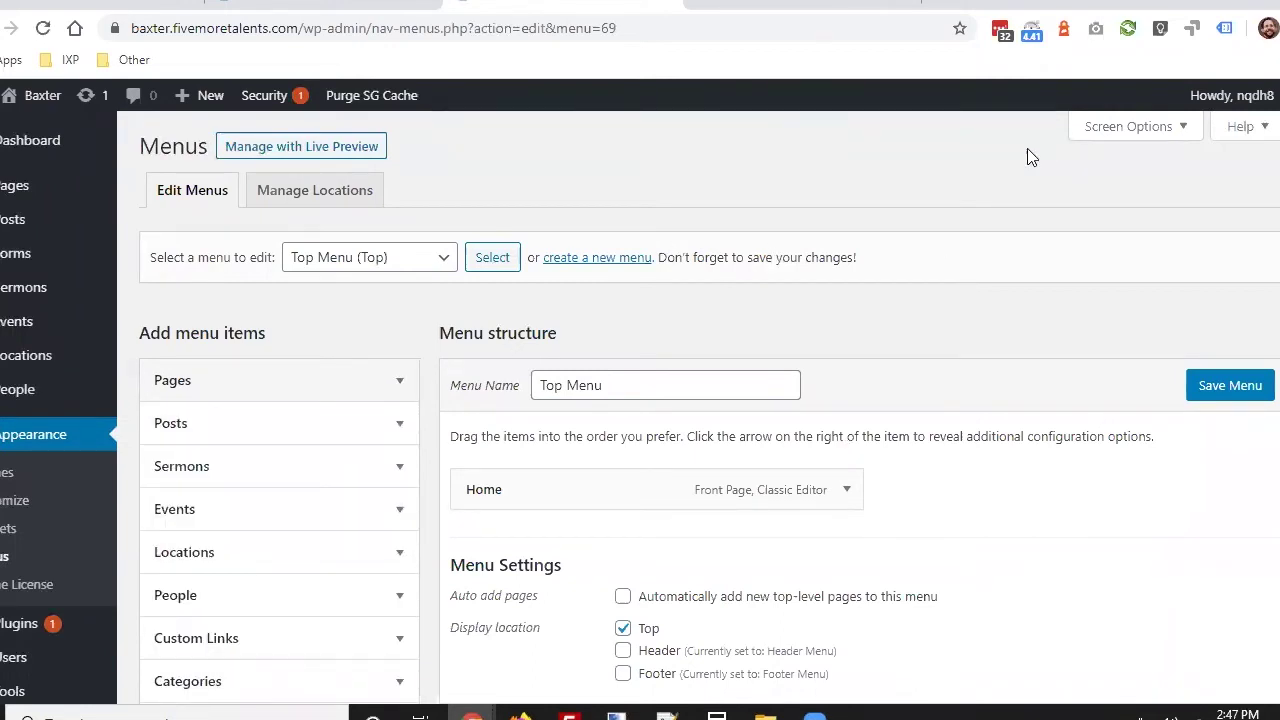
- Review the screen options for the Menus page, and the Top Menu's structure and settings
left_click(1137, 130)
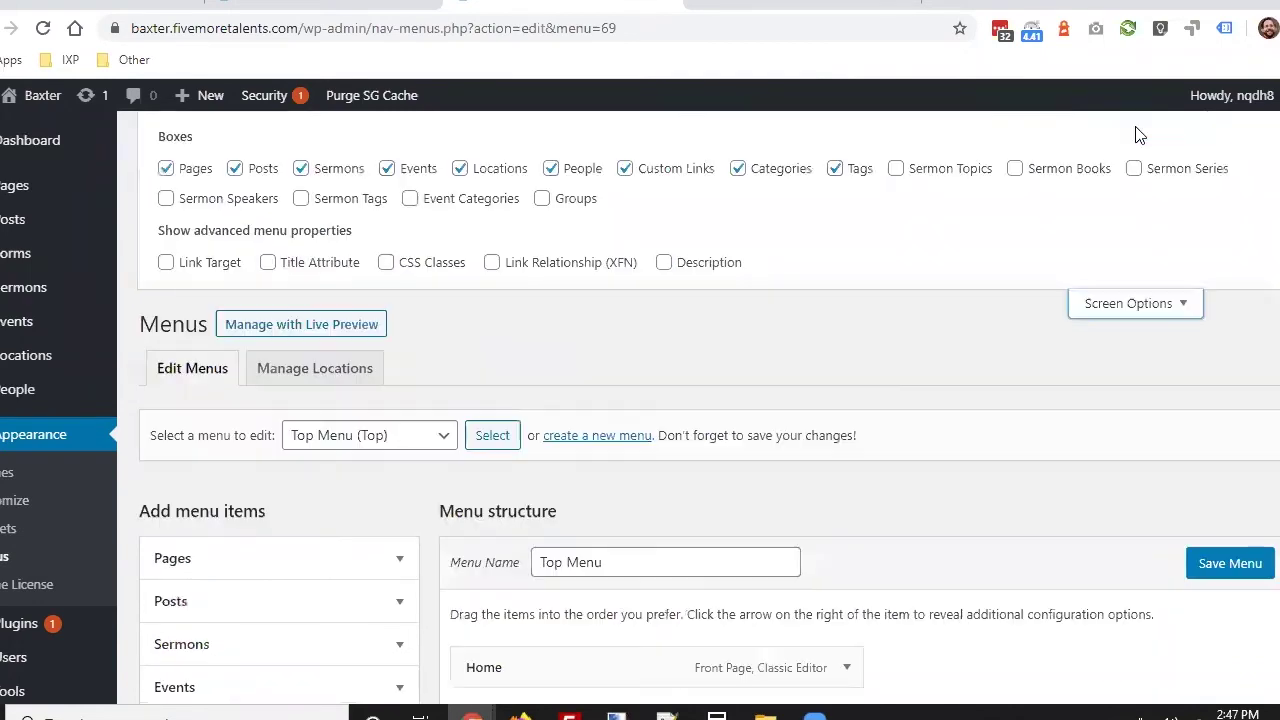
left_click(1121, 308)
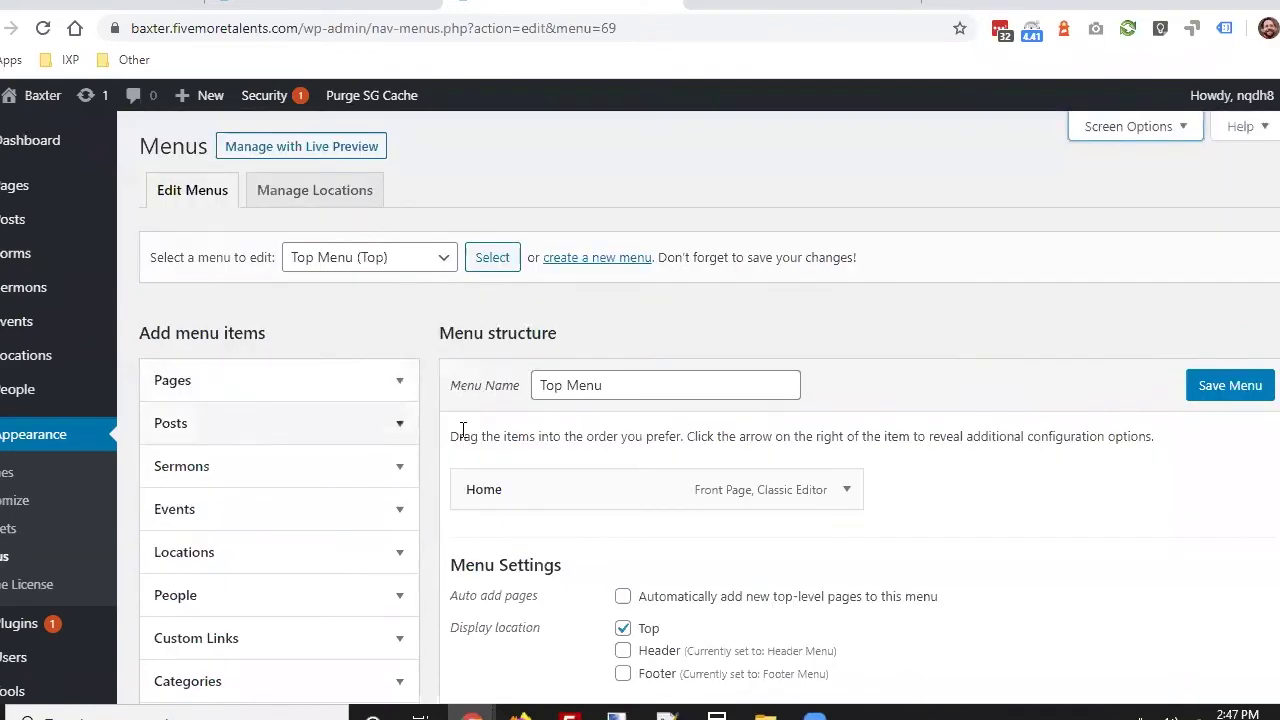
scroll(390, 437, "down", 2)
scroll(390, 437, "up", 1)
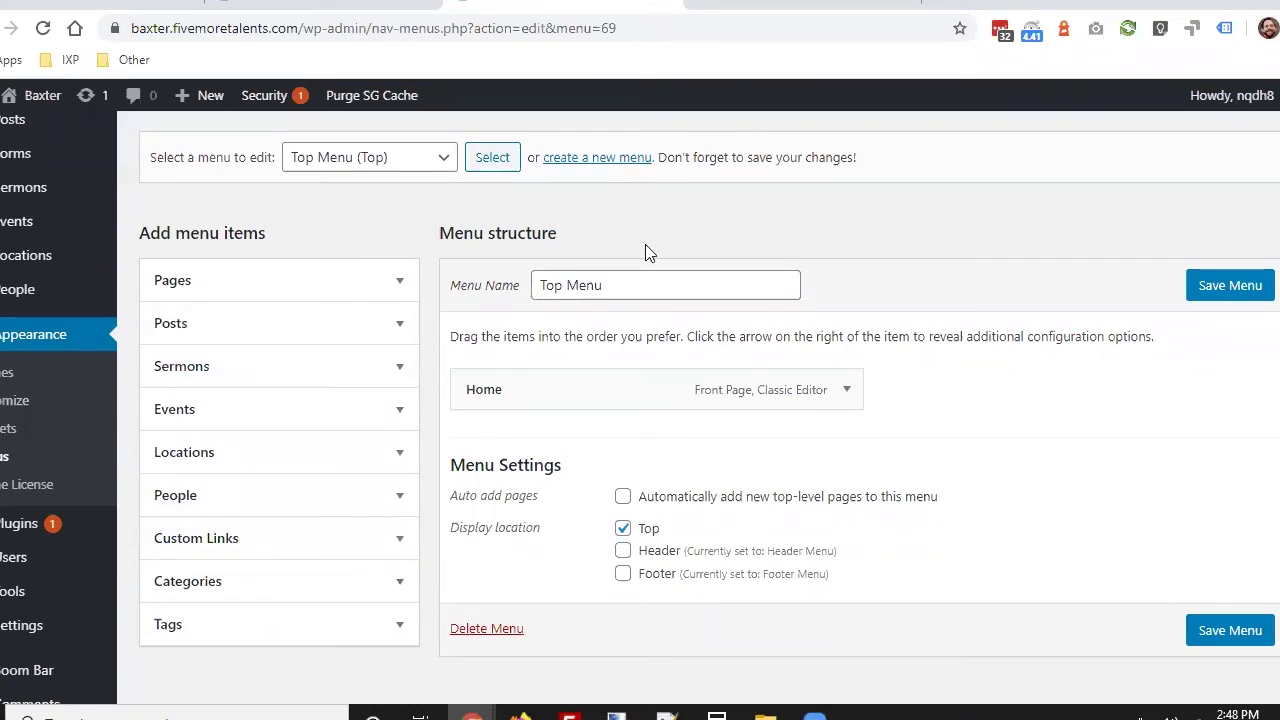
scroll(805, 264, "up", 2)
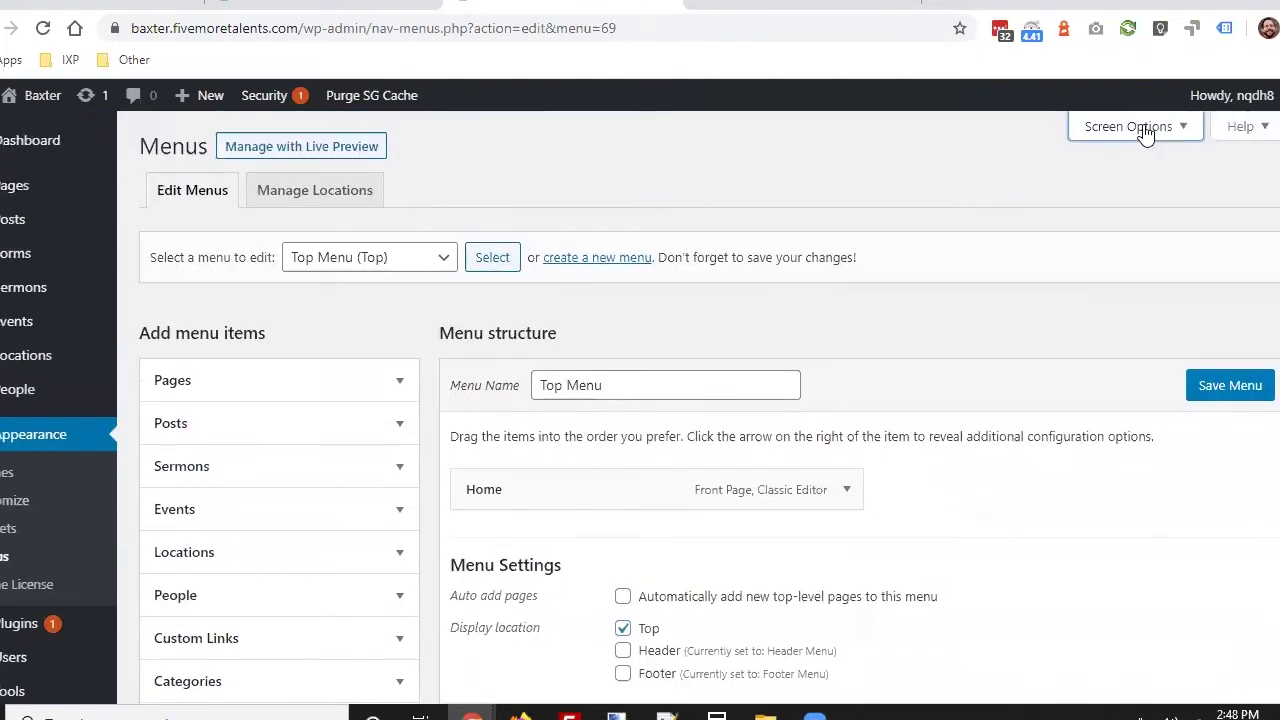
- Hide the Sermons, Events, Locations, People, Custom Links, Categories and Tags boxes through the Menus page's screen options
left_click(1145, 130)
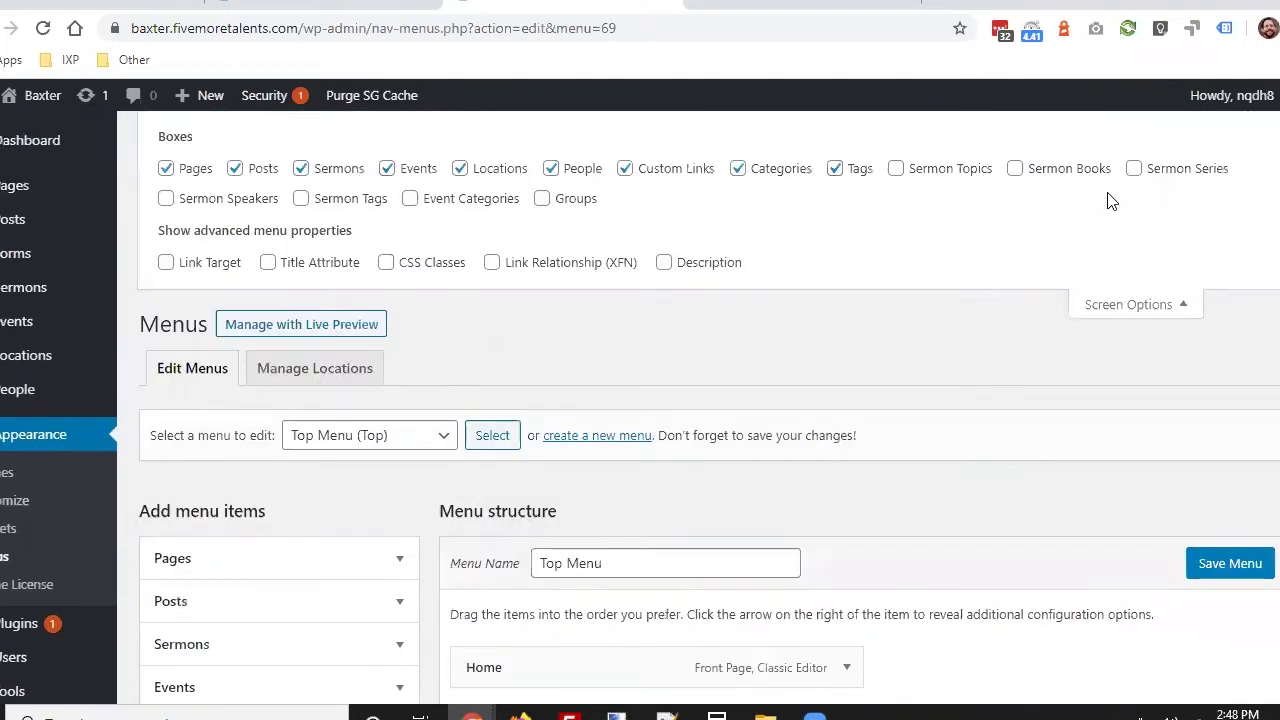
left_click(301, 168)
left_click(387, 168)
left_click(462, 169)
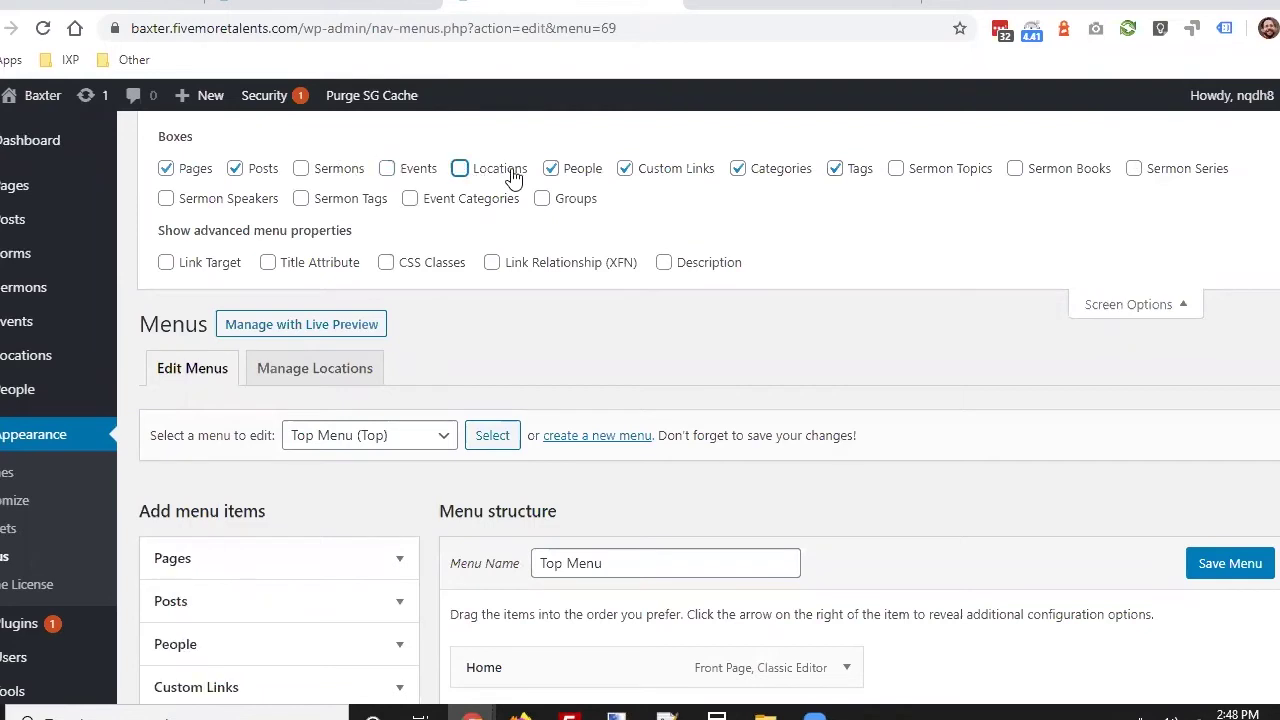
left_click(551, 169)
left_click(624, 169)
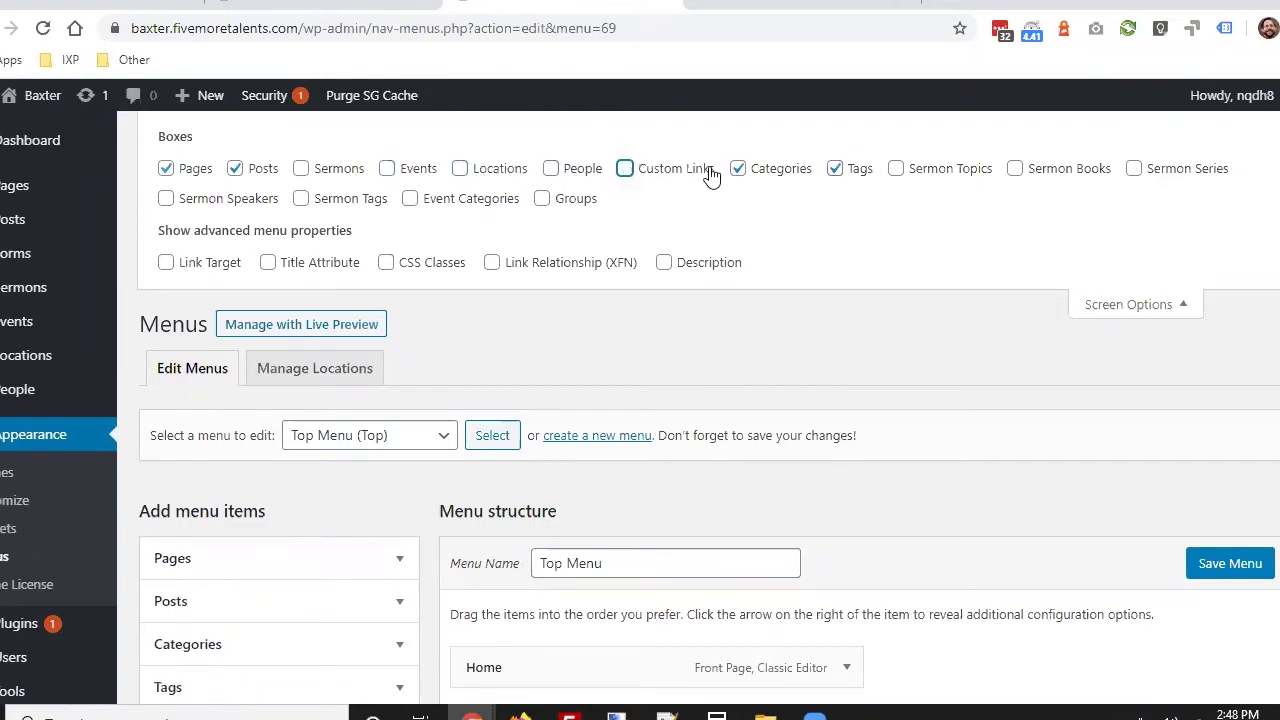
left_click(737, 168)
left_click(834, 168)
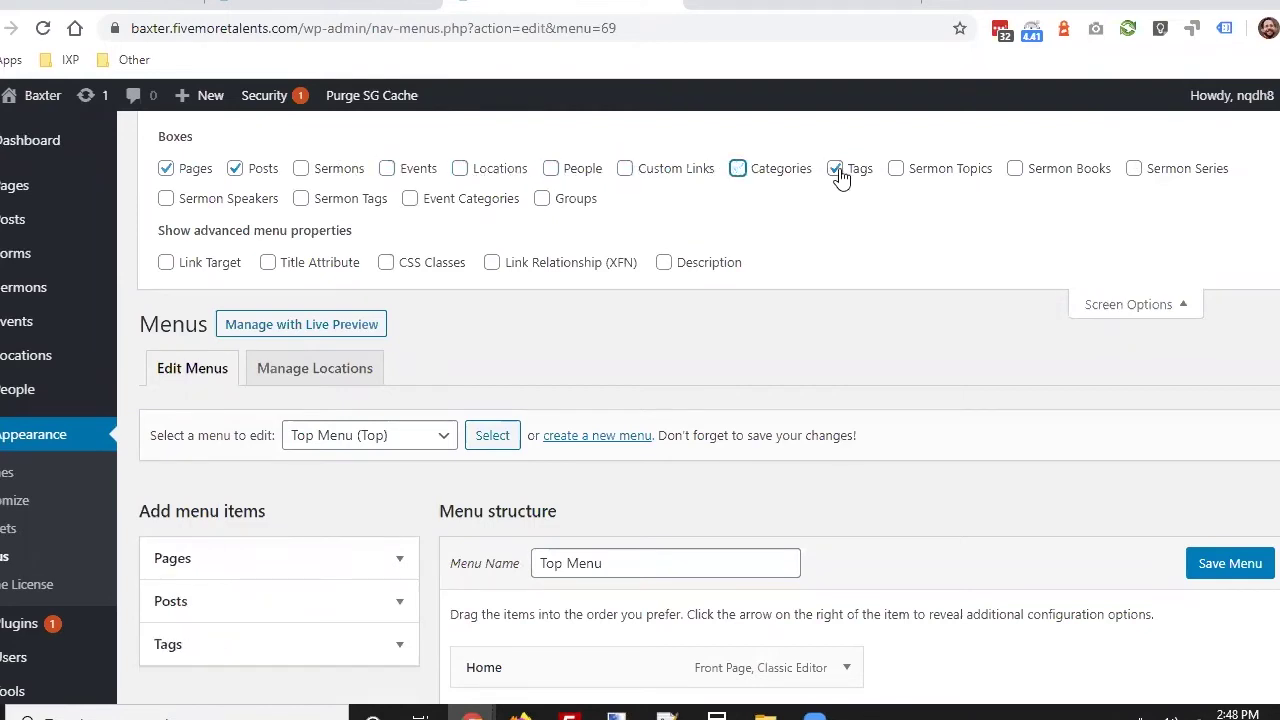
left_click(1128, 306)
- Expand and collapse the remaining Pages and Posts boxes under Add menu items to examine them
left_click(266, 380)
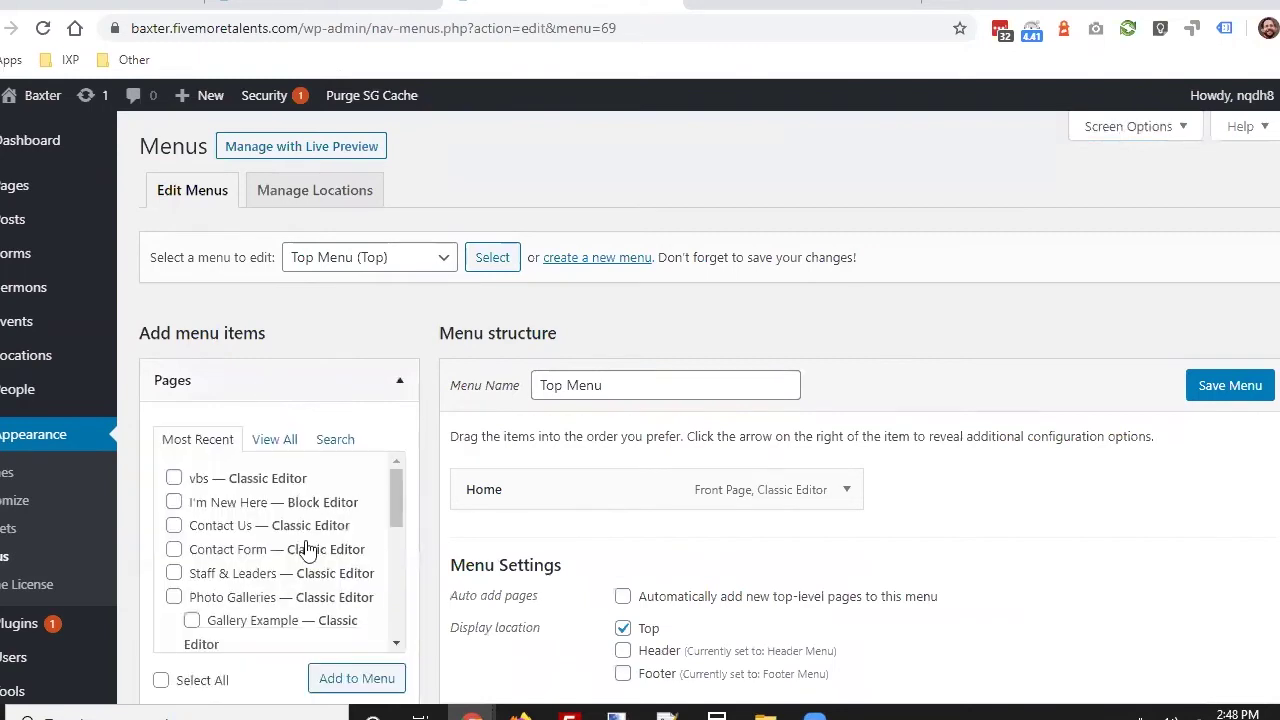
left_click(315, 385)
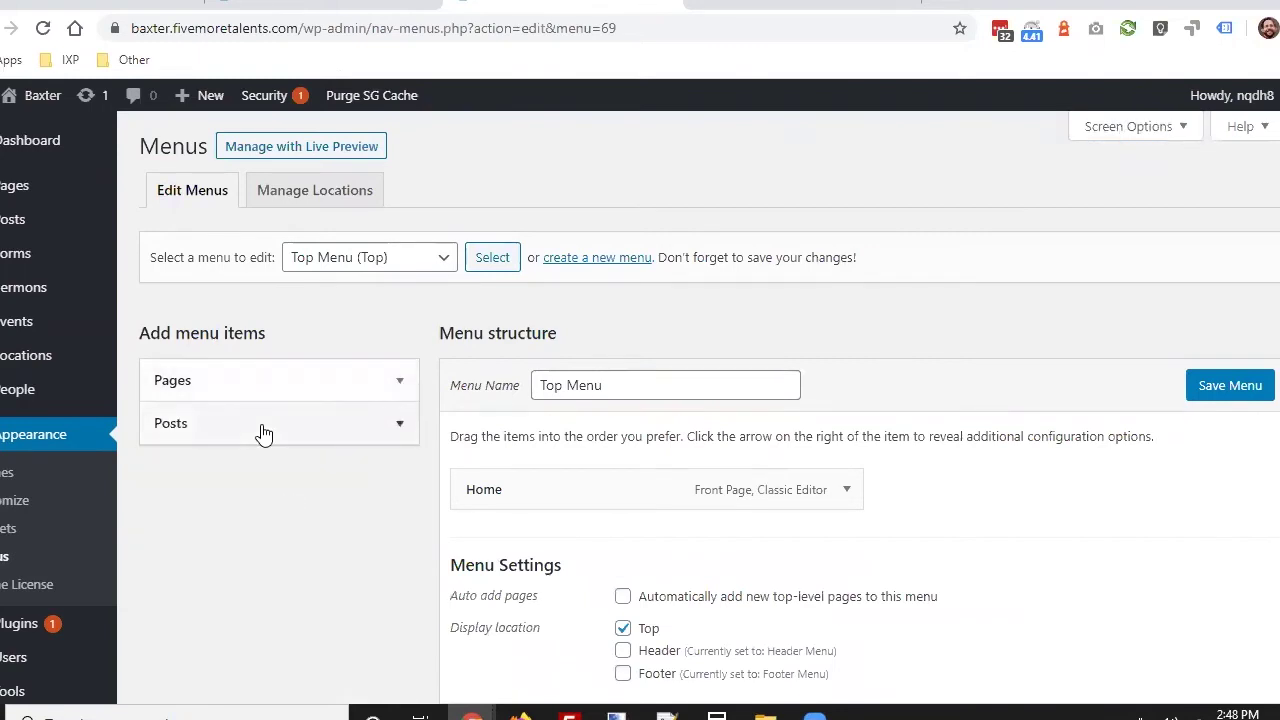
left_click(264, 428)
left_click(264, 430)
- Restore the Custom Links box through the Menus page's screen options
left_click(1129, 127)
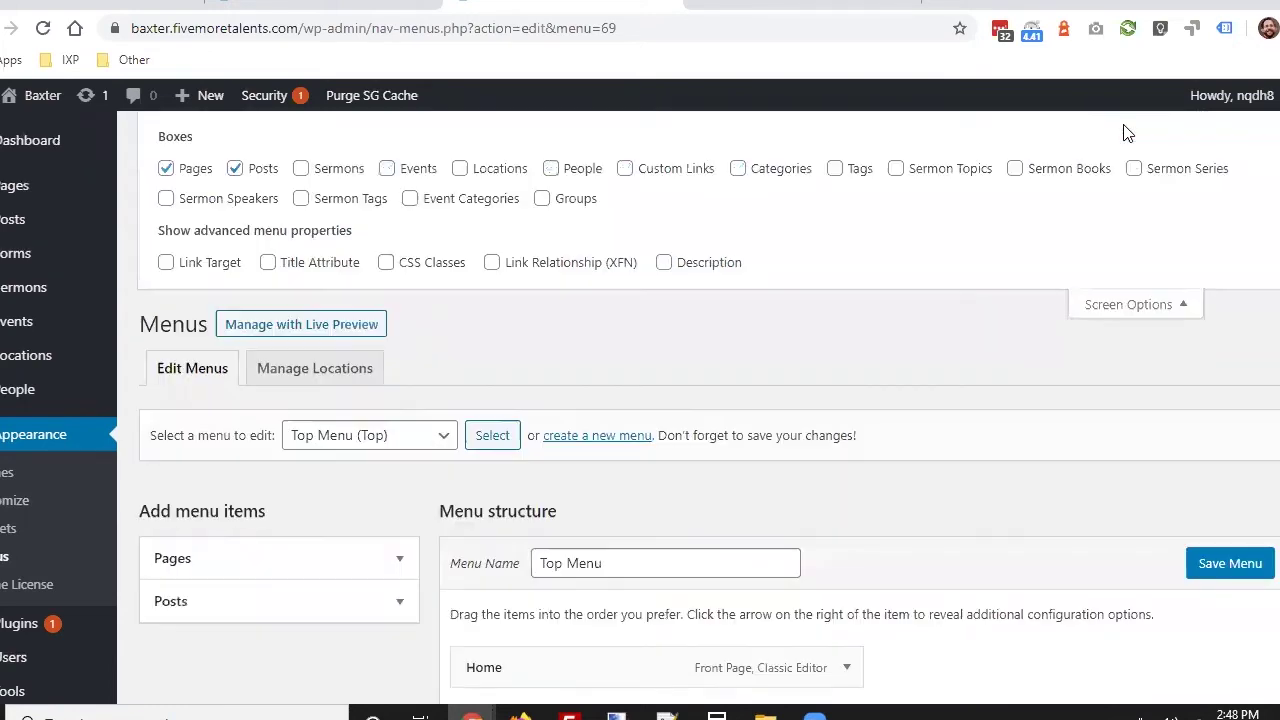
left_click(625, 169)
left_click(1121, 308)
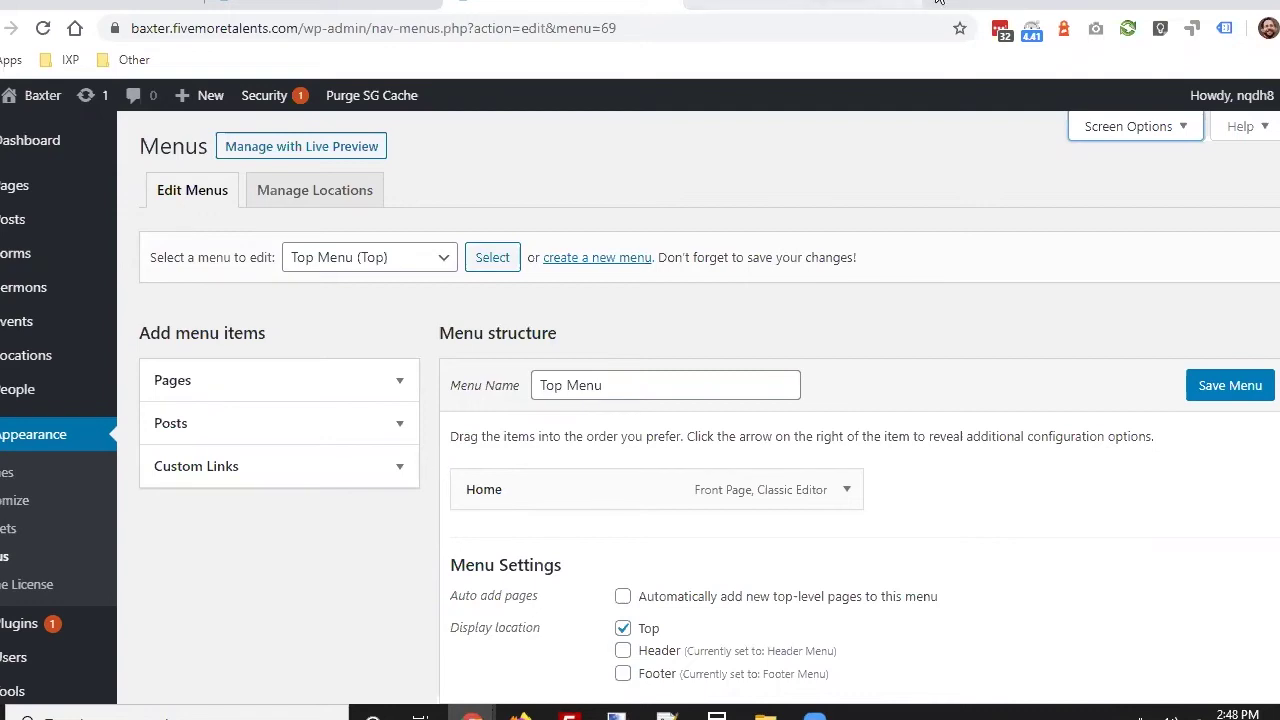
left_click(938, 1)
type("get.tithe.ly")
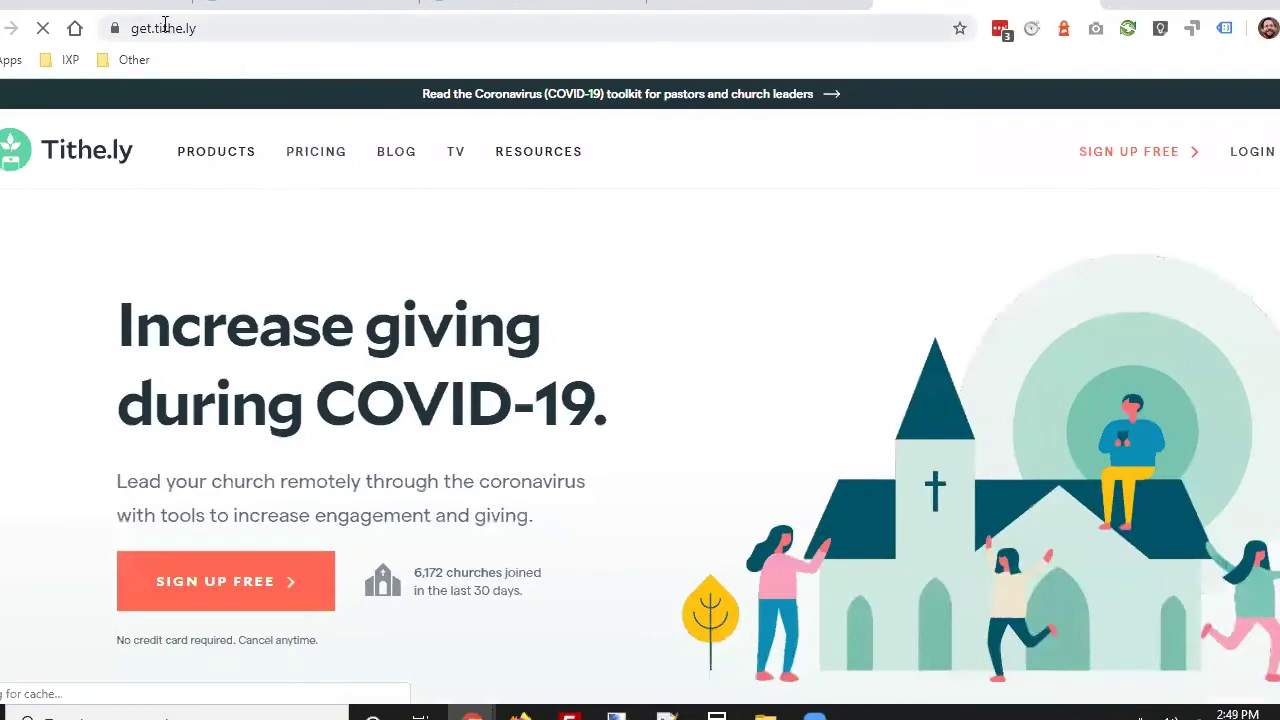
left_click(164, 30)
right_click(166, 33)
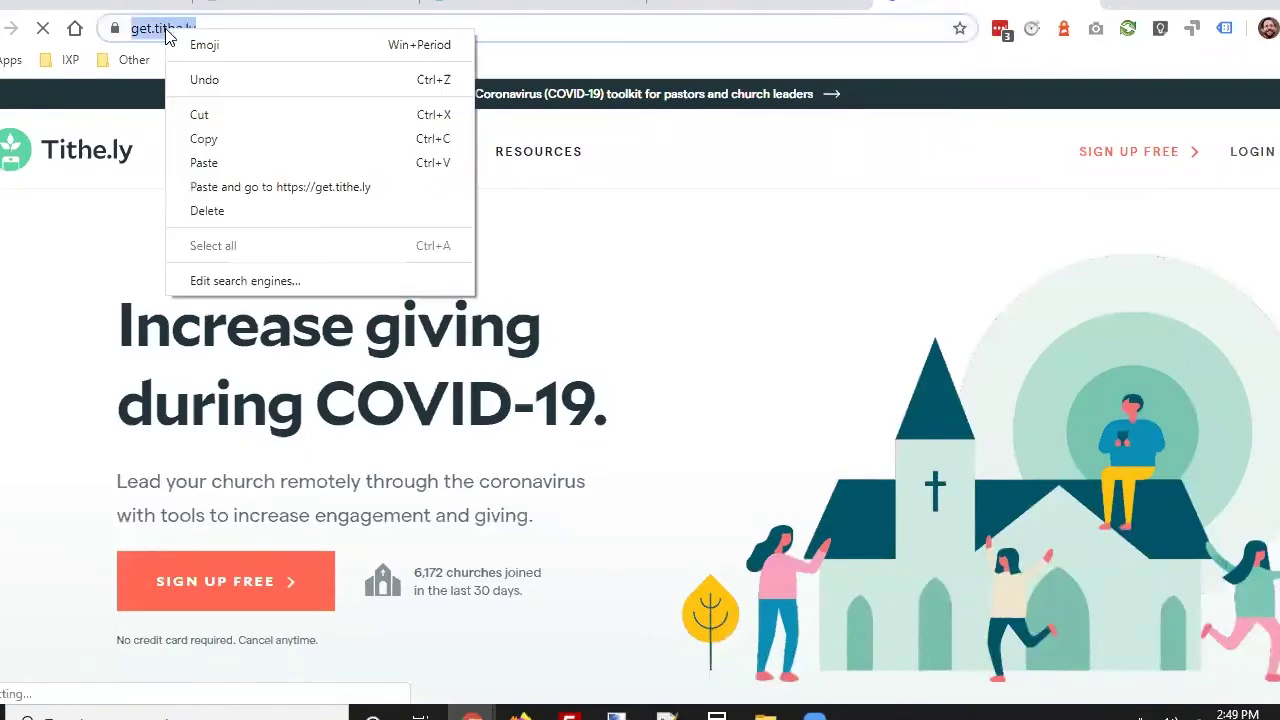
left_click(217, 26)
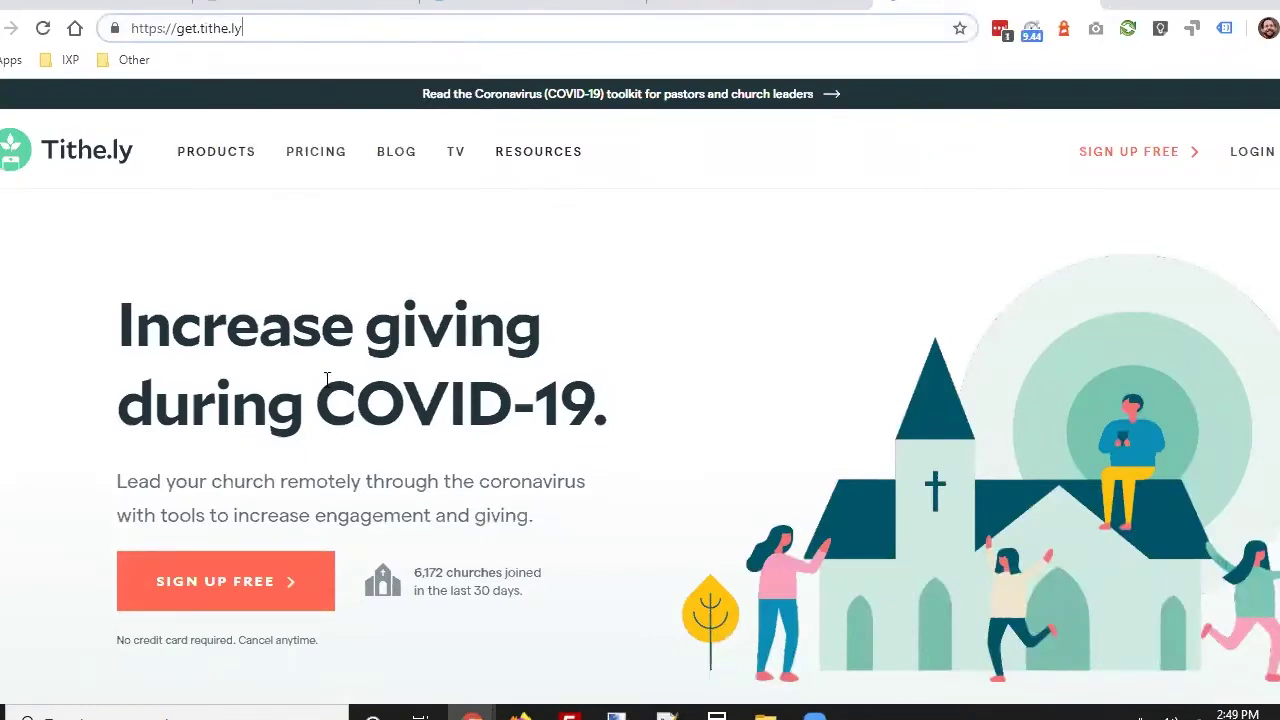
left_click_drag(243, 30, 131, 30)
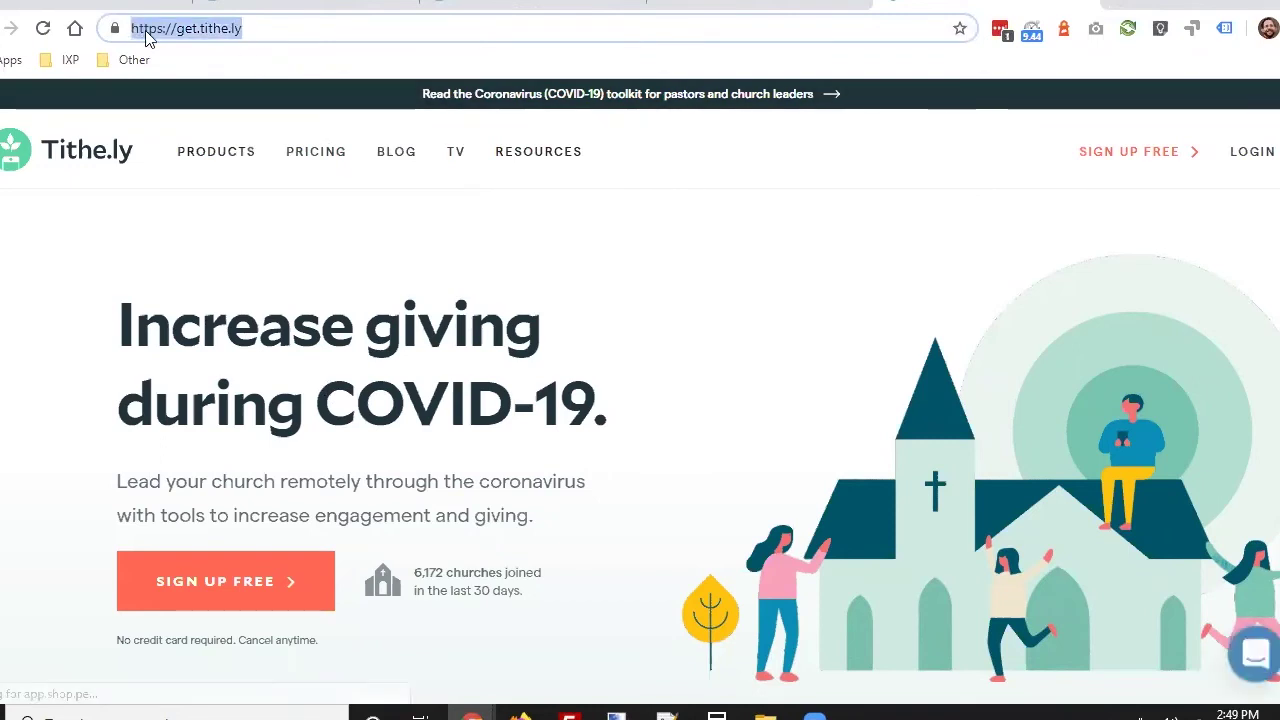
right_click(147, 33)
left_click(204, 143)
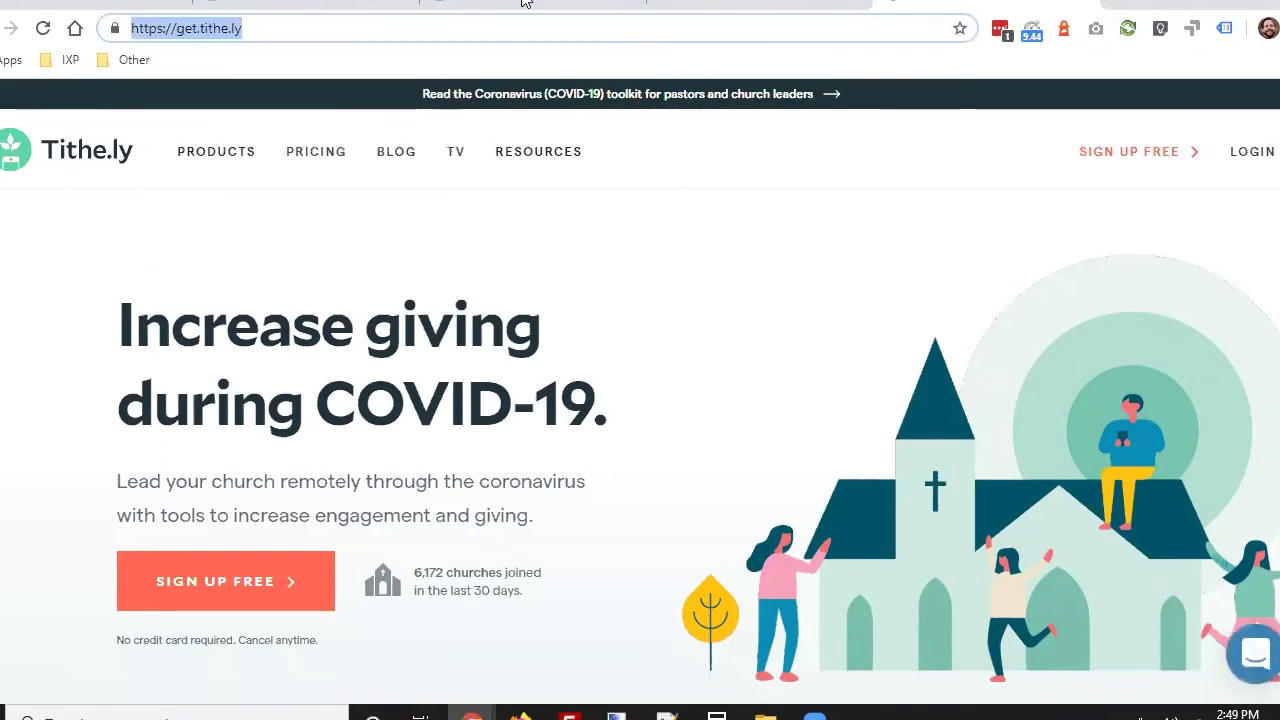
key("ctrl+Tab")
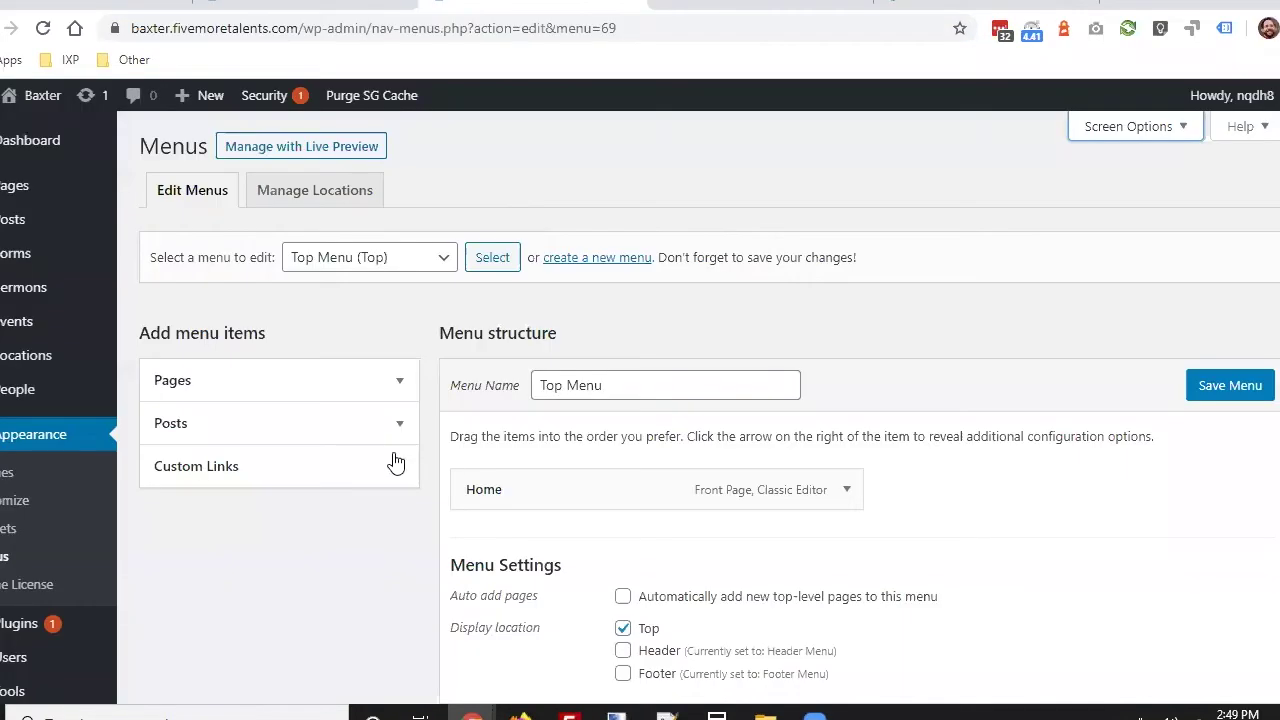
left_click(399, 460)
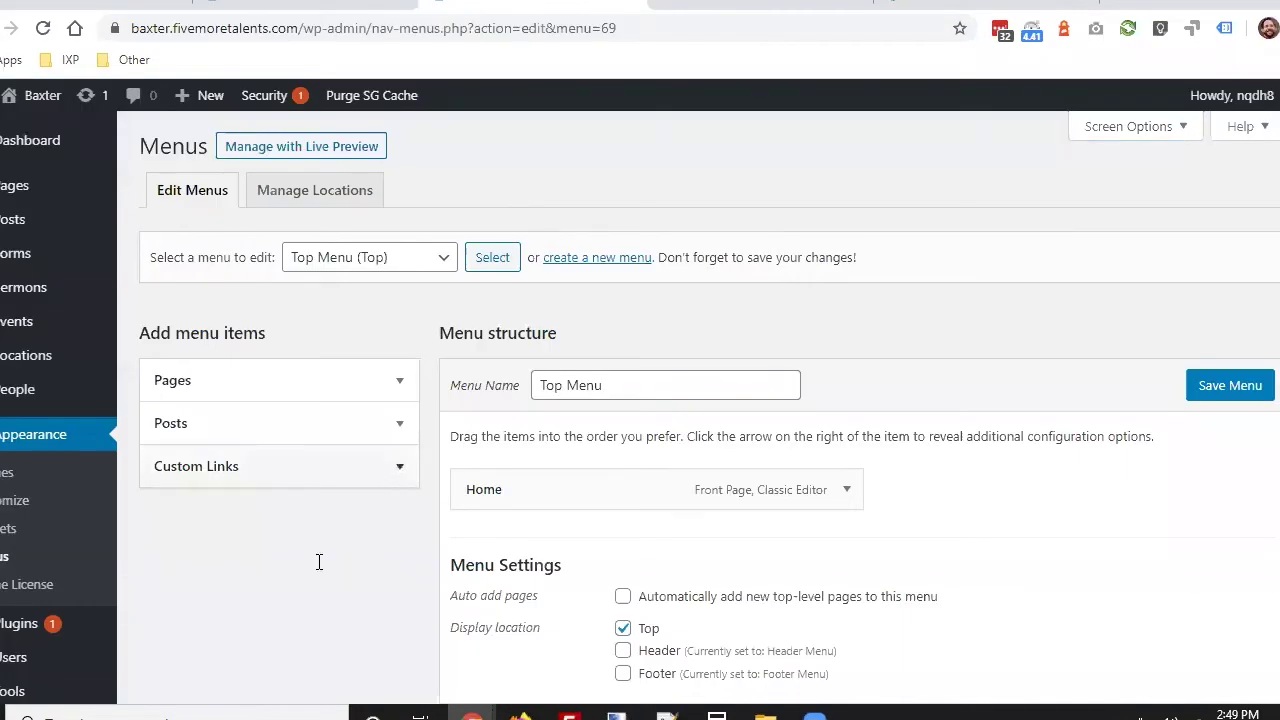
left_click(294, 573)
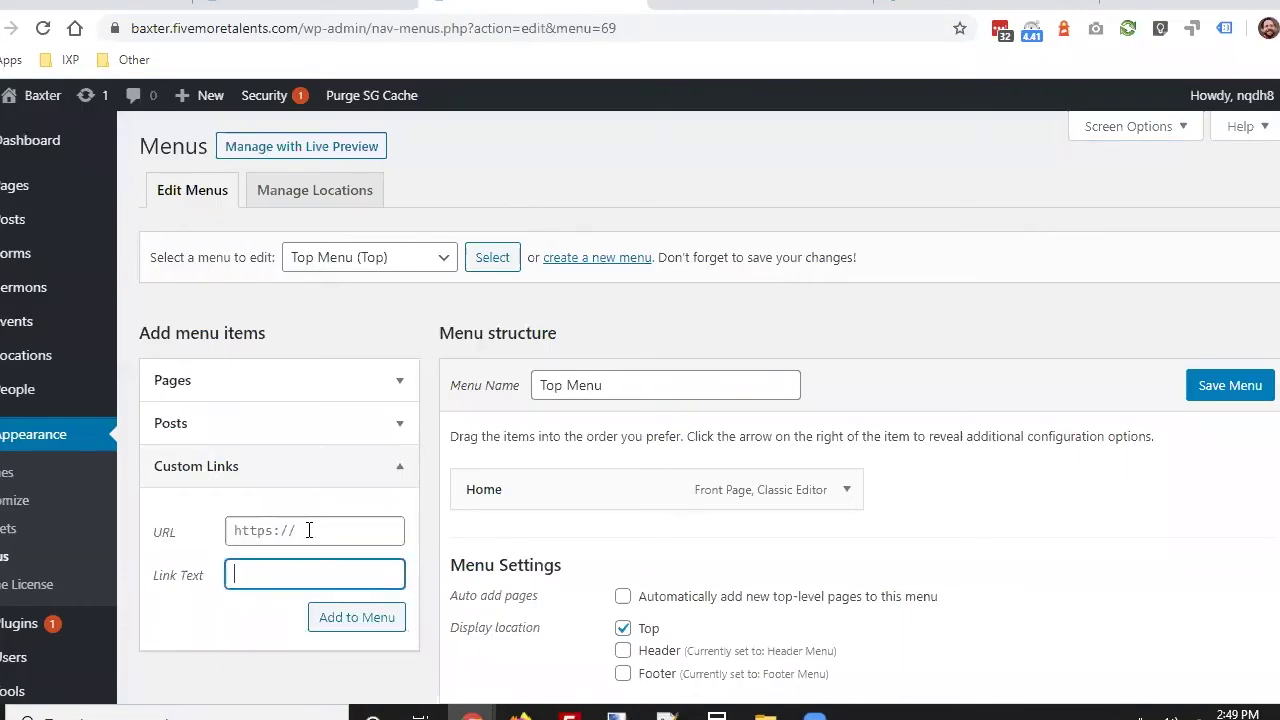
left_click(309, 530)
key("ctrl+v")
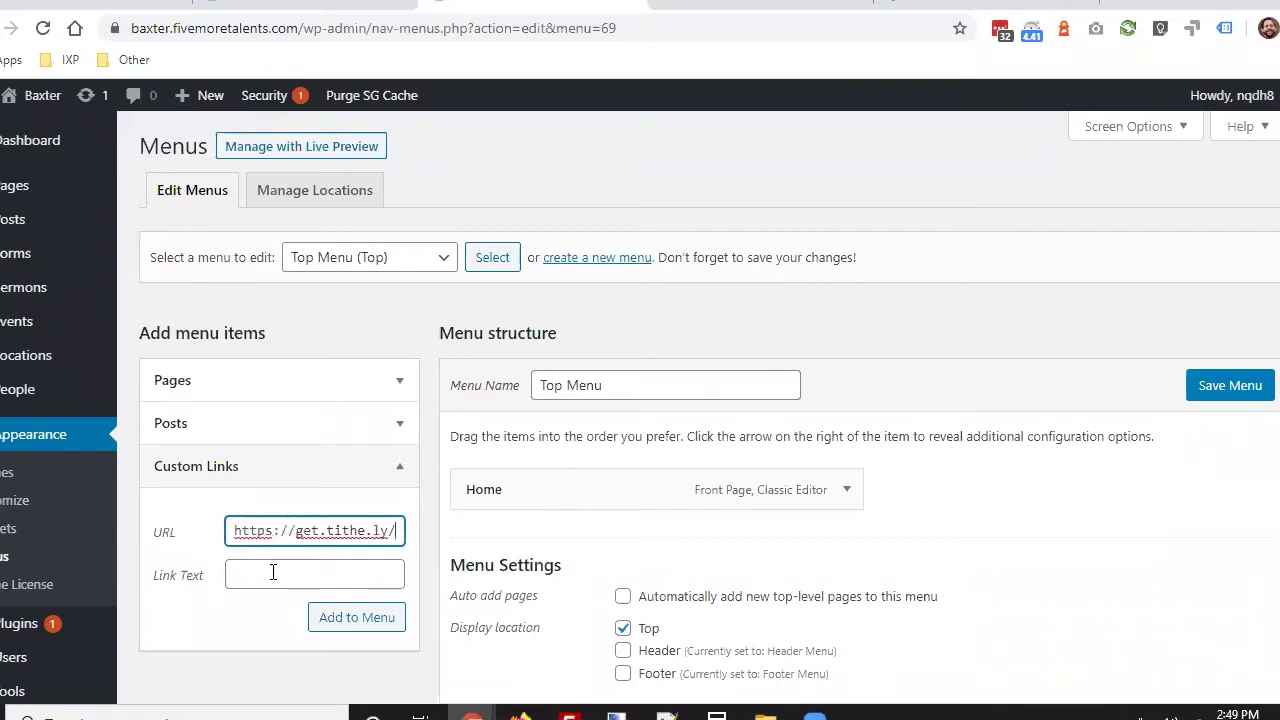
- Set the custom link's text to Online Giving, add it to the Top Menu and save the menu
left_click(273, 572)
type("OP")
key("BackSpace")
type("n")
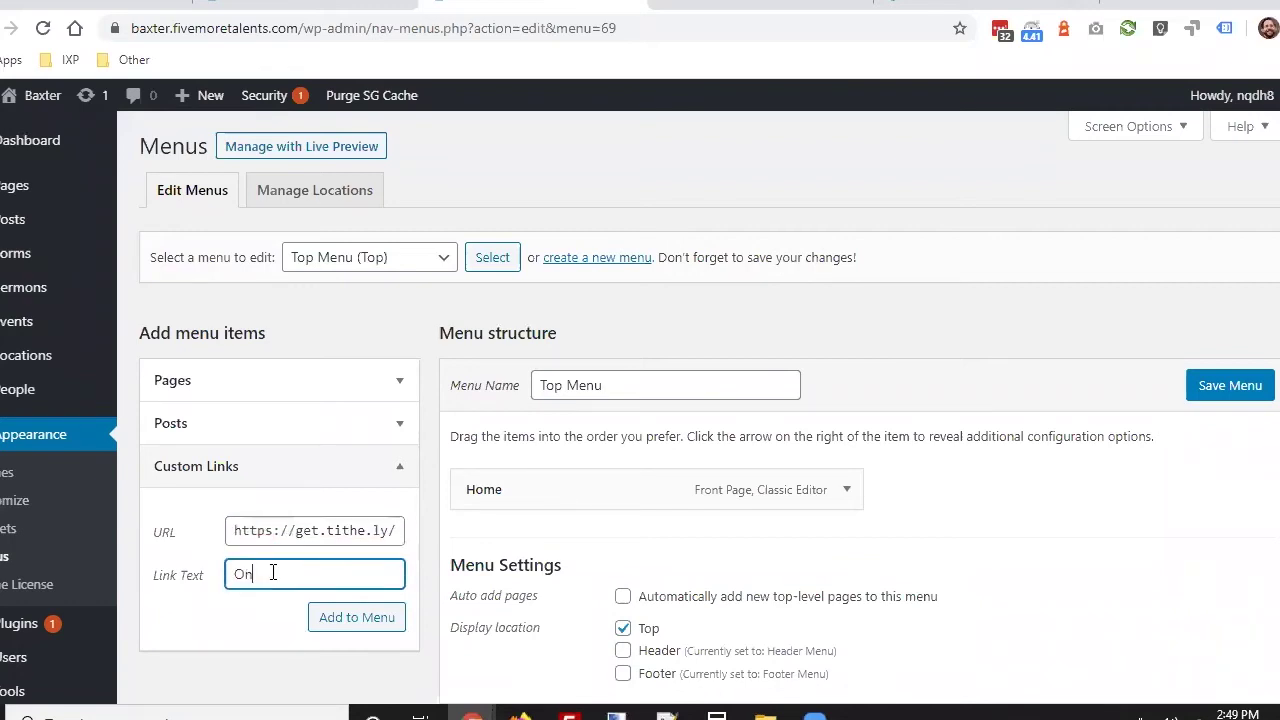
type("line Givine")
key("BackSpace")
type("ng")
key("Return")
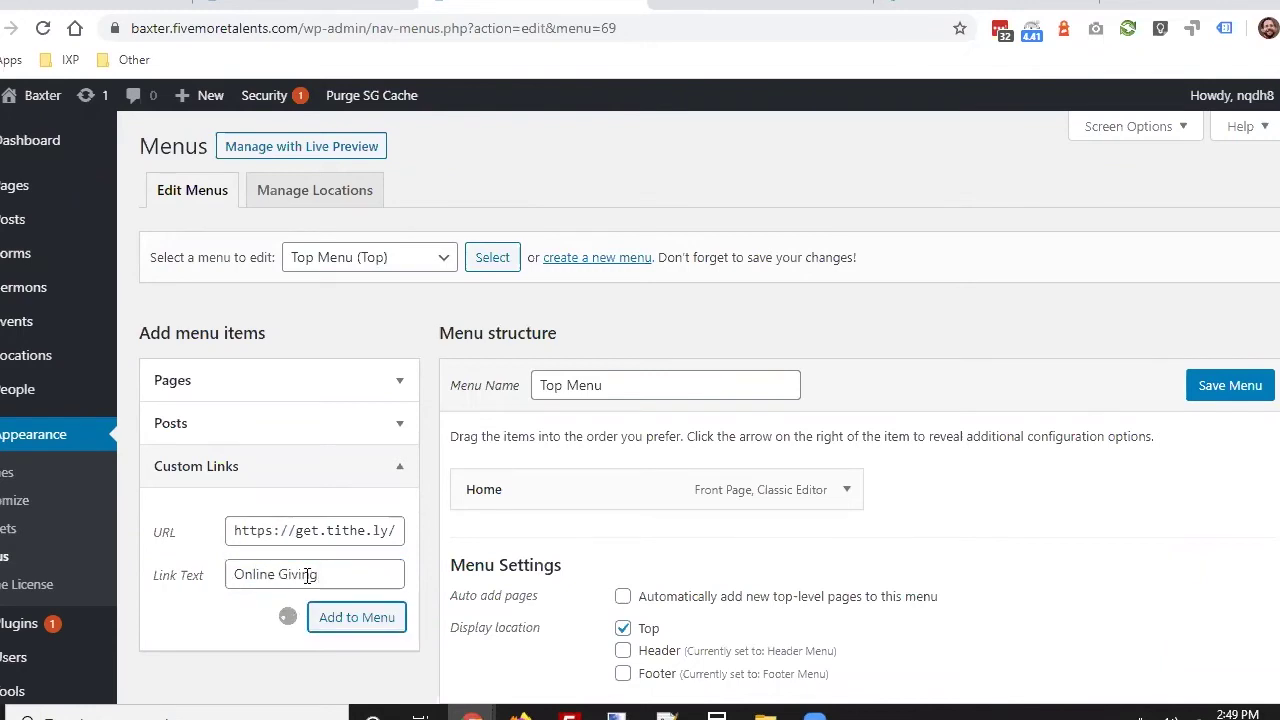
left_click(1245, 392)
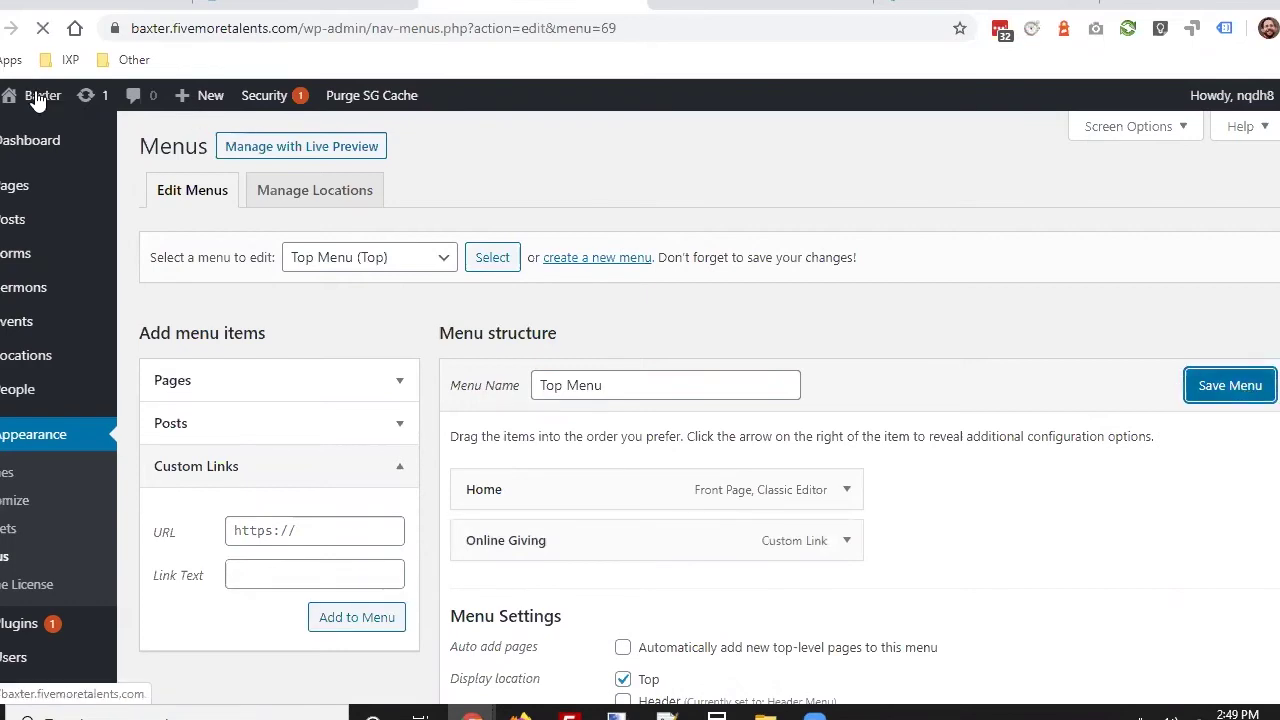
- Check the Online Giving link on the live homepage, and return to the Menus page with the Pages box collapsed
mouse_move(36, 98)
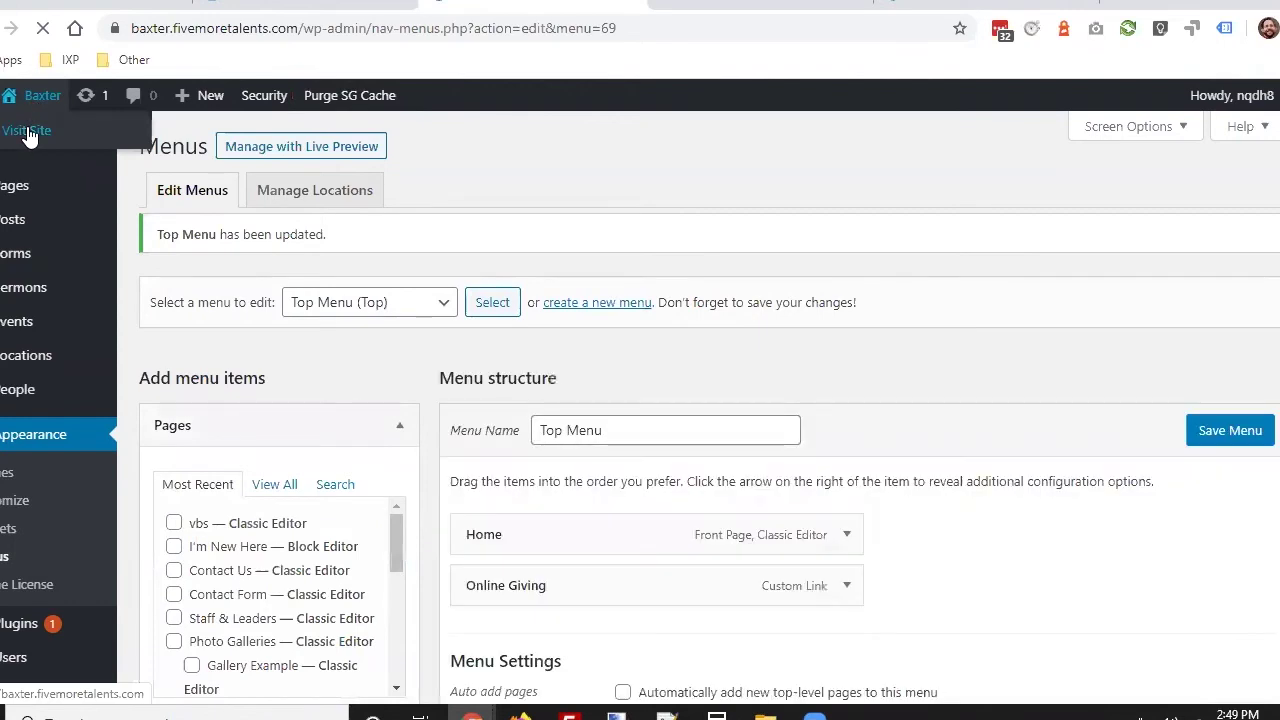
left_click(28, 133)
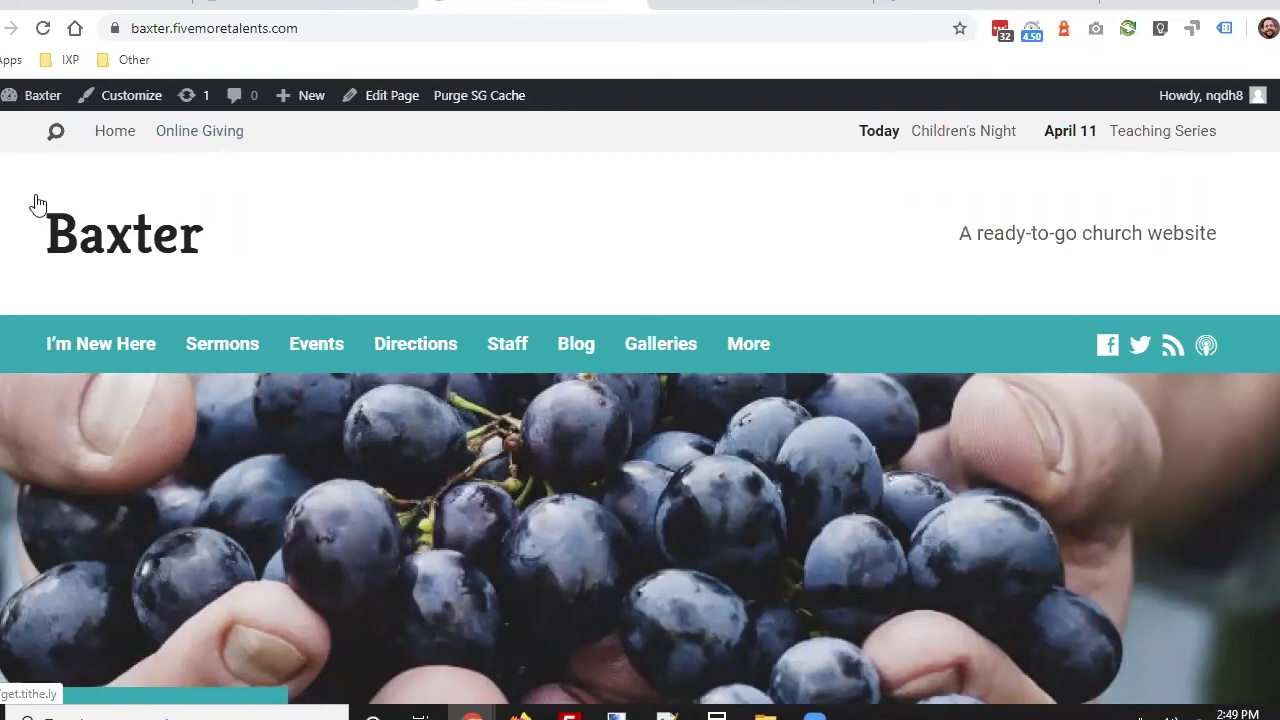
mouse_move(36, 96)
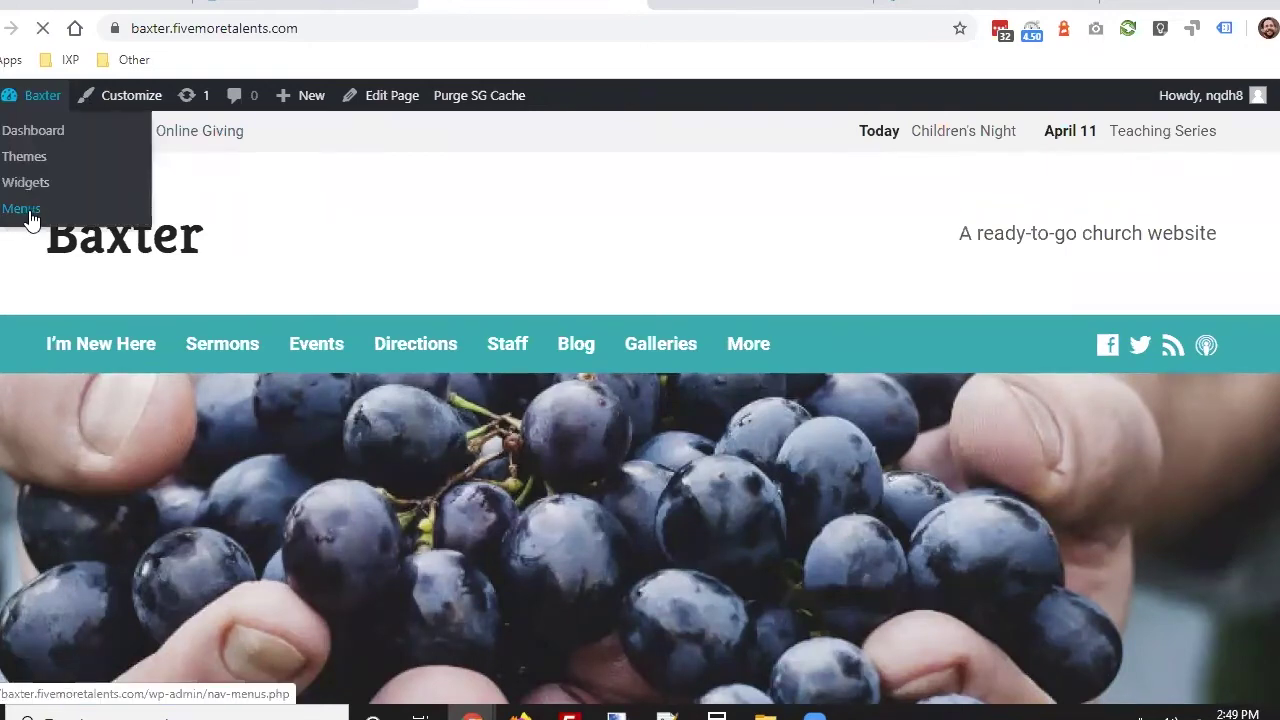
left_click(31, 212)
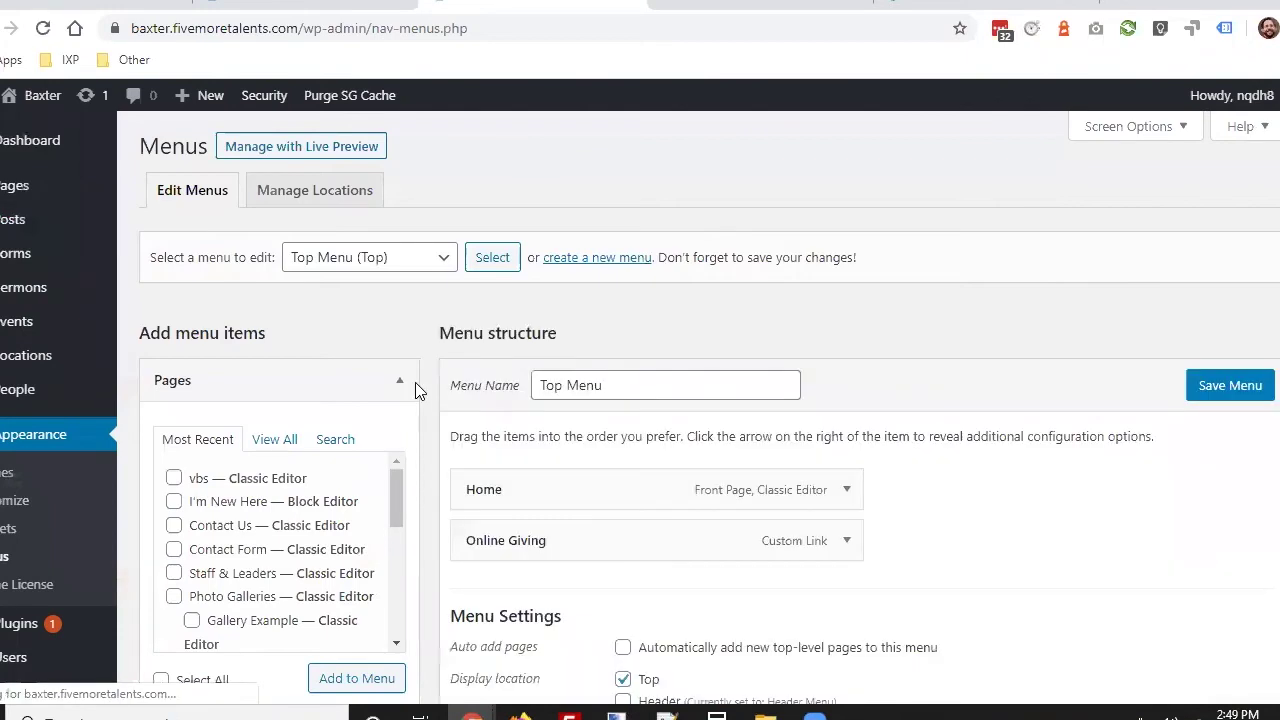
left_click(401, 382)
- Review the advanced menu properties in the screen options and the Online Giving item's URL and Navigation Label settings
left_click(1133, 136)
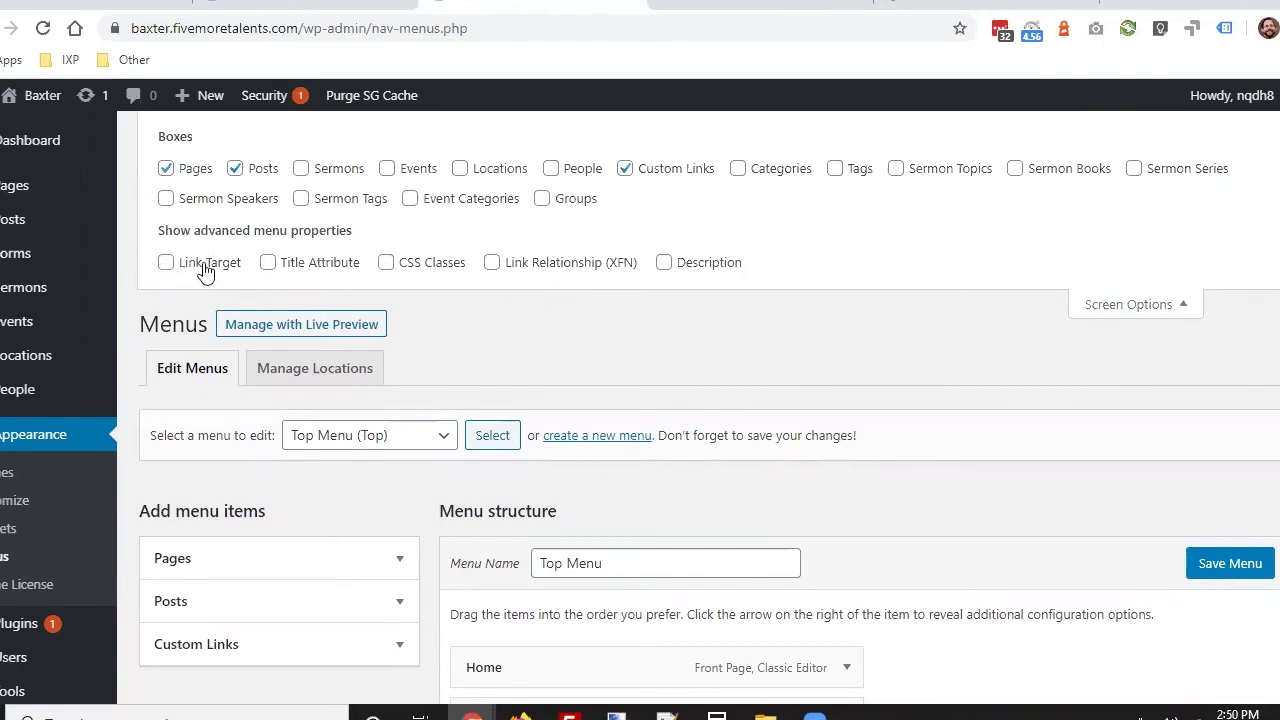
scroll(760, 400, "down", 3)
left_click(847, 354)
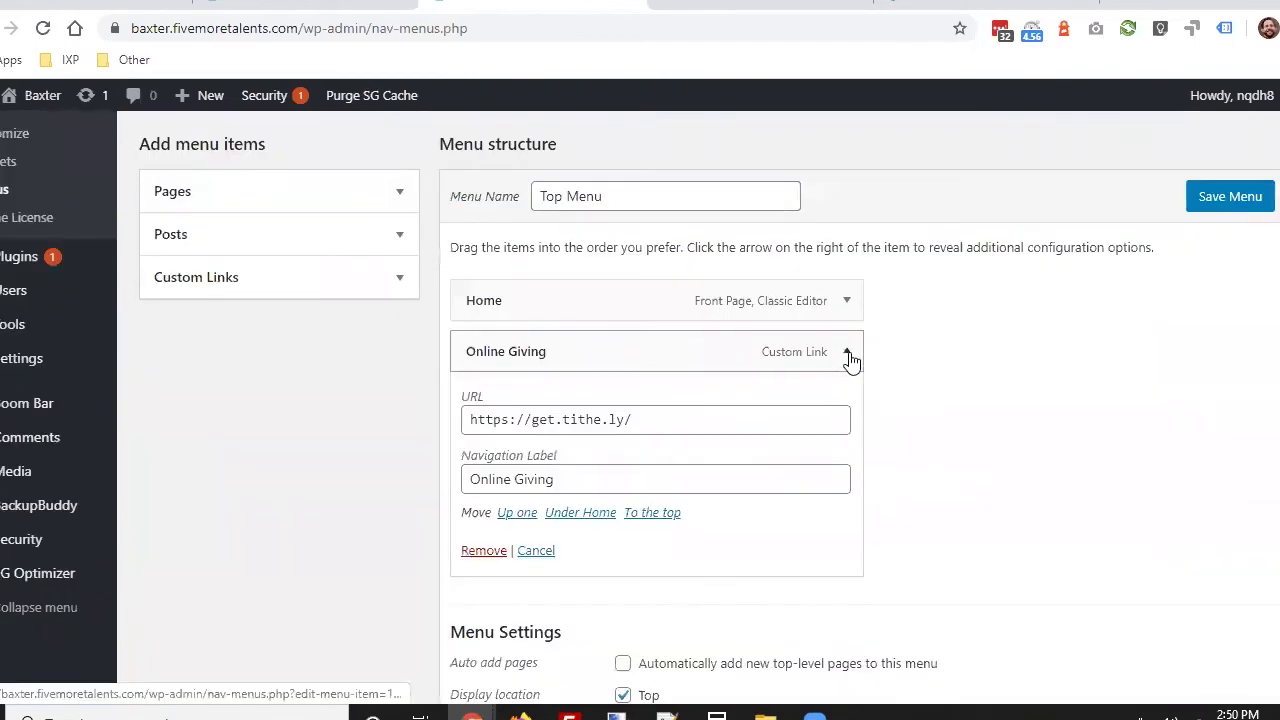
scroll(851, 362, "up", 3)
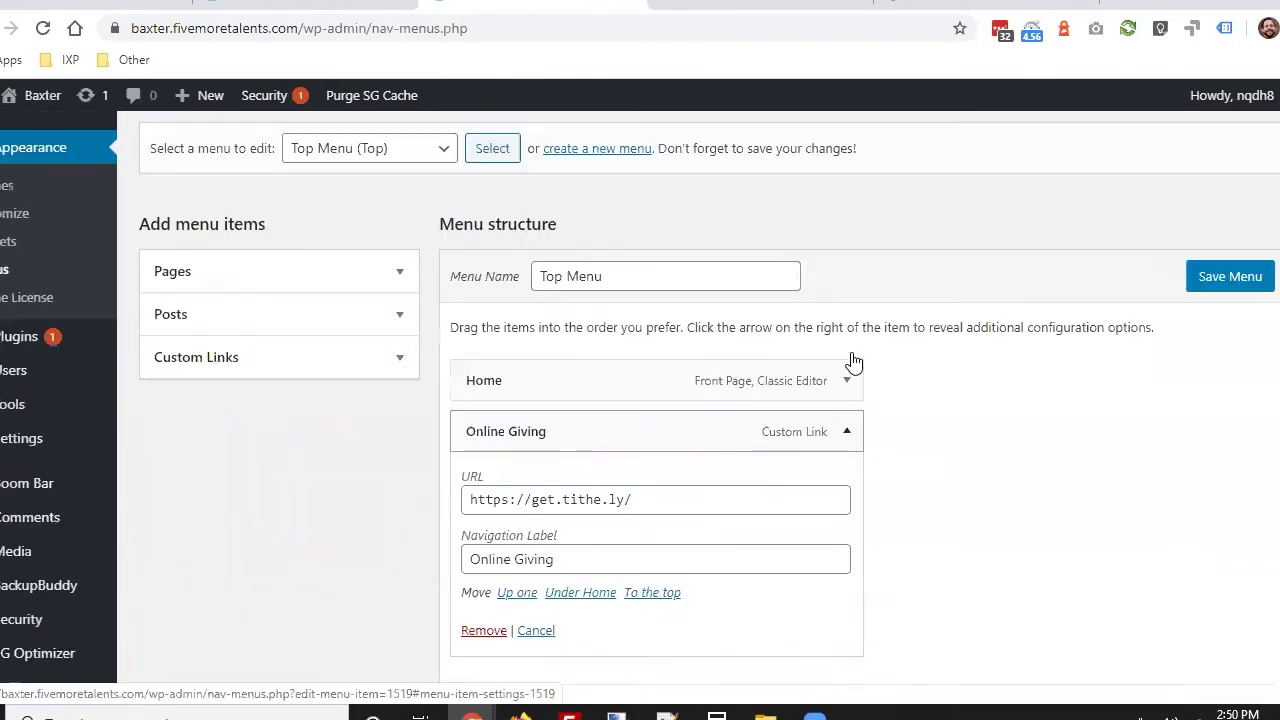
left_click(1128, 304)
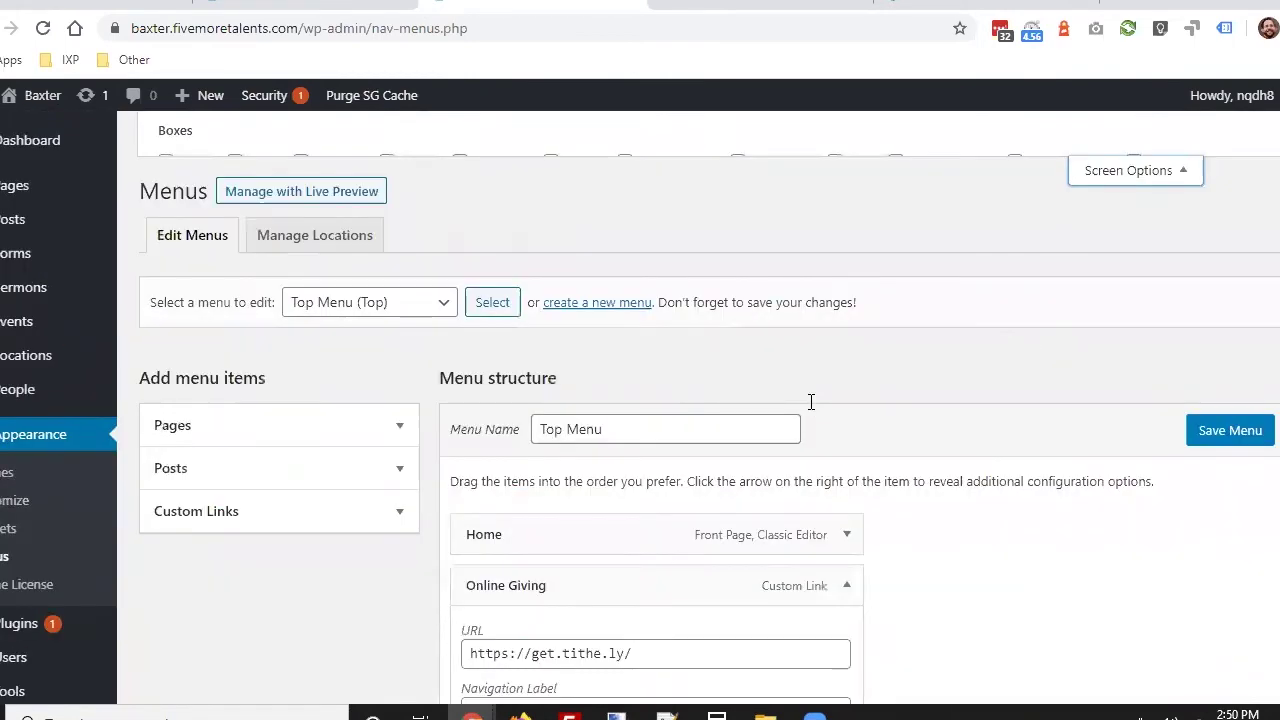
scroll(811, 400, "down", 4)
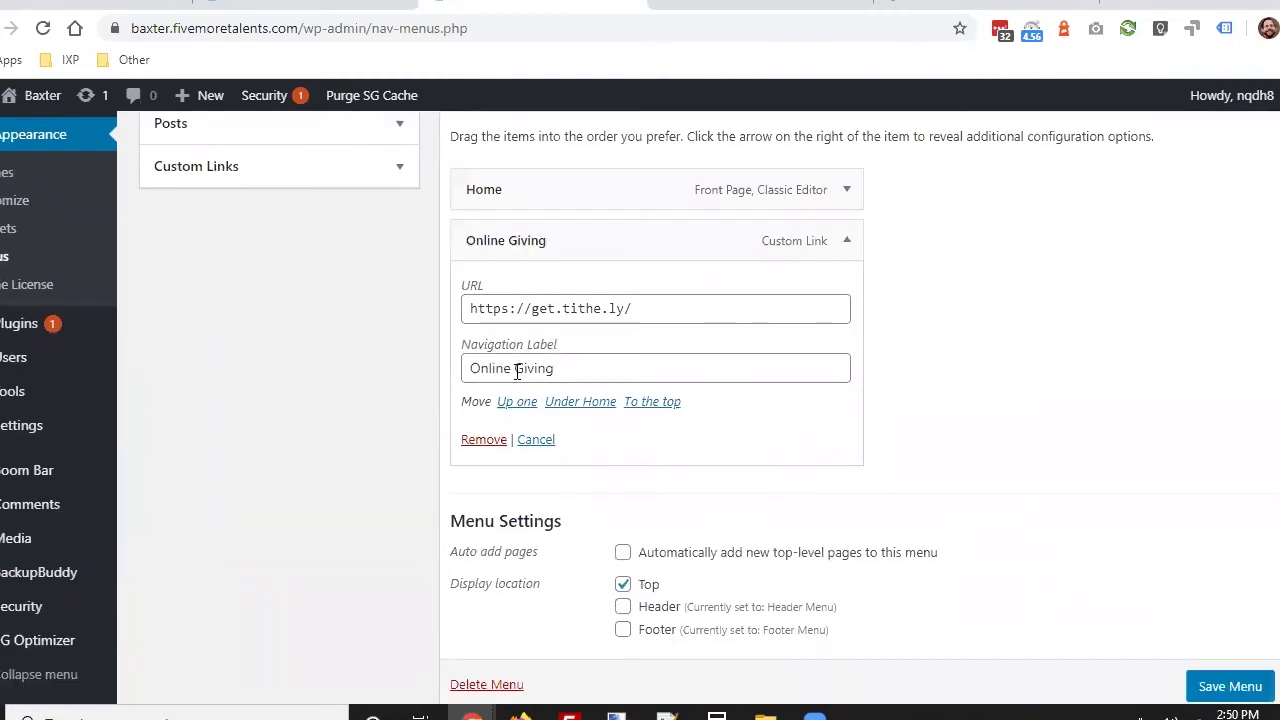
left_click_drag(517, 372, 416, 380)
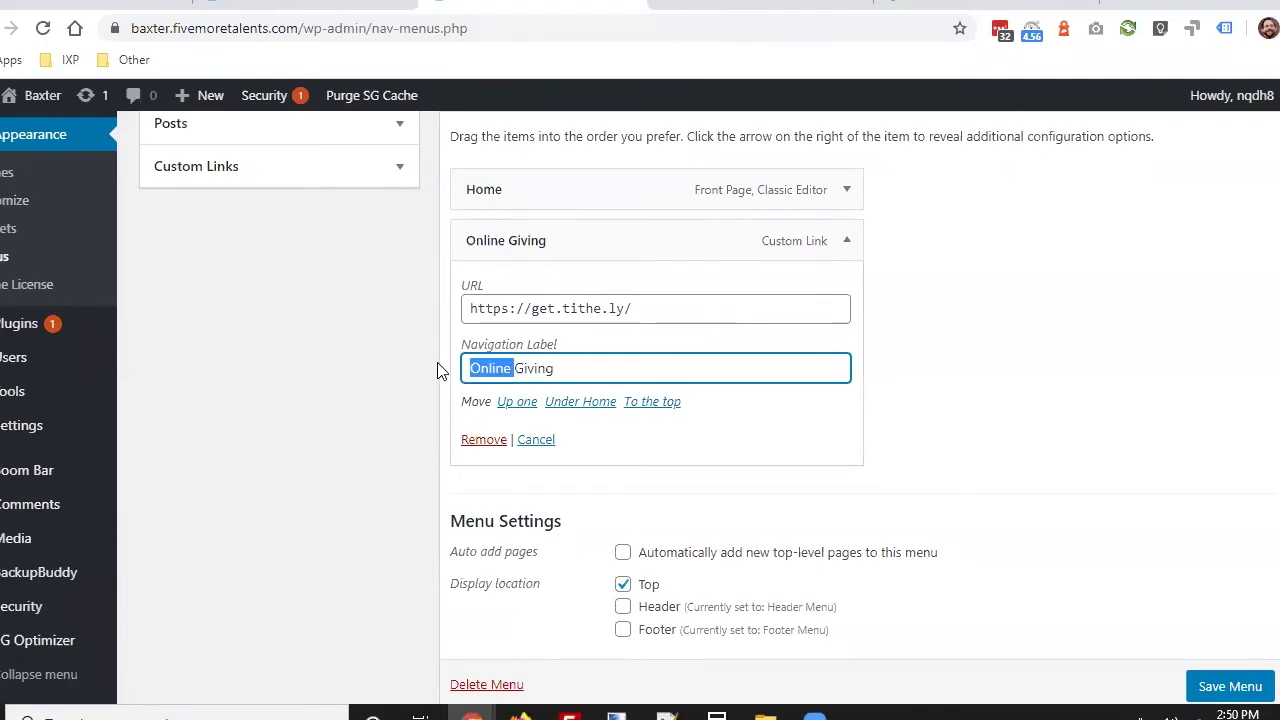
scroll(430, 330, "up", 3)
- Load Header Menu (Header) for editing and review its nested items from I'm New Here down to More
left_click(398, 260)
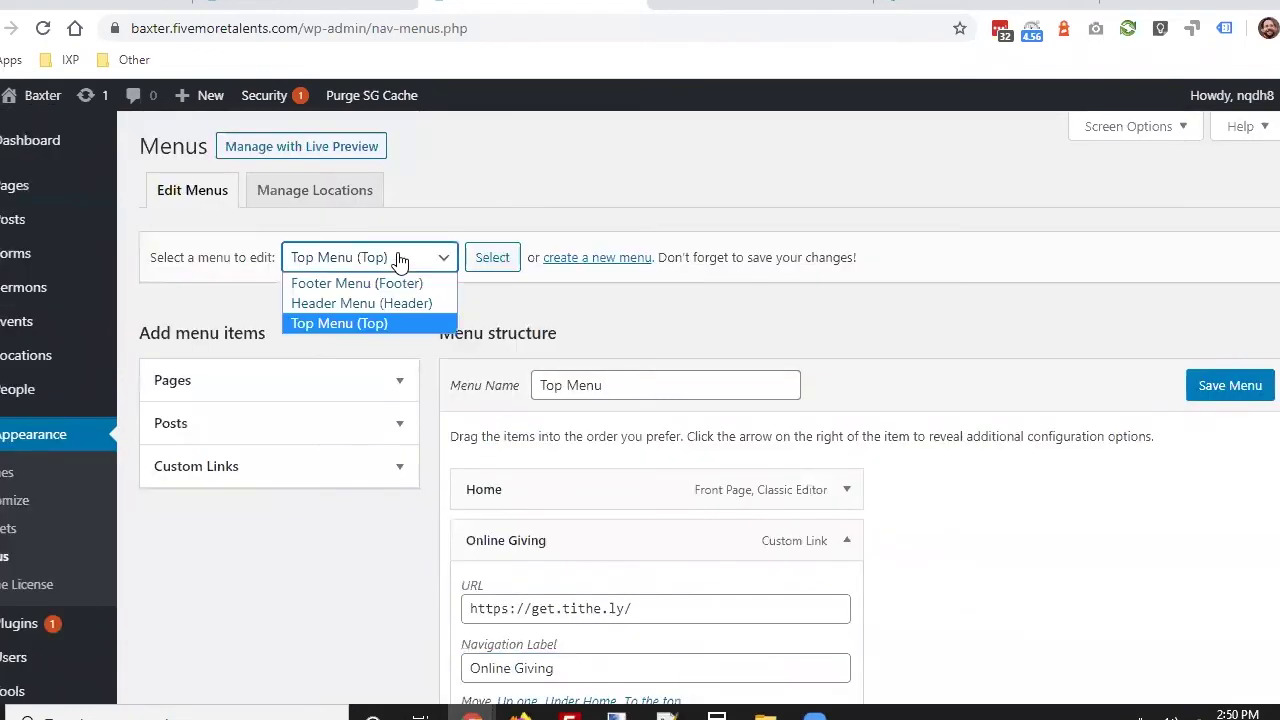
left_click(377, 302)
left_click(493, 262)
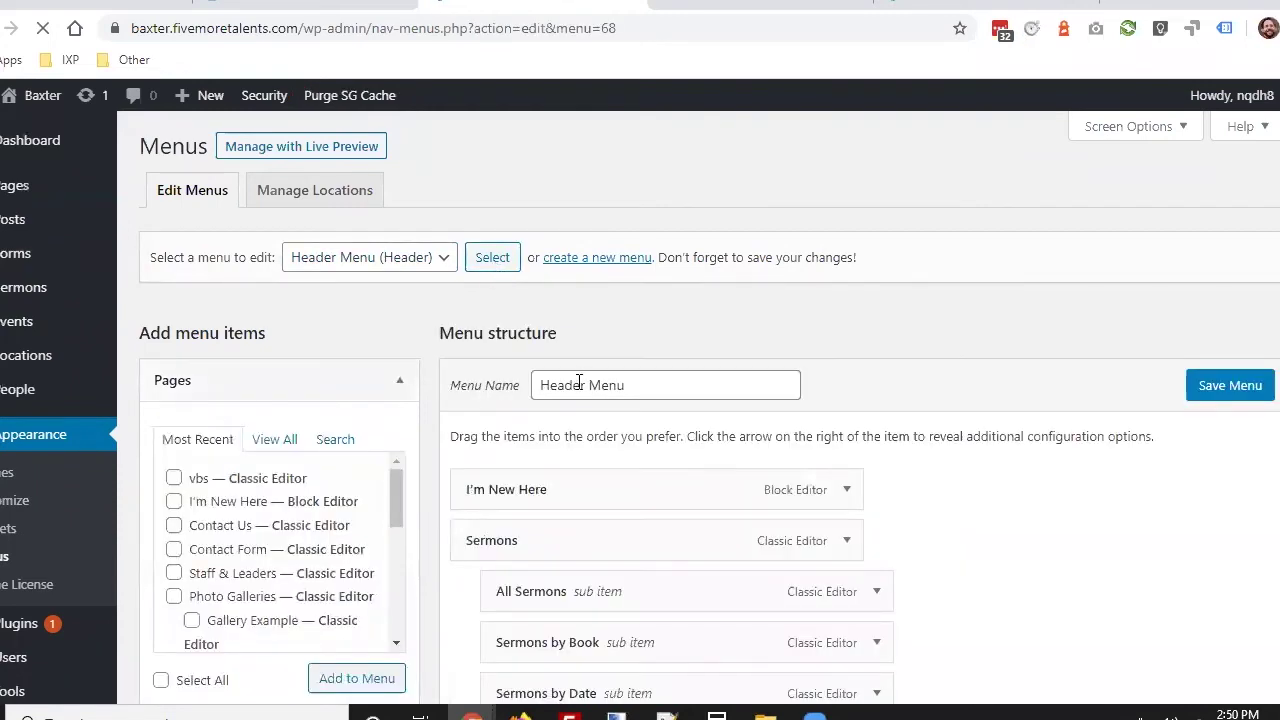
scroll(580, 390, "down", 3)
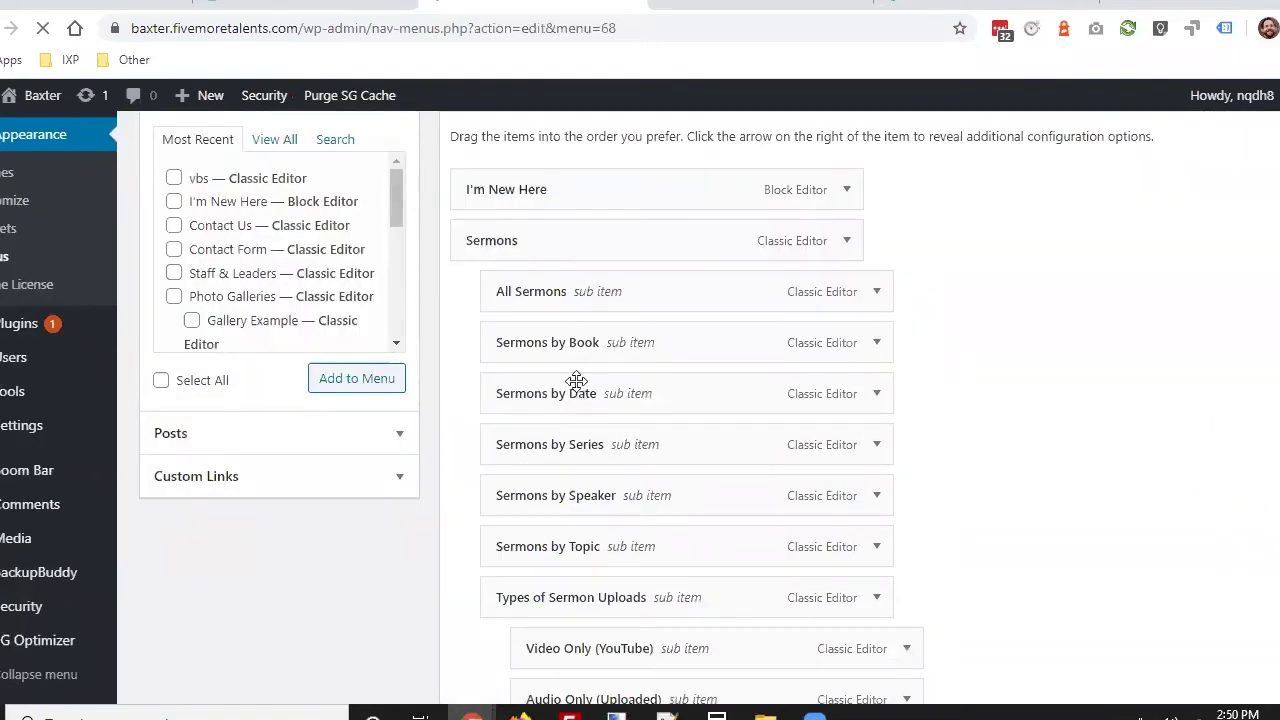
scroll(578, 390, "down", 5)
scroll(574, 381, "down", 3)
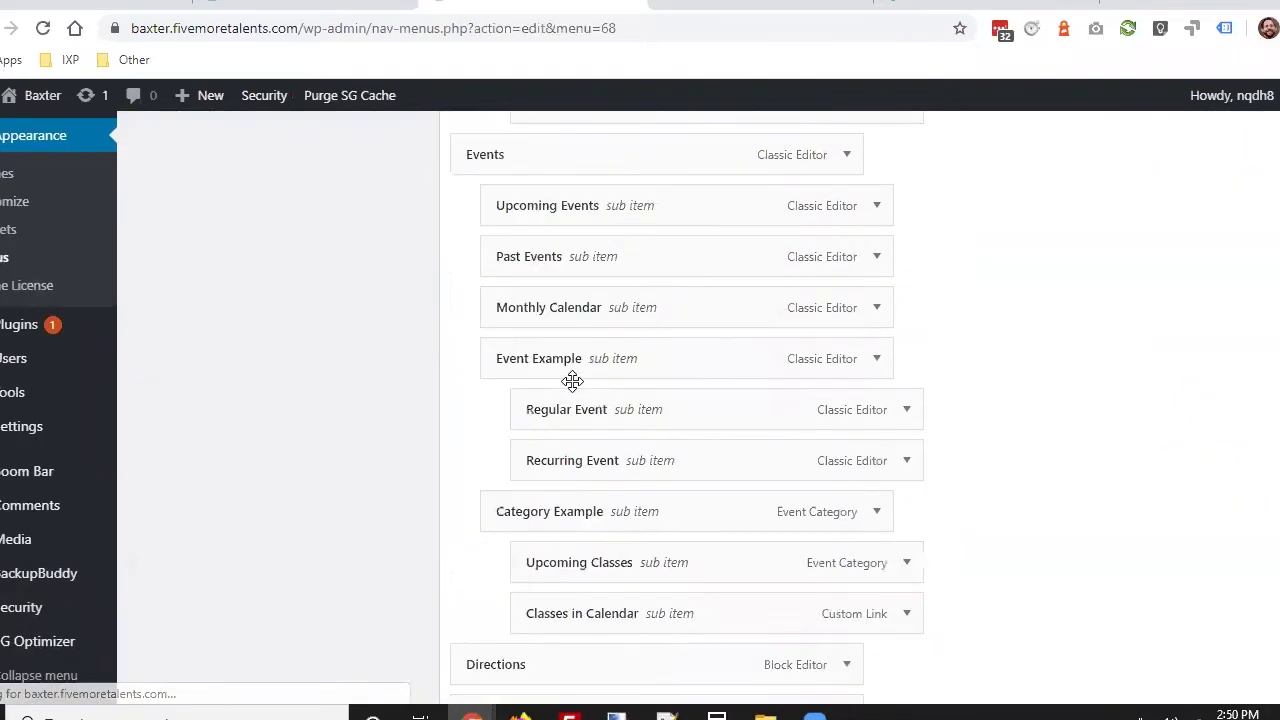
scroll(572, 380, "down", 5)
scroll(570, 378, "down", 3)
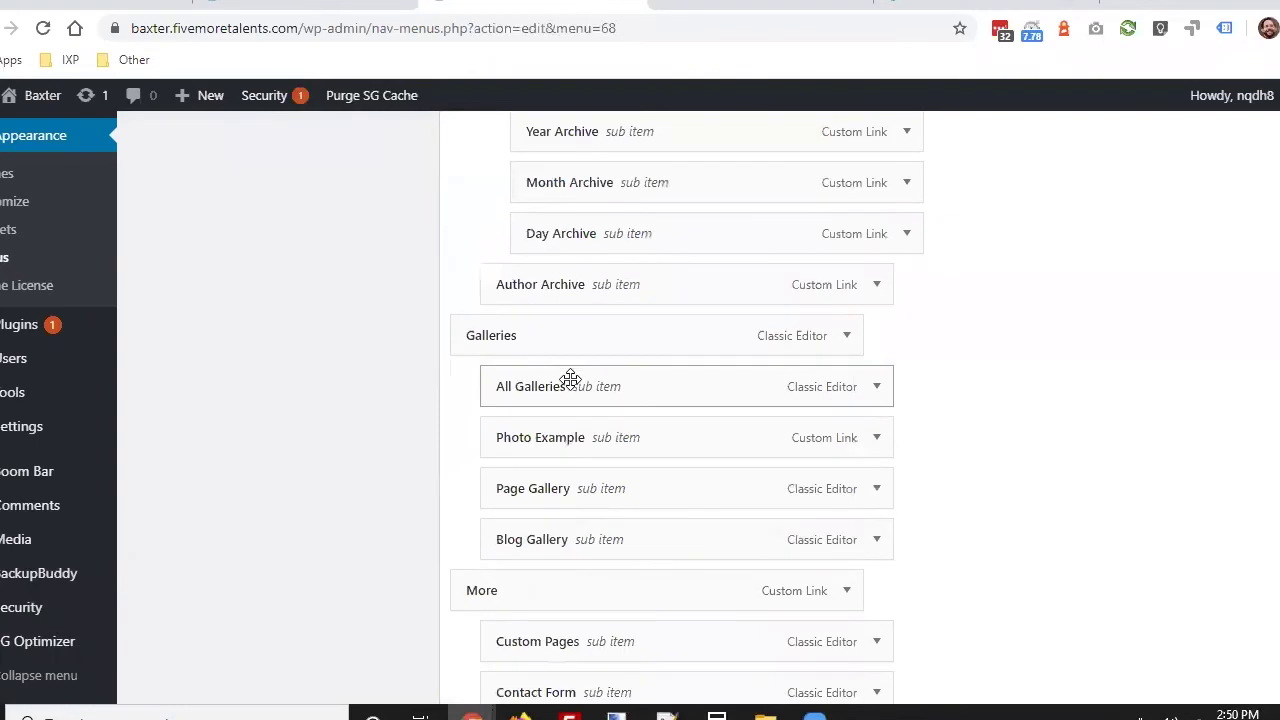
- Expand the settings of the I'm New Here item in the Header Menu structure
scroll(569, 374, "down", 4)
scroll(800, 519, "up", 20)
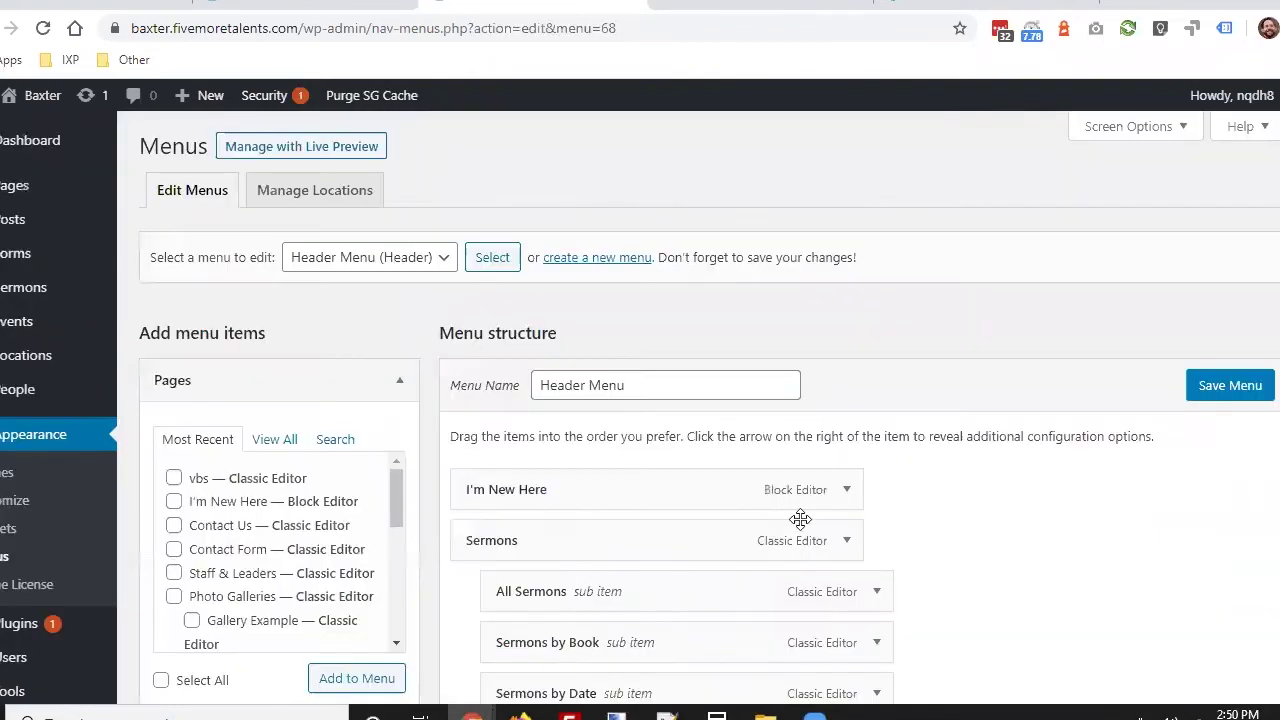
left_click(815, 467)
scroll(513, 310, "down", 3)
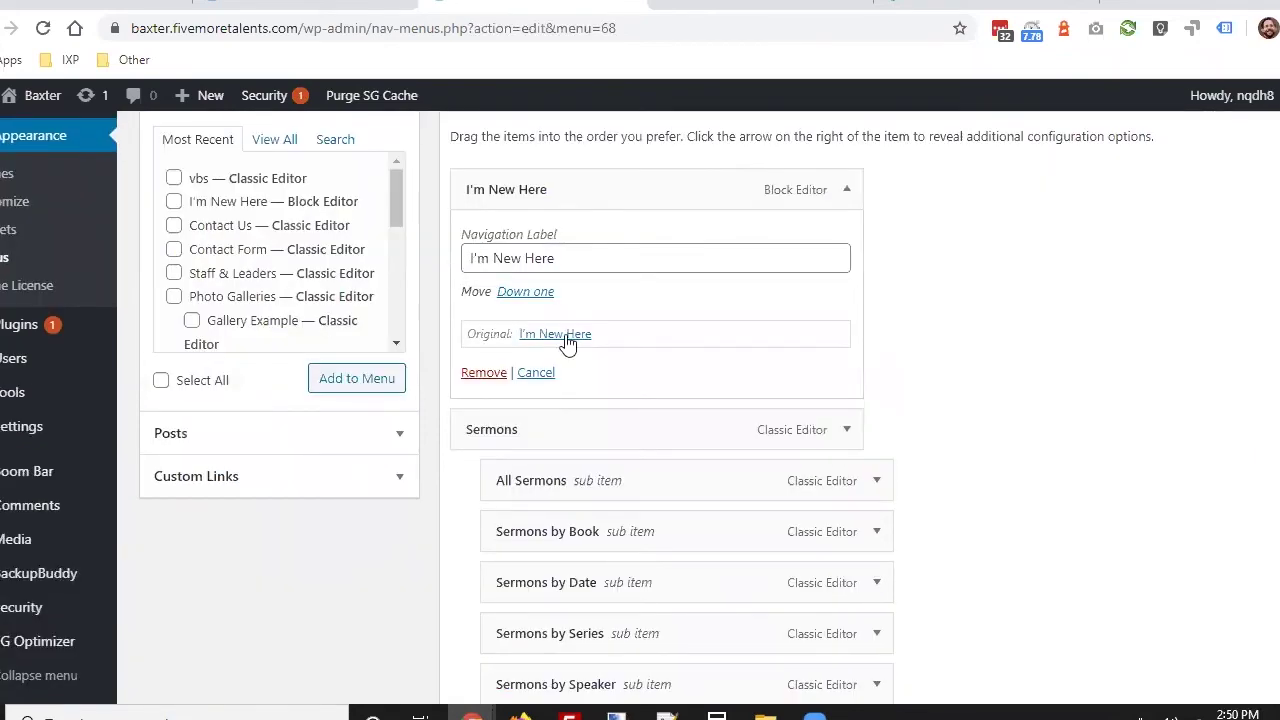
scroll(1152, 165, "up", 3)
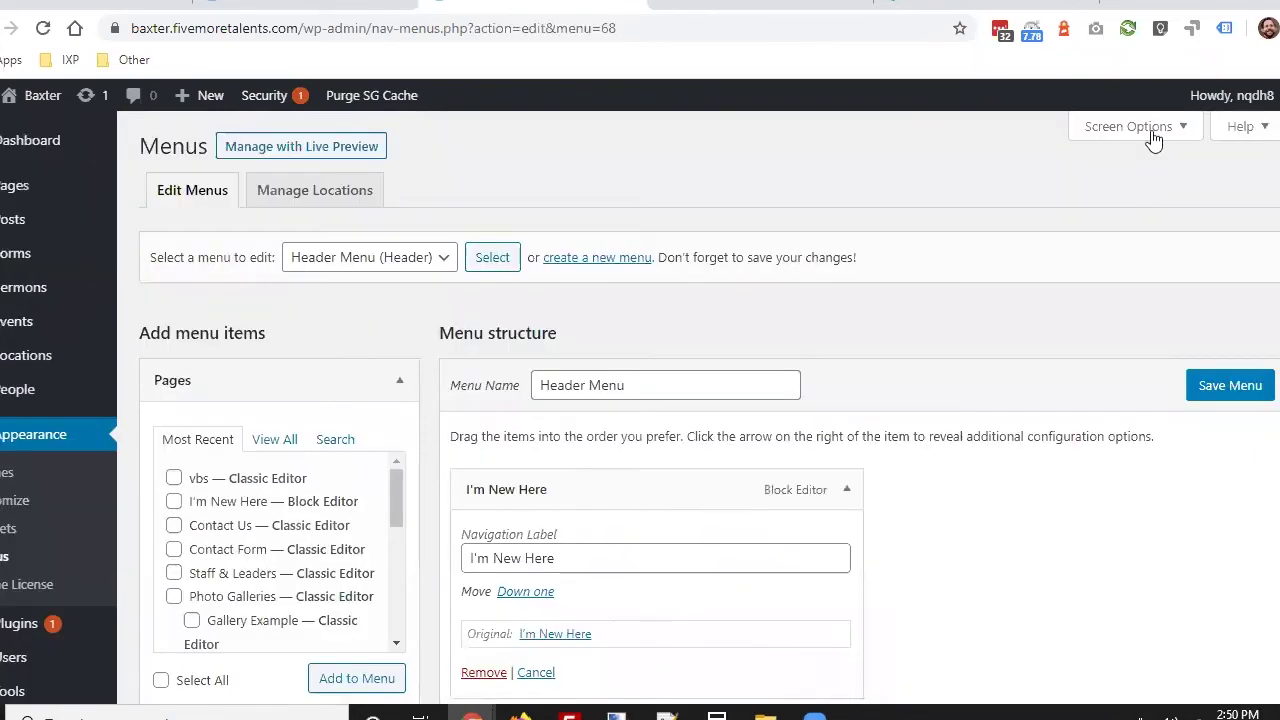
- Show the Title Attribute property in the screen options, examine its field on the I'm New Here item, and hide it again
left_click(1151, 135)
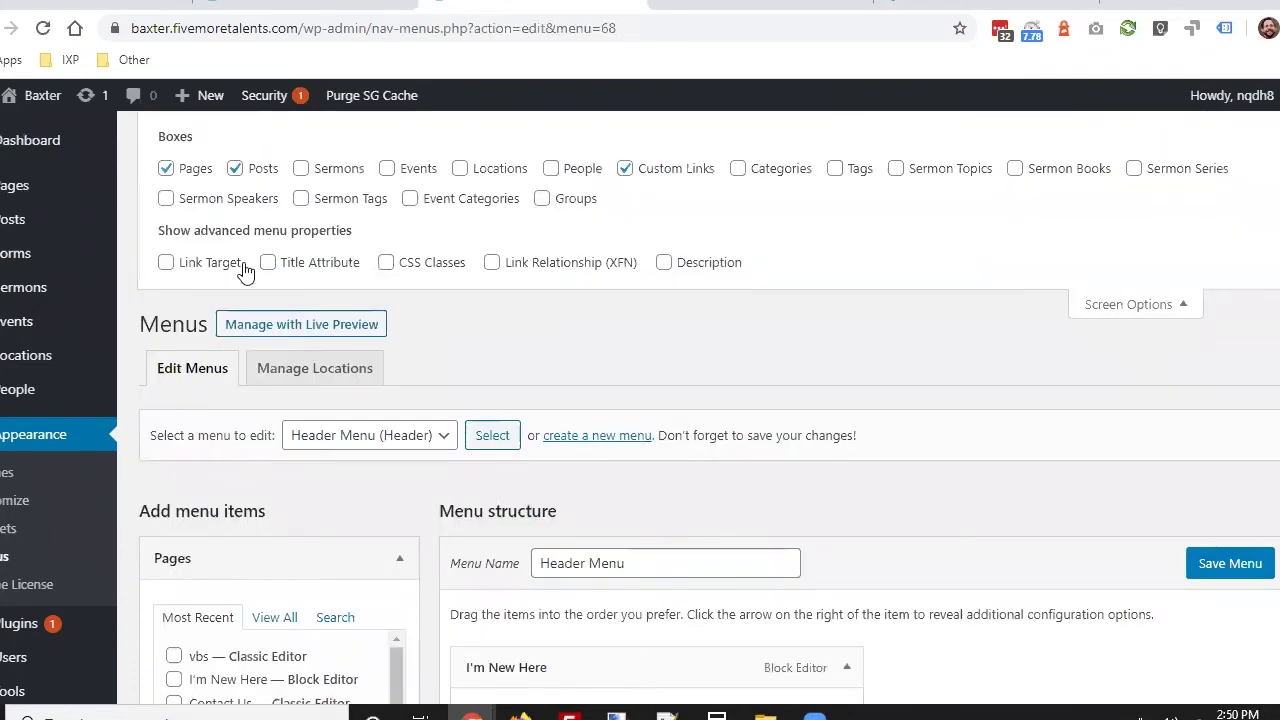
scroll(928, 410, "down", 4)
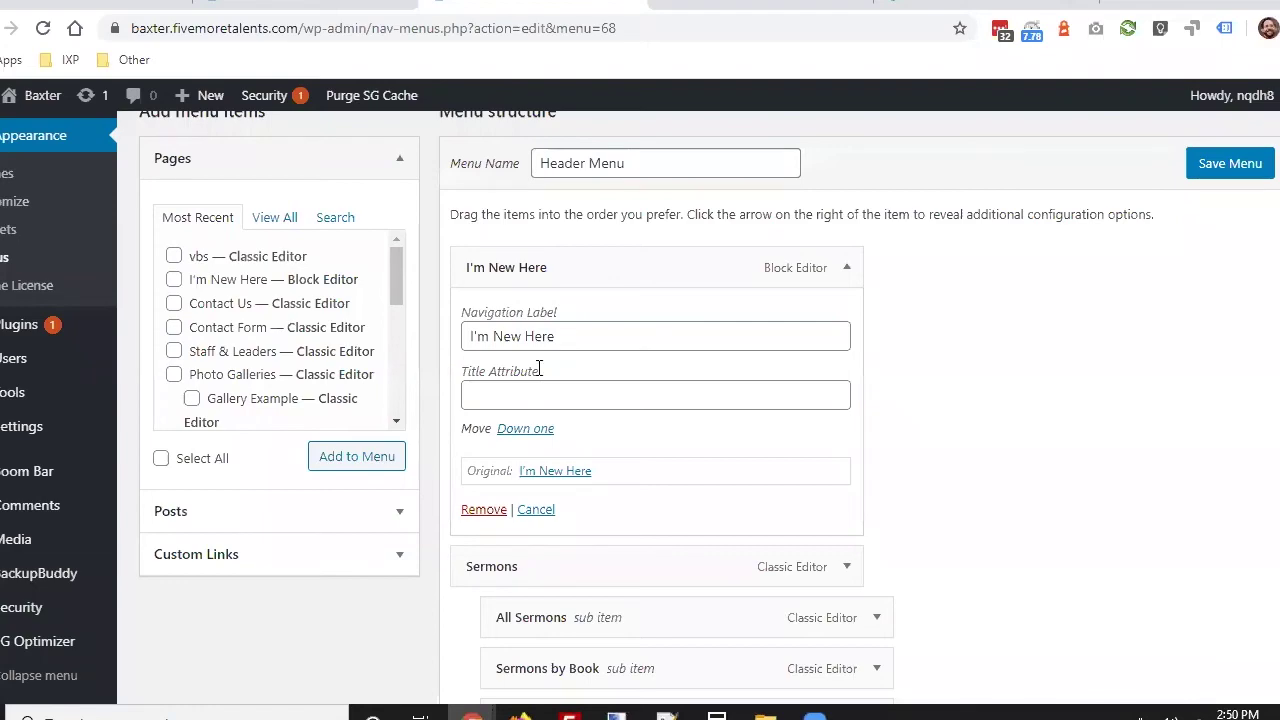
left_click(572, 394)
left_click(712, 337)
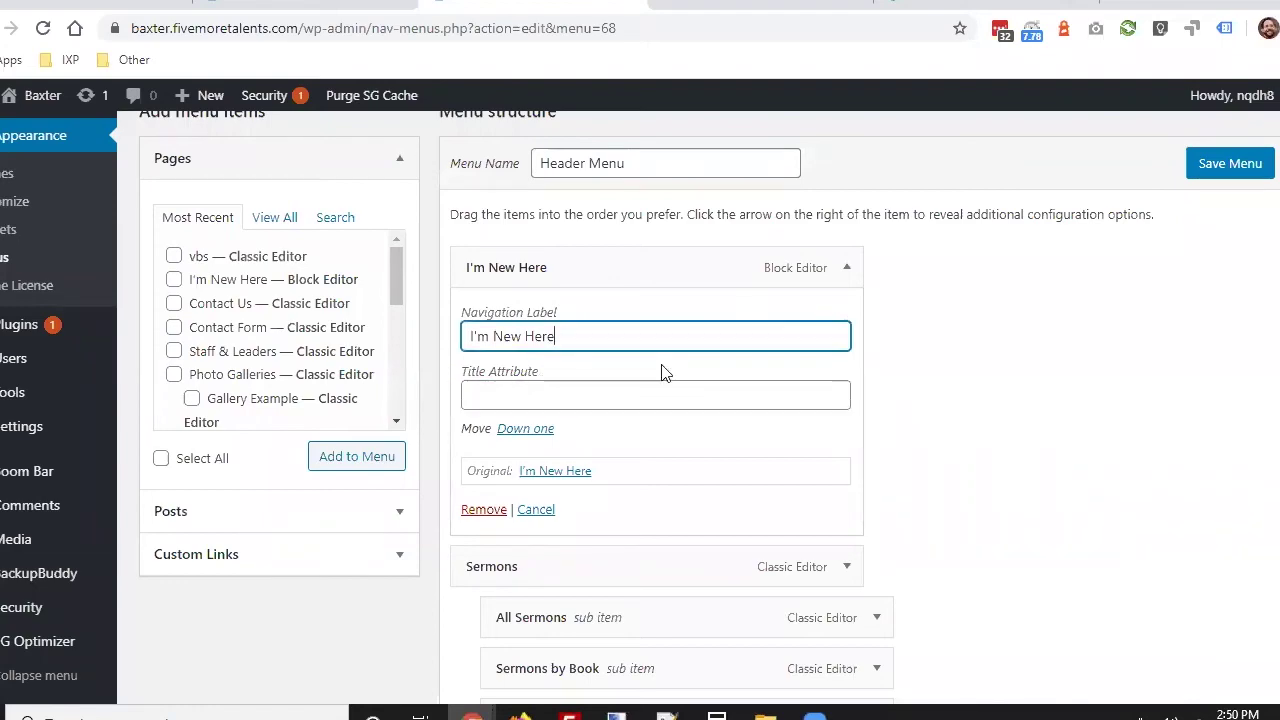
scroll(280, 270, "up", 4)
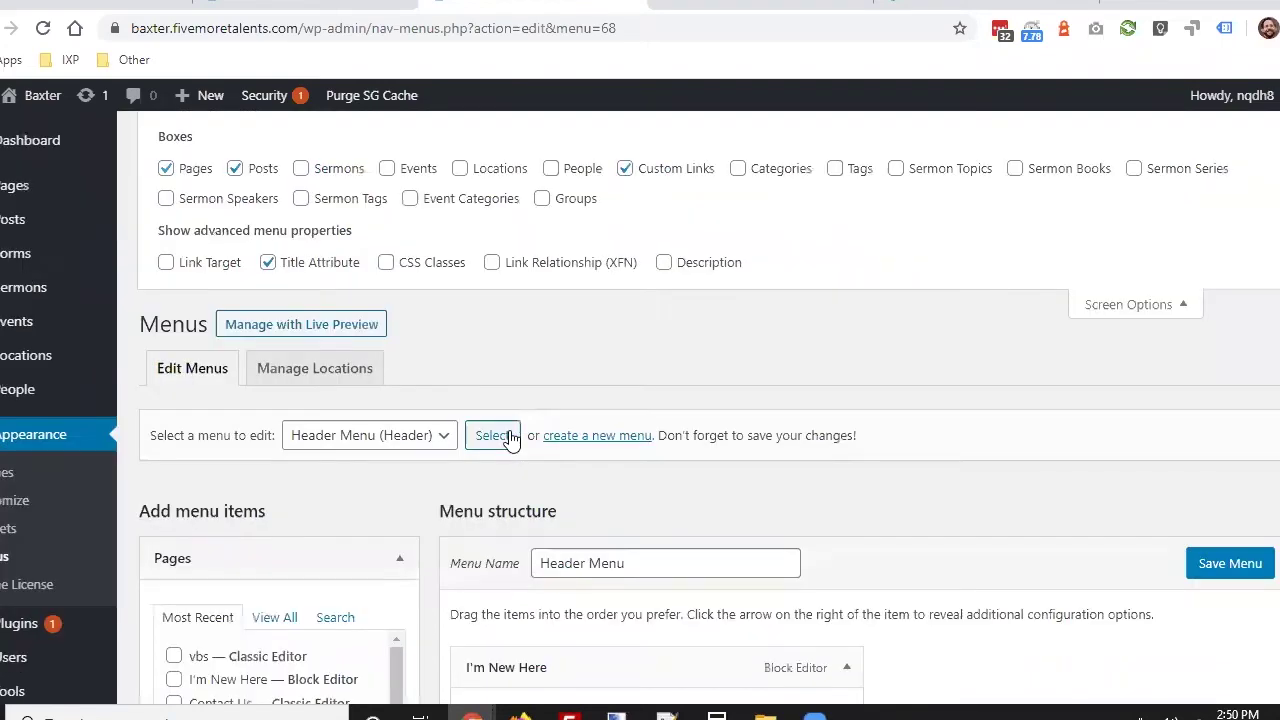
- Set the I'm New Here item's Navigation Label to "New Here?" and save the Header Menu
scroll(587, 487, "down", 3)
left_click(572, 434)
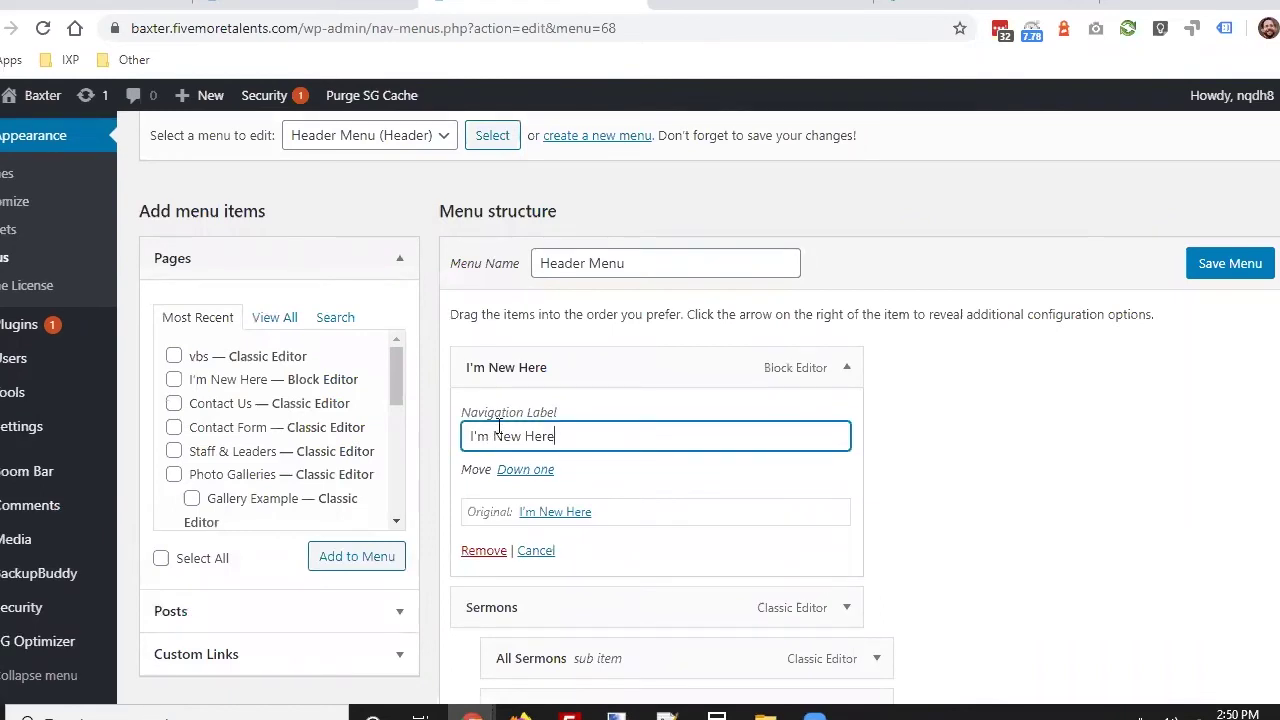
left_click_drag(497, 441, 469, 437)
key("BackSpace")
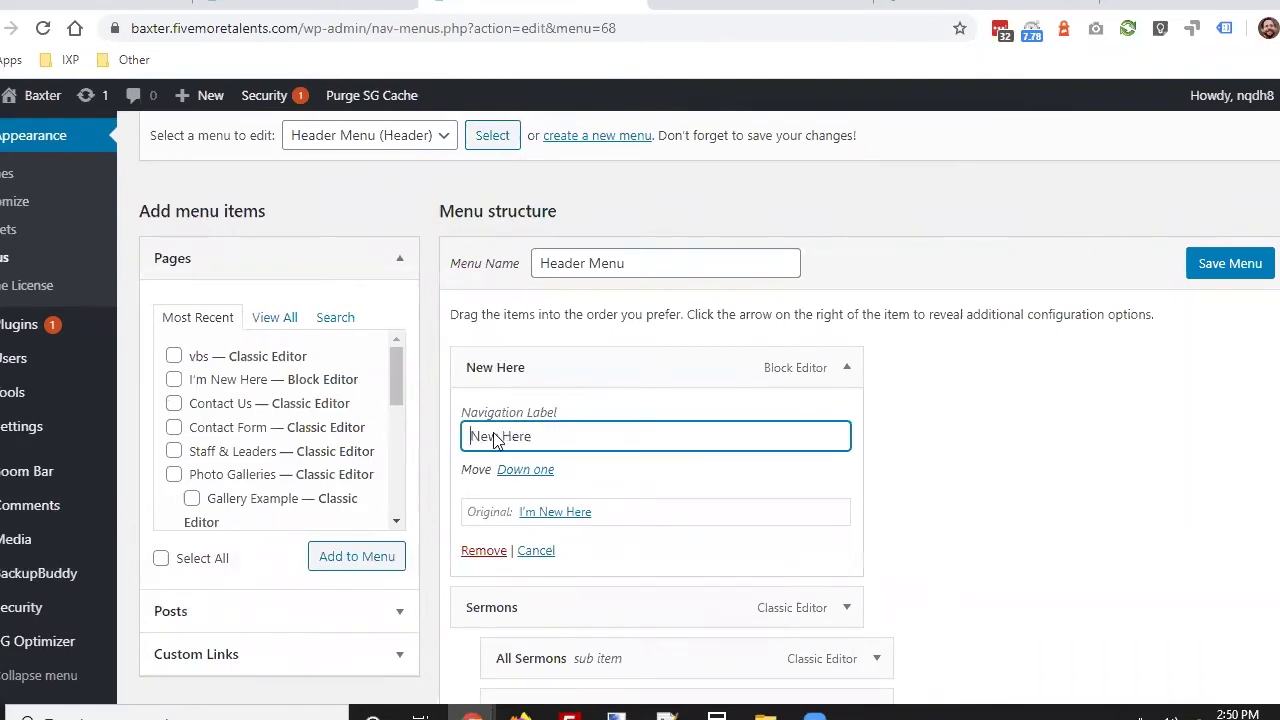
key("End")
type("?")
left_click(1215, 268)
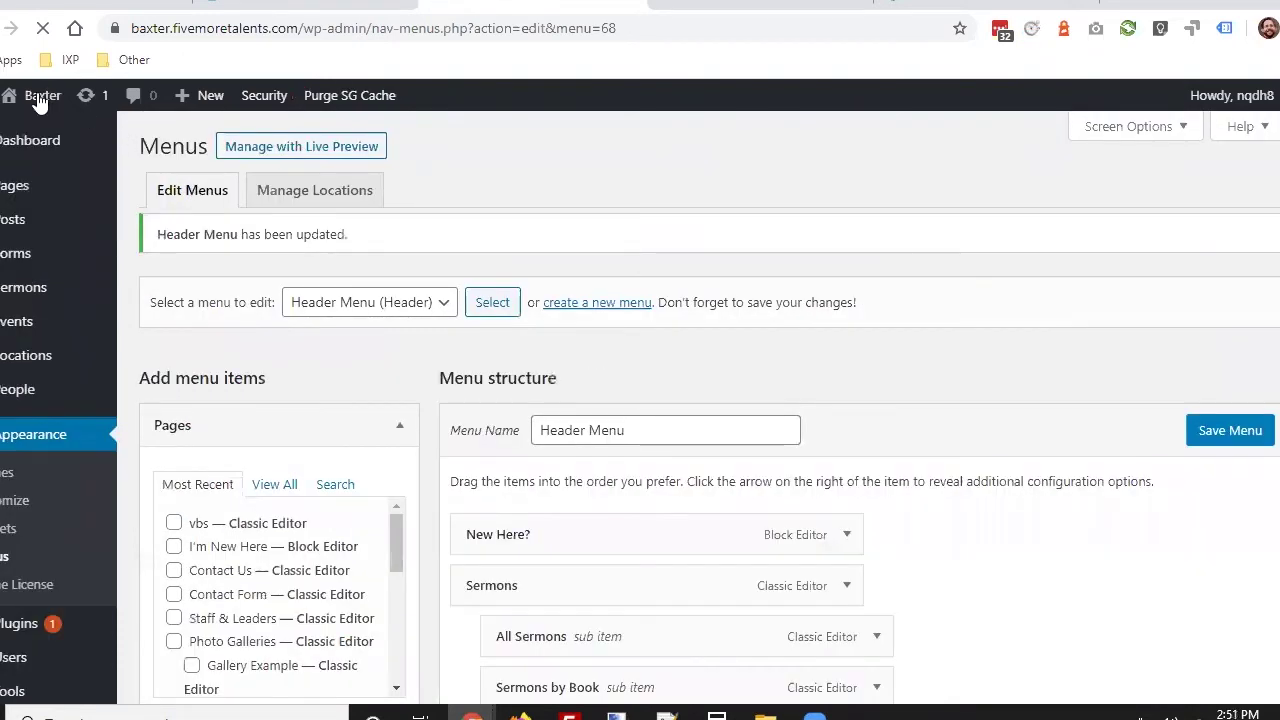
- Visit the live site and follow the New Here? link to compare the menu label with the page title
mouse_move(44, 95)
left_click(35, 138)
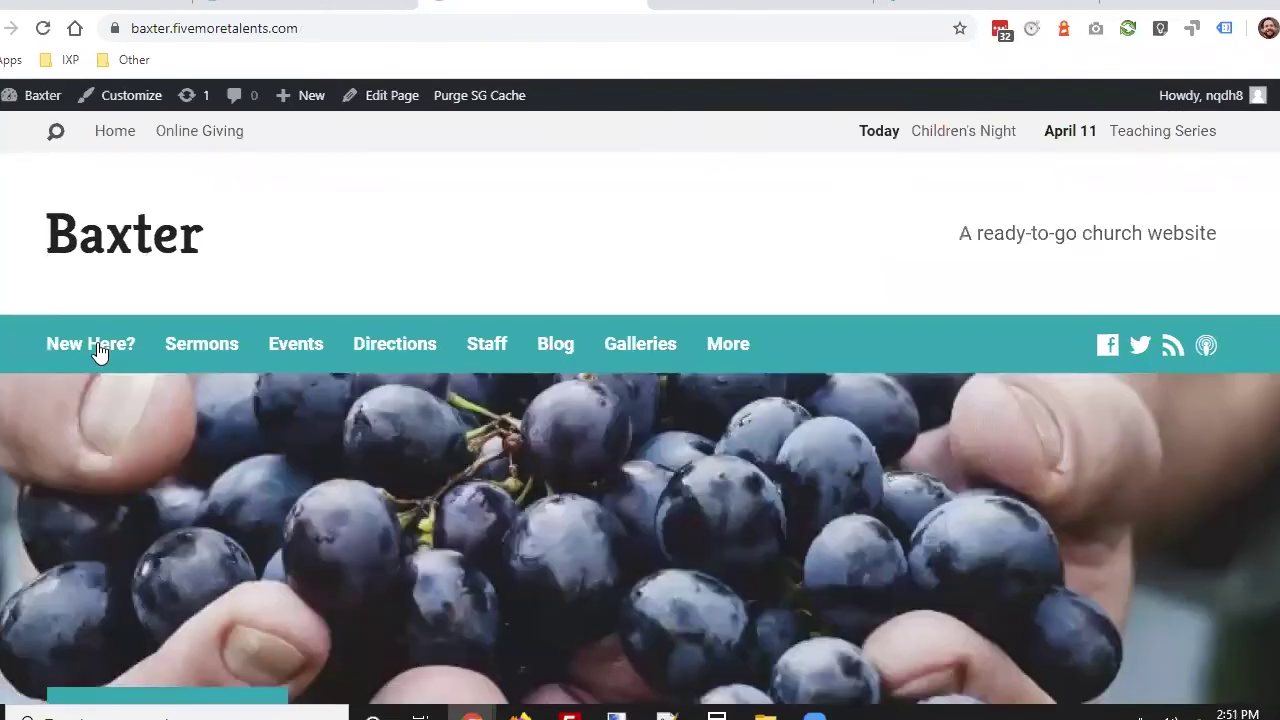
left_click(93, 346)
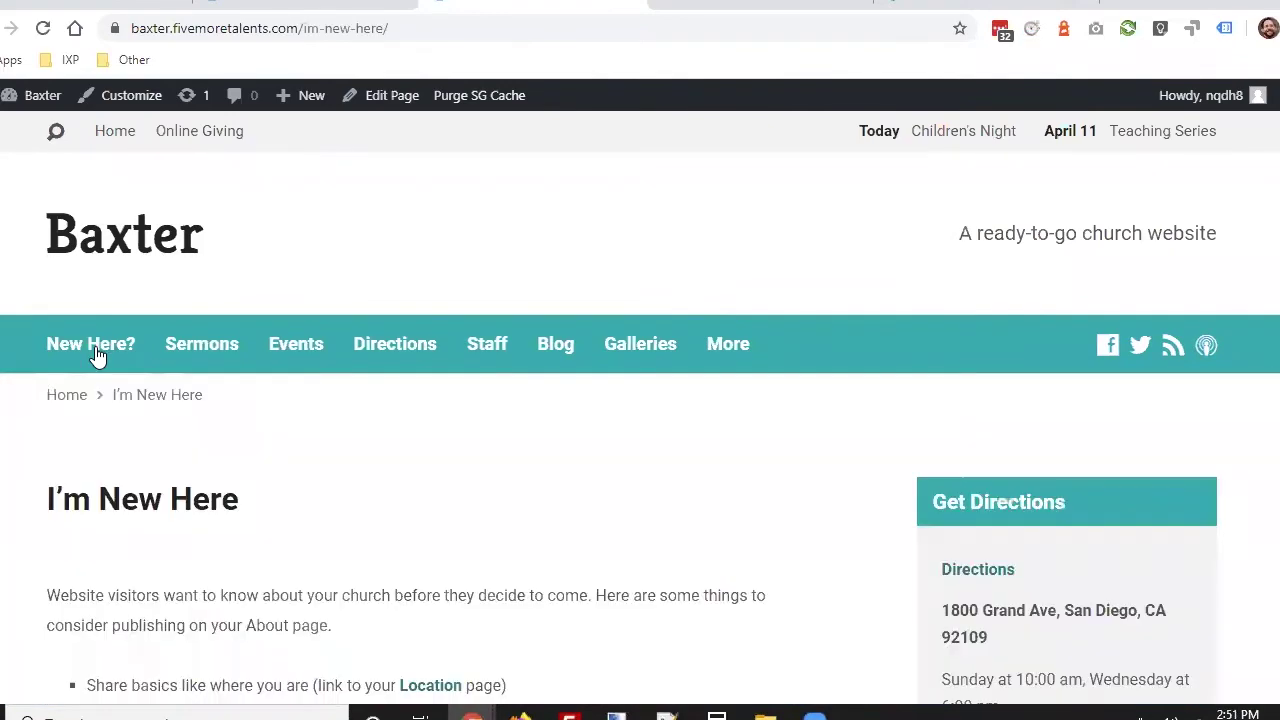
scroll(100, 378, "down", 1)
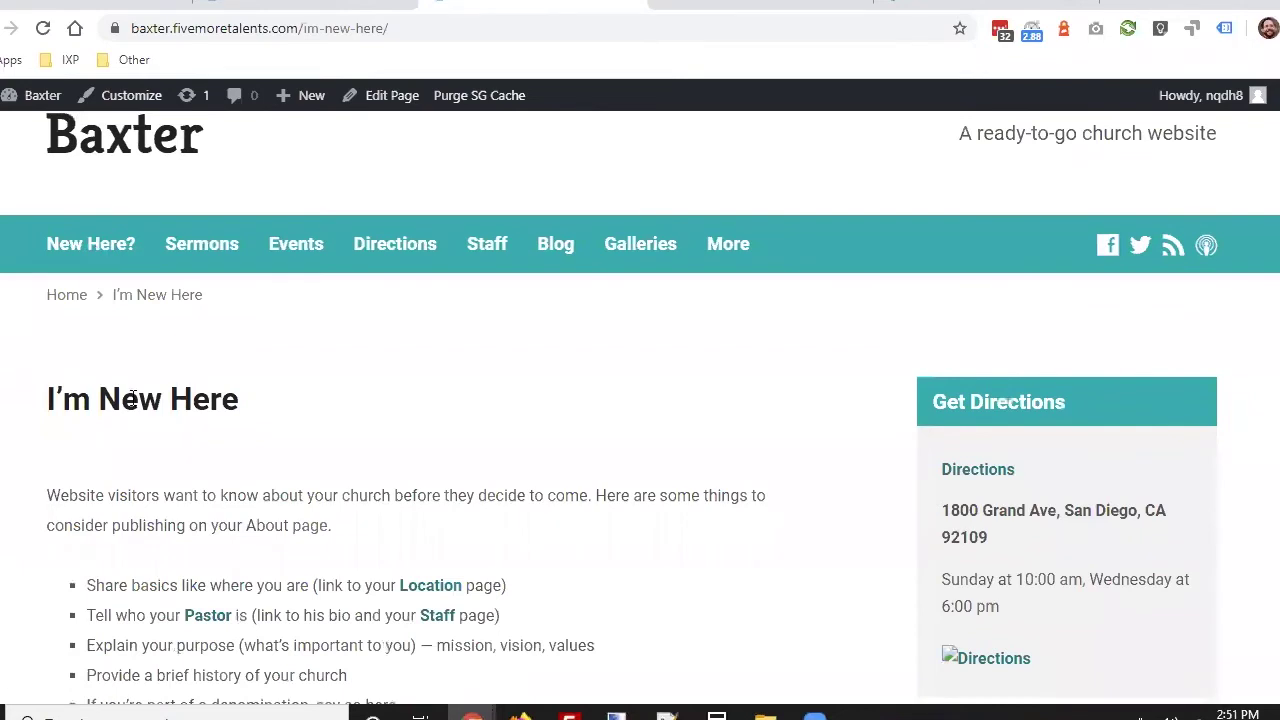
left_click_drag(48, 400, 63, 400)
left_click_drag(257, 406, 257, 406)
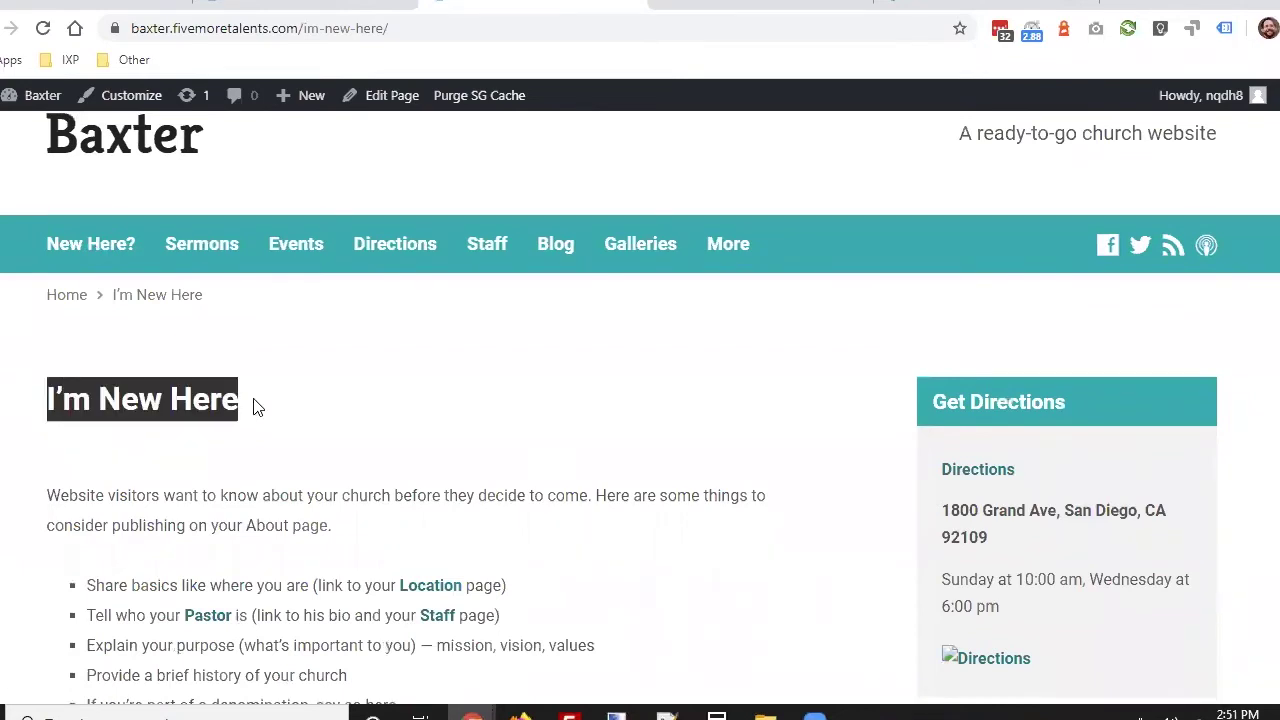
left_click(658, 508)
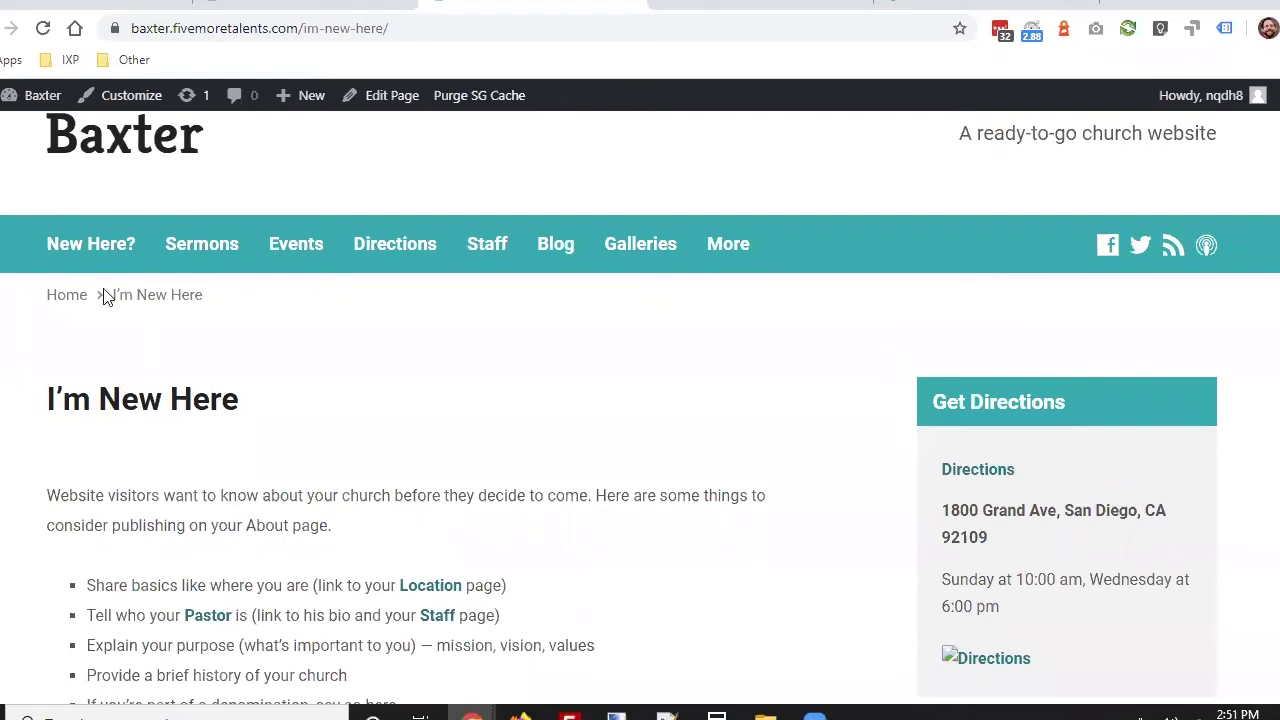
- Return to the live homepage, and reopen the Menus page to look over the Header Menu items
scroll(108, 300, "up", 1)
left_click(108, 245)
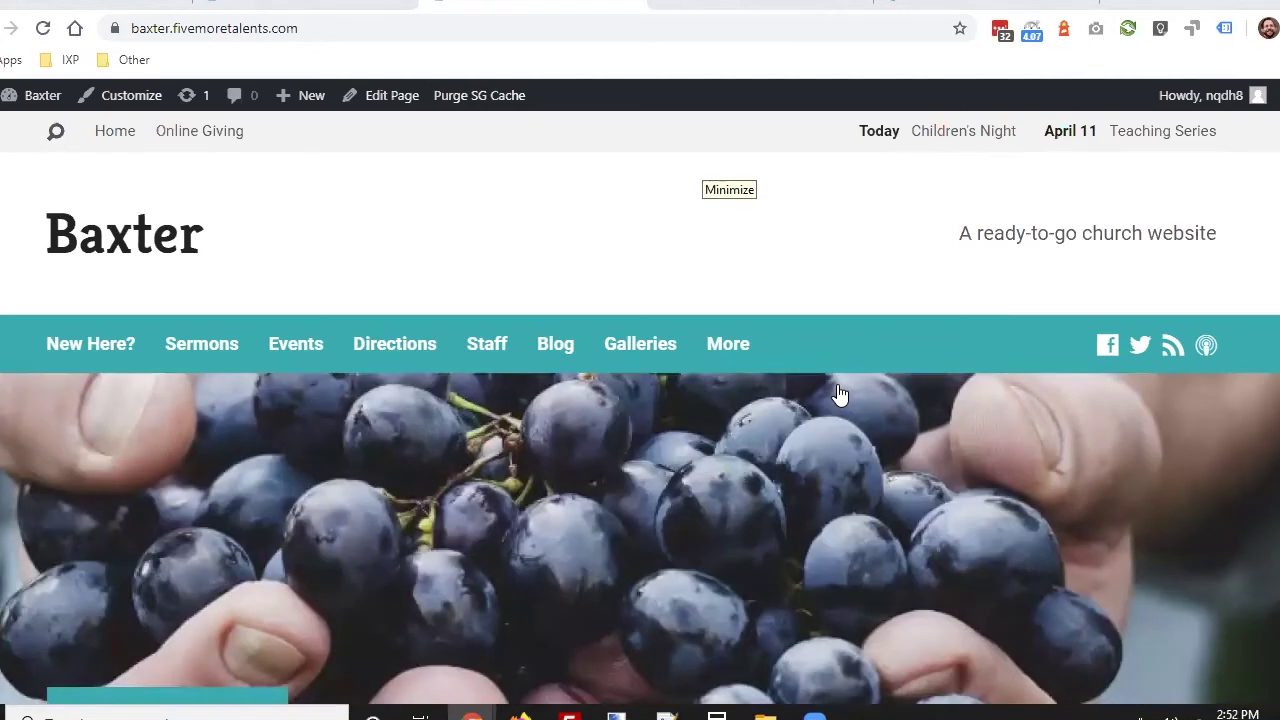
mouse_move(50, 115)
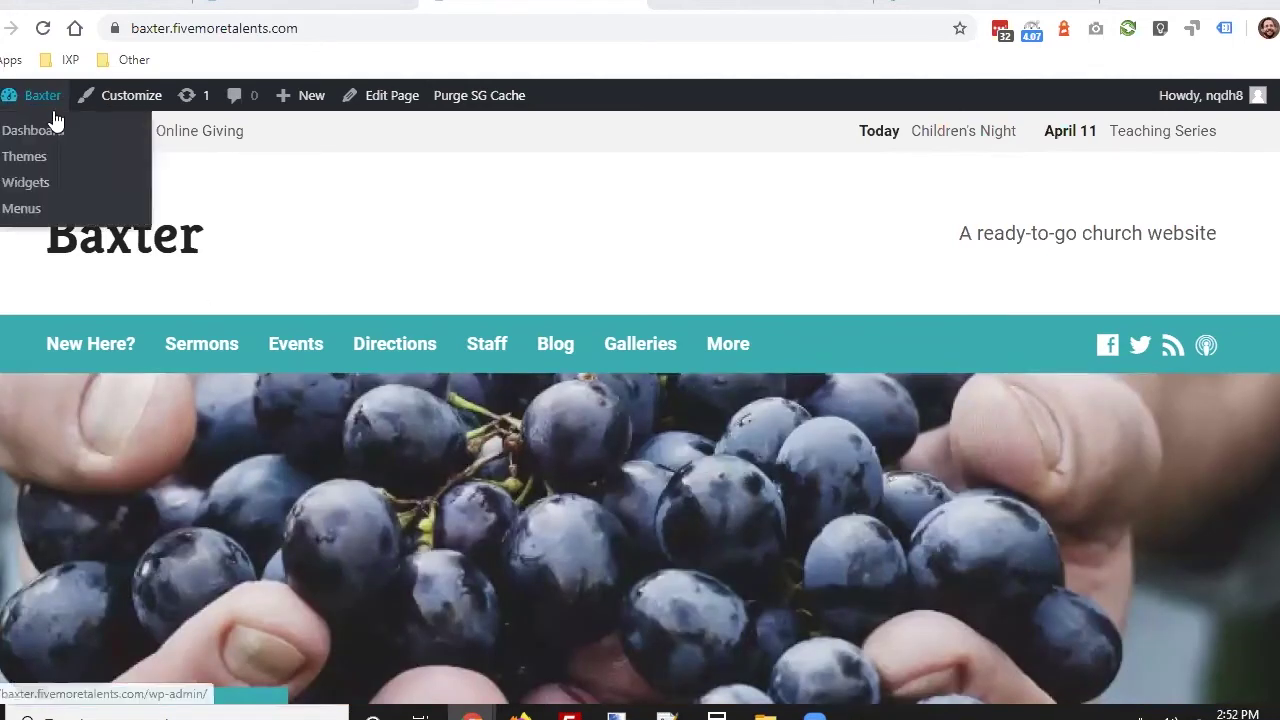
left_click(40, 214)
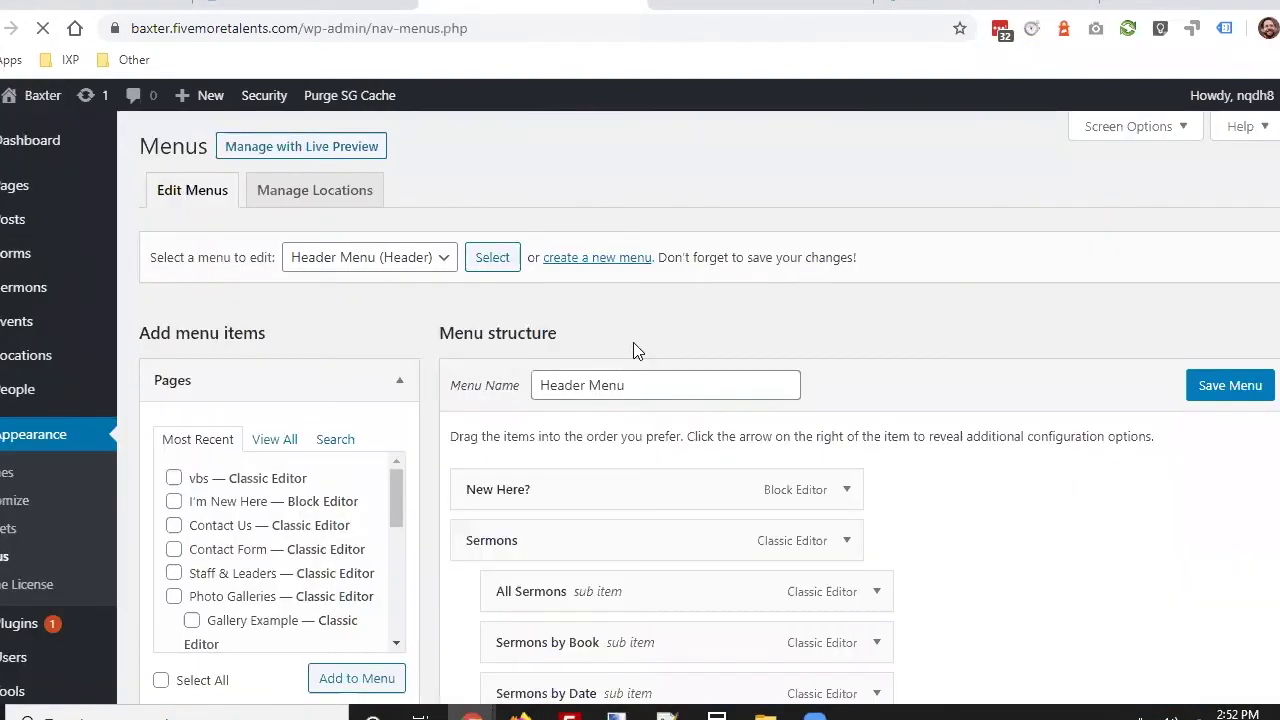
scroll(633, 345, "down", 3)
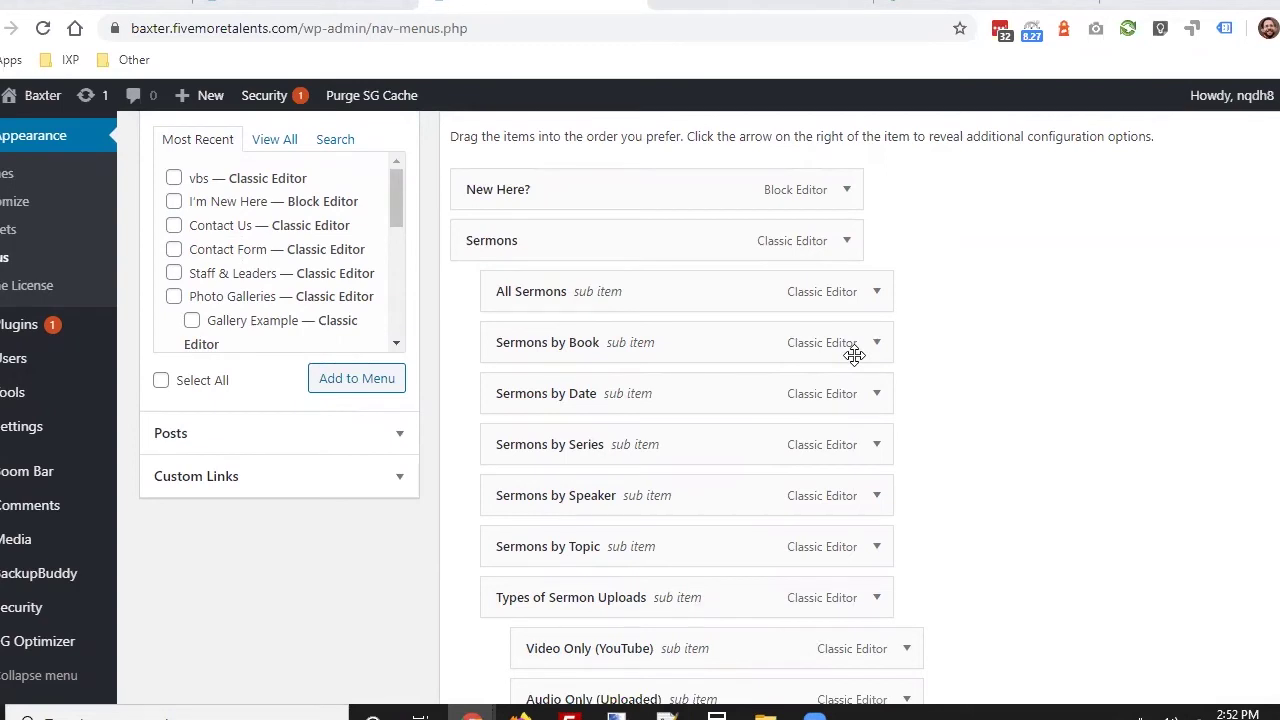
scroll(971, 193, "up", 3)
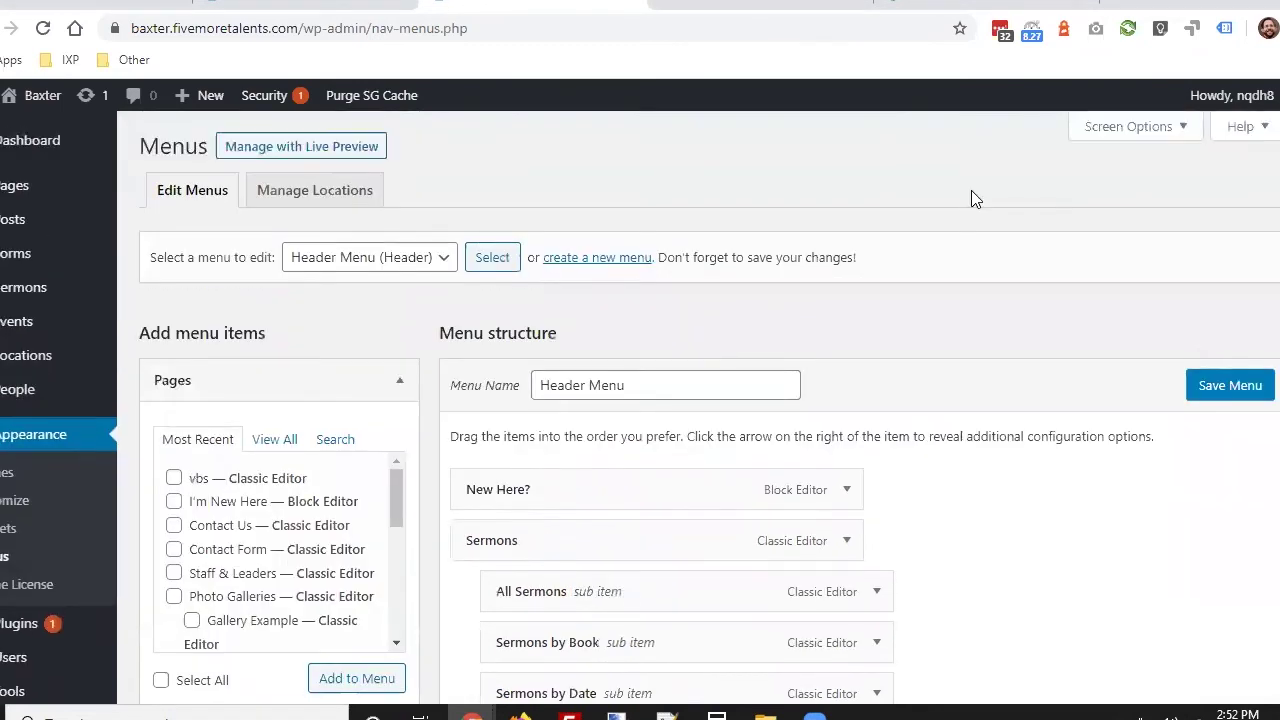
- Review which menus can be selected for editing, and examine the header navigation on the live homepage
left_click(442, 259)
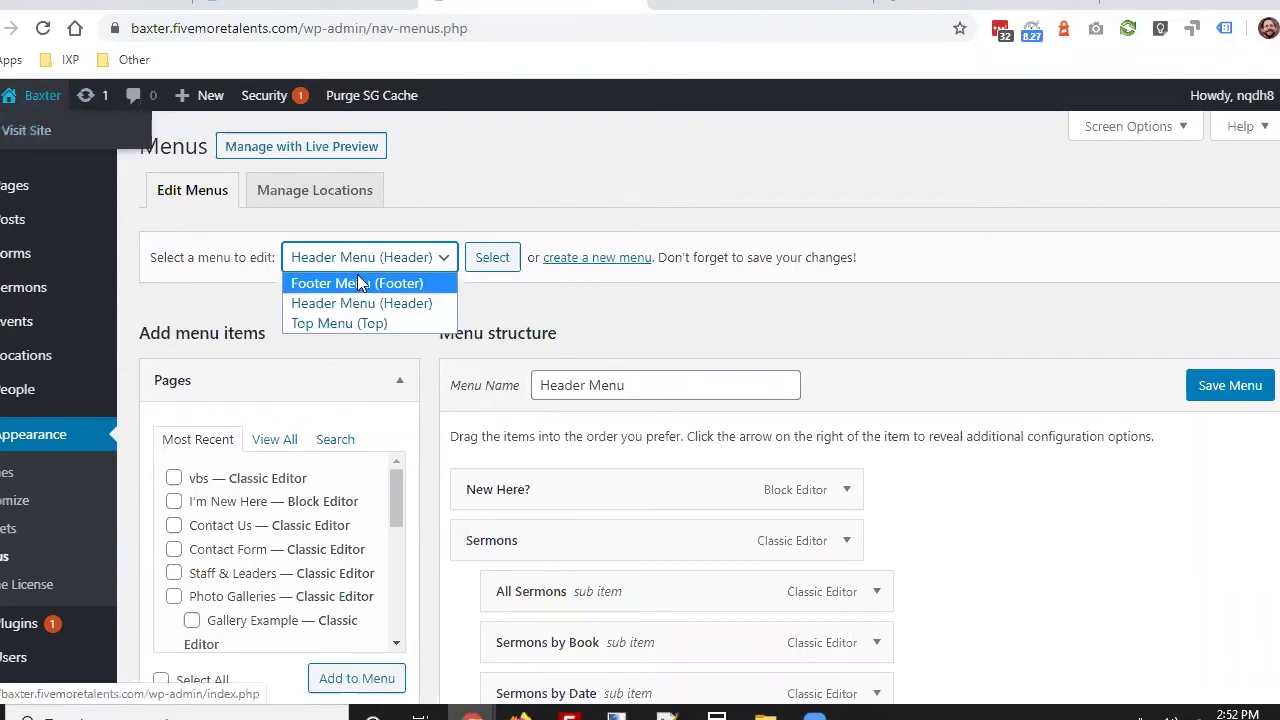
left_click(20, 136)
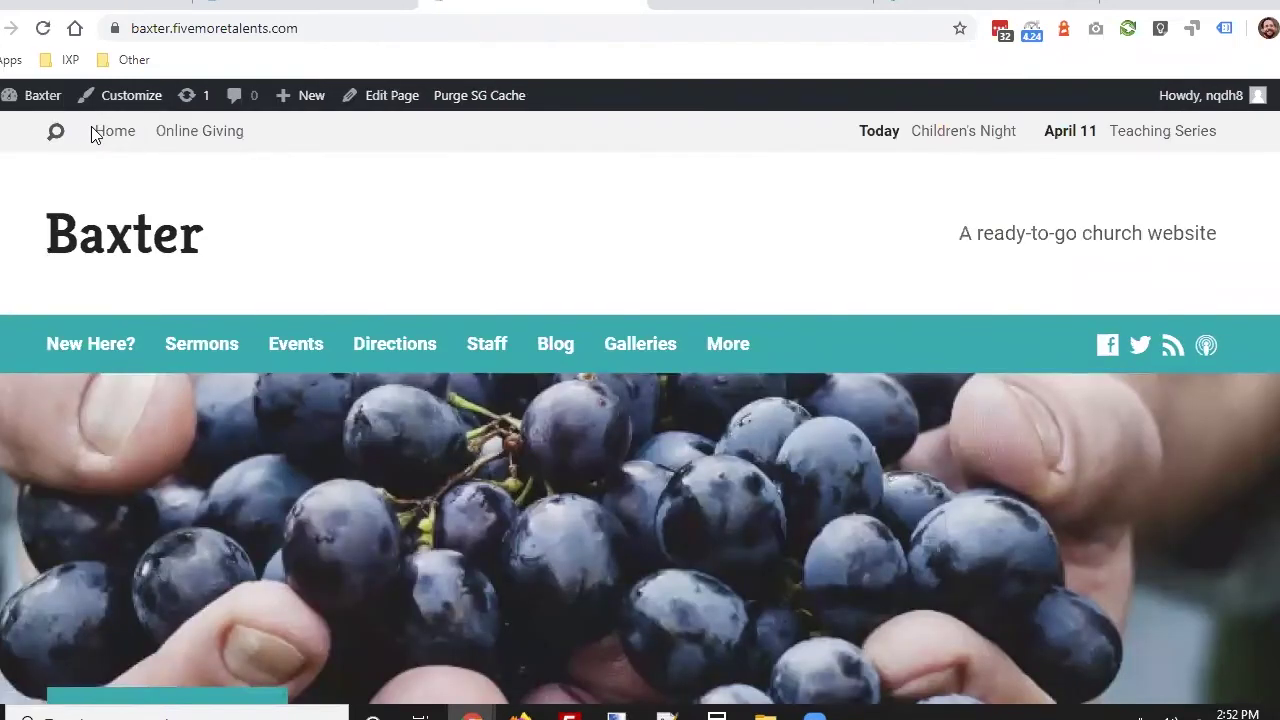
left_click_drag(825, 338, 60, 340)
left_click(43, 332)
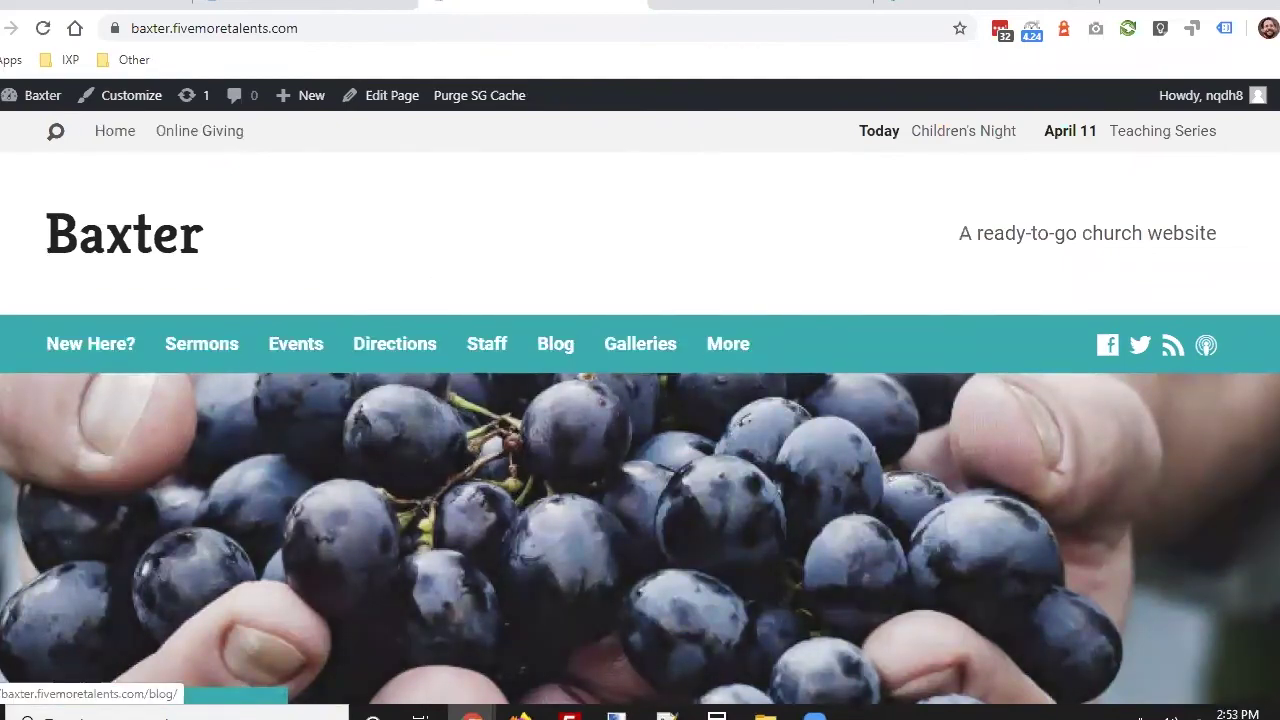
- Examine the footer menu links from Home to Blog at the end of the live homepage
scroll(1207, 697, "down", 15)
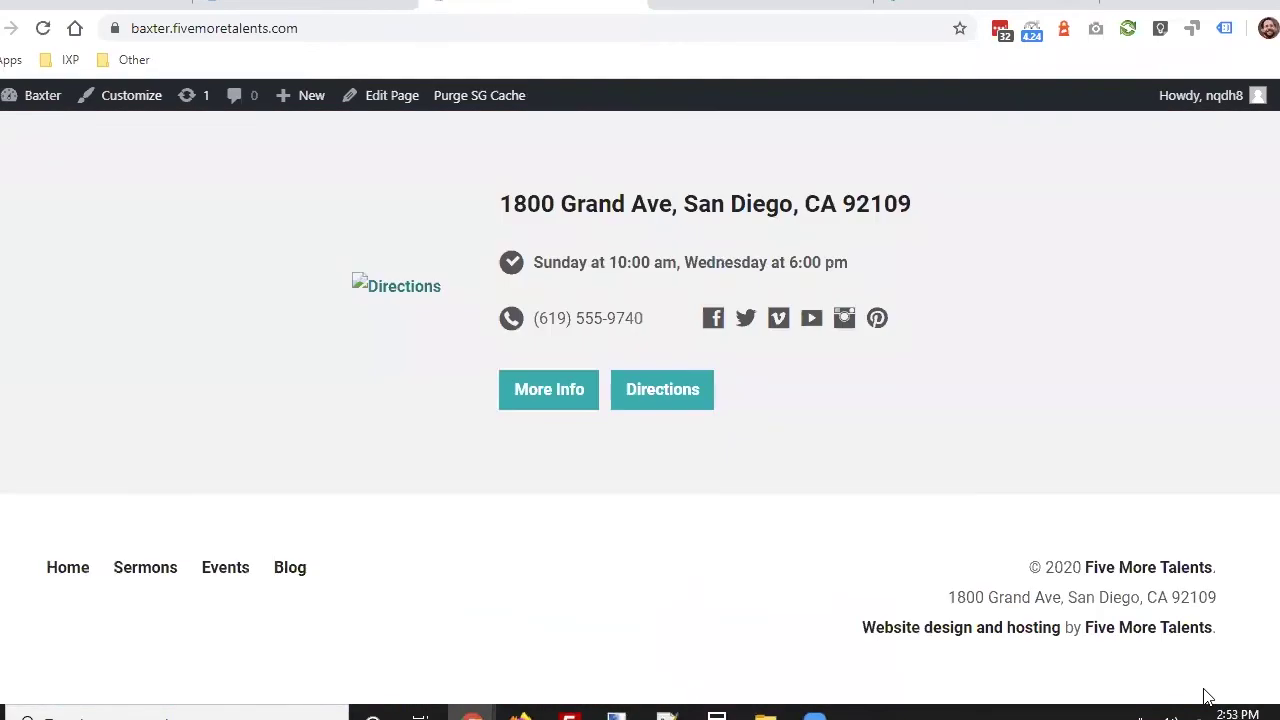
left_click_drag(318, 567, 17, 560)
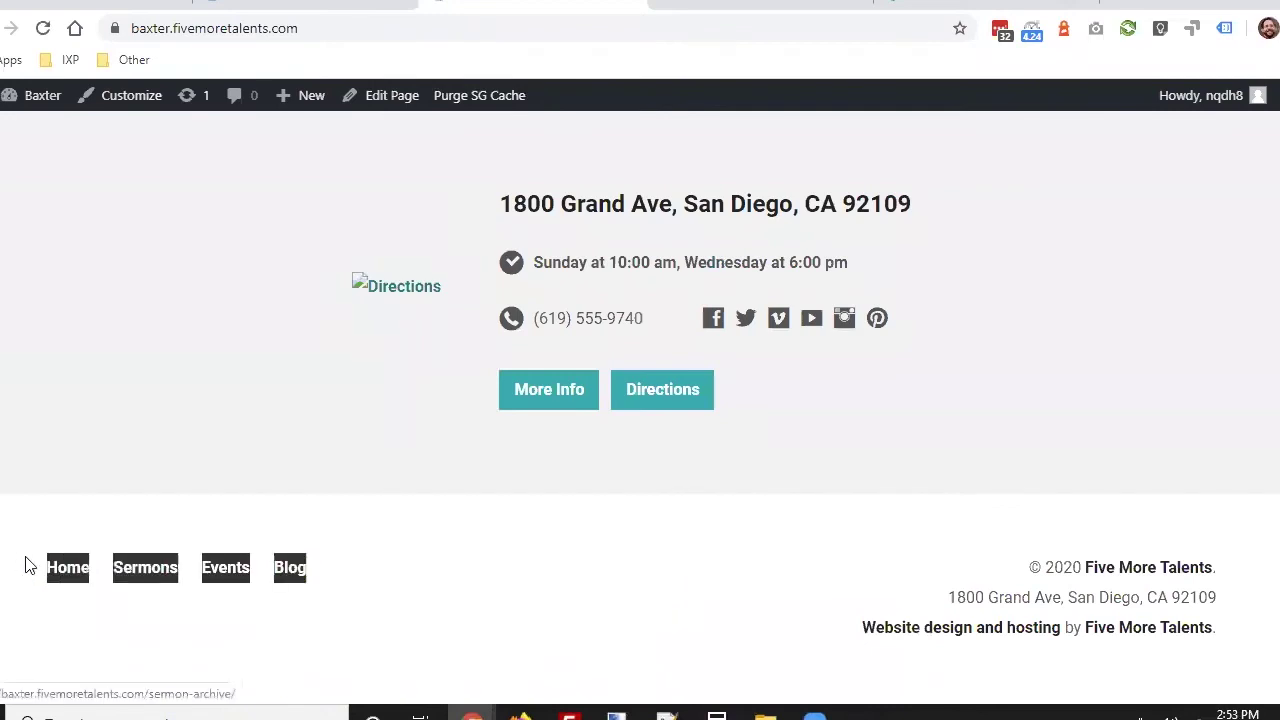
left_click(30, 567)
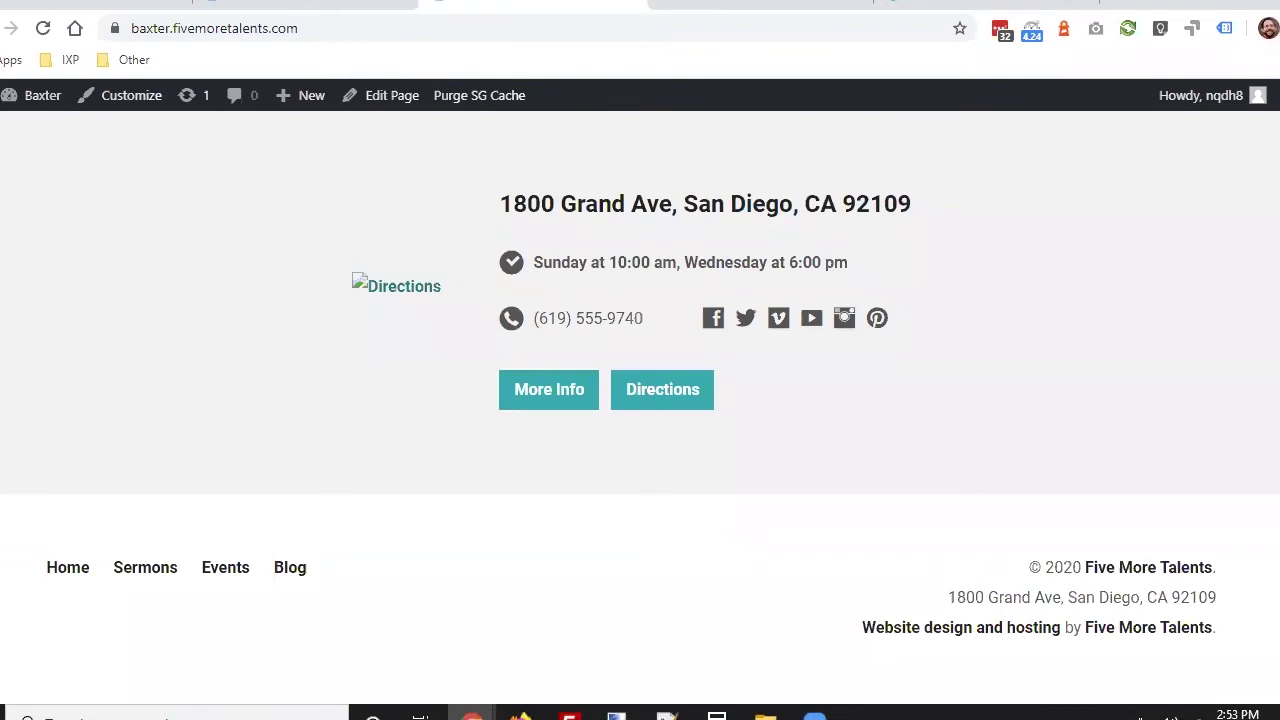
scroll(220, 410, "up", 20)
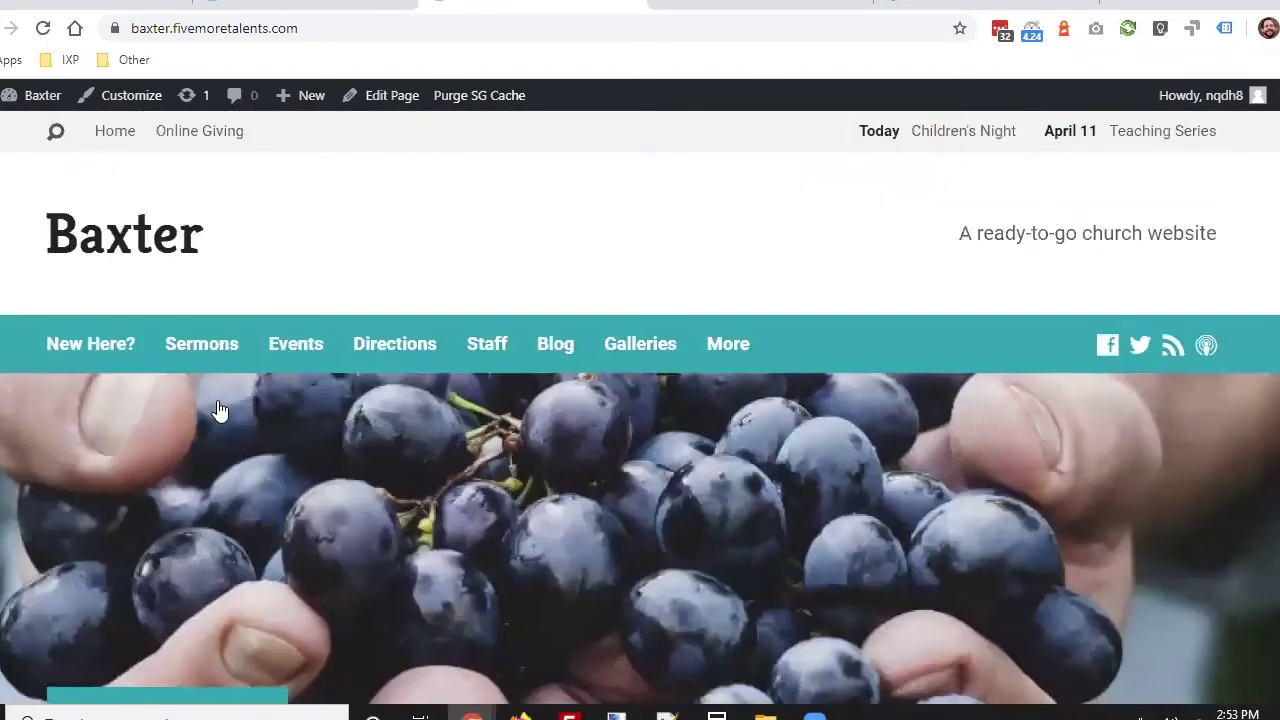
- Review the page behind the New Here? link on the live site, and return to the Menus page
left_click(96, 348)
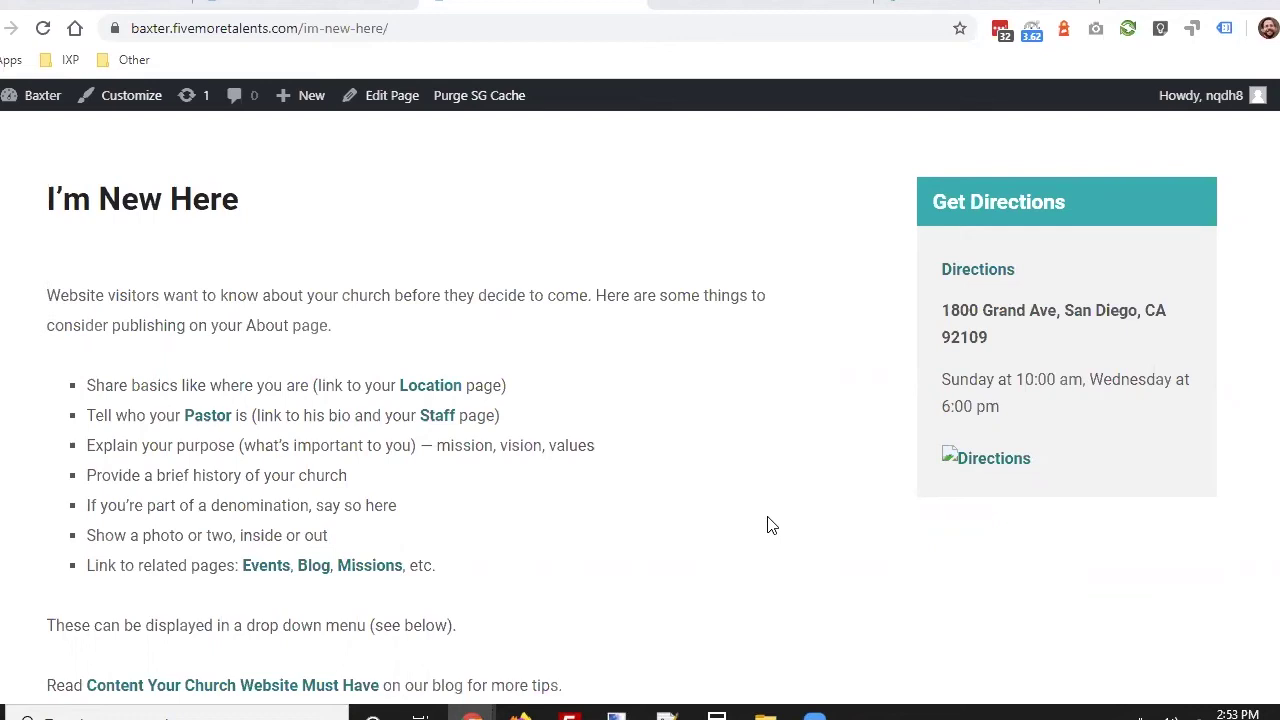
scroll(634, 476, "up", 3)
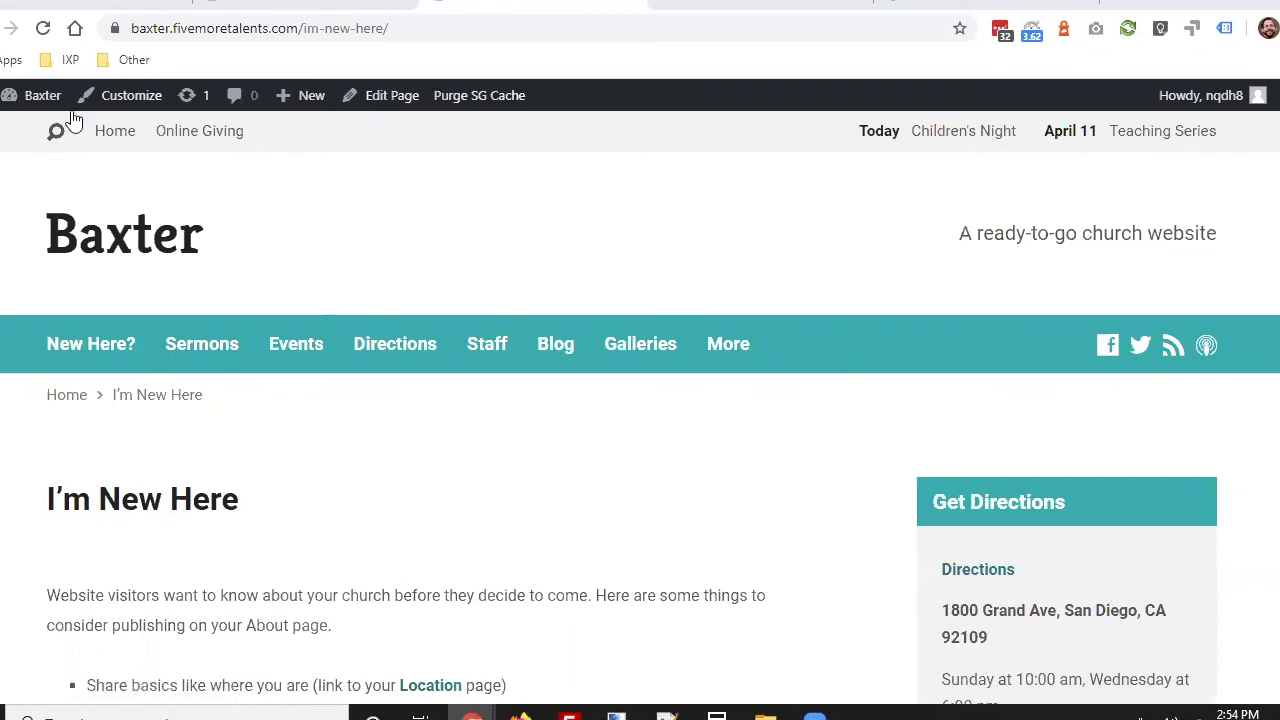
mouse_move(34, 97)
left_click(22, 209)
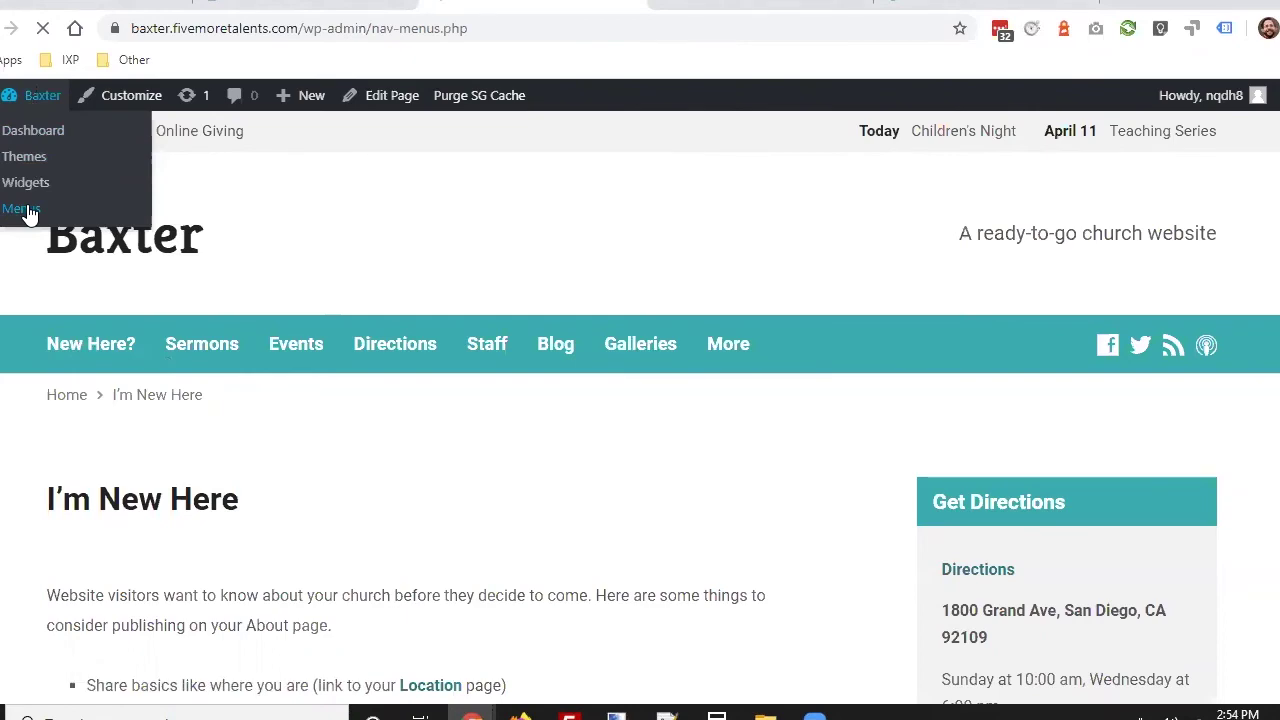
- Expand the New Here? menu item, and review the screen options and the item's Navigation Label and original page
scroll(875, 409, "down", 3)
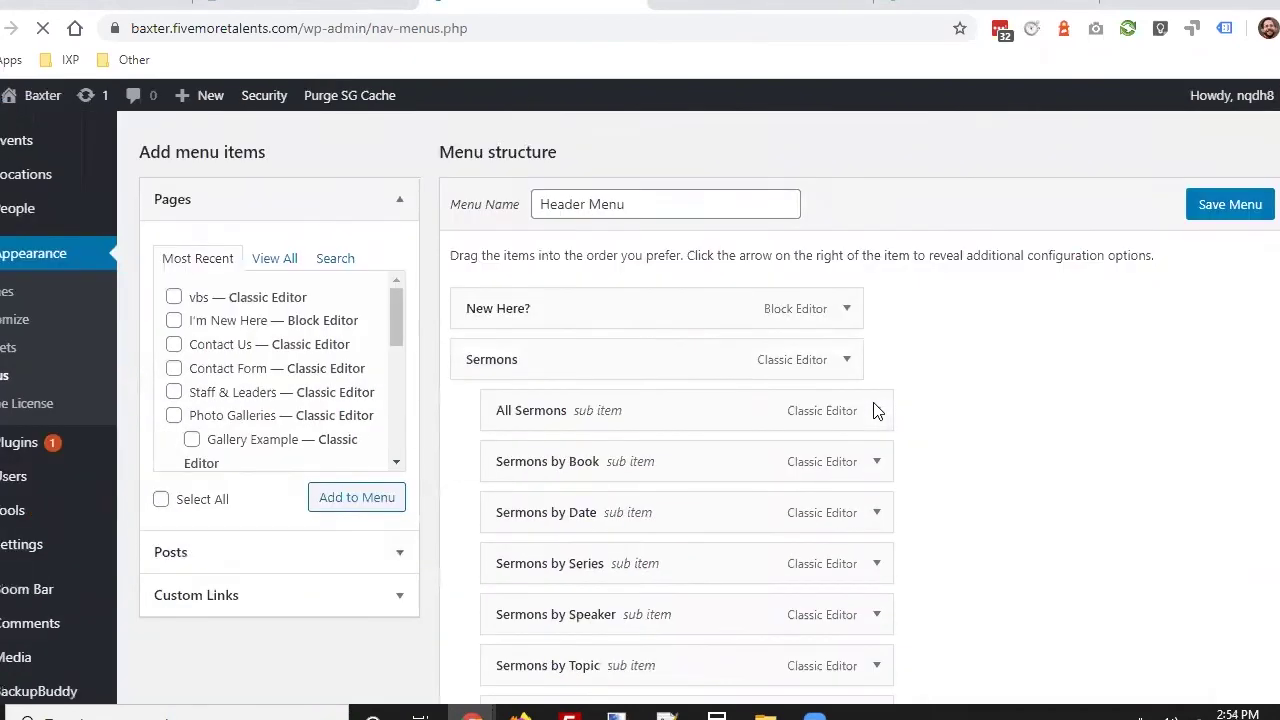
left_click(846, 291)
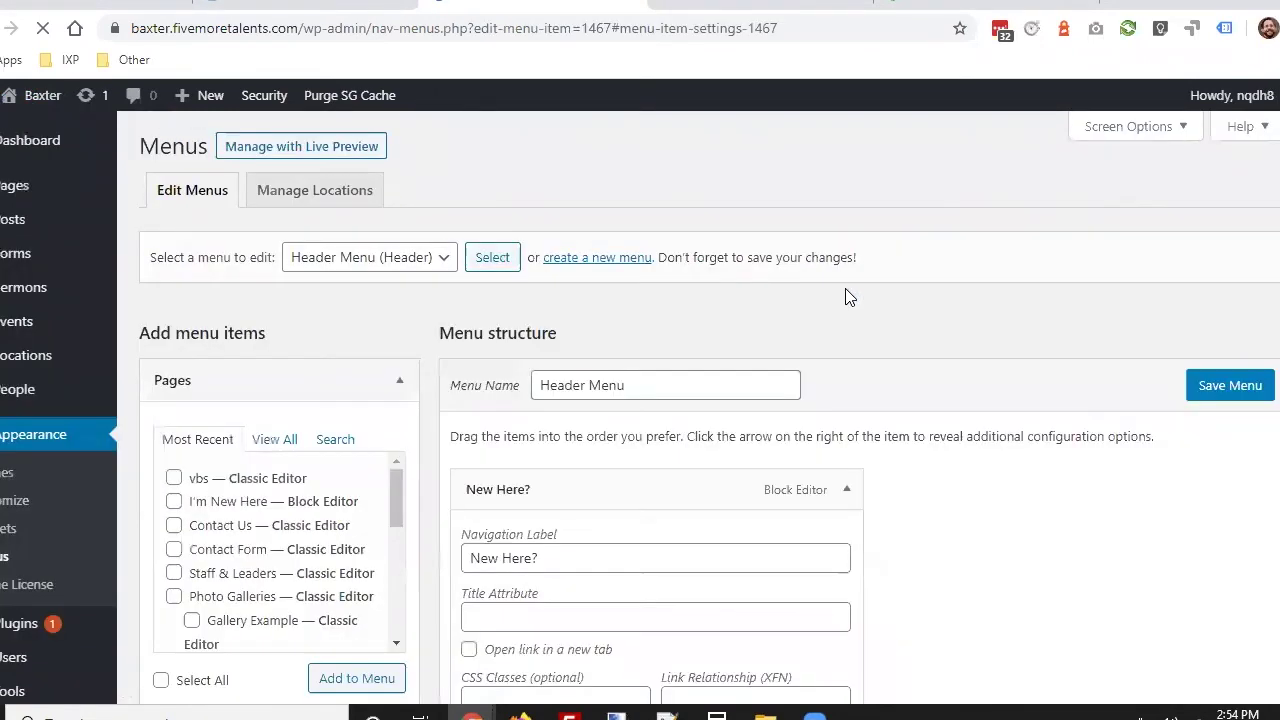
scroll(660, 499, "down", 2)
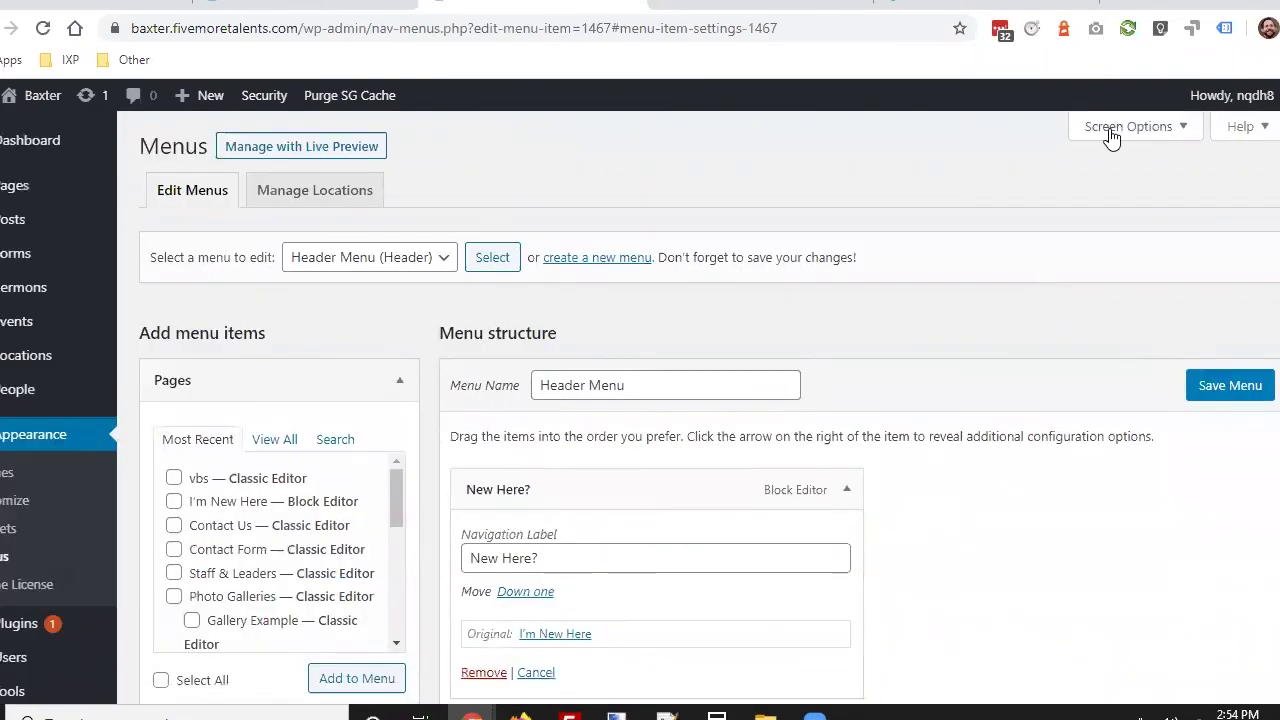
left_click(1112, 136)
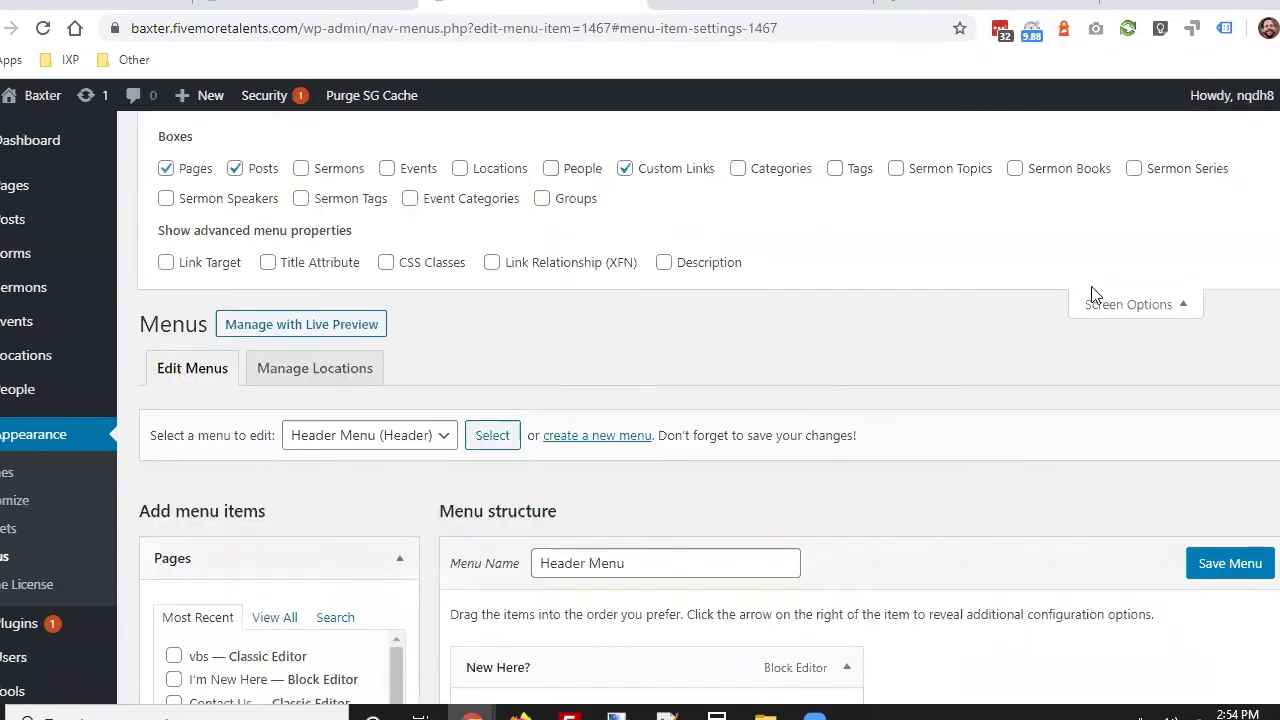
left_click(1114, 300)
scroll(706, 531, "down", 2)
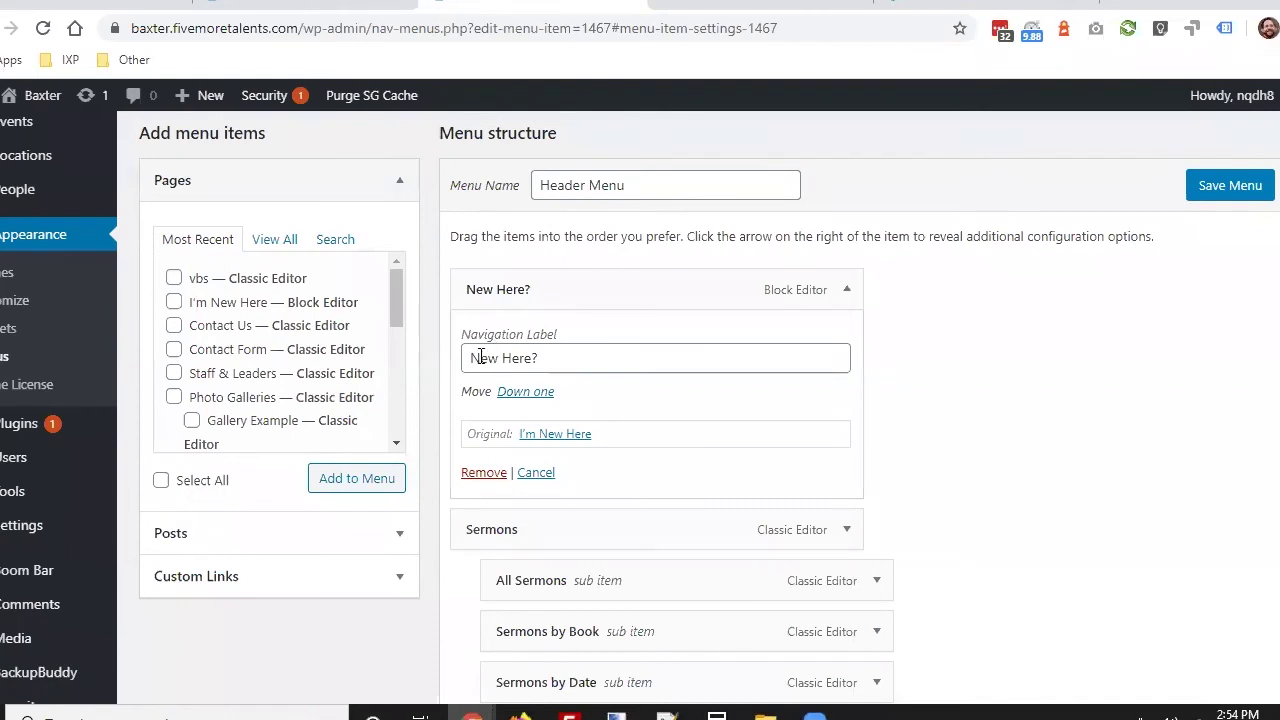
- Change the New Here? item's navigation label to New? and save the header menu
left_click(532, 358)
key("BackSpace")
key("BackSpace")
key("BackSpace")
key("BackSpace")
key("BackSpace")
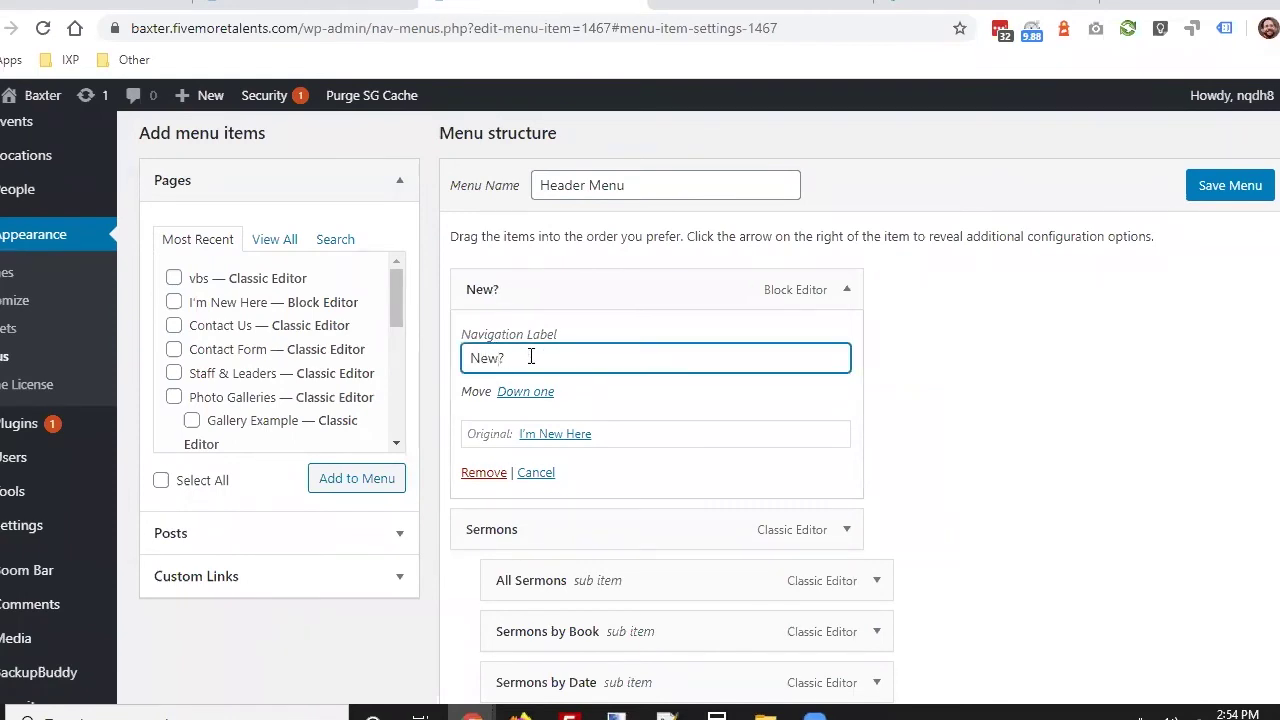
left_click(1195, 188)
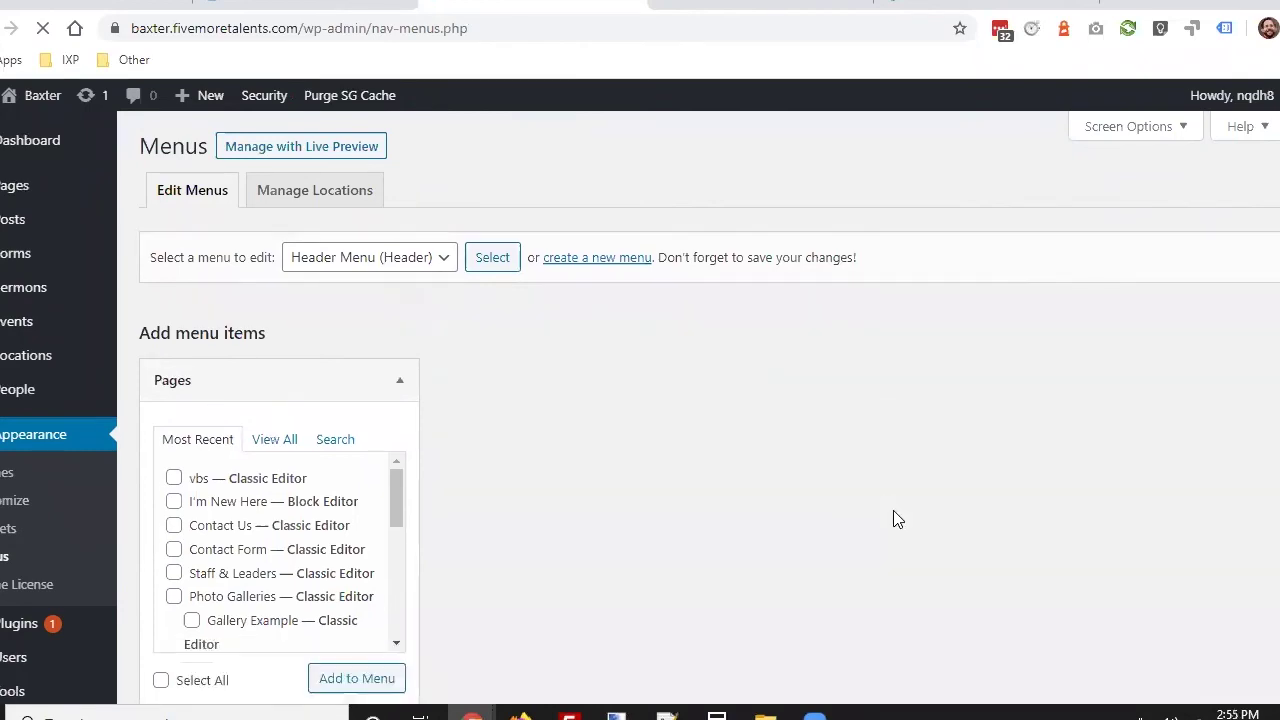
- Add the vbs page to the header menu
scroll(891, 517, "down", 4)
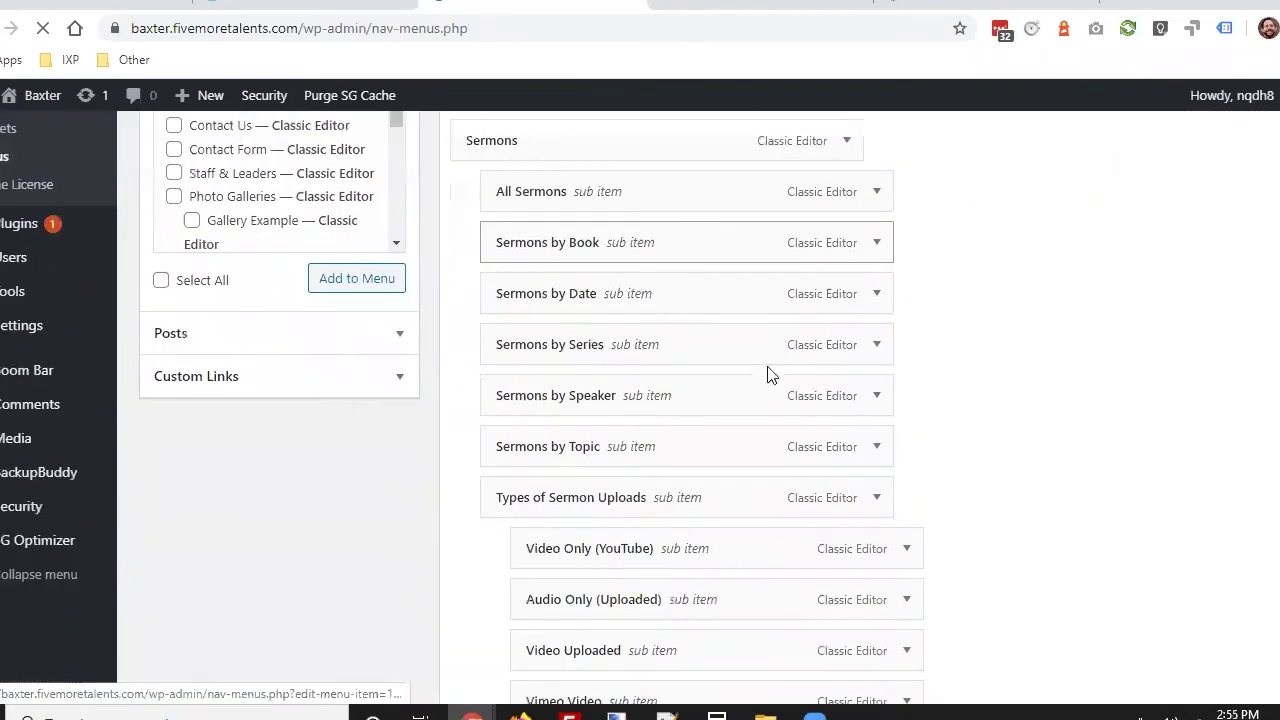
scroll(606, 200, "up", 1)
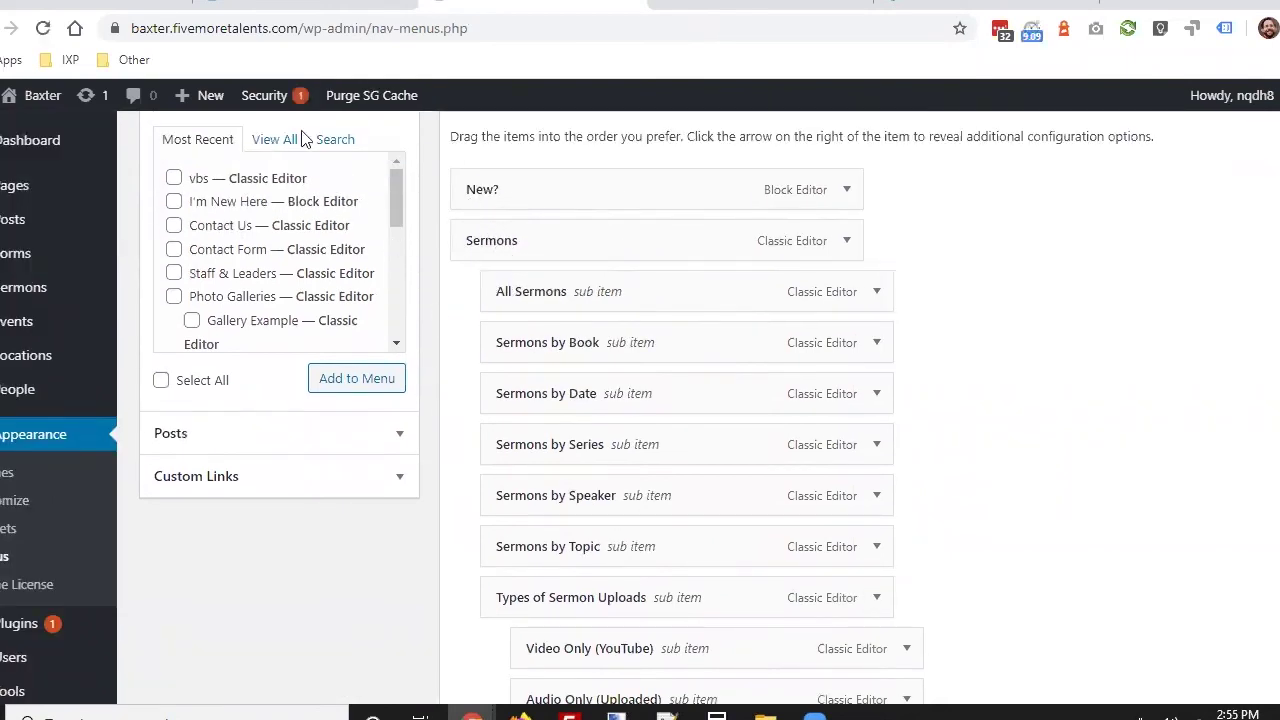
scroll(300, 312, "up", 1)
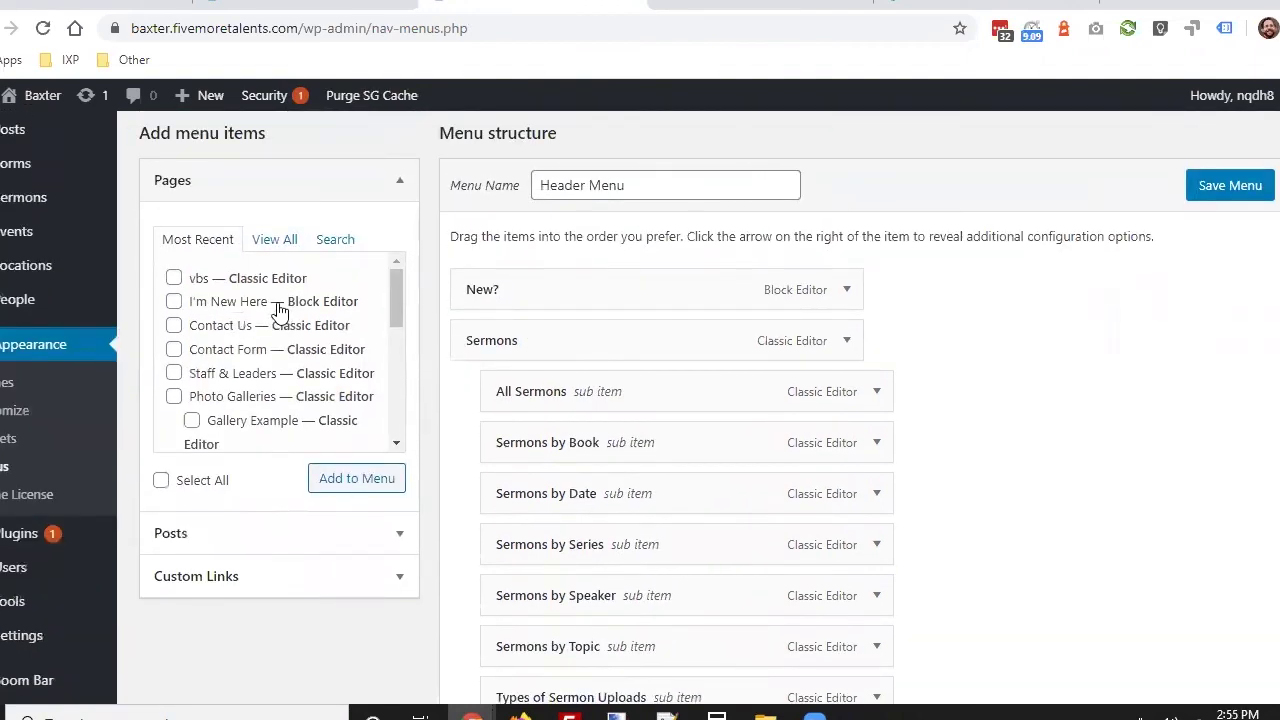
scroll(560, 388, "down", 1)
scroll(420, 355, "up", 1)
left_click(174, 280)
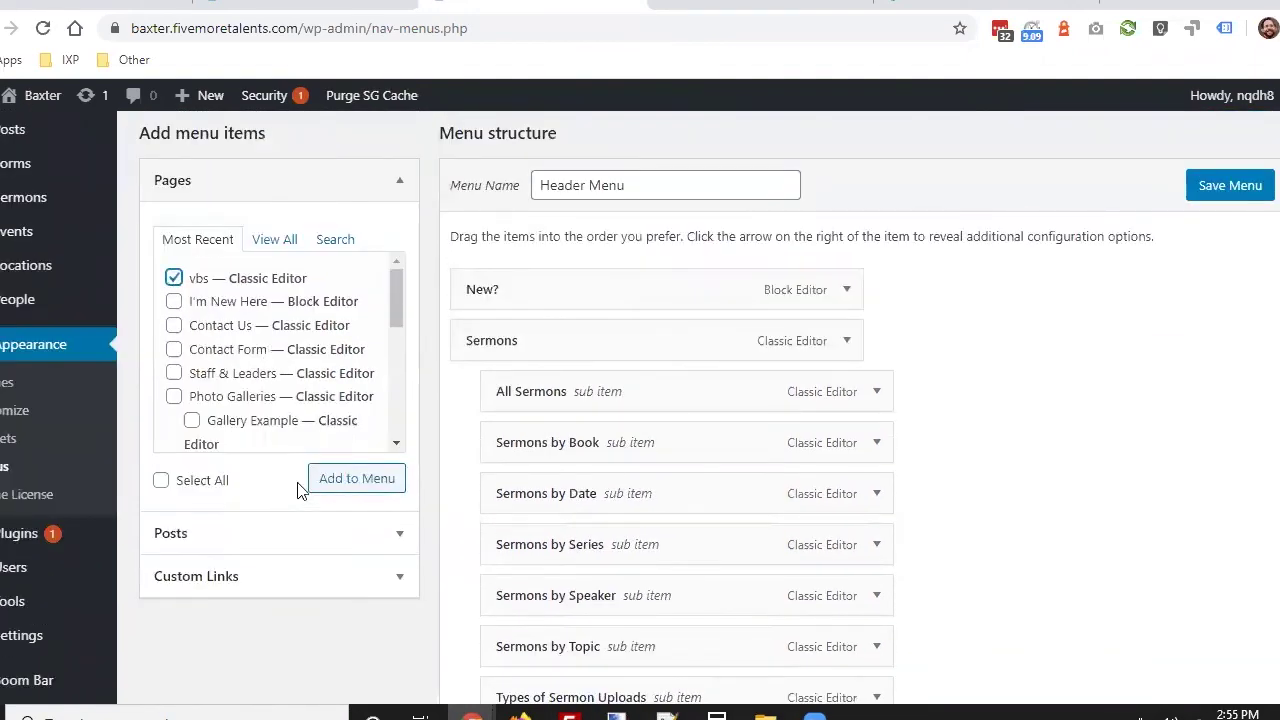
left_click(400, 480)
scroll(500, 455, "down", 20)
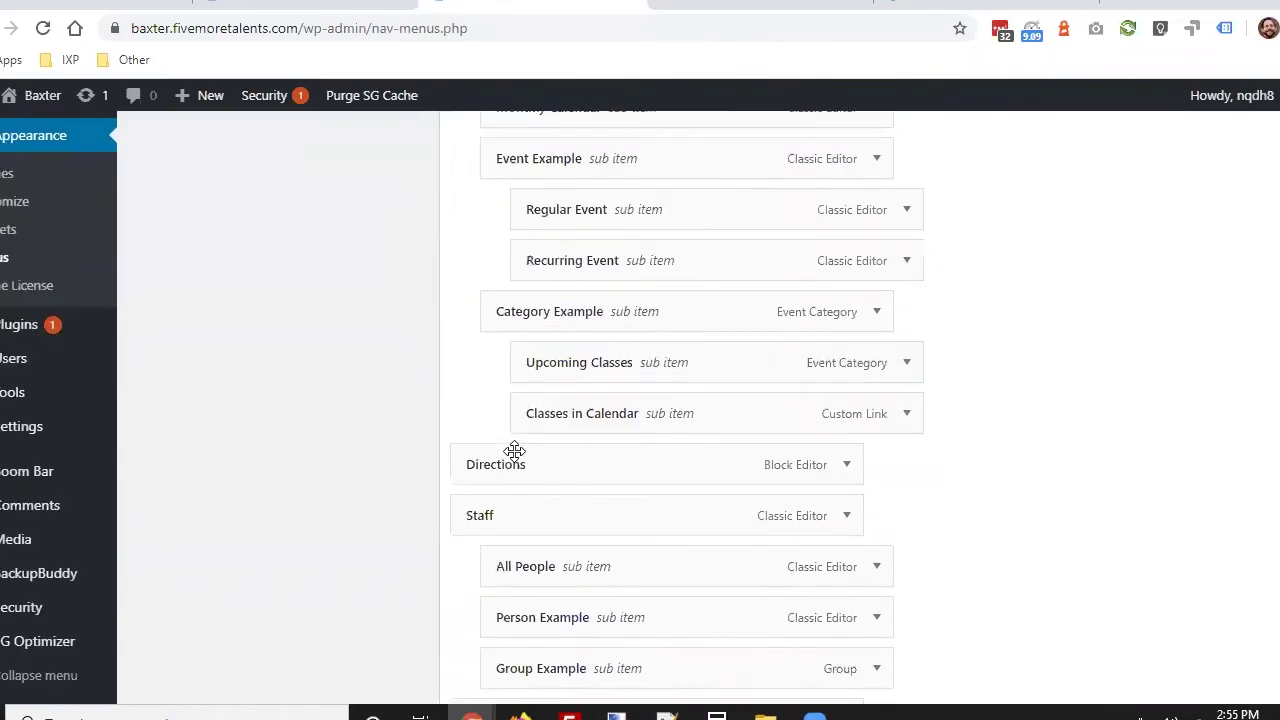
- Nest the vbs item under More as its first sub item, and save the header menu
scroll(518, 458, "down", 6)
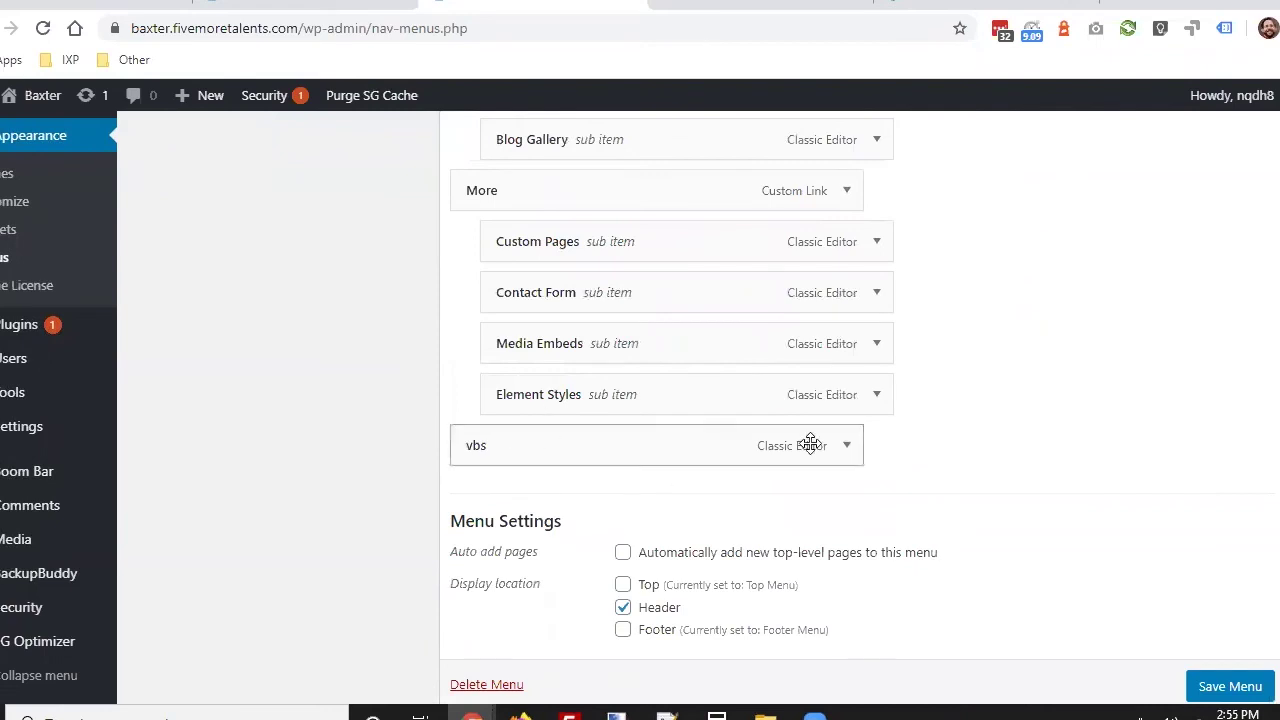
scroll(810, 444, "up", 1)
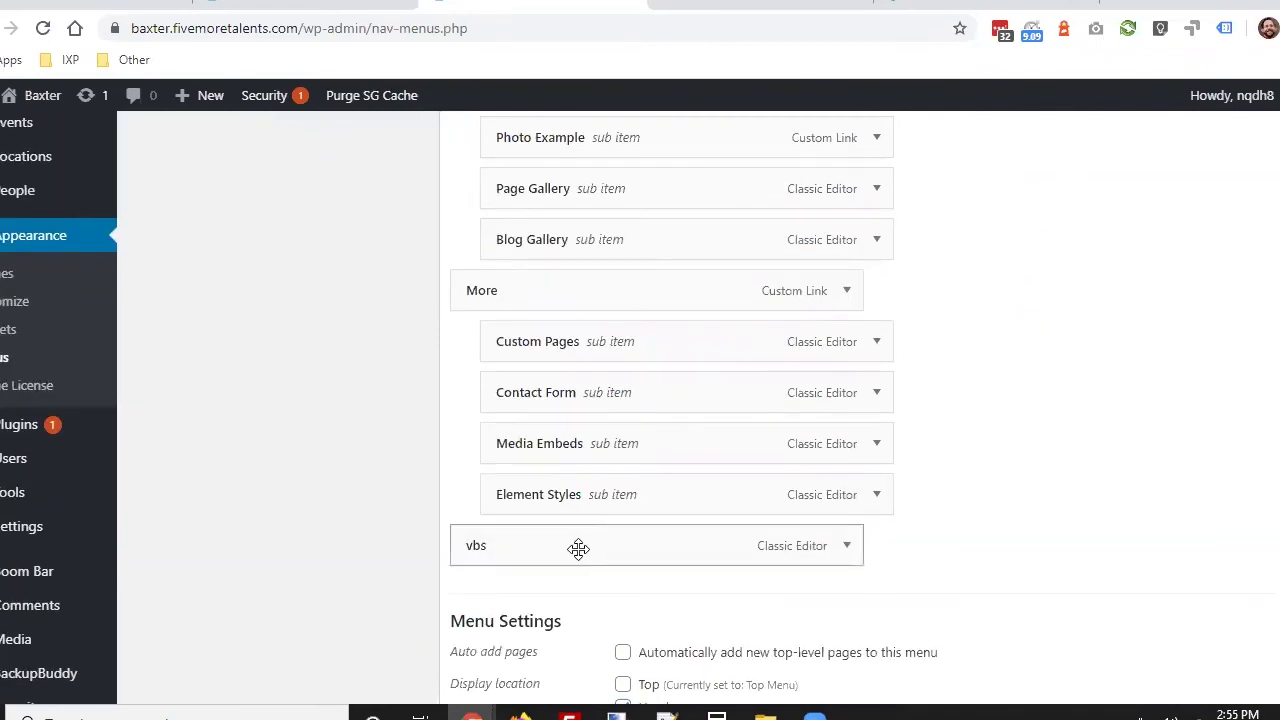
left_click_drag(577, 549, 614, 337)
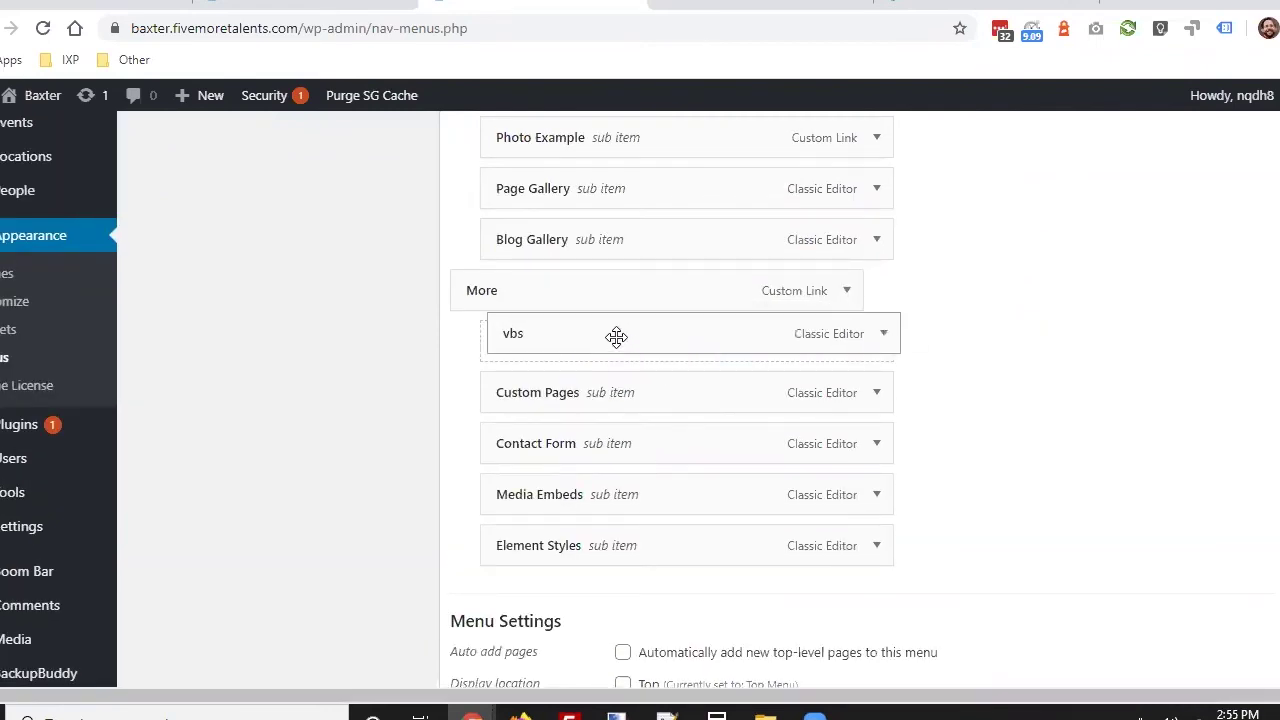
left_click_drag(516, 496, 516, 496)
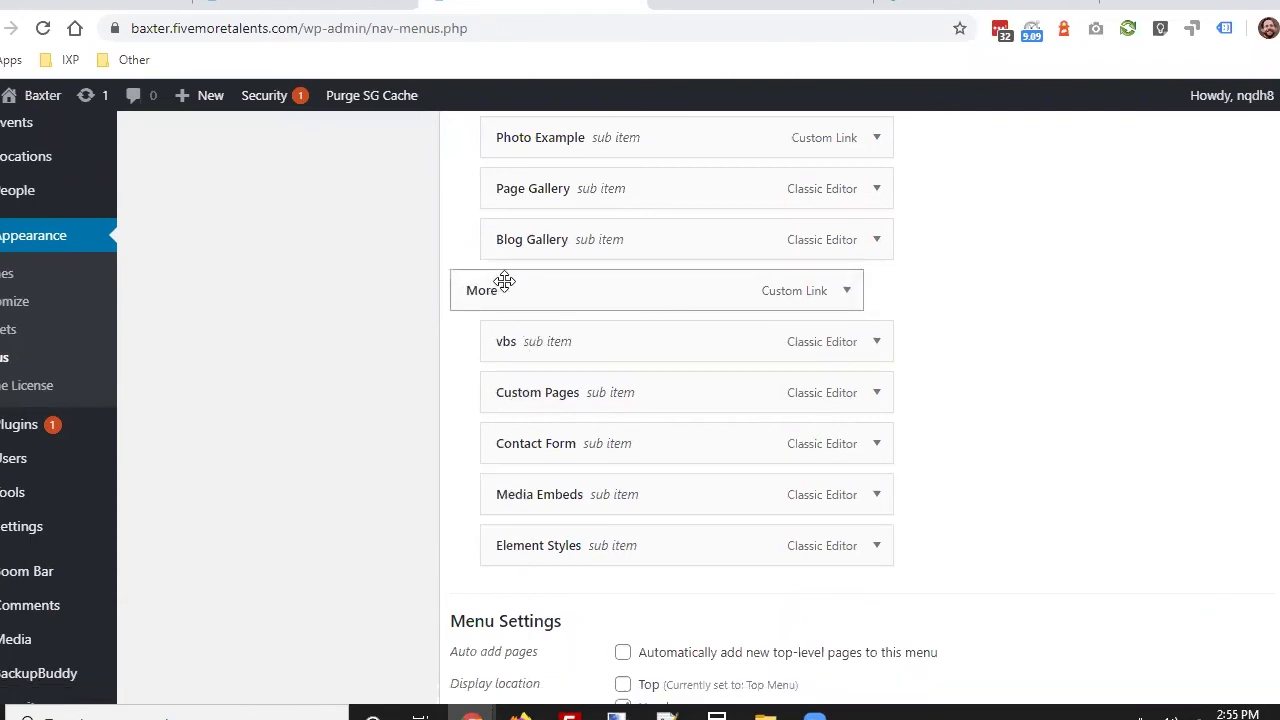
scroll(963, 373, "down", 2)
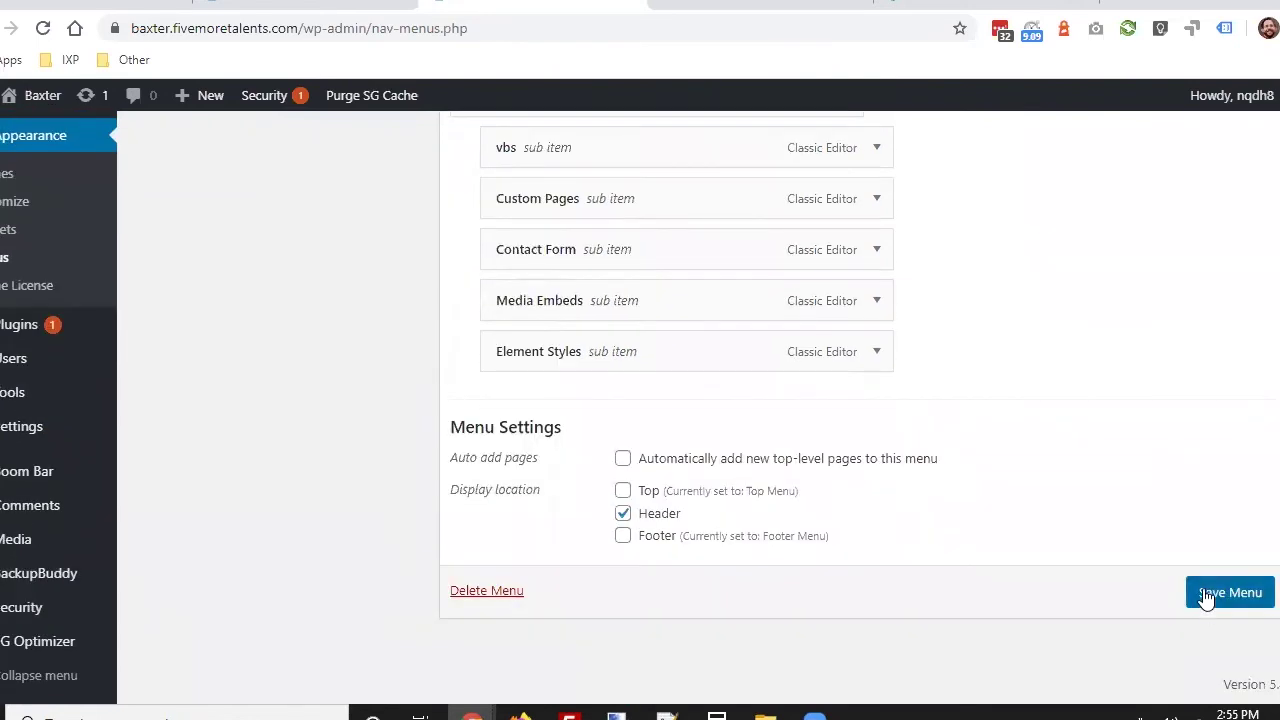
left_click(1206, 594)
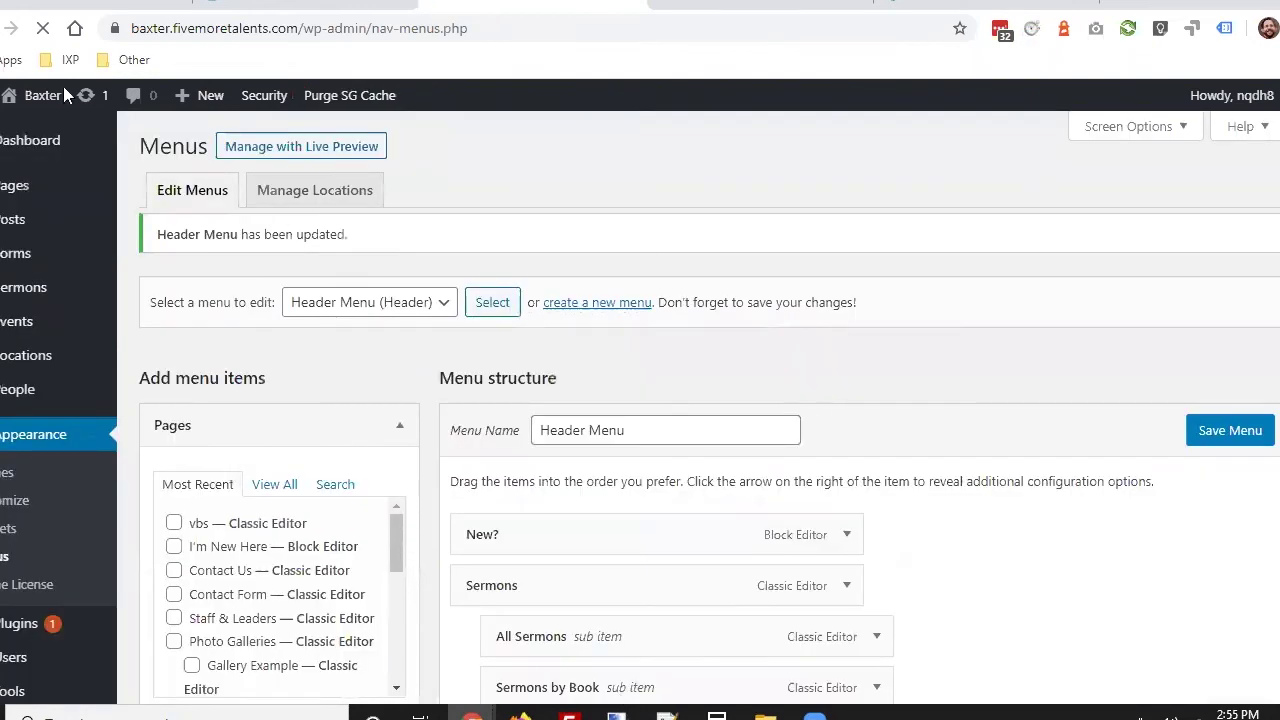
- Visit the live homepage, and check the New? item and the More menu in the header navigation
mouse_move(20, 95)
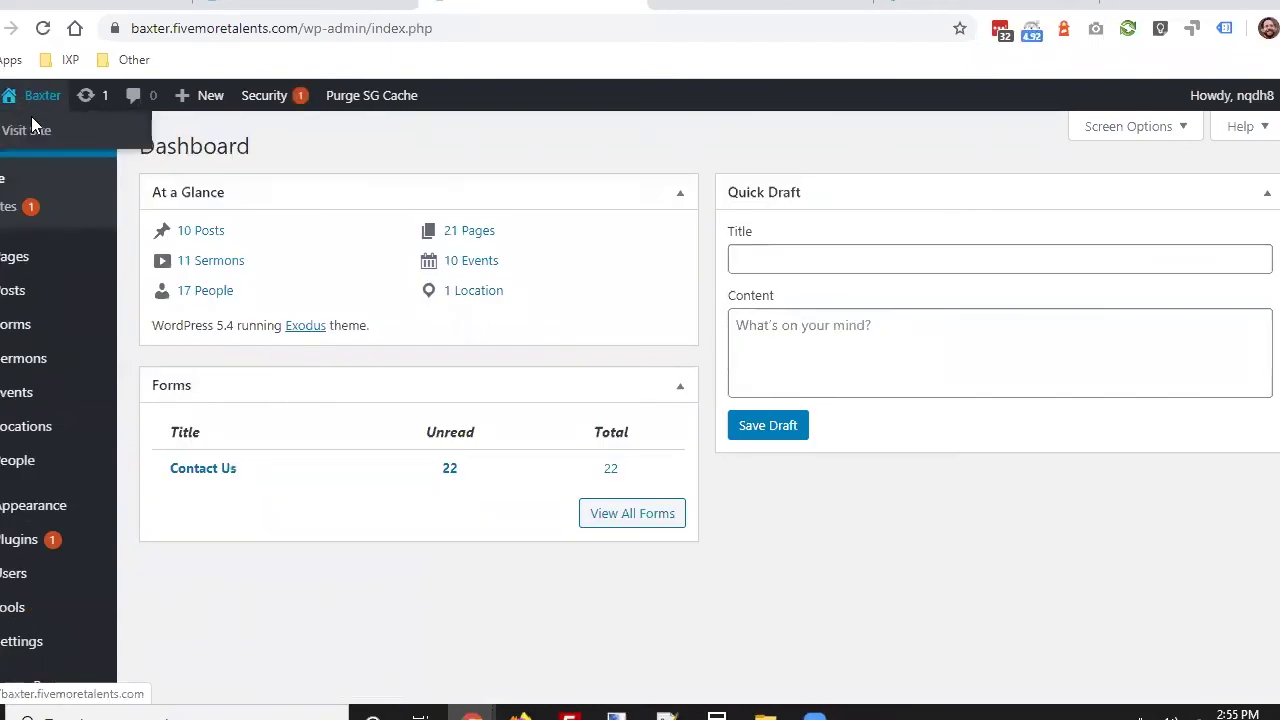
left_click(29, 122)
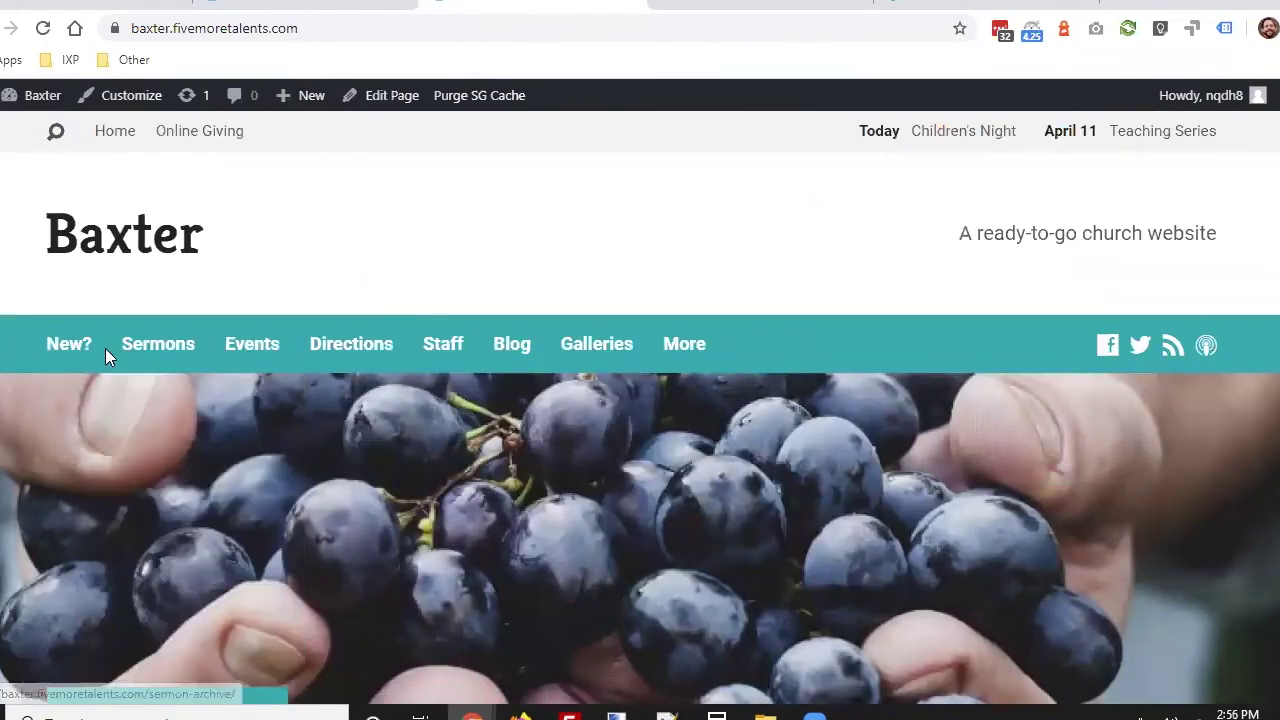
mouse_move(677, 346)
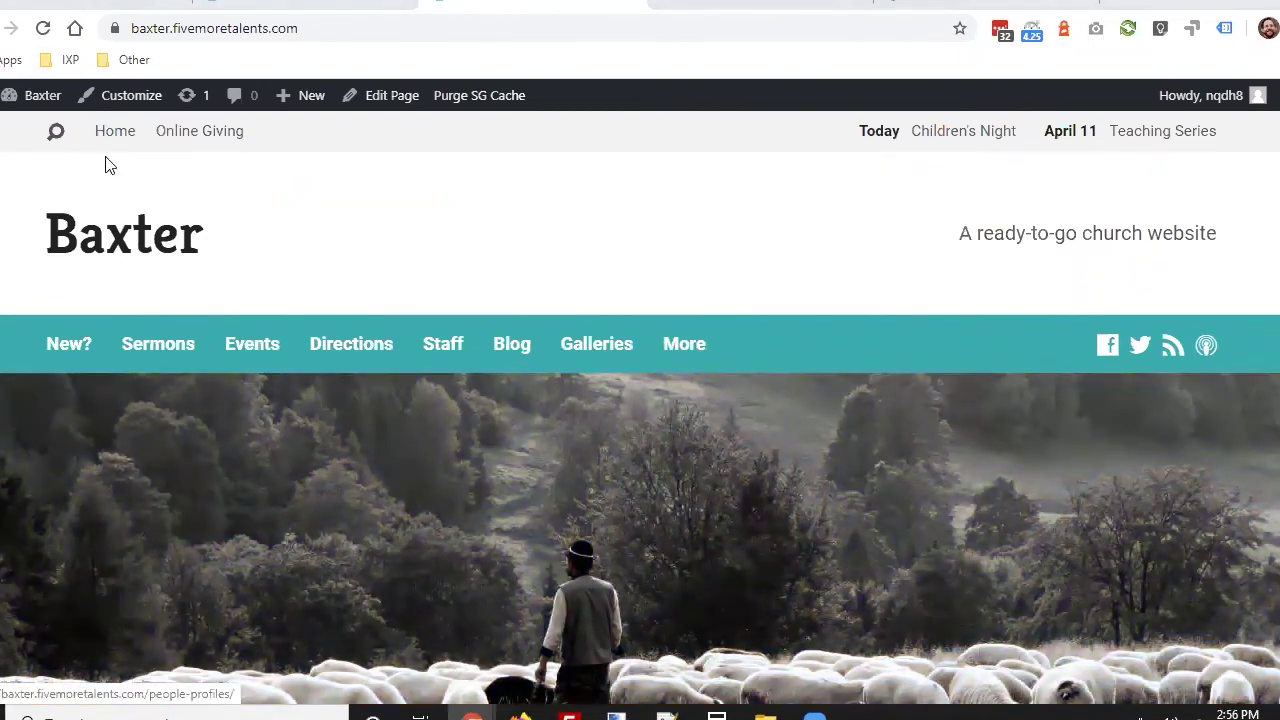
- Return to the dashboard, and review the site's list of pages down to Staff & Leaders
mouse_move(35, 100)
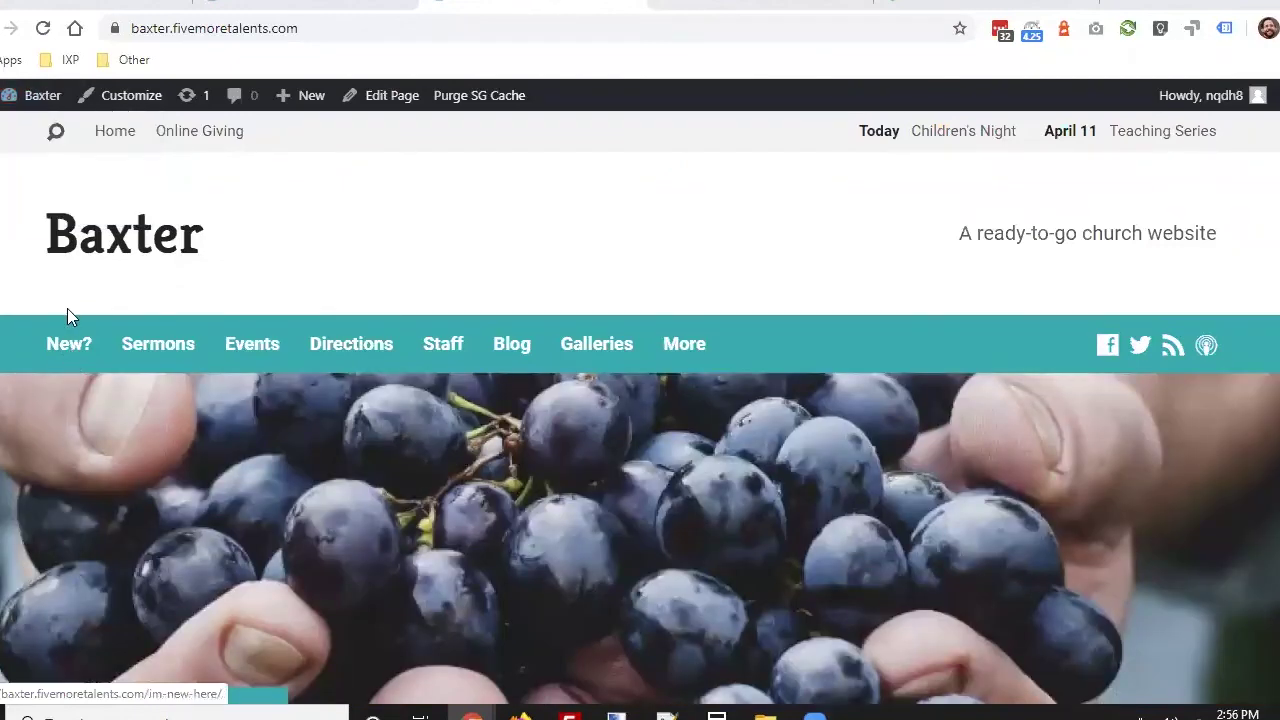
left_click(55, 140)
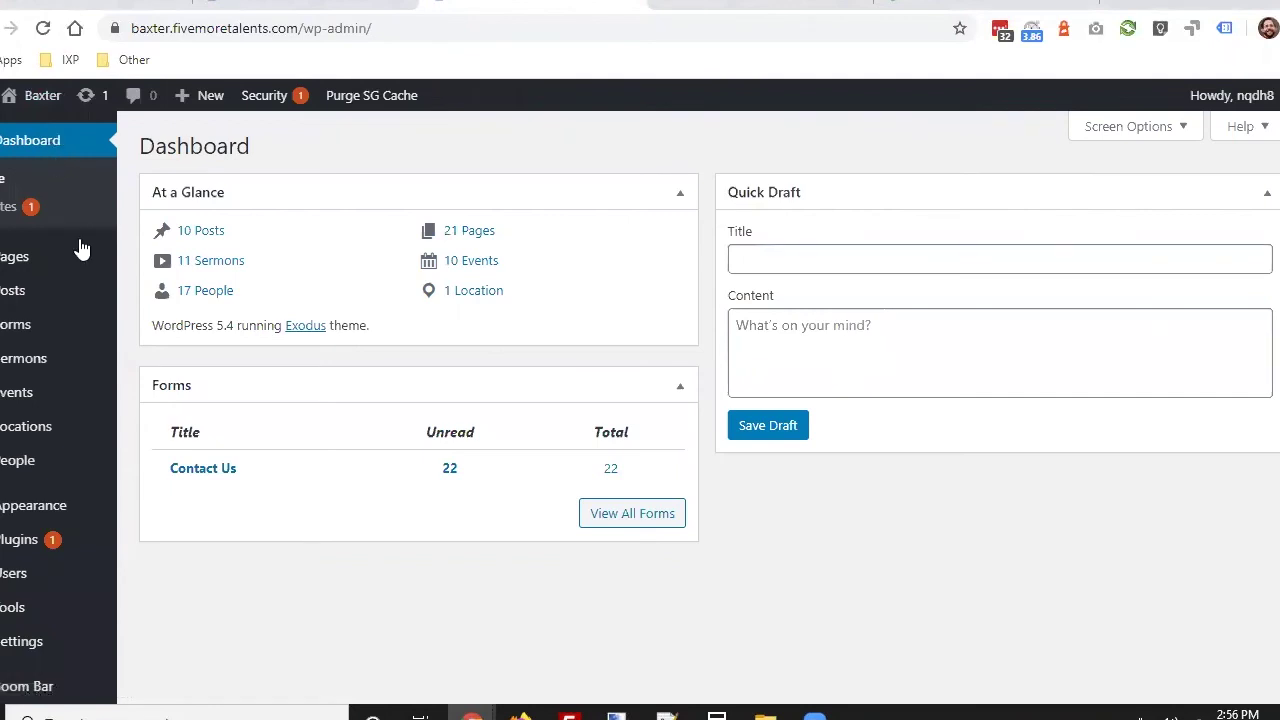
mouse_move(84, 250)
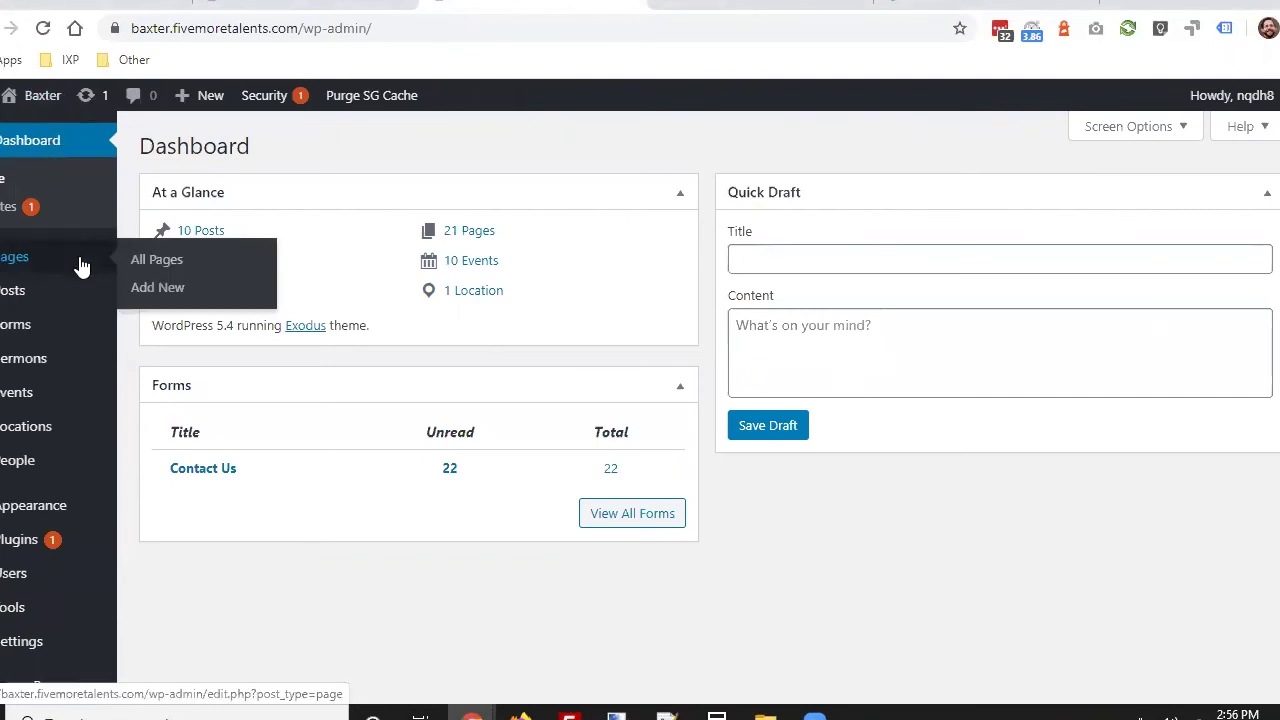
left_click(24, 258)
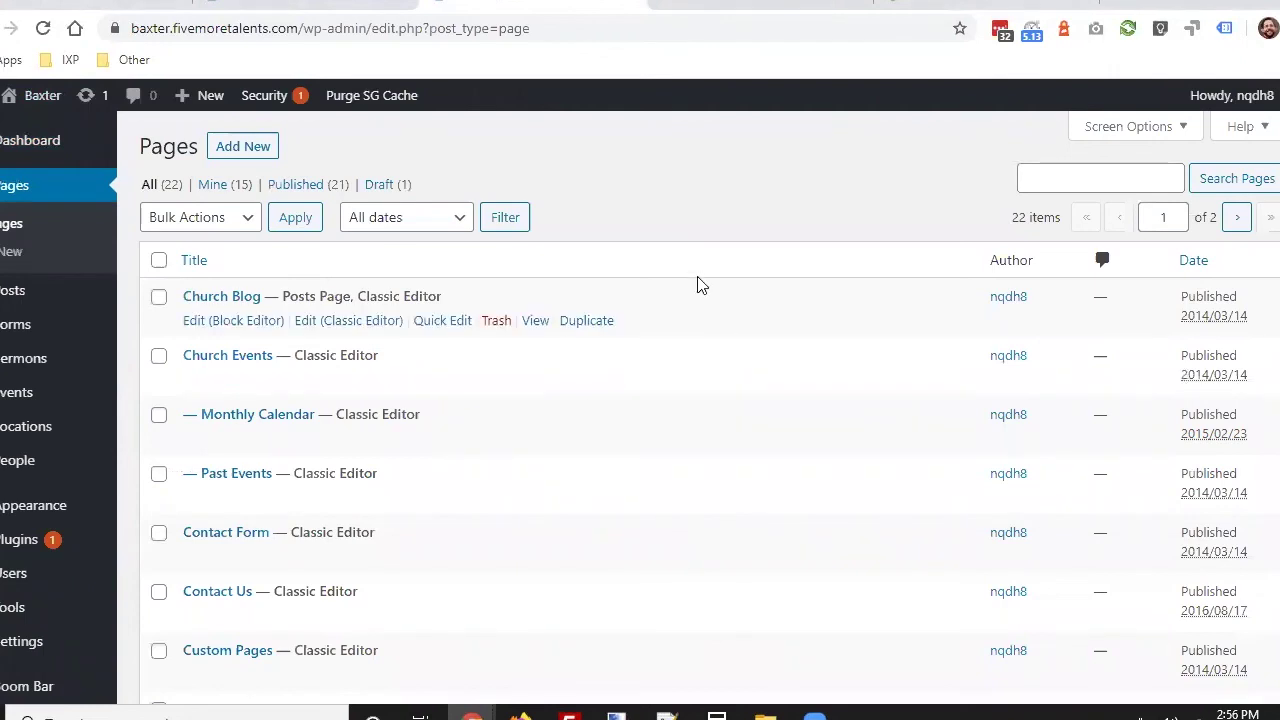
scroll(585, 265, "down", 2)
scroll(588, 263, "down", 7)
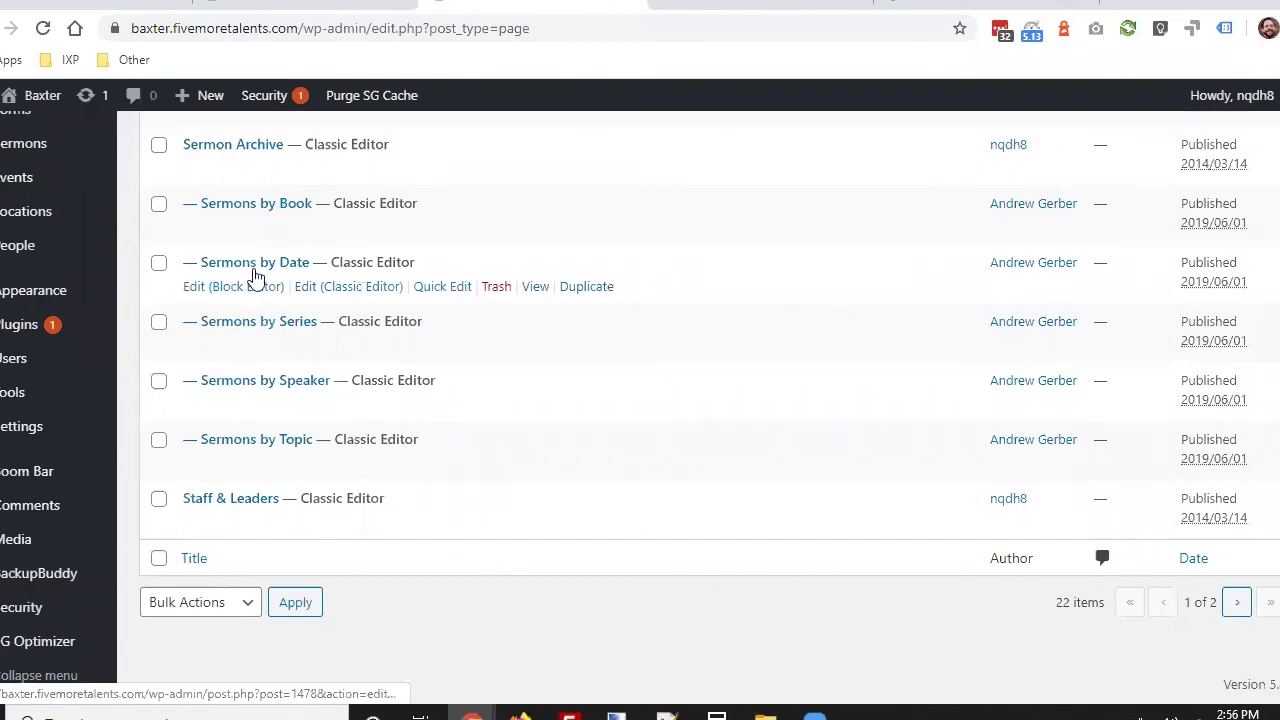
scroll(238, 305, "up", 5)
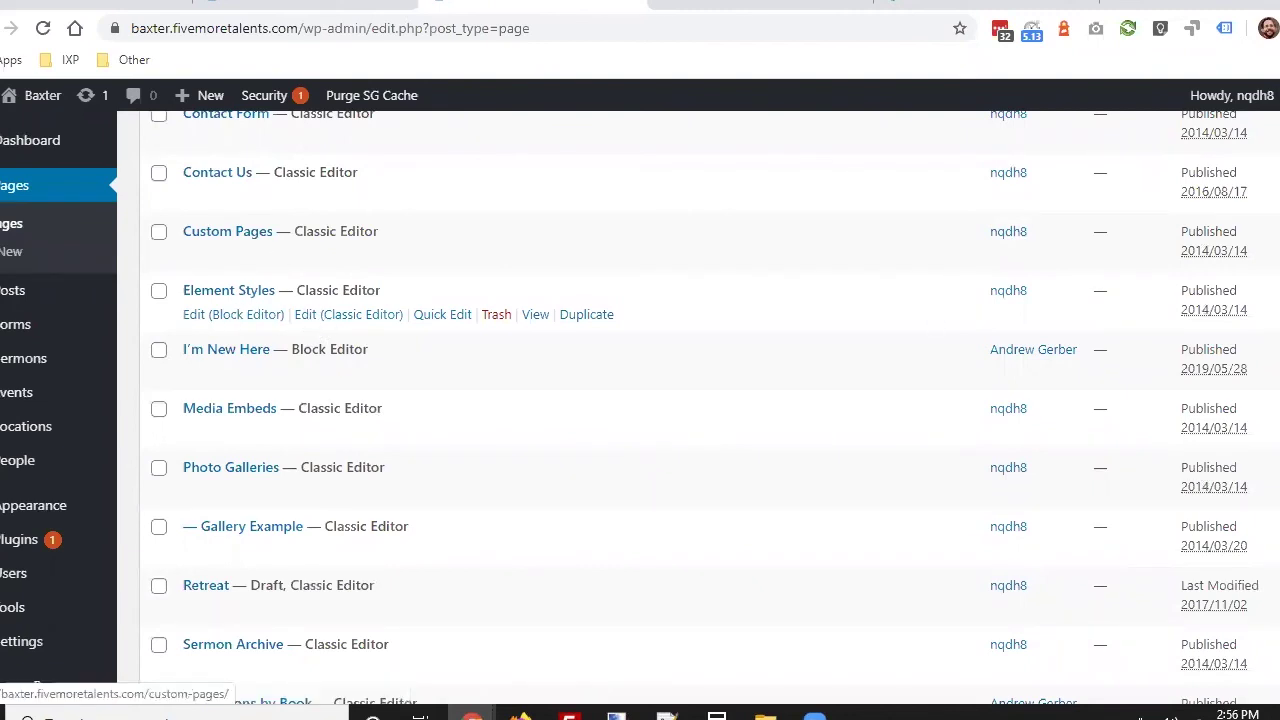
scroll(377, 337, "up", 1)
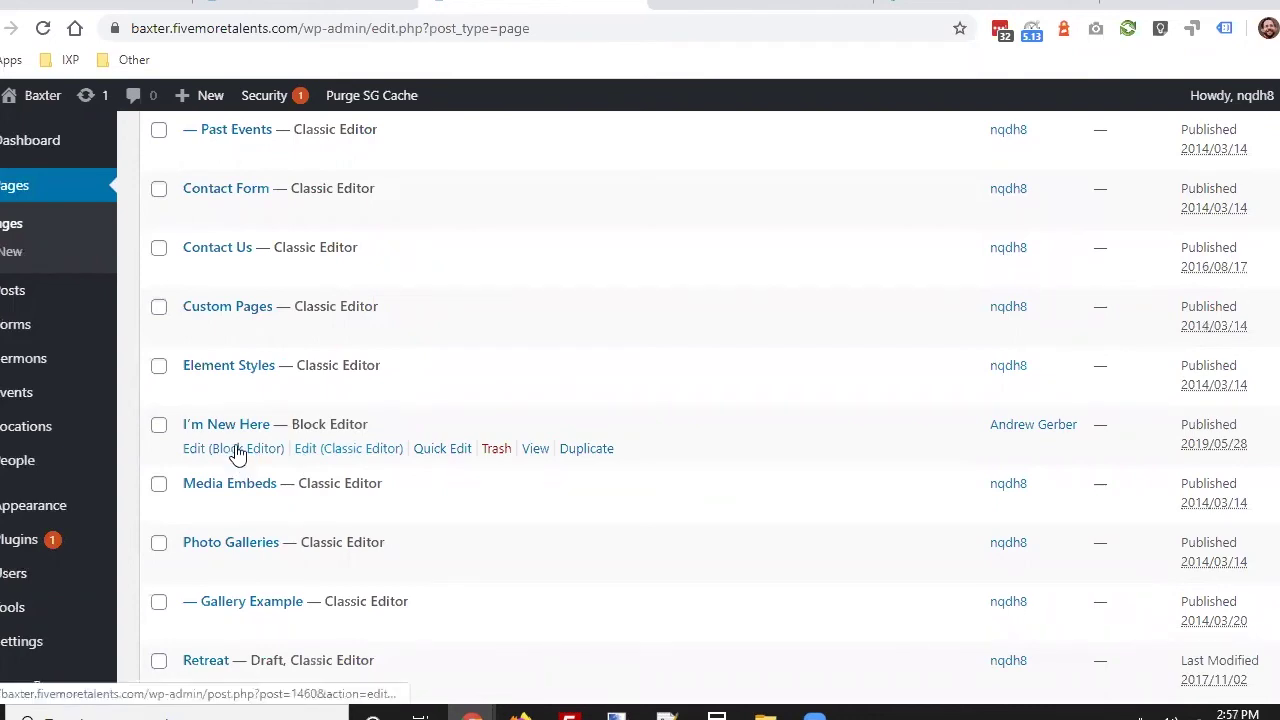
- Open the I'm New Here page in the Block Editor, dismiss the welcome guide and inspect the opening paragraph block
left_click(229, 451)
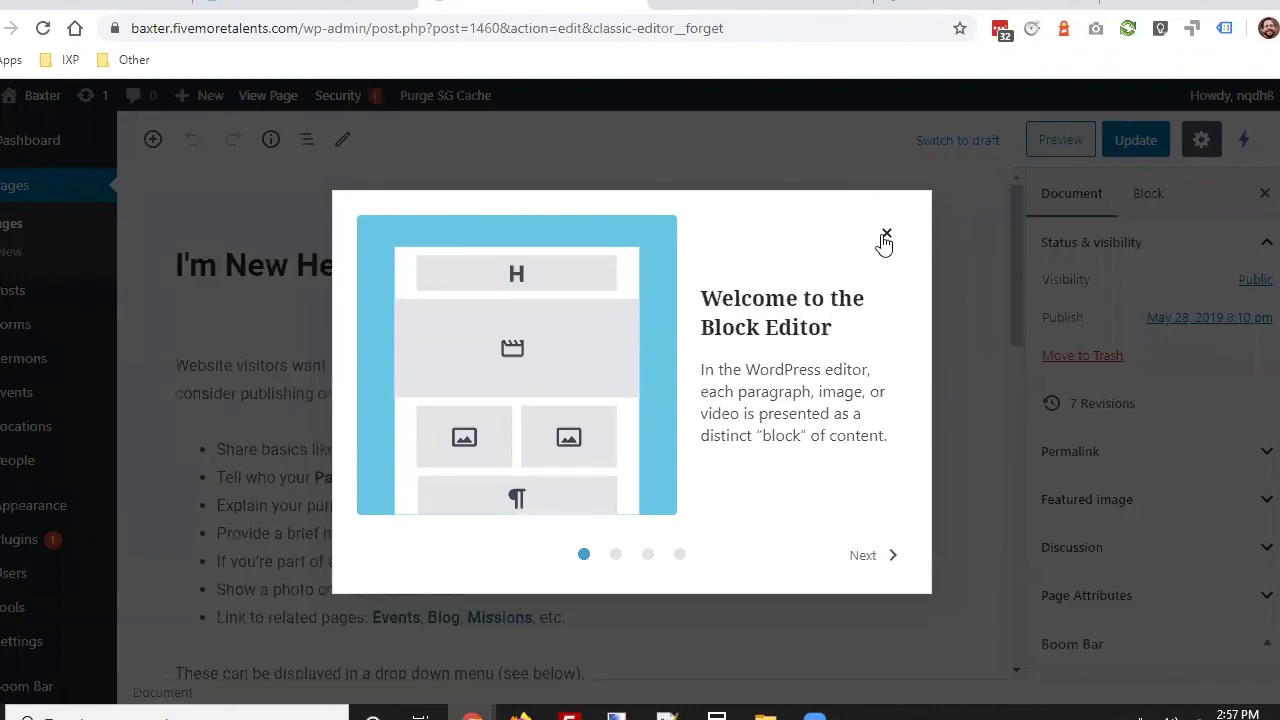
left_click(886, 236)
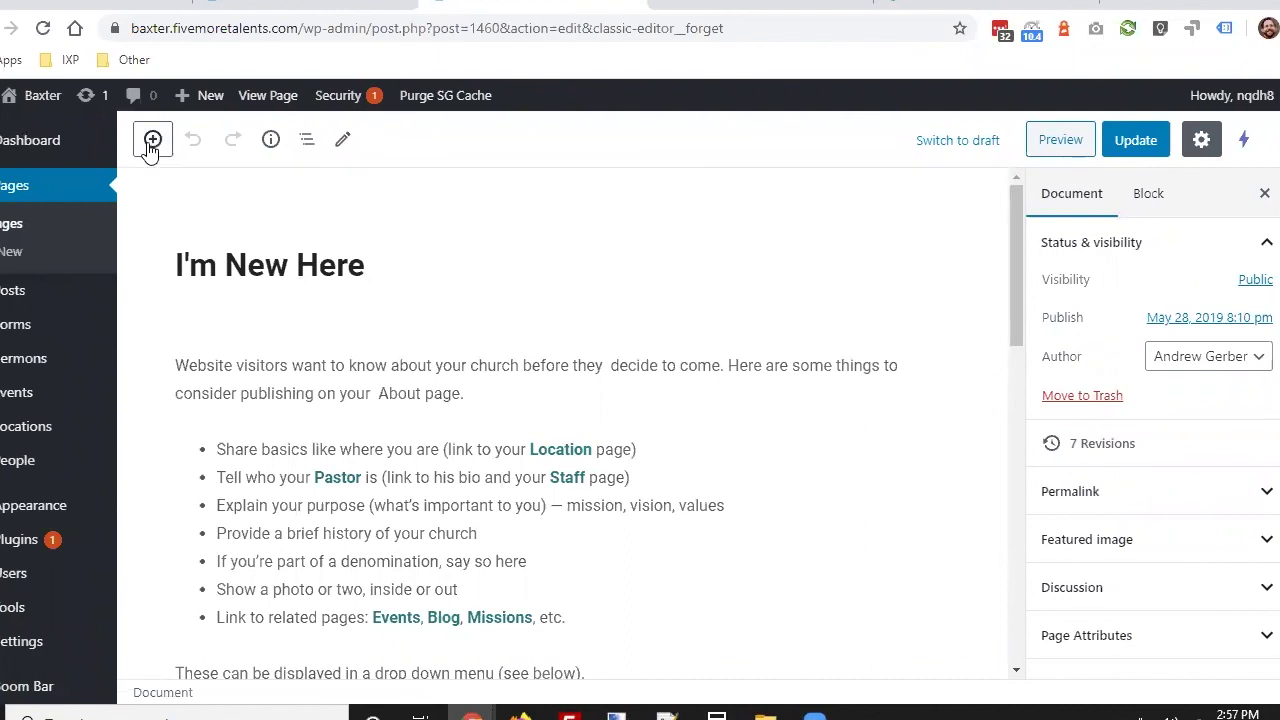
left_click(380, 383)
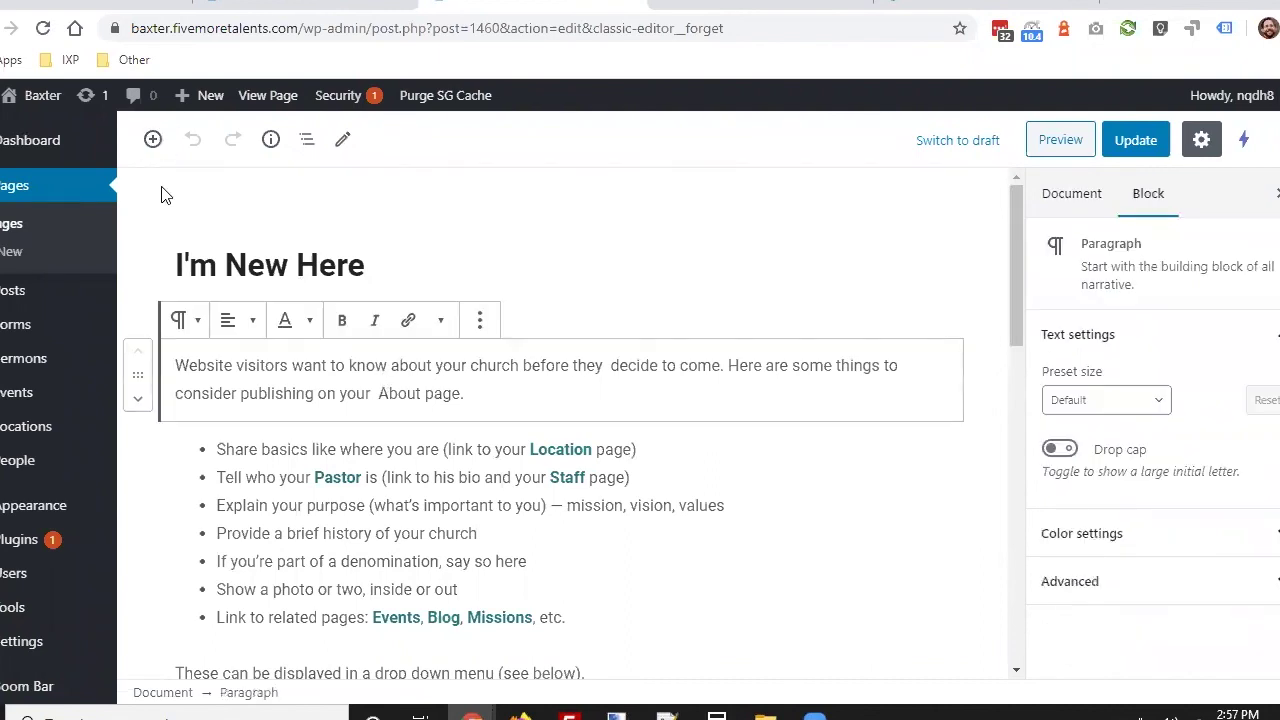
left_click(484, 326)
- Search the content blocks for gallery, and preview gallery types such as Carousel and Stacked
left_click(150, 147)
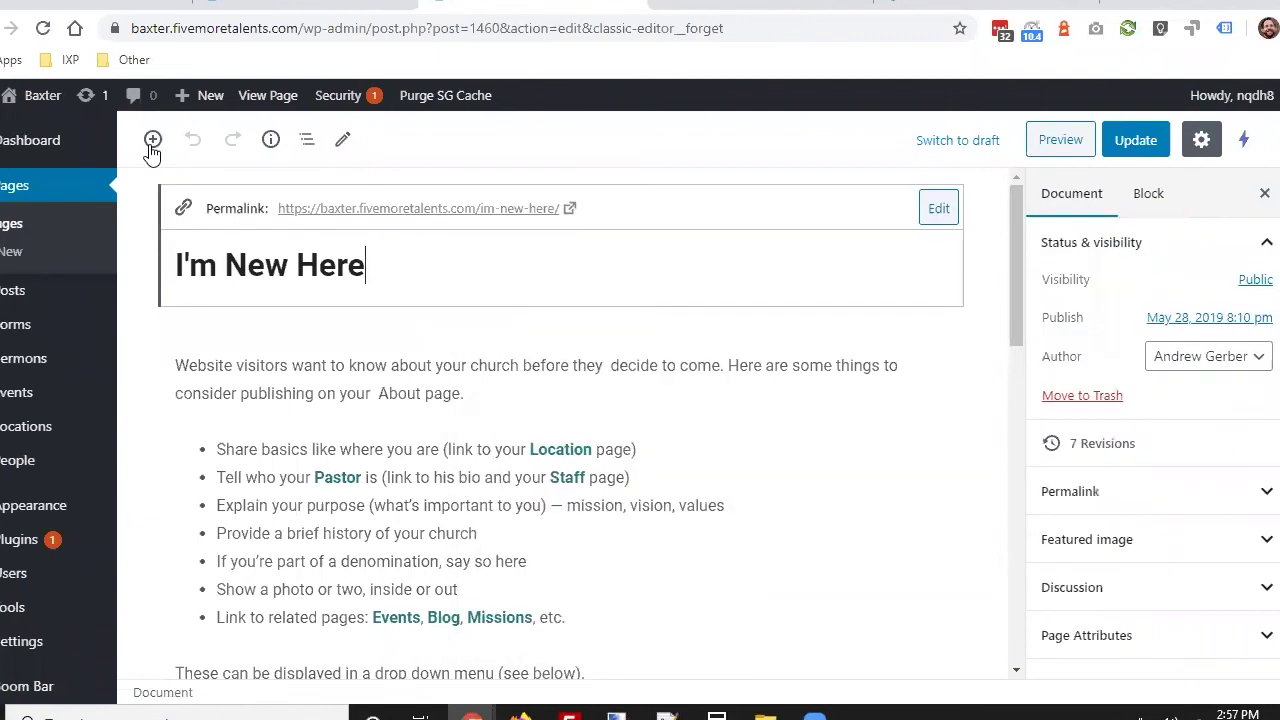
left_click(152, 140)
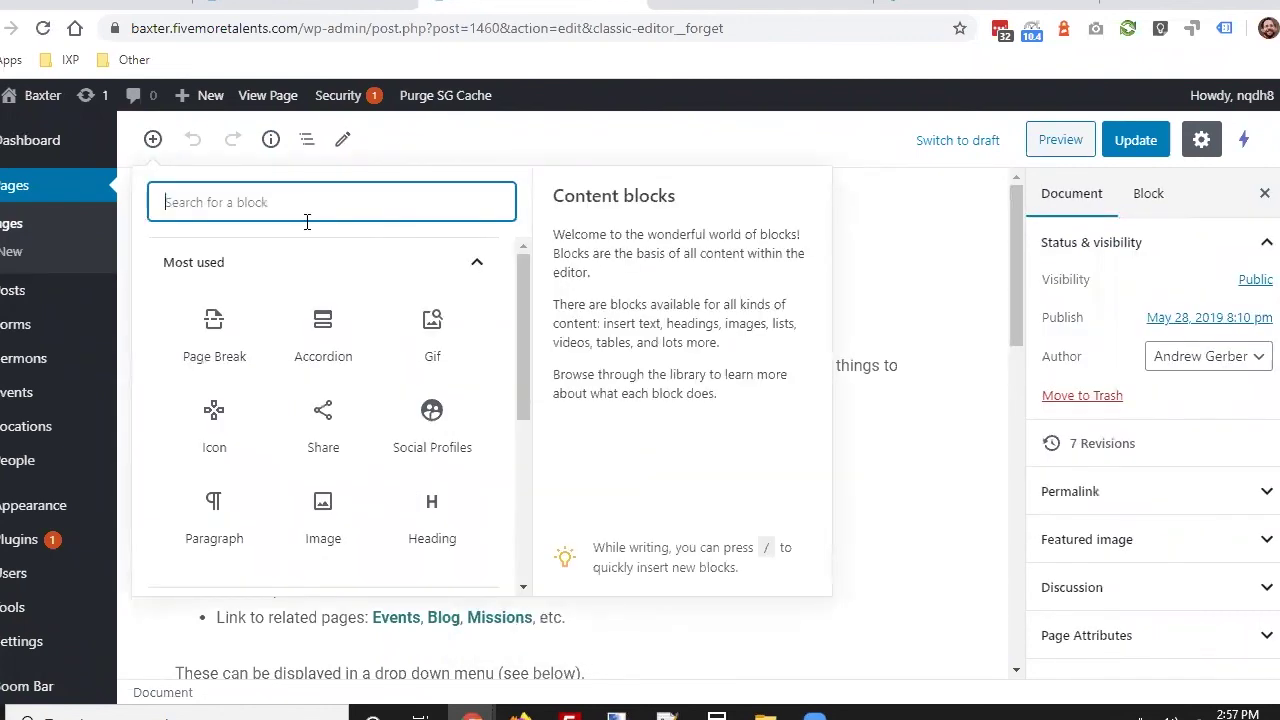
type("gallery")
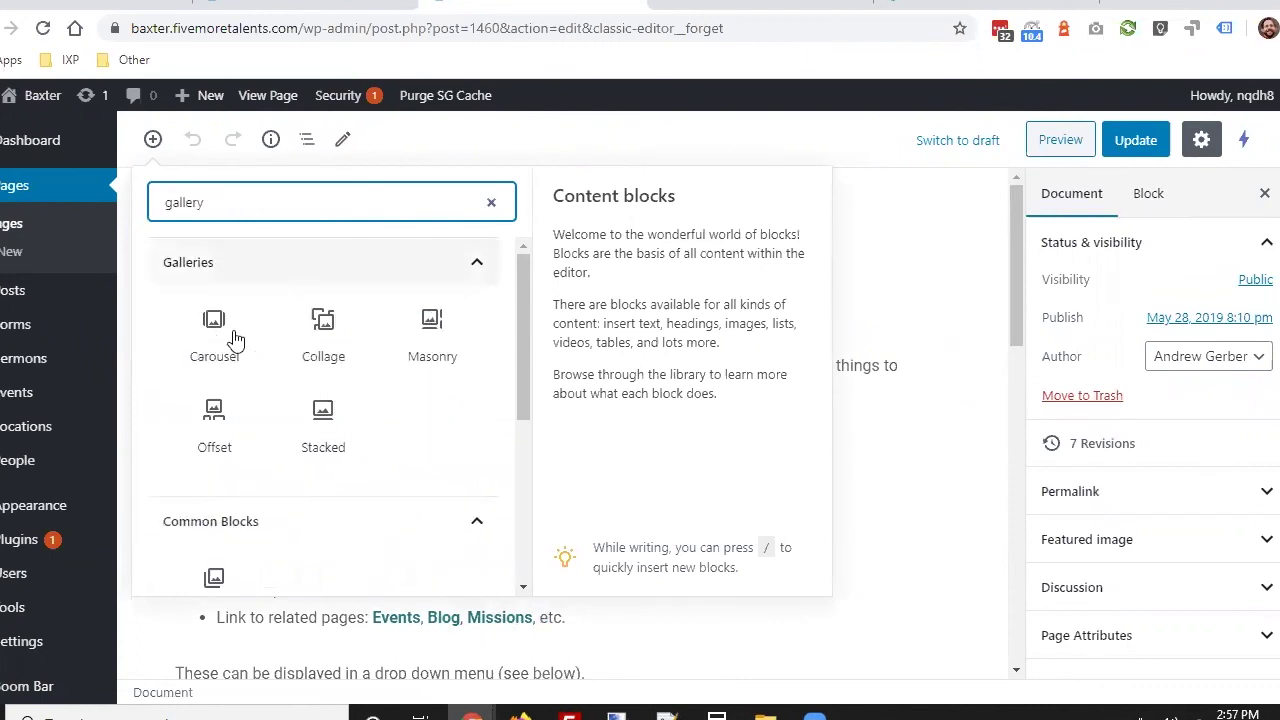
mouse_move(214, 328)
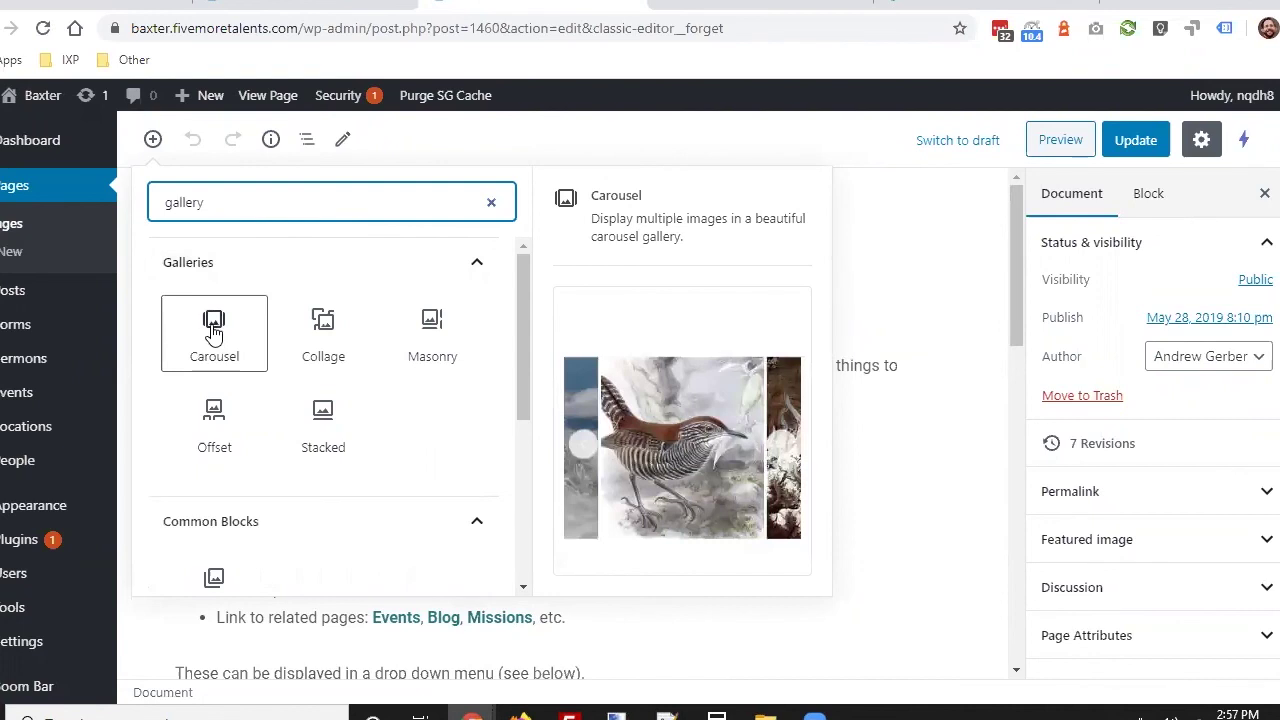
right_click(333, 329)
left_click(437, 272)
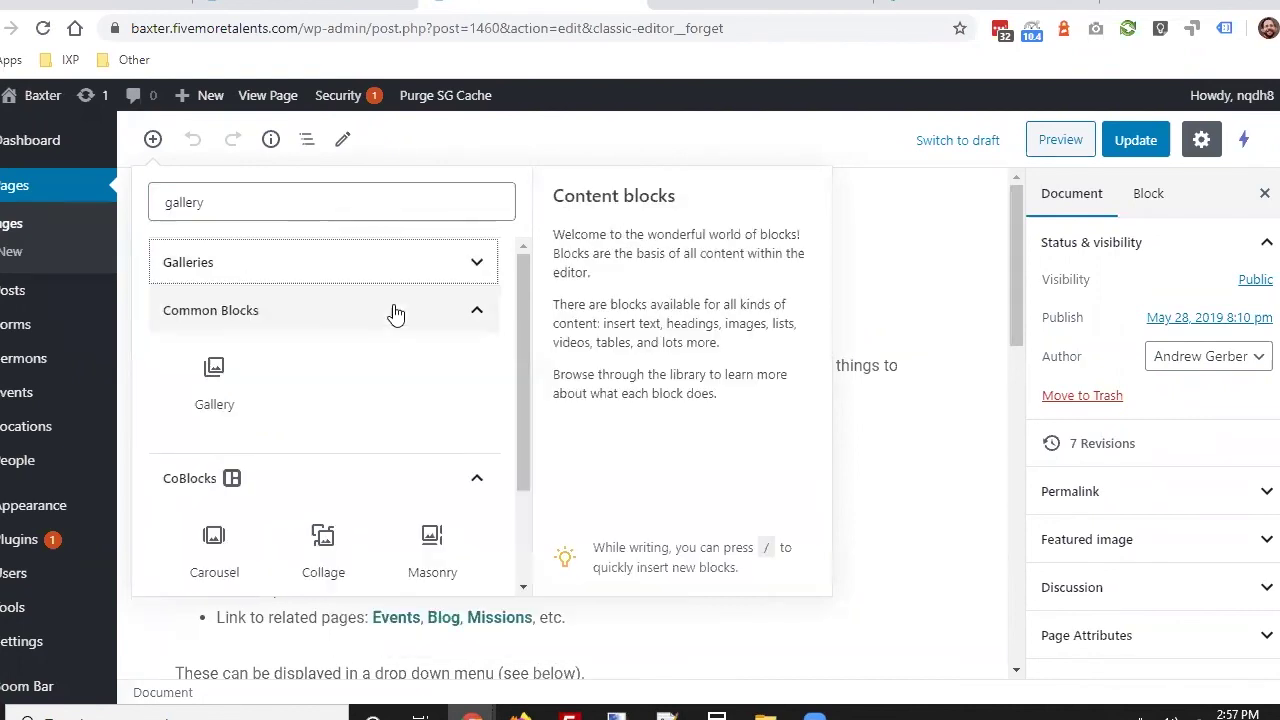
left_click(235, 270)
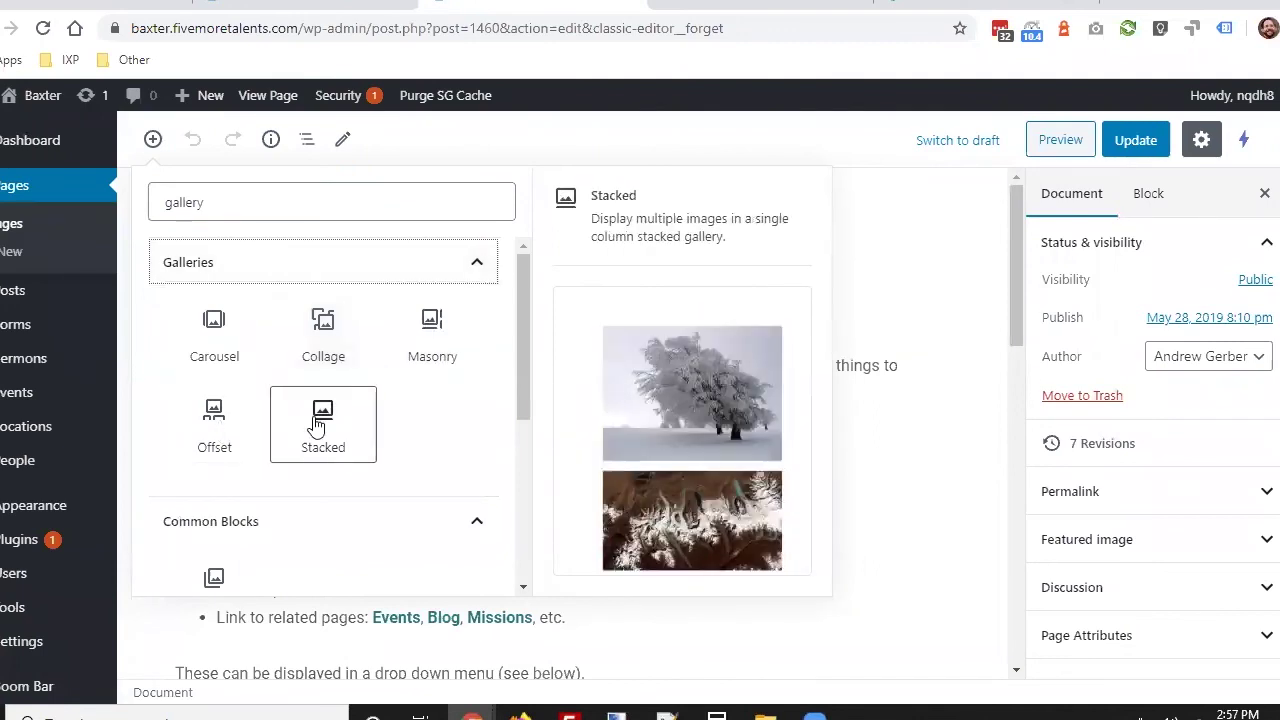
- Collapse the Galleries and Common Blocks groups, and review the gallery blocks offered by CoBlocks
left_click(479, 268)
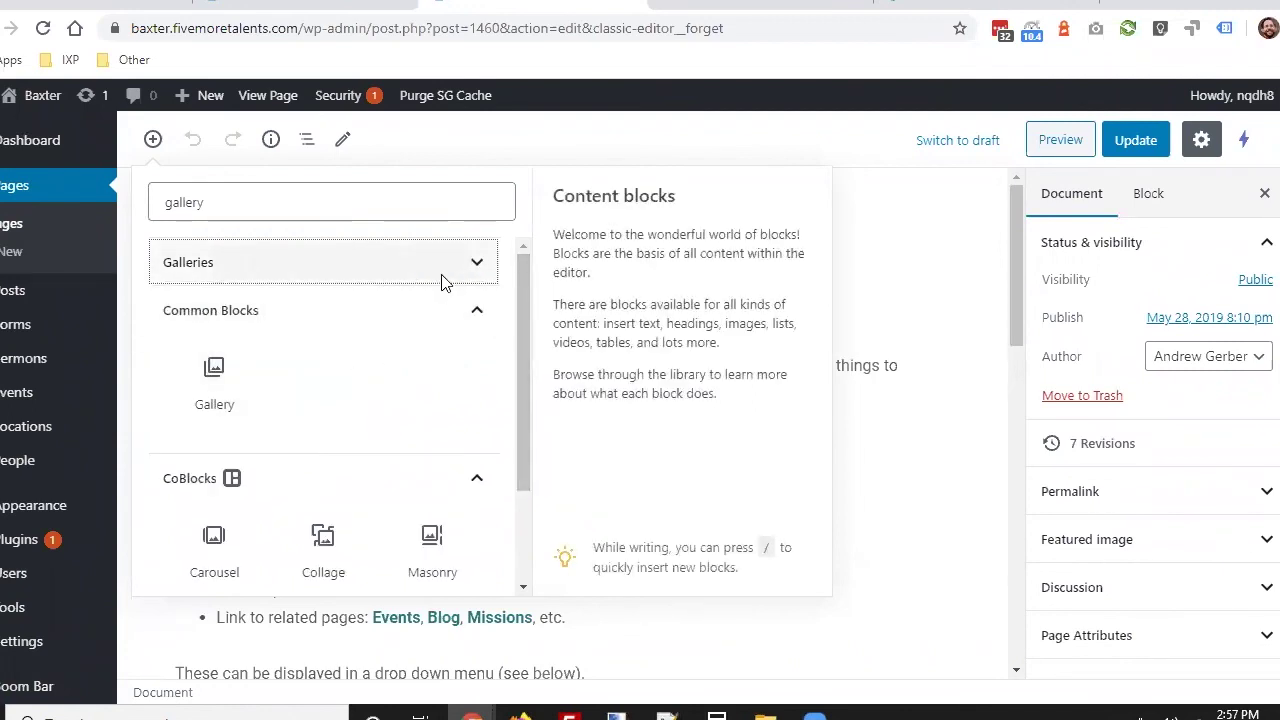
scroll(440, 280, "down", 3)
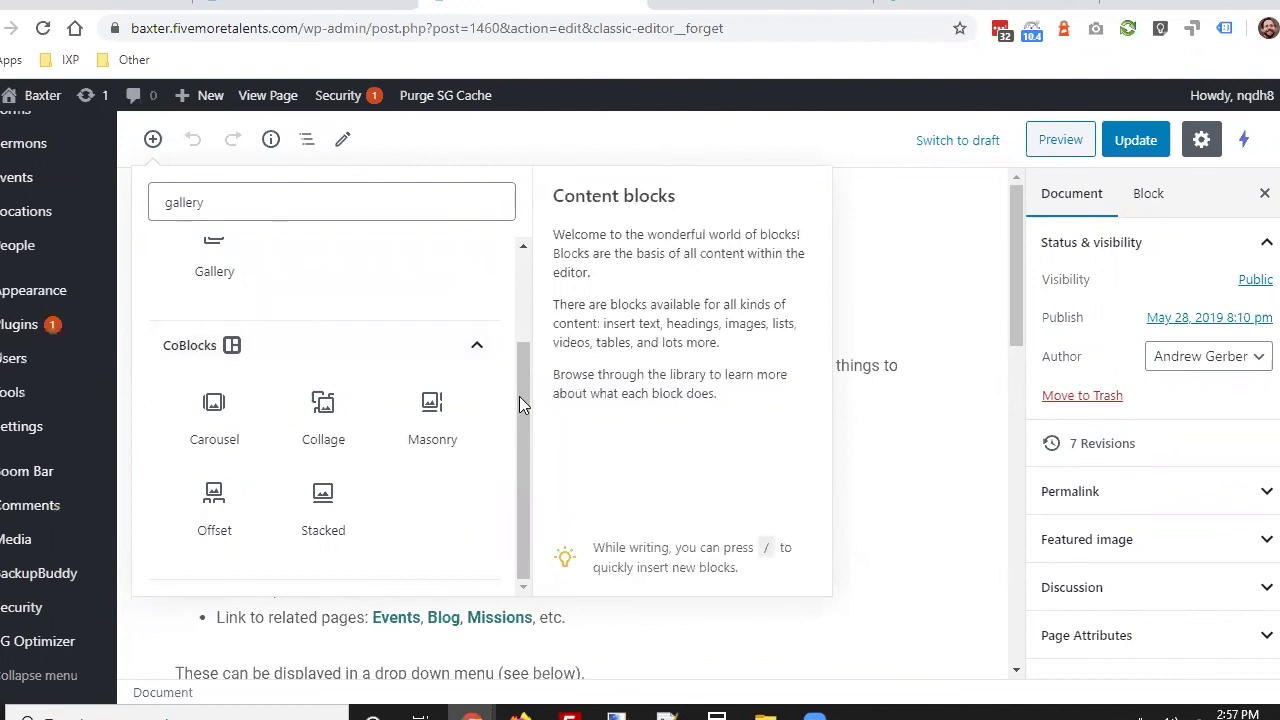
scroll(519, 396, "up", 3)
left_click(484, 318)
left_click(234, 200)
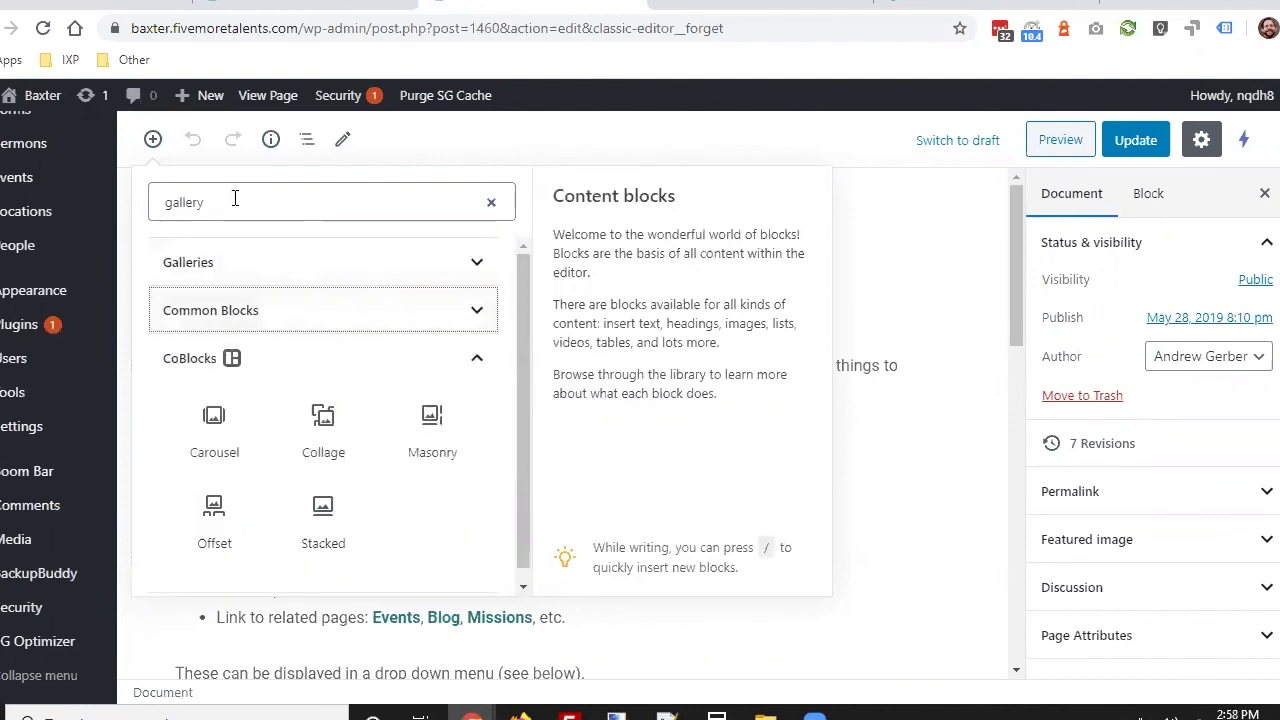
- Clear the gallery search, collapse the Most used group and expand Common Blocks to inspect the Accordion block
left_click_drag(234, 200, 40, 180)
key("BackSpace")
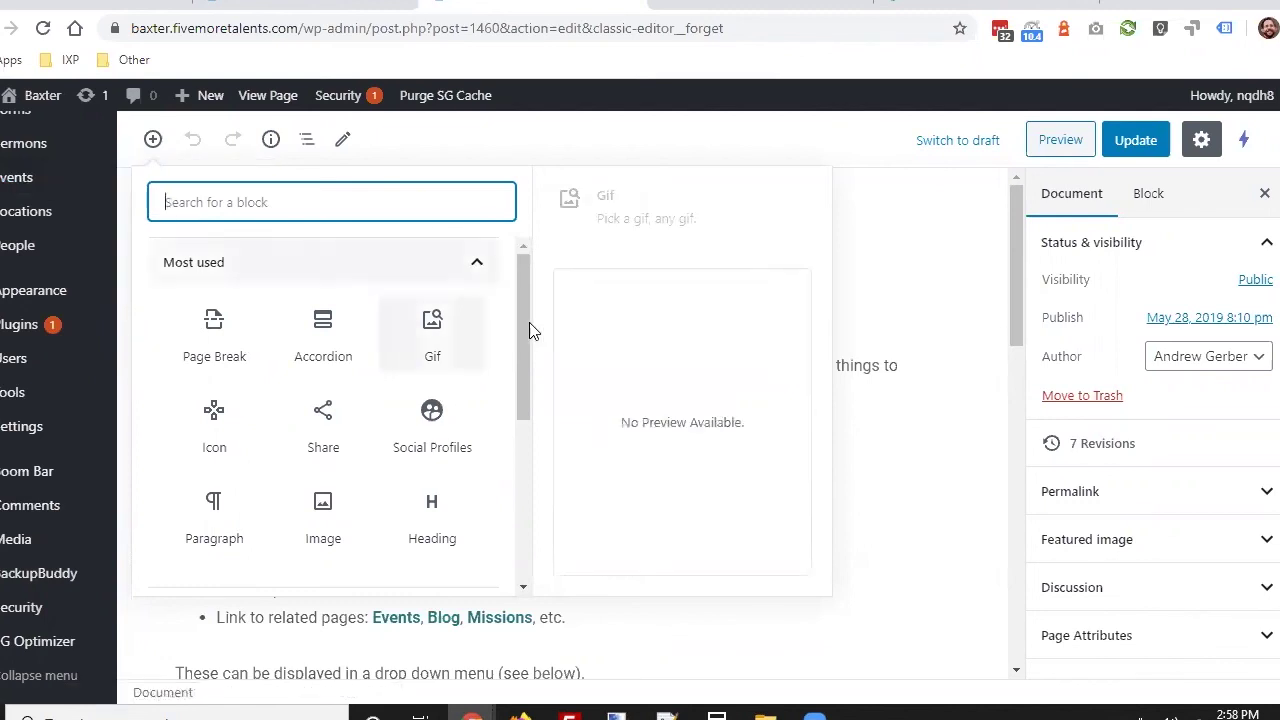
left_click(478, 265)
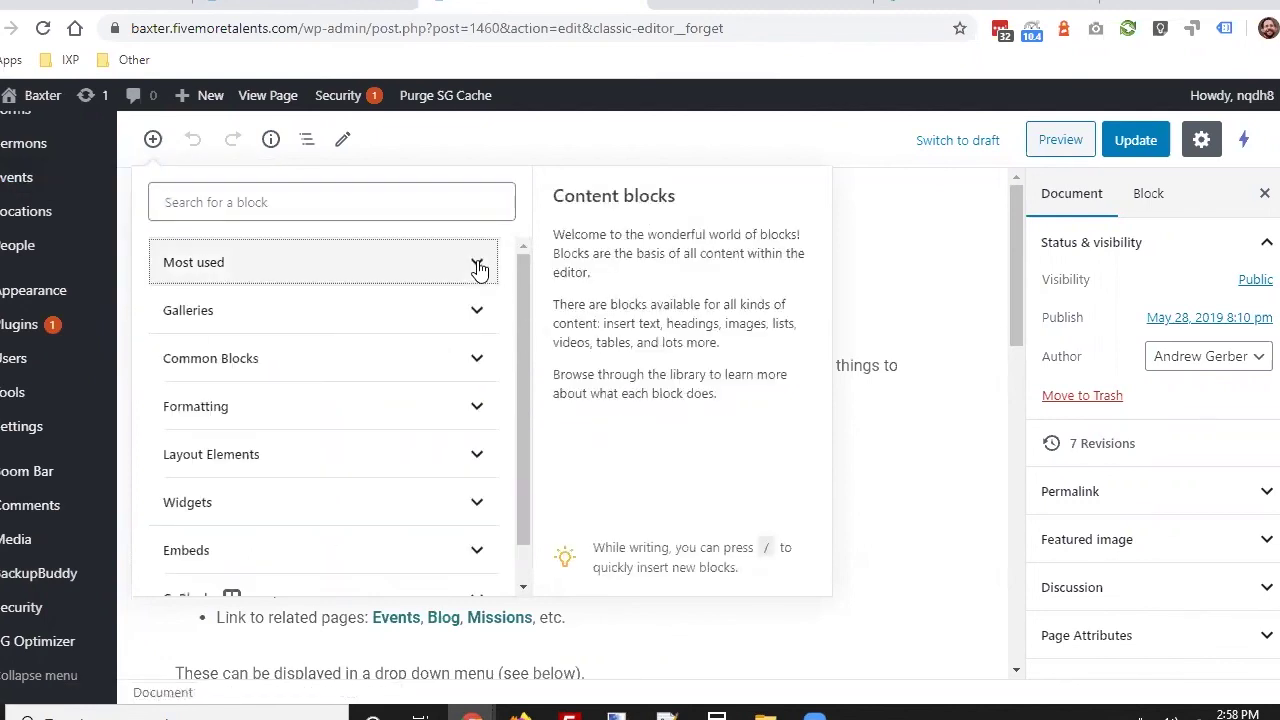
left_click(475, 360)
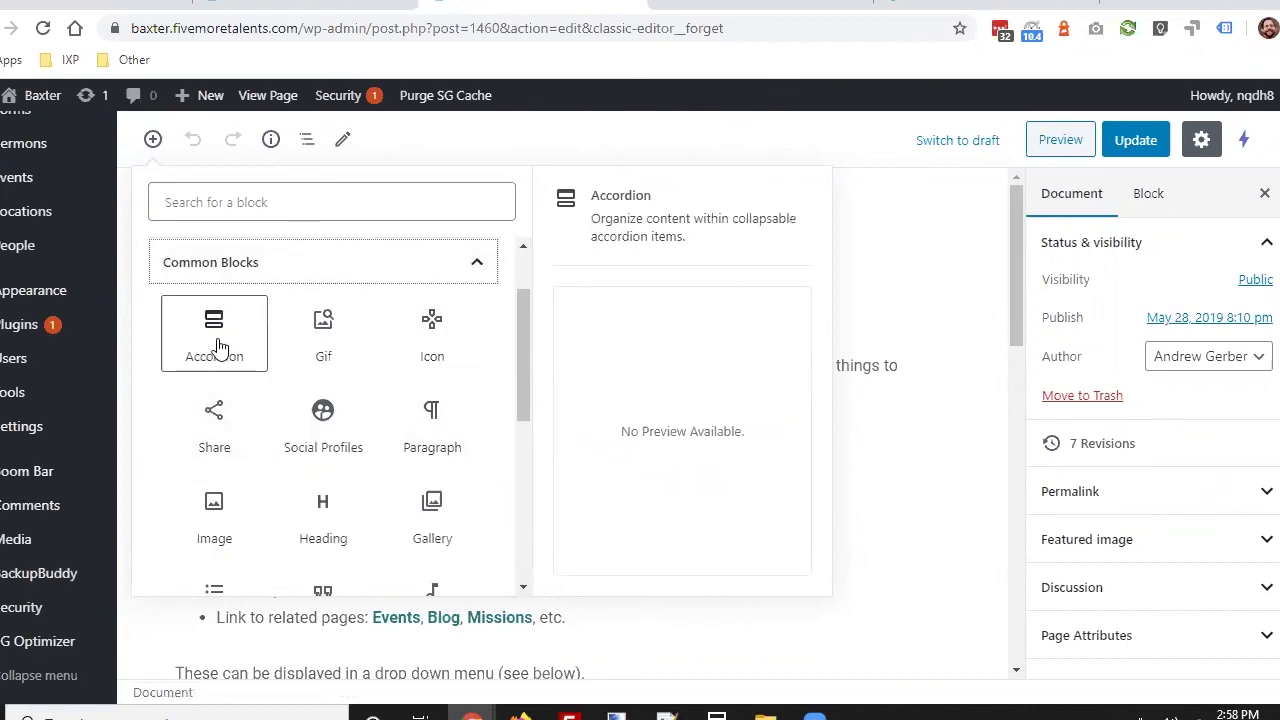
- Preview the I'm New Here page and examine its collapsible visitor questions, such as worship service and sermons
left_click(1060, 140)
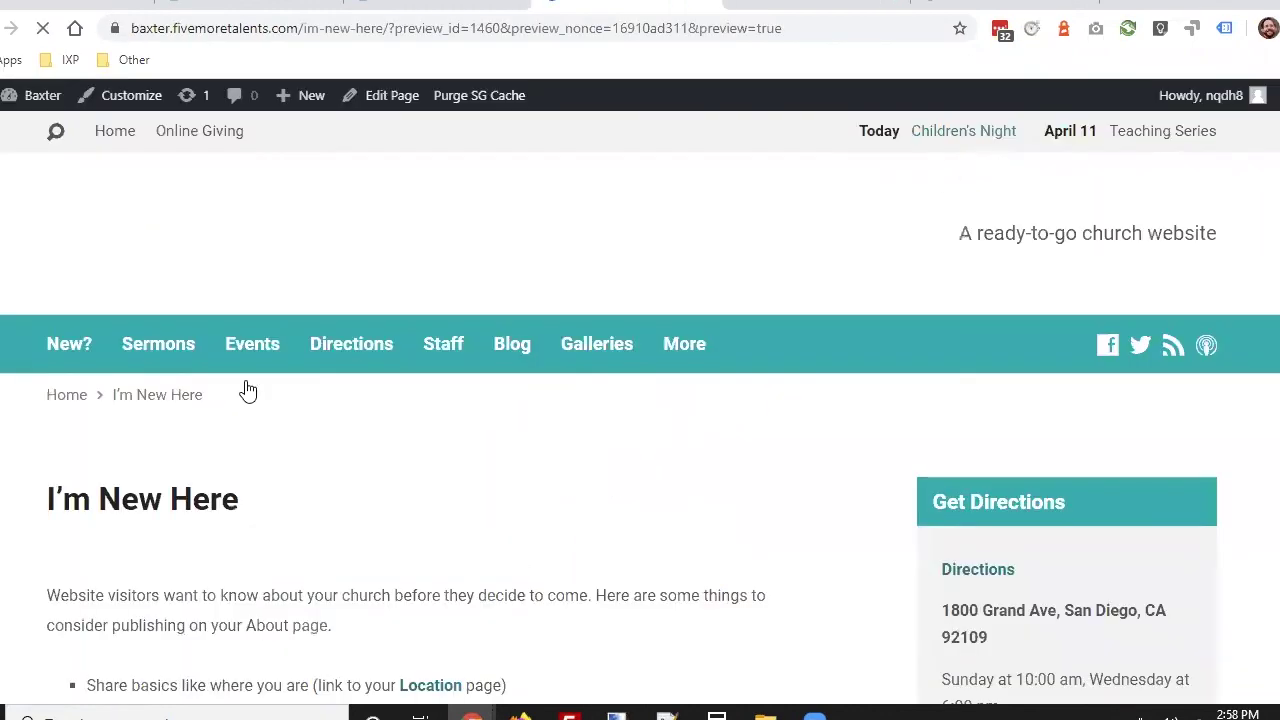
scroll(240, 386, "down", 3)
scroll(50, 388, "down", 3)
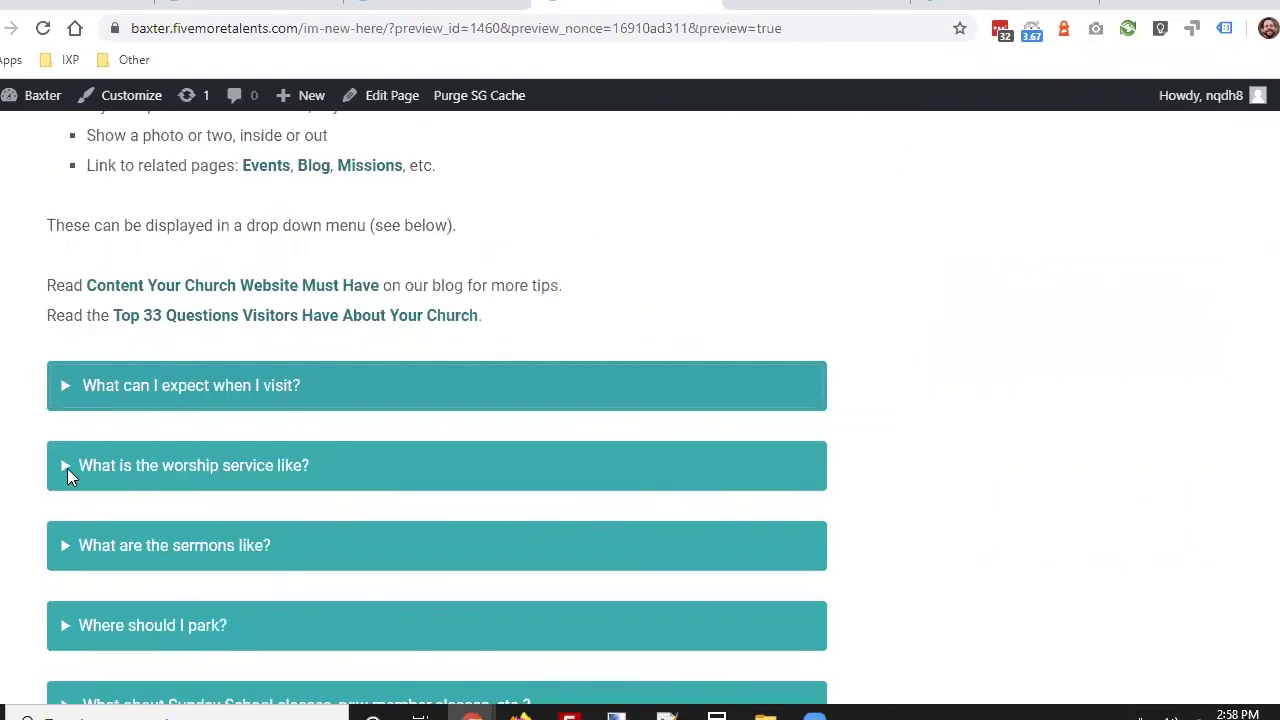
left_click(65, 466)
left_click(61, 550)
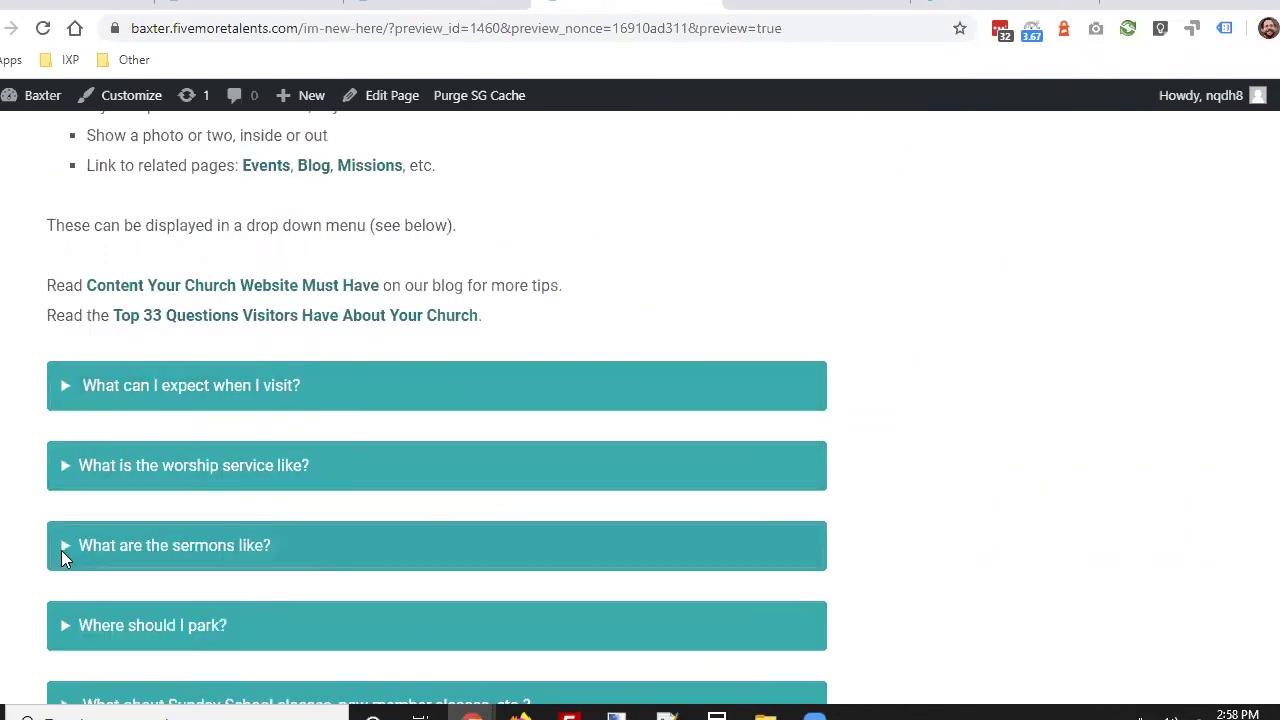
scroll(67, 430, "down", 2)
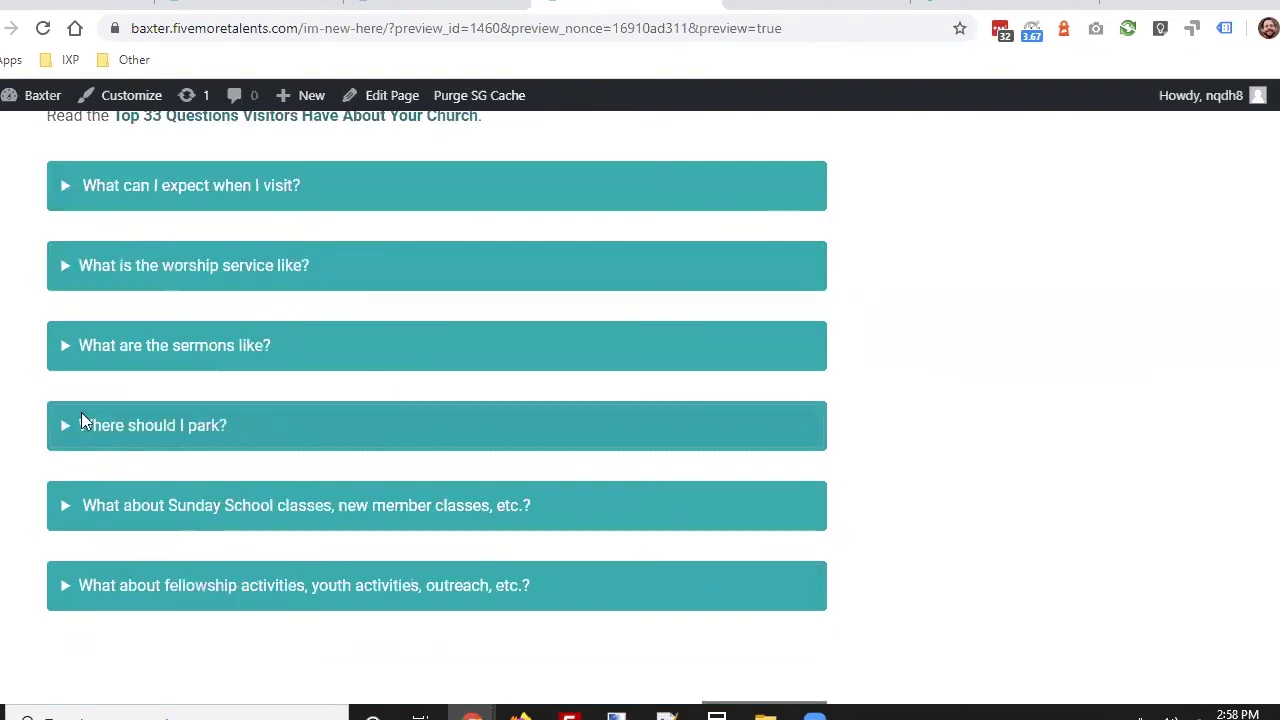
scroll(371, 443, "up", 1)
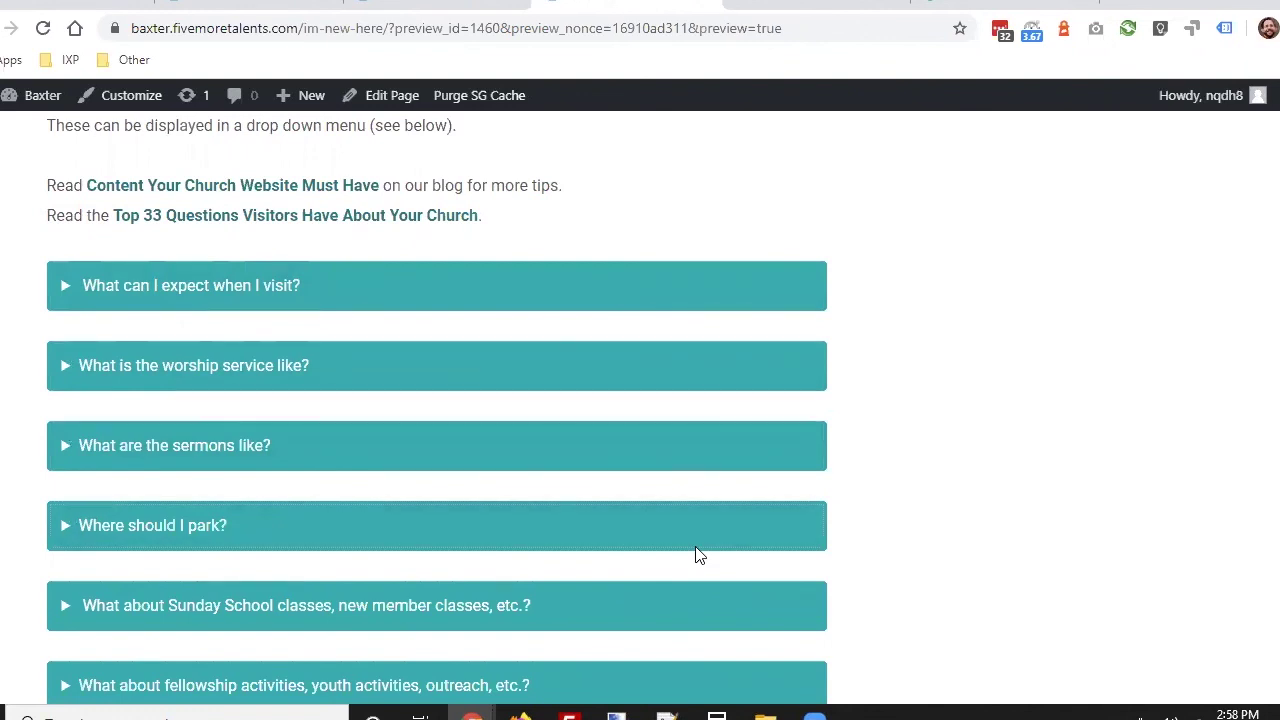
- Switch to the Google Slides deck, show the contact links slide after LIVE DEMO, and check the FiveMoreTalents.com link
left_click(57, 3)
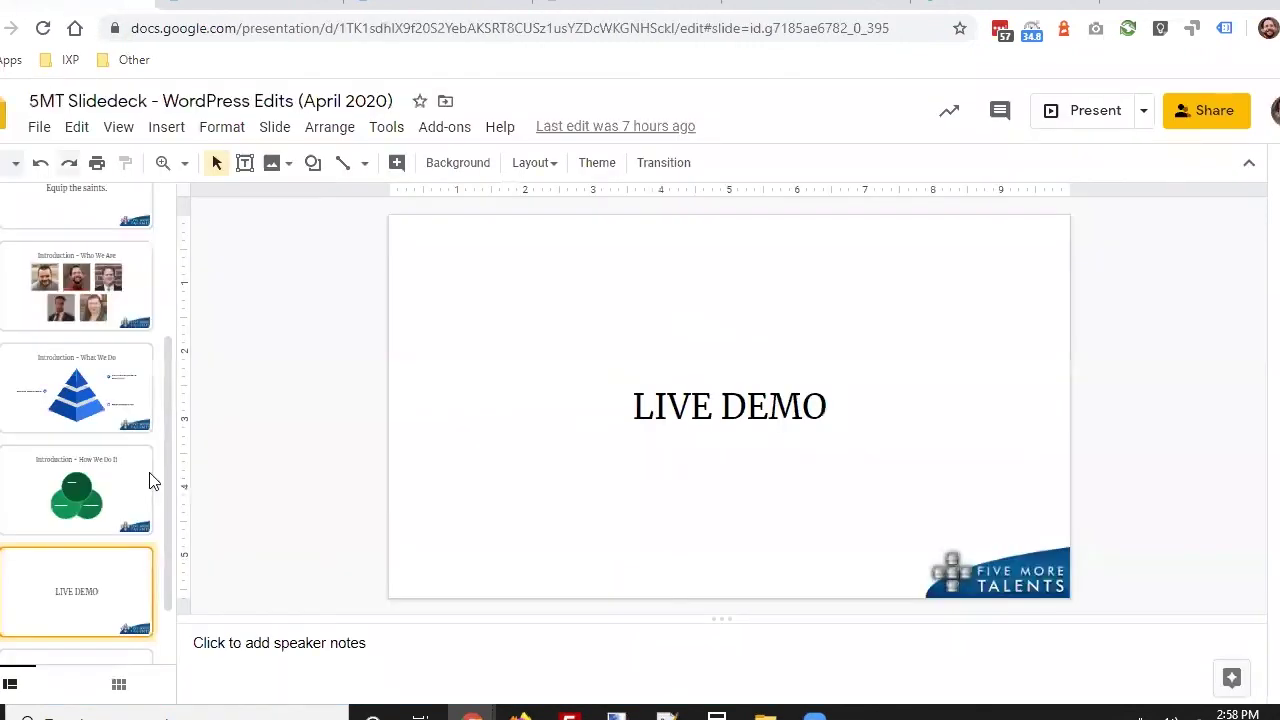
scroll(115, 605, "down", 1)
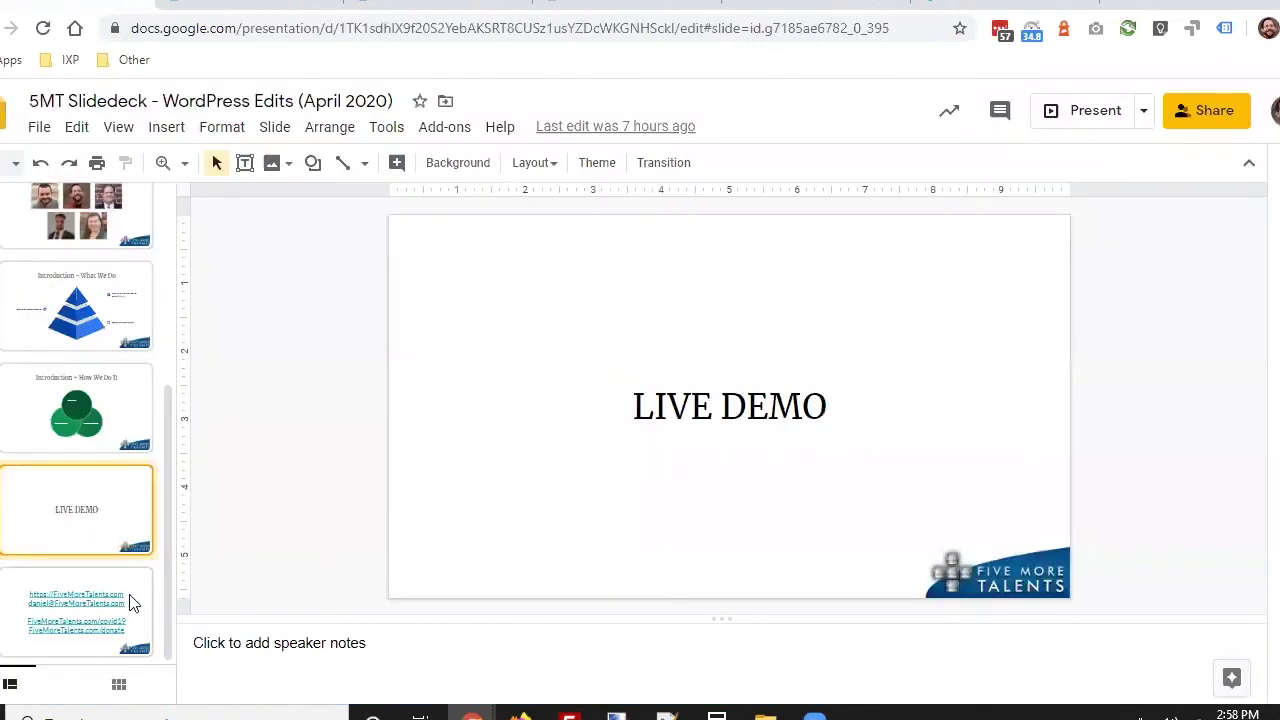
left_click(131, 602)
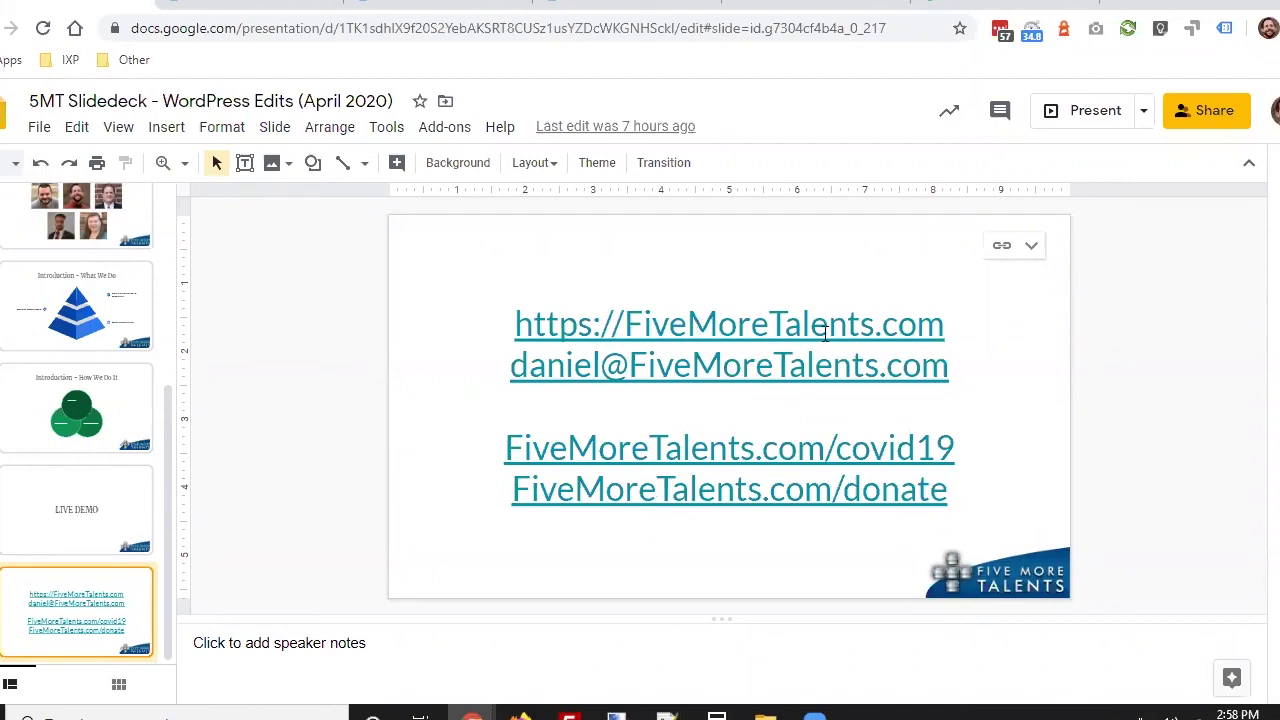
left_click(750, 323)
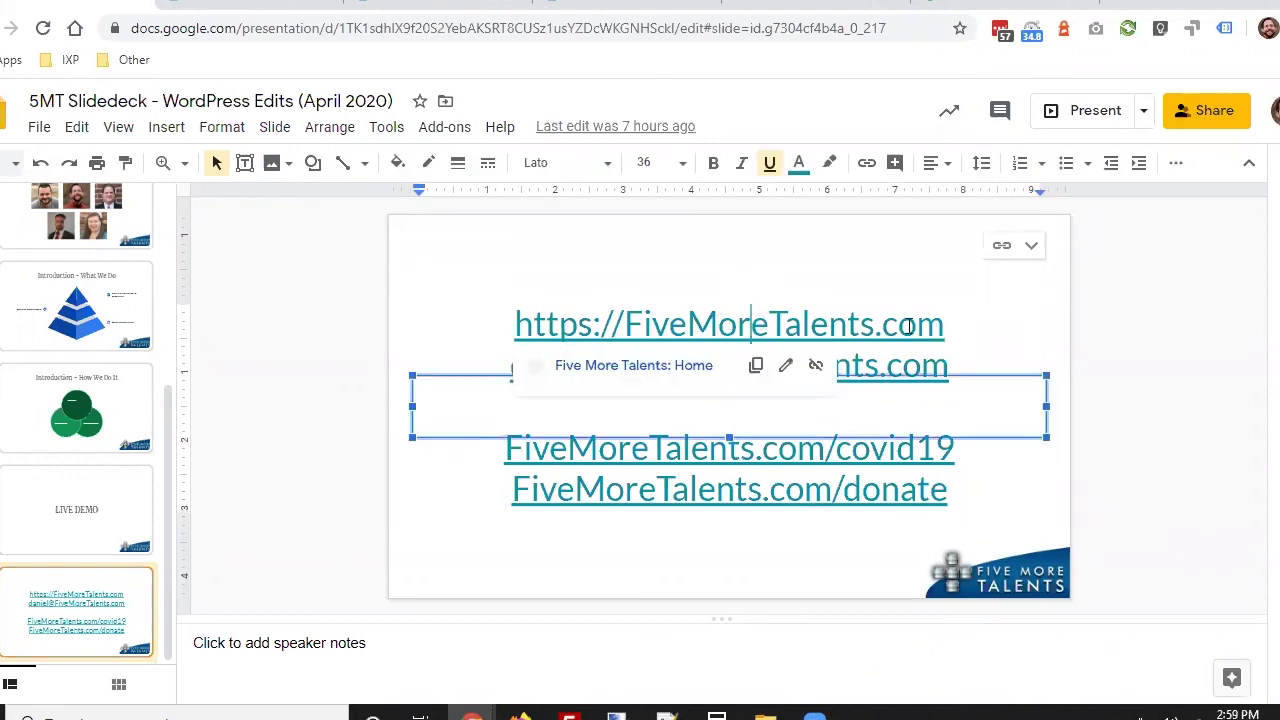
left_click(965, 354)
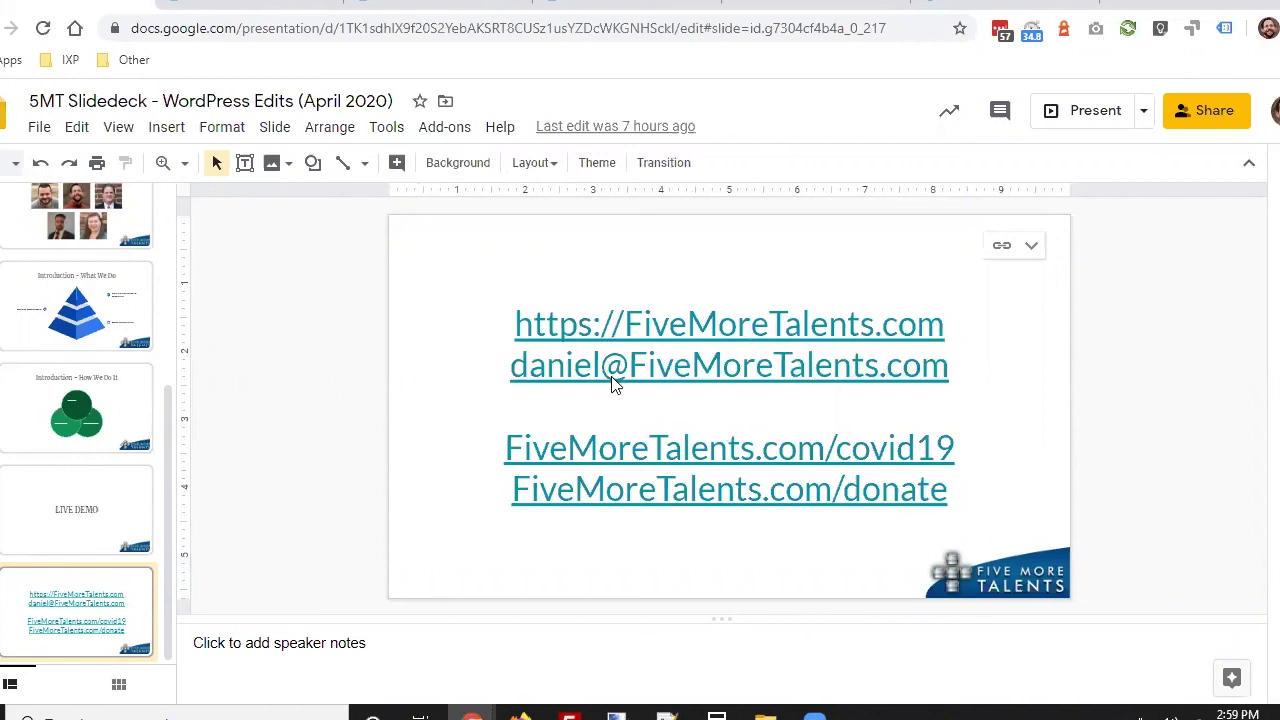
- Open the FiveMoreTalents.com/covid19 link from the slide and review the resource lists from Leader Guides to Hacking, Phishing
left_click(630, 450)
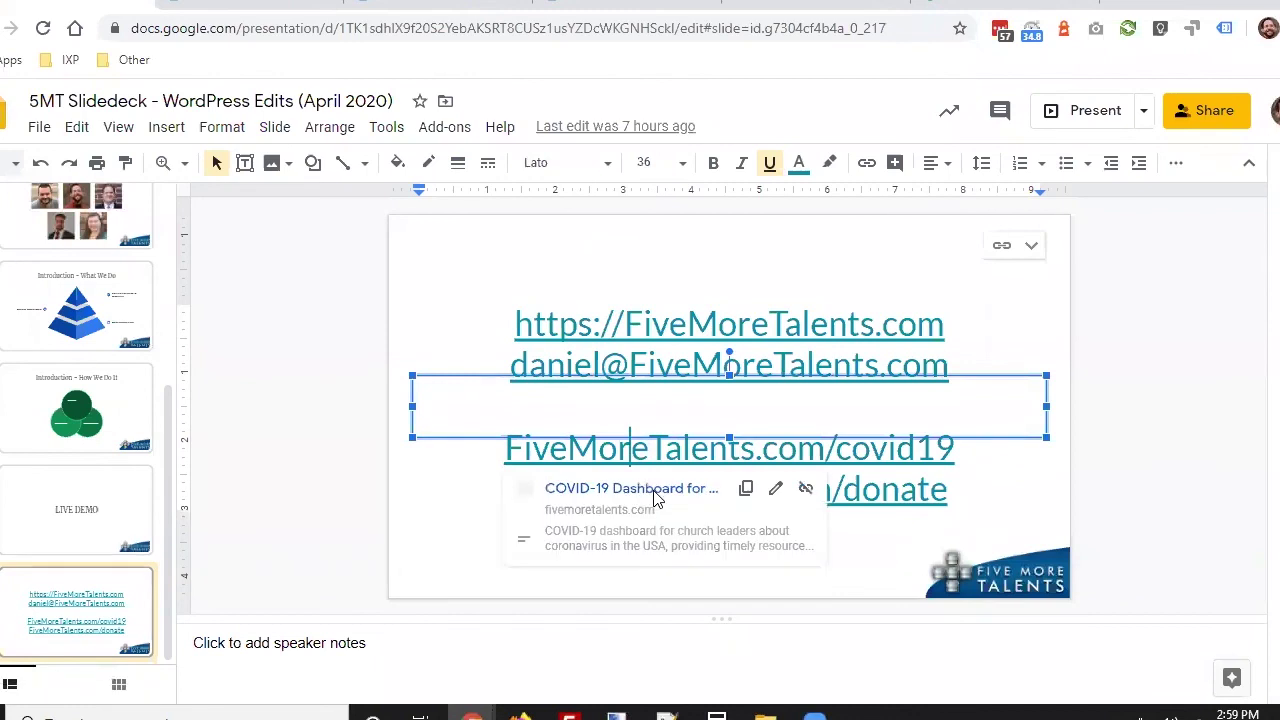
left_click(640, 488)
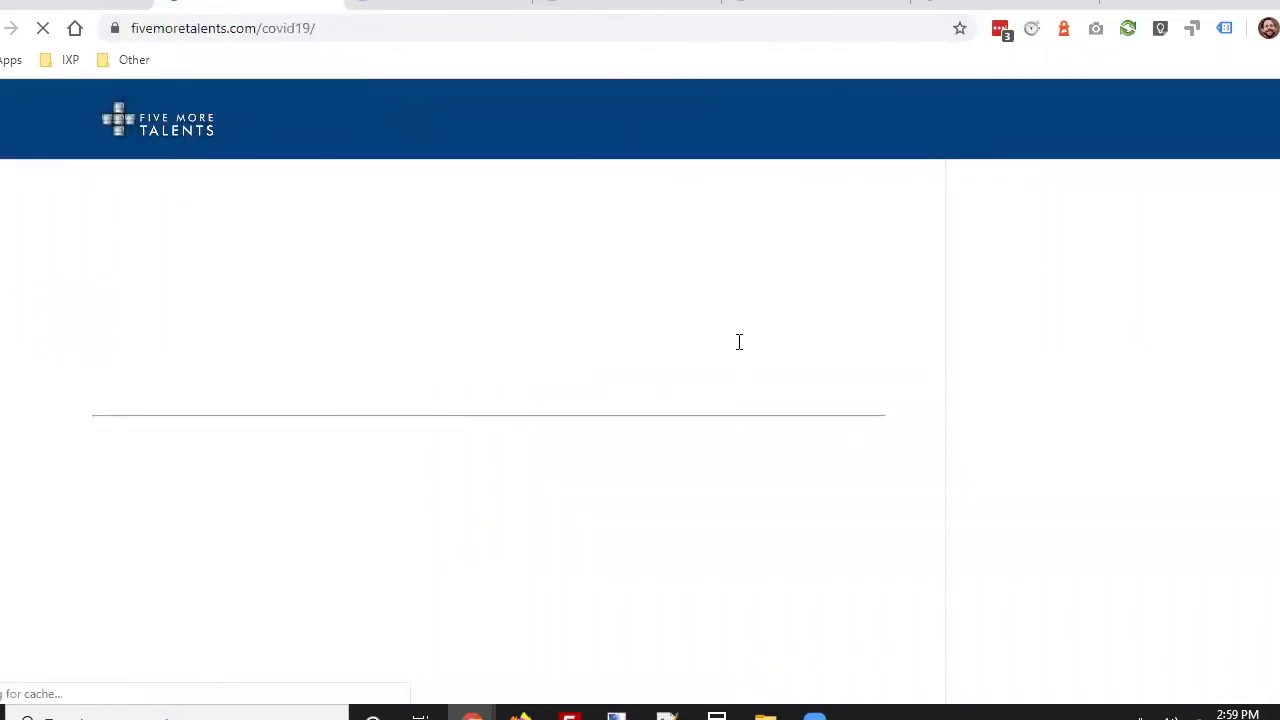
scroll(739, 342, "down", 1)
scroll(739, 342, "down", 7)
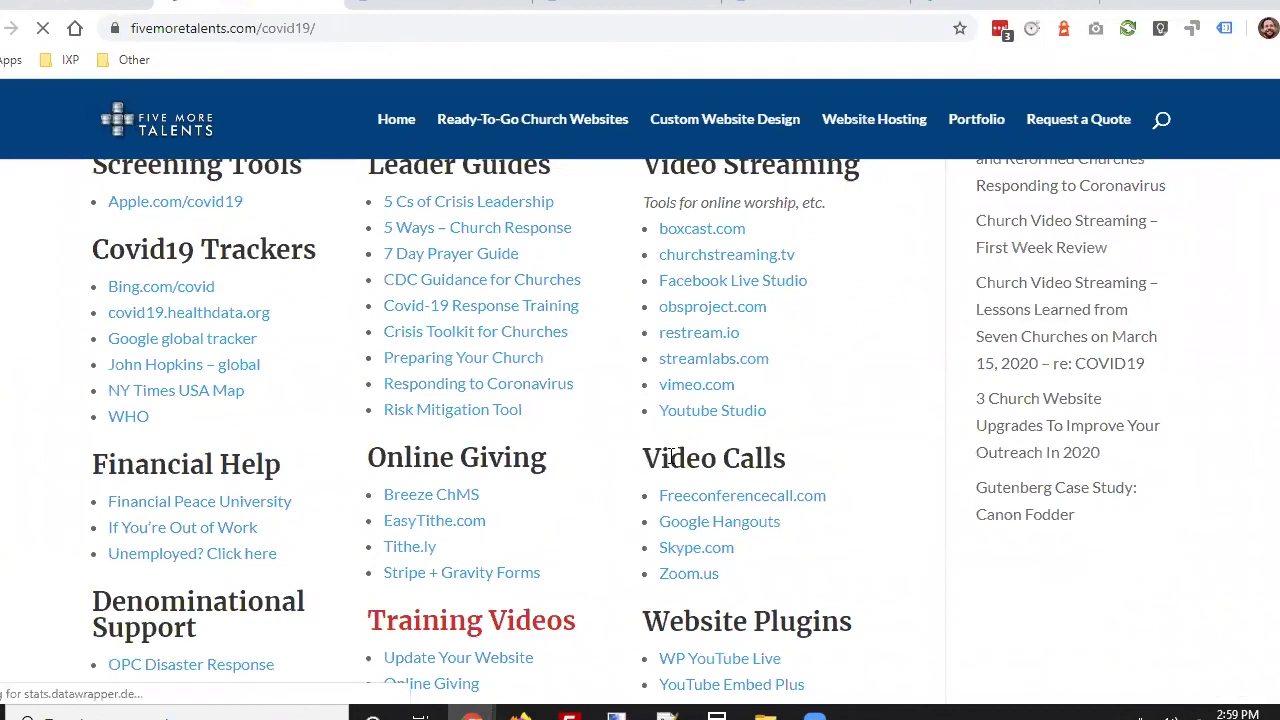
scroll(608, 486, "up", 1)
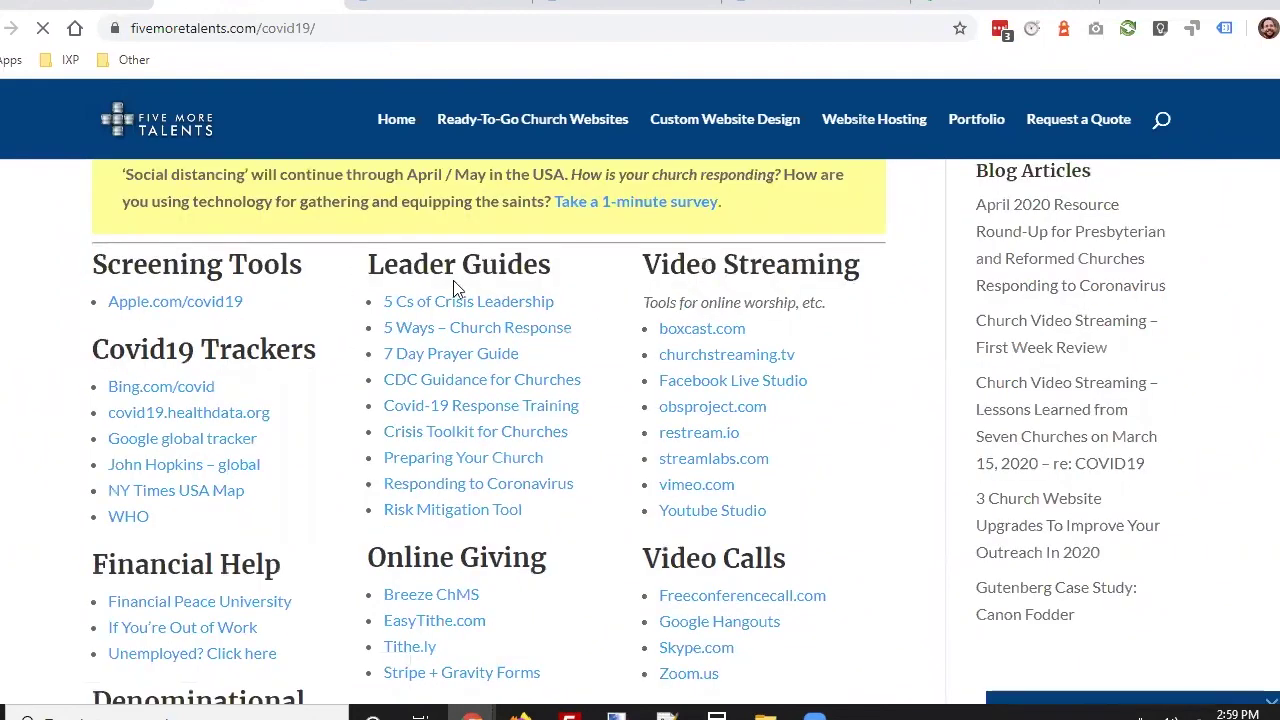
scroll(453, 282, "down", 3)
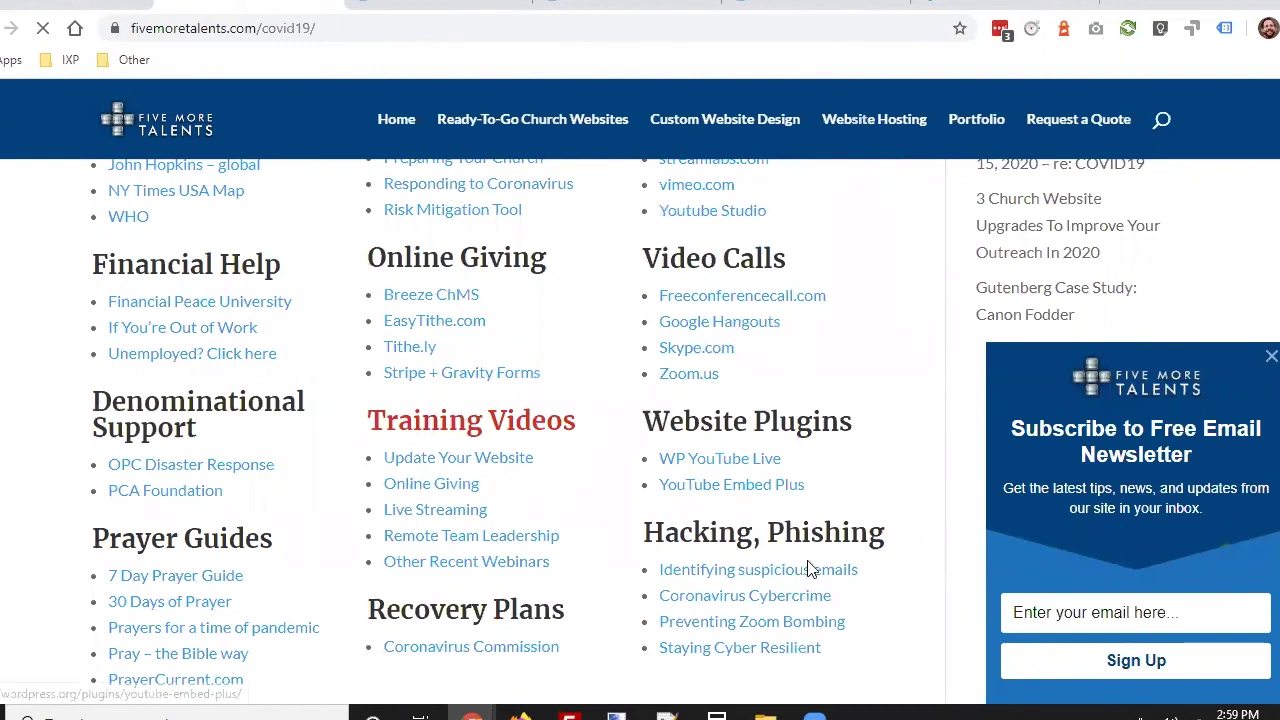
- Return to the slide deck, open the FiveMoreTalents.com/donate link to view the donation form, and go back to the covid19 page
left_click(58, 5)
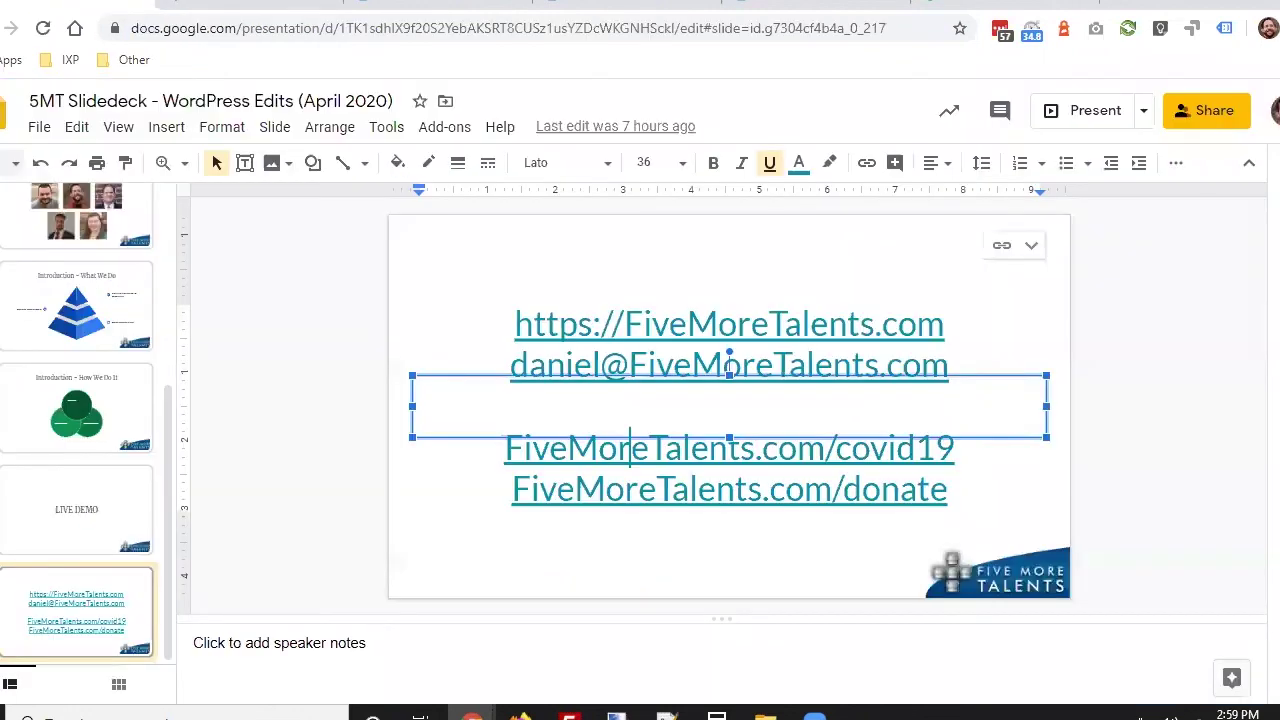
left_click(664, 535)
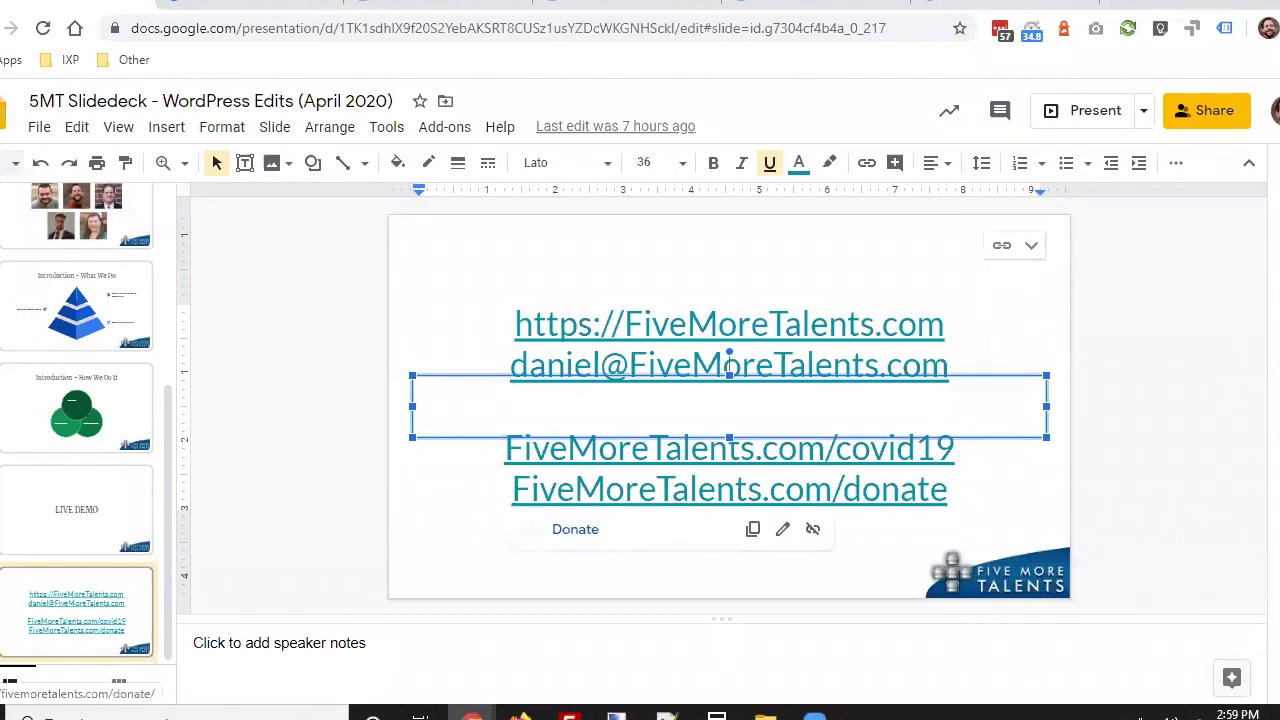
left_click(575, 529)
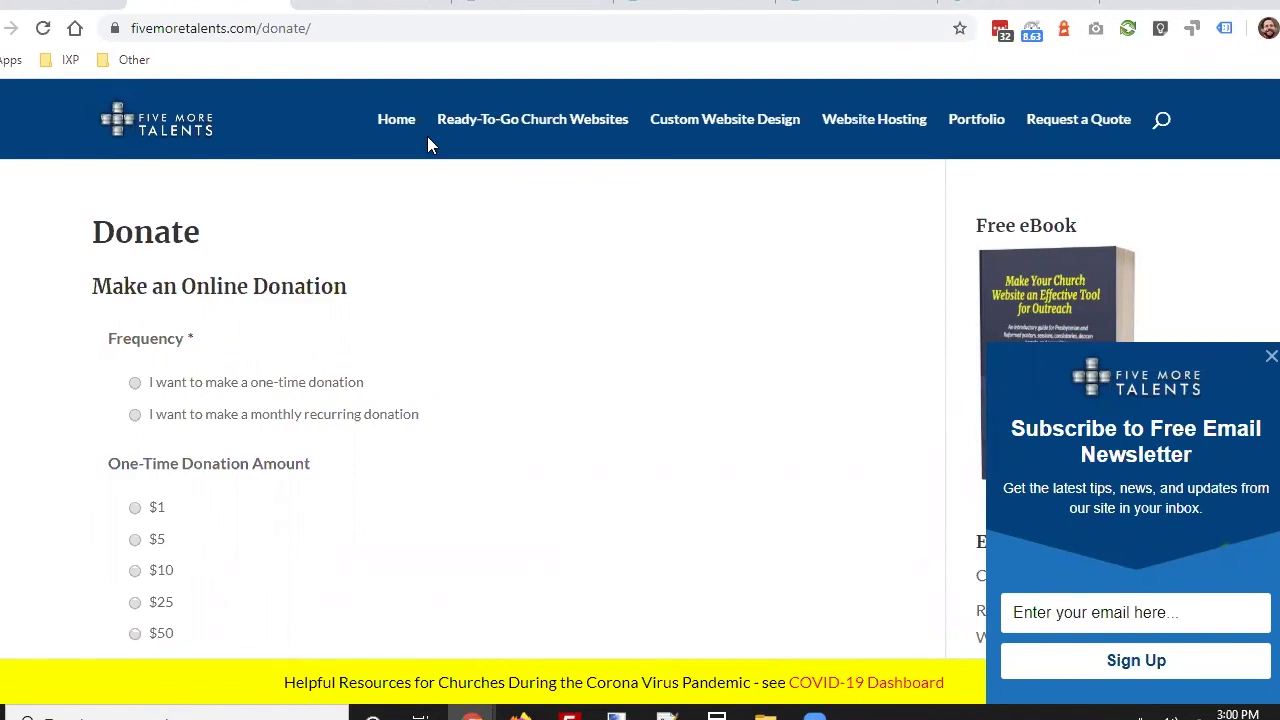
left_click(372, 2)
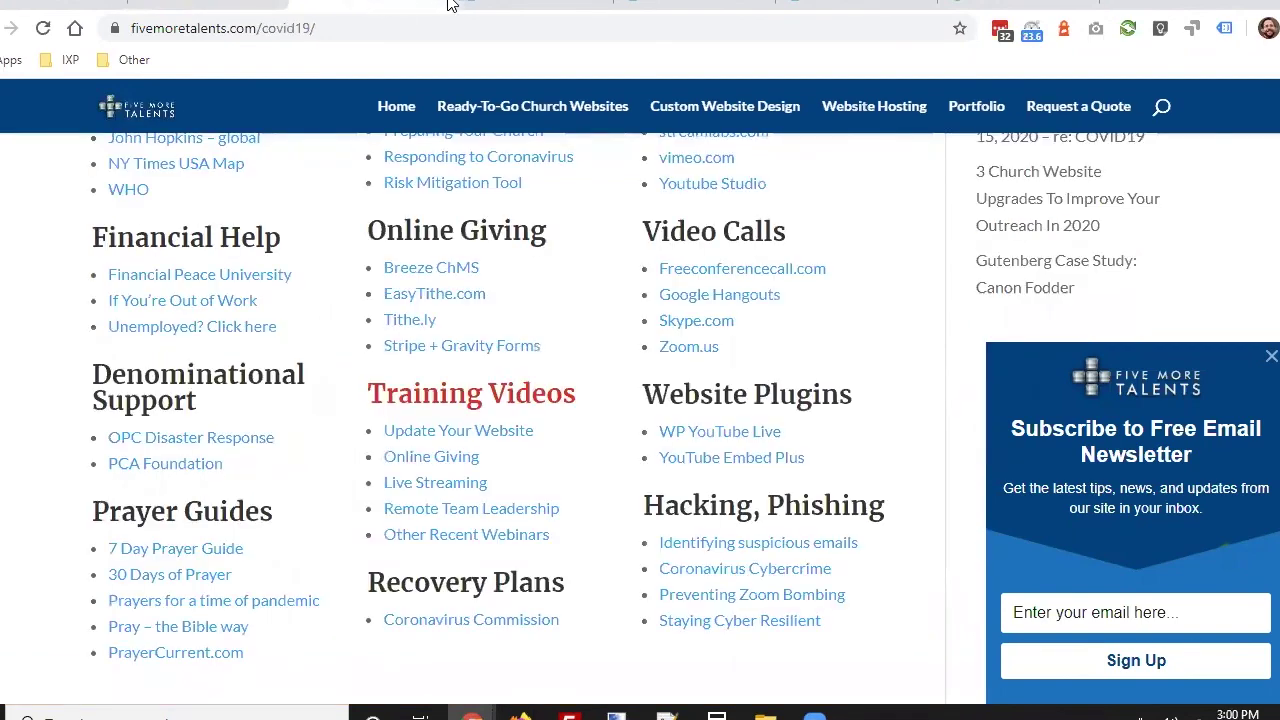